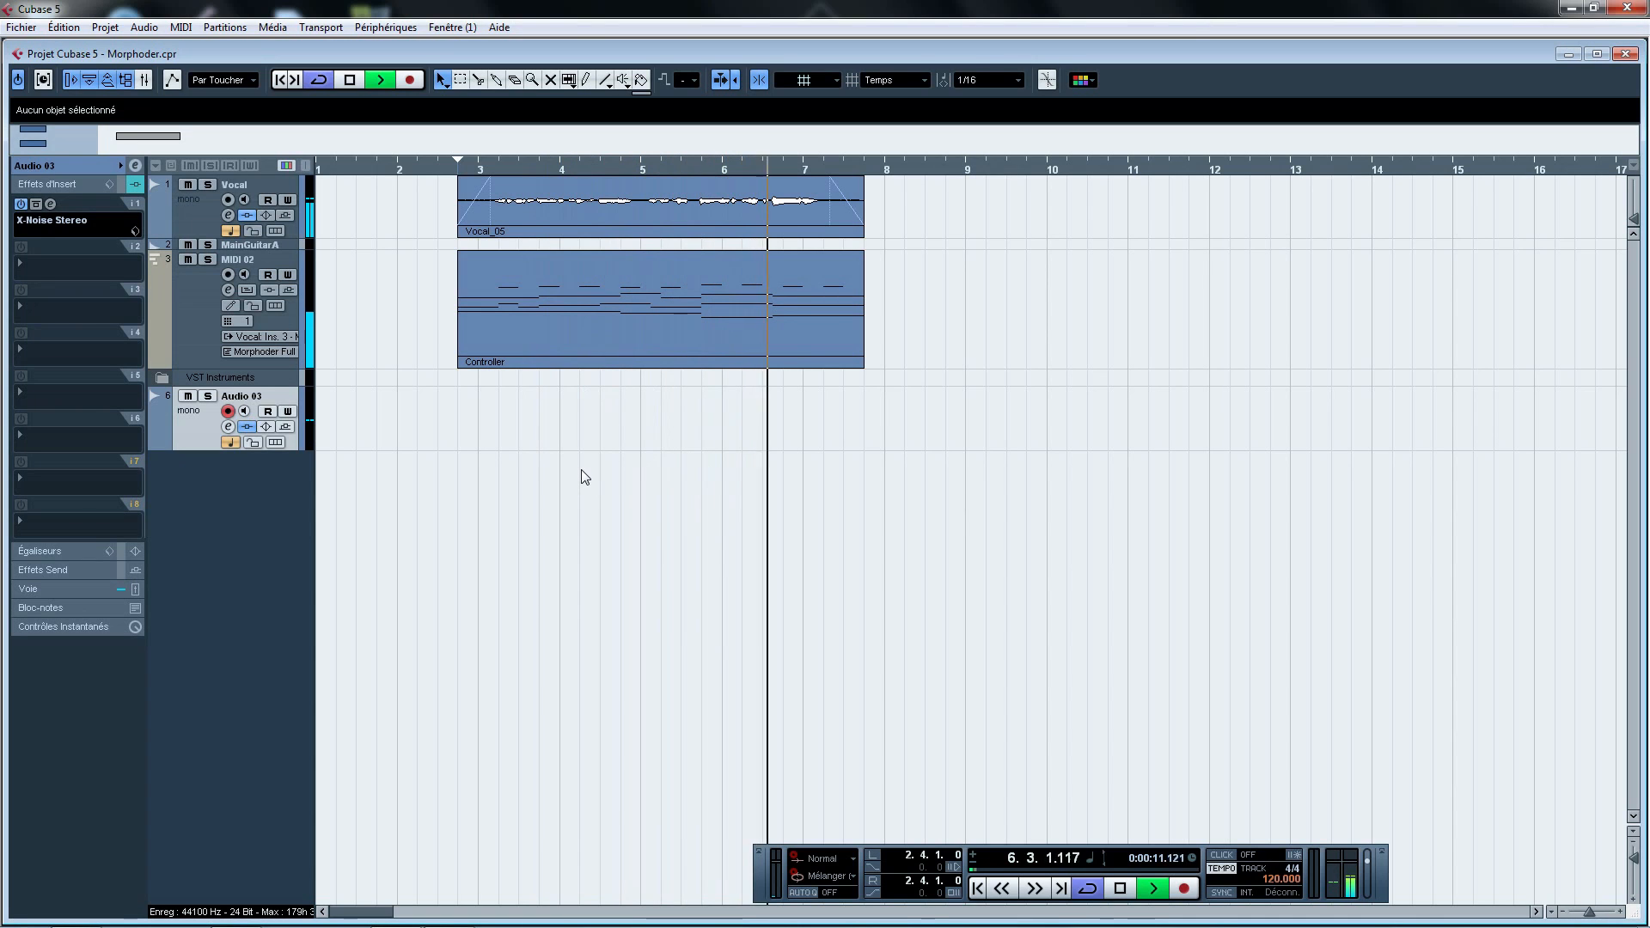
Stop playback, look over the Morphoder Mono insert on the Vocal track, and close it
key("space")
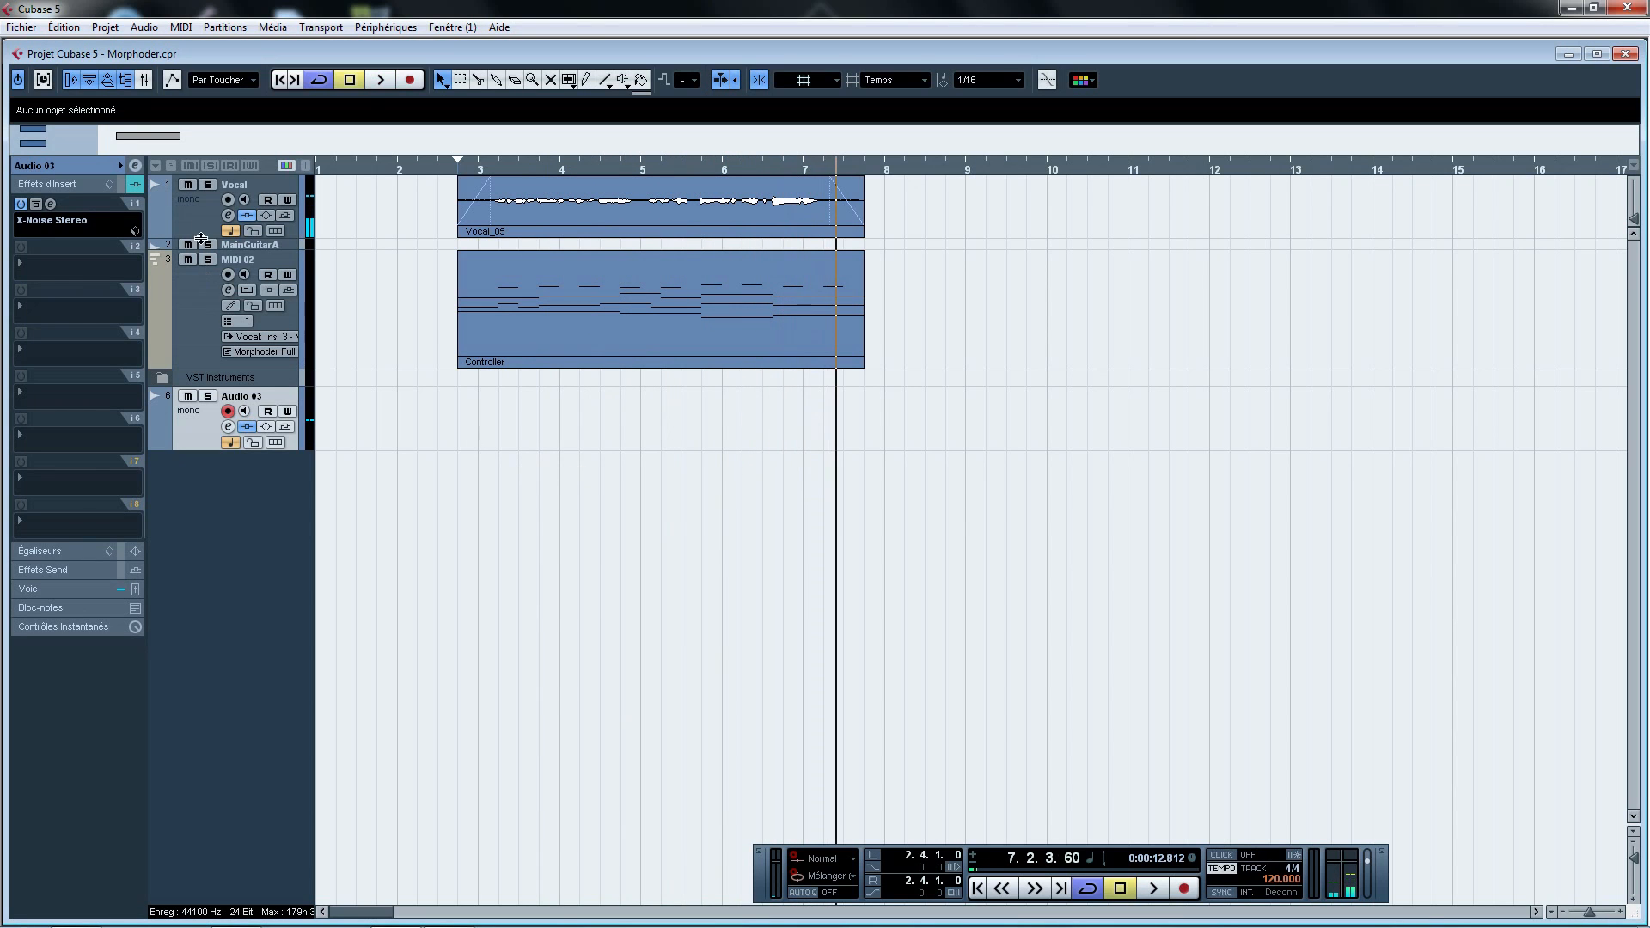
left_click(202, 222)
left_click(50, 290)
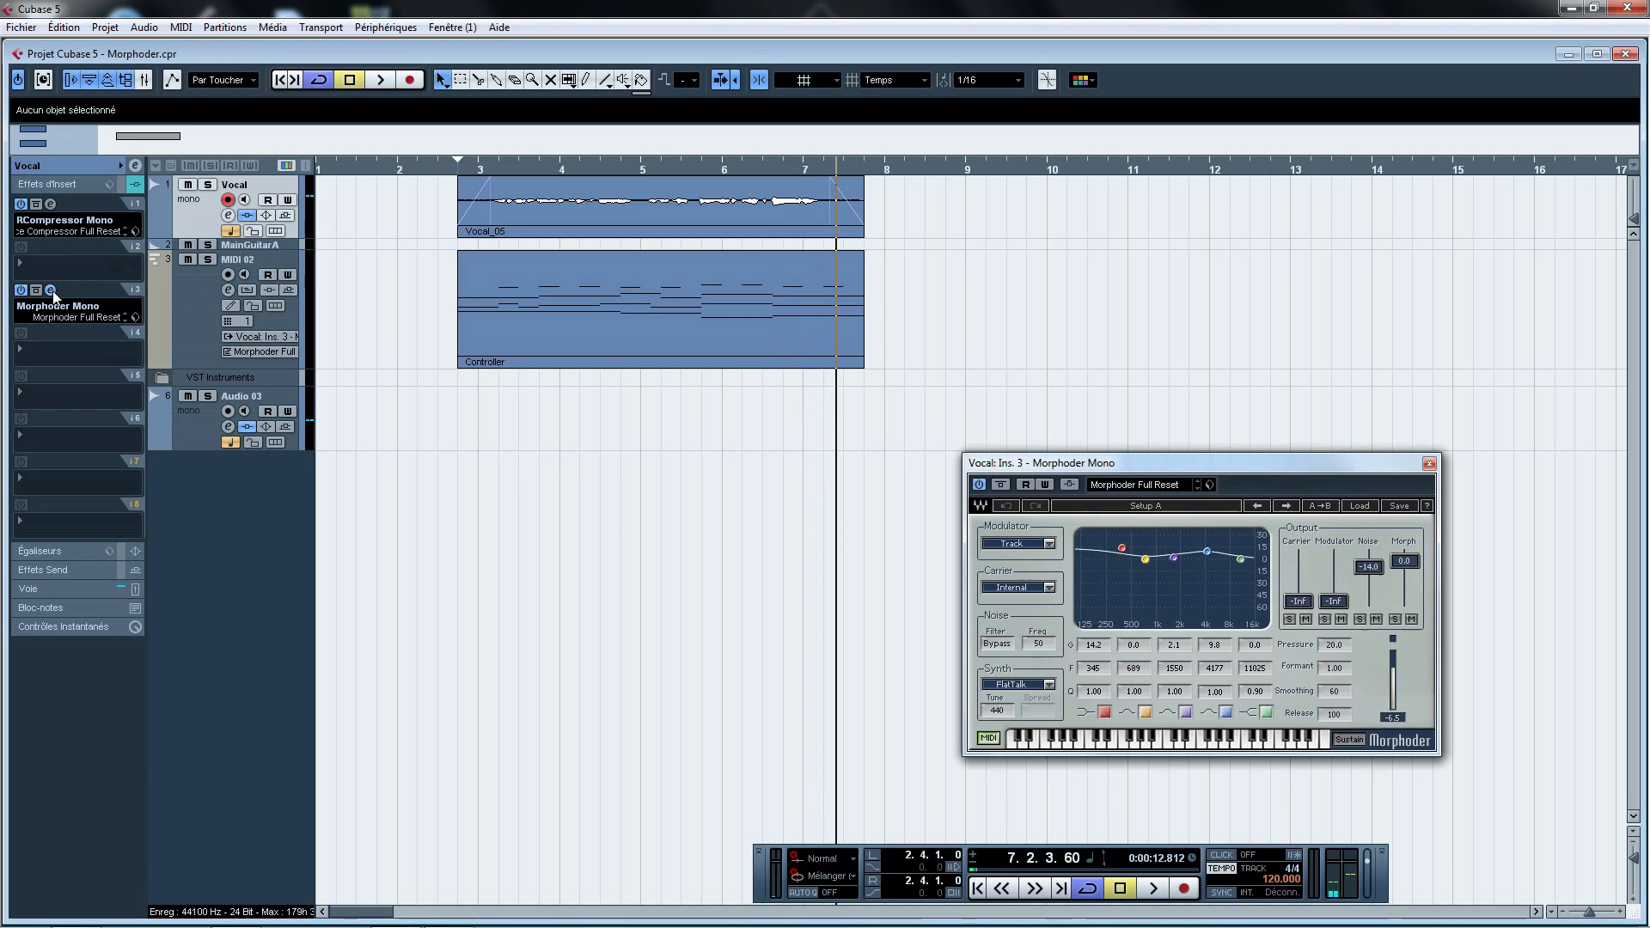
left_click_drag(1122, 462, 968, 464)
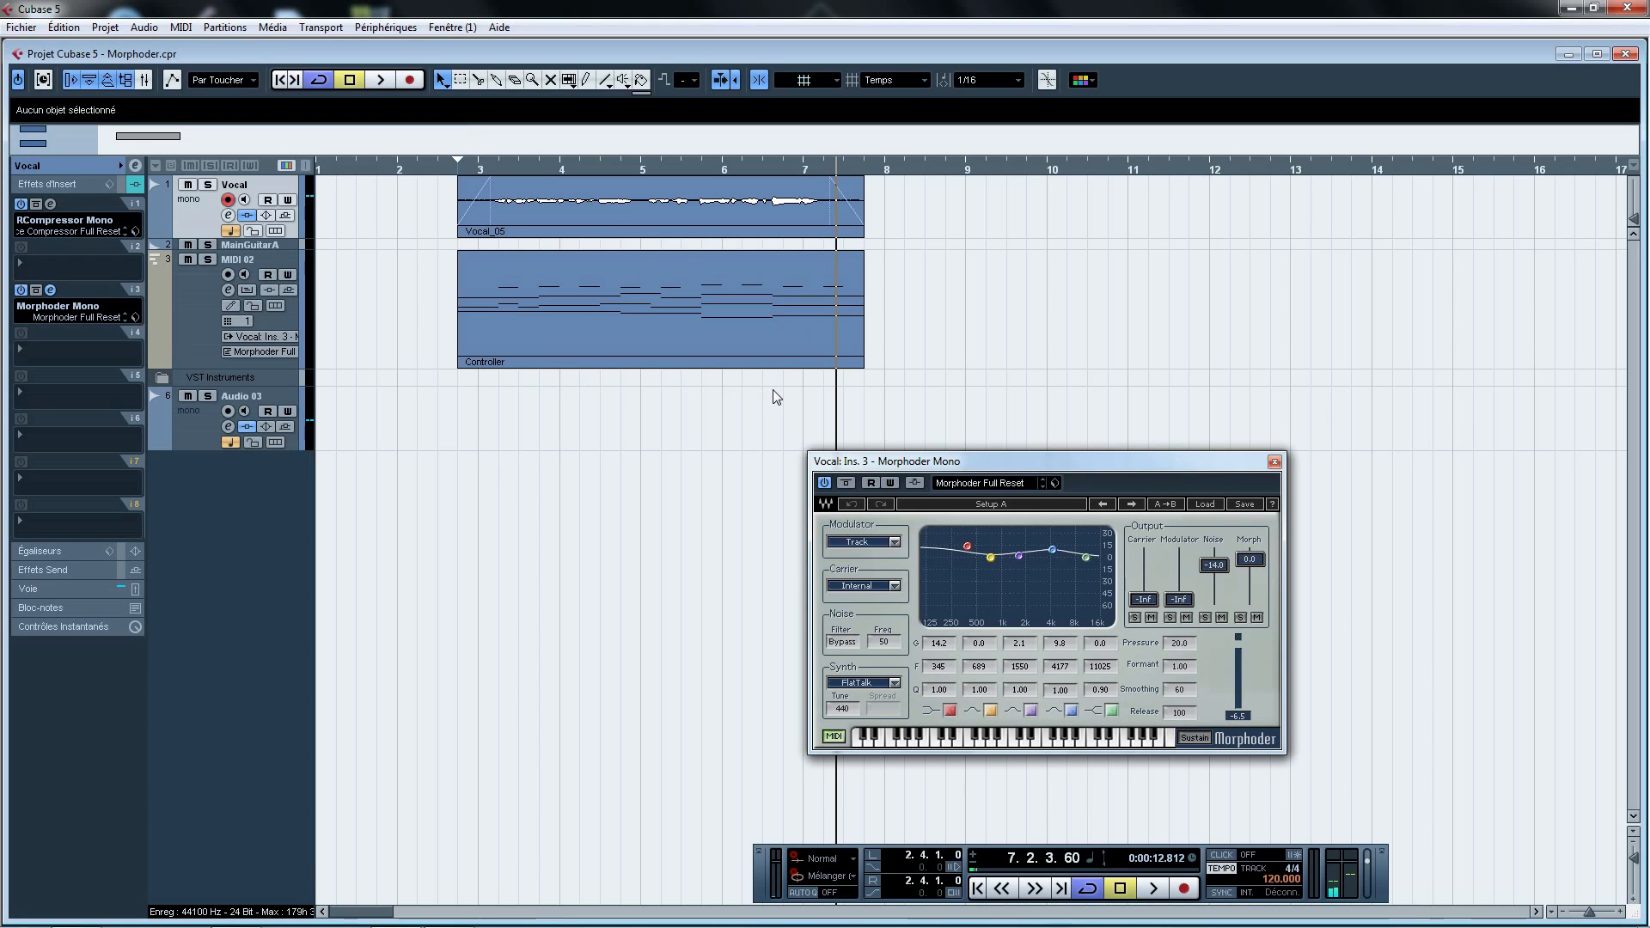
left_click_drag(1021, 464, 975, 488)
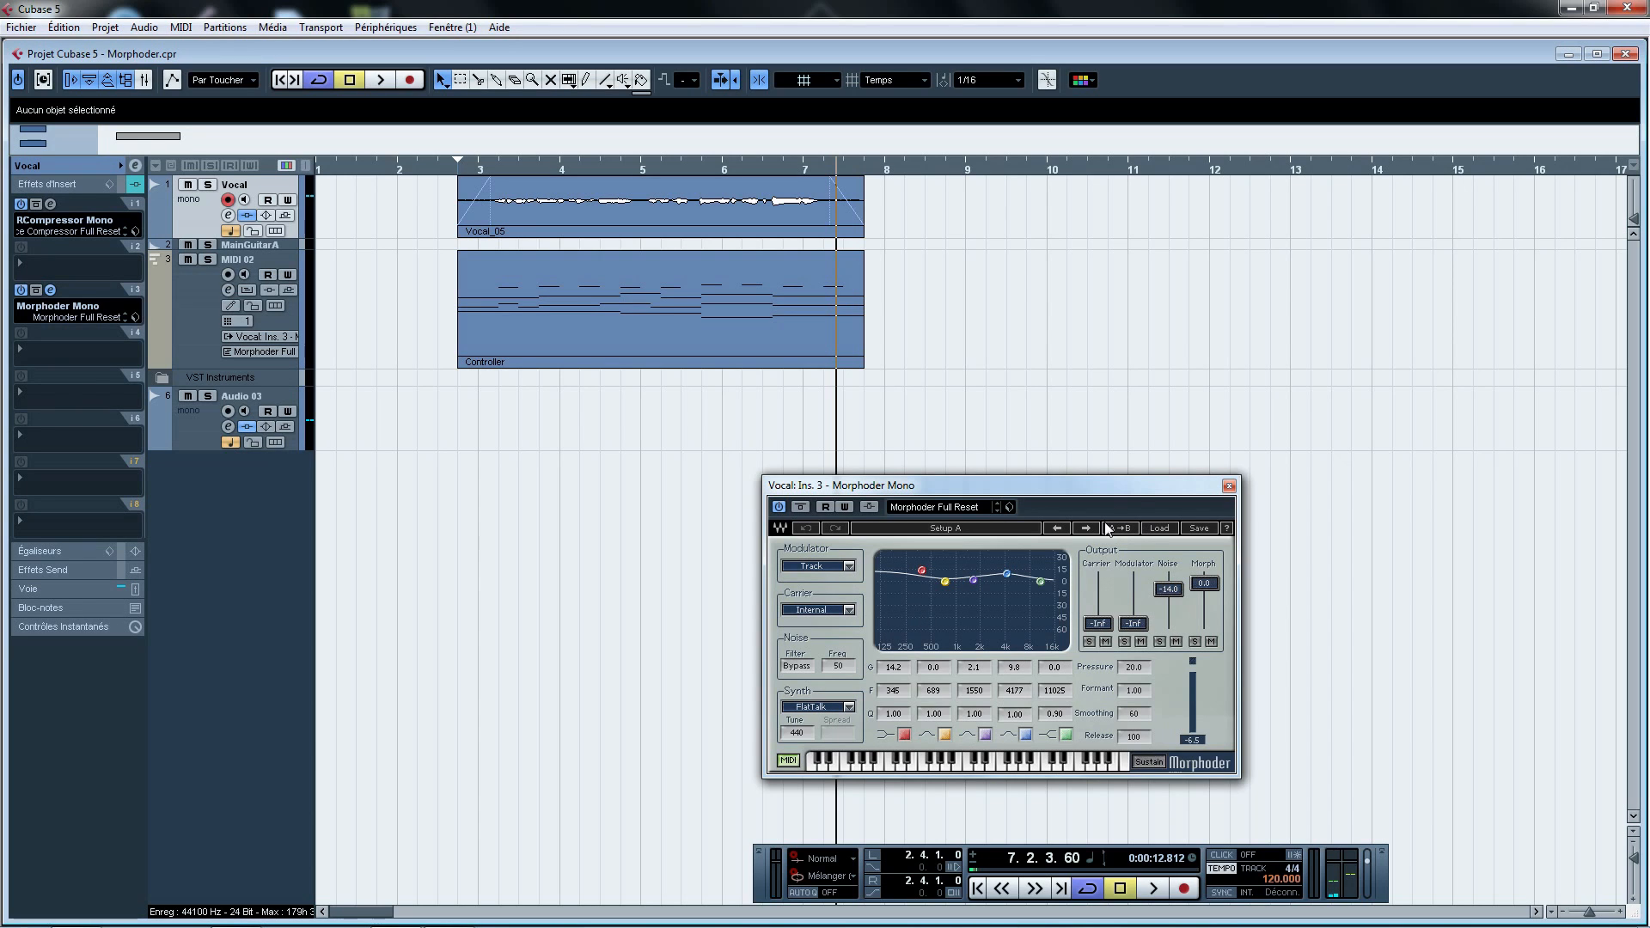
left_click(1230, 487)
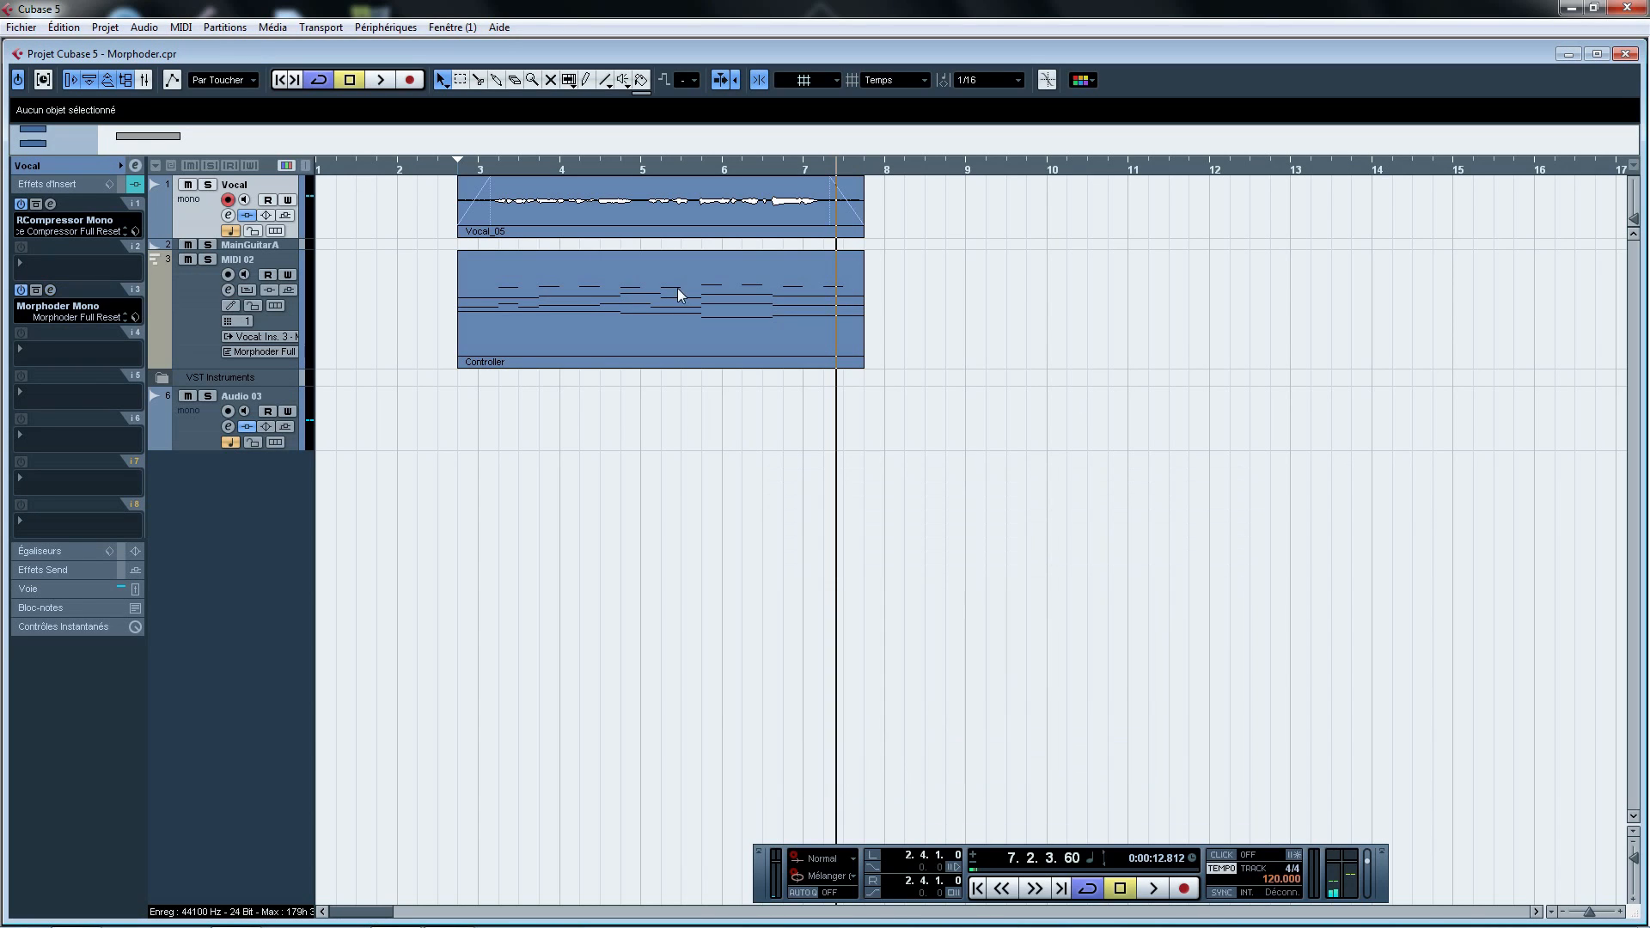
Return the playback position to the start of the Vocal clip and open the Vocal track's Morphoder Mono insert
left_click_drag(98, 145, 120, 147)
left_click_drag(466, 169, 430, 183)
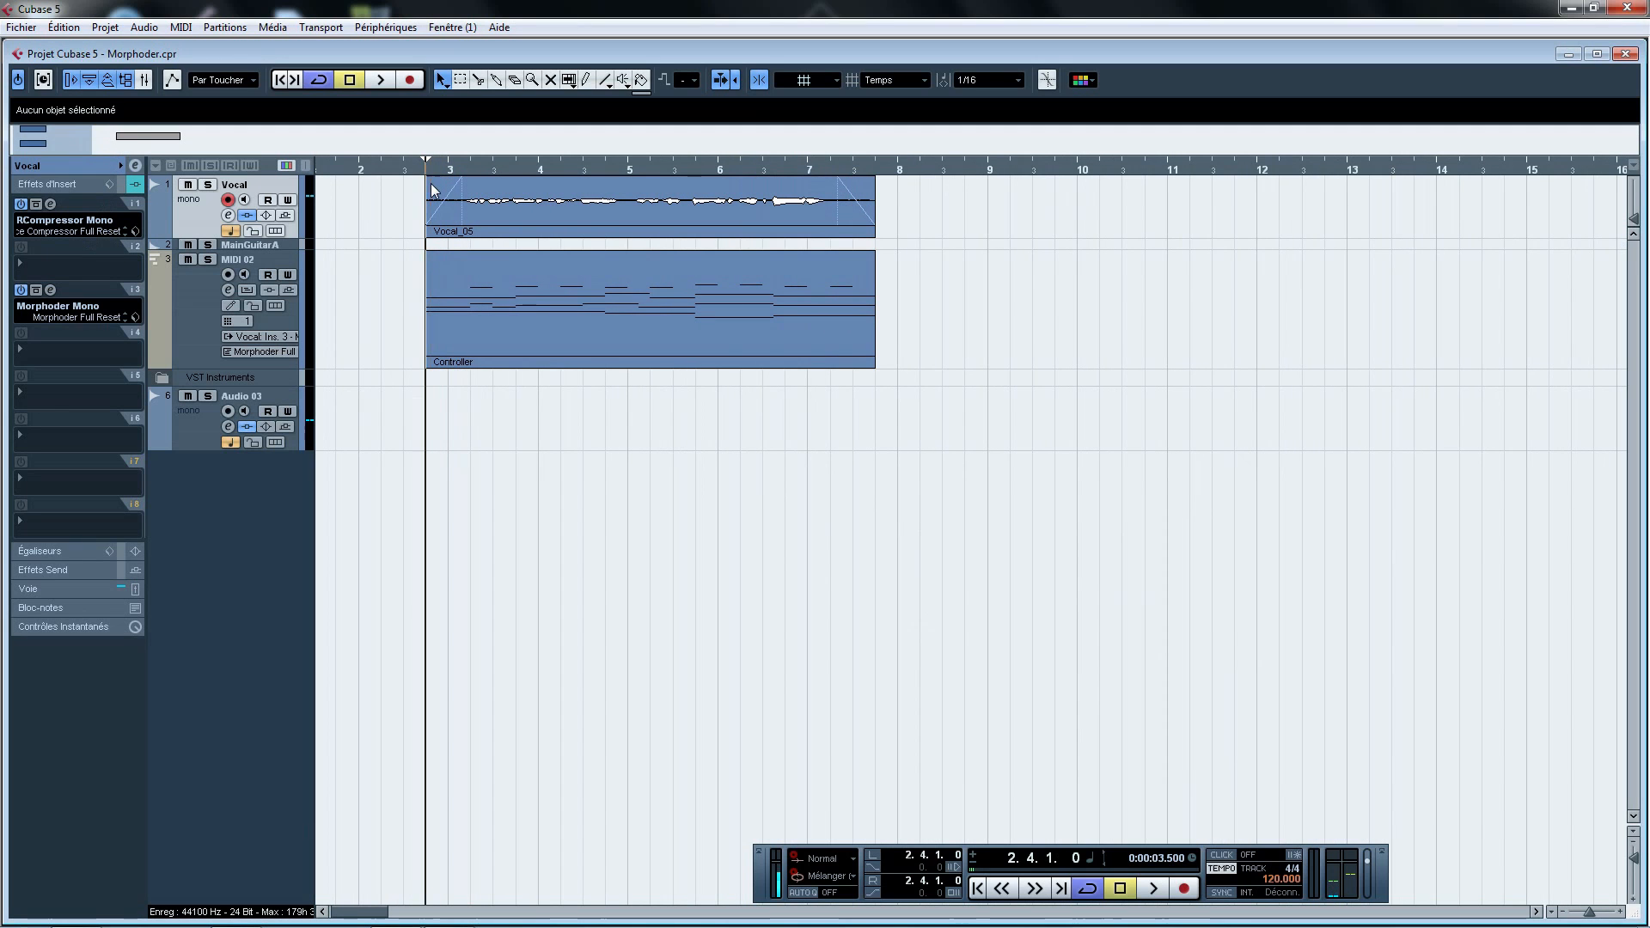
left_click(50, 289)
left_click_drag(829, 480, 796, 469)
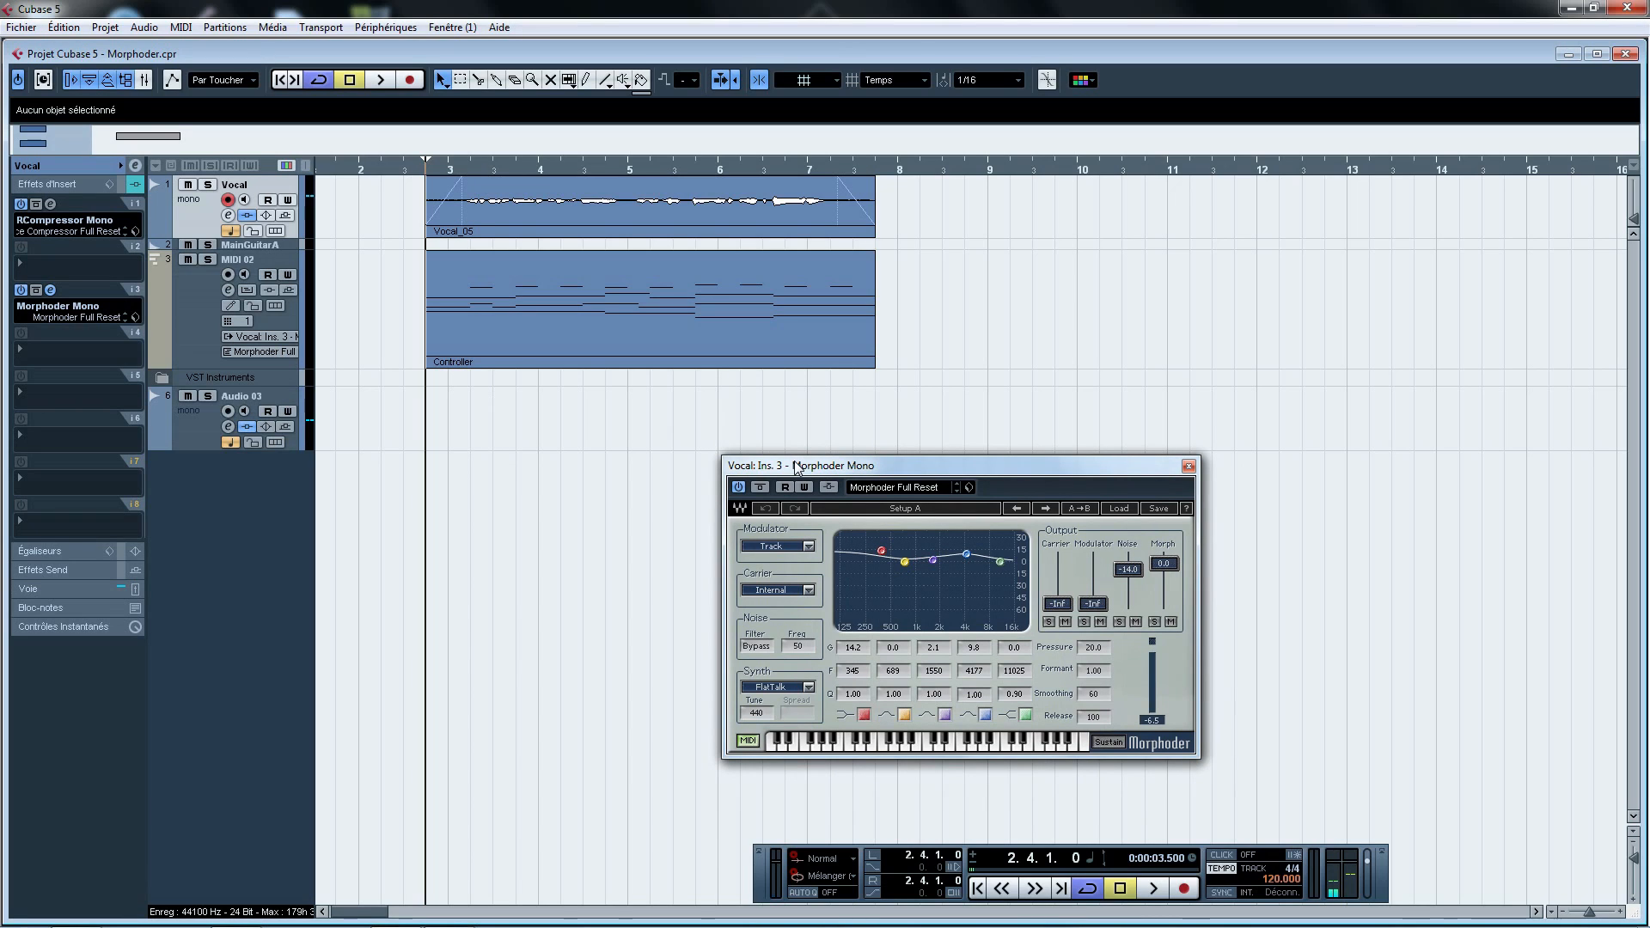
Review the Modulator, Carrier and Synth options available in Morphoder, keeping Track, Internal and FlatTalk
left_click(812, 547)
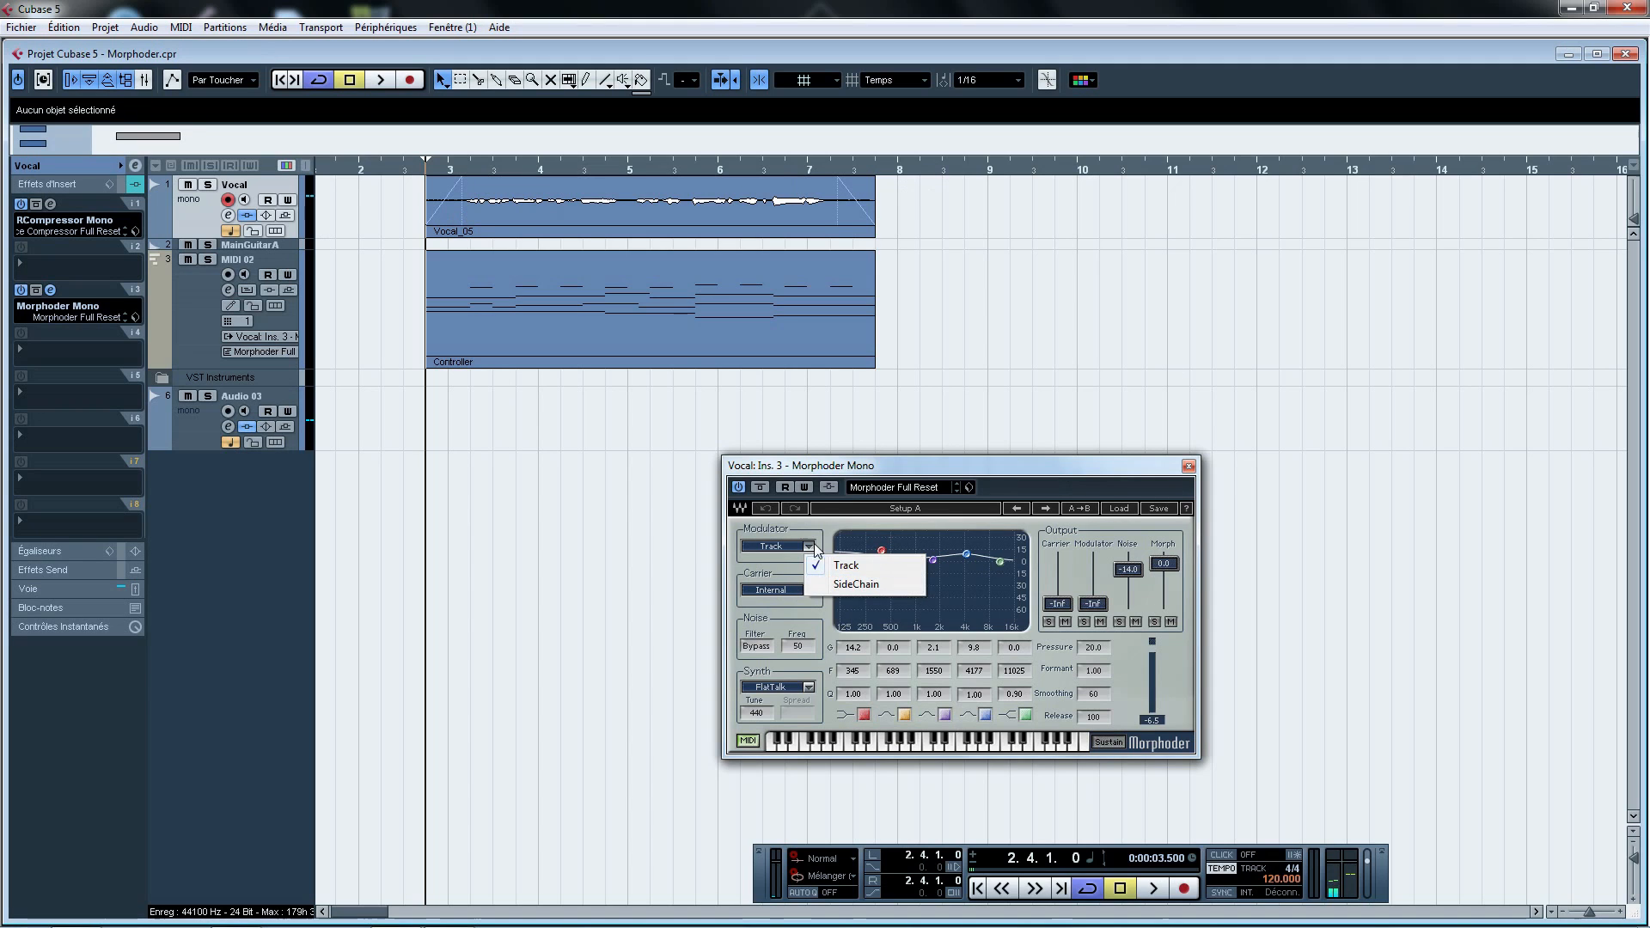
left_click(823, 519)
left_click(810, 590)
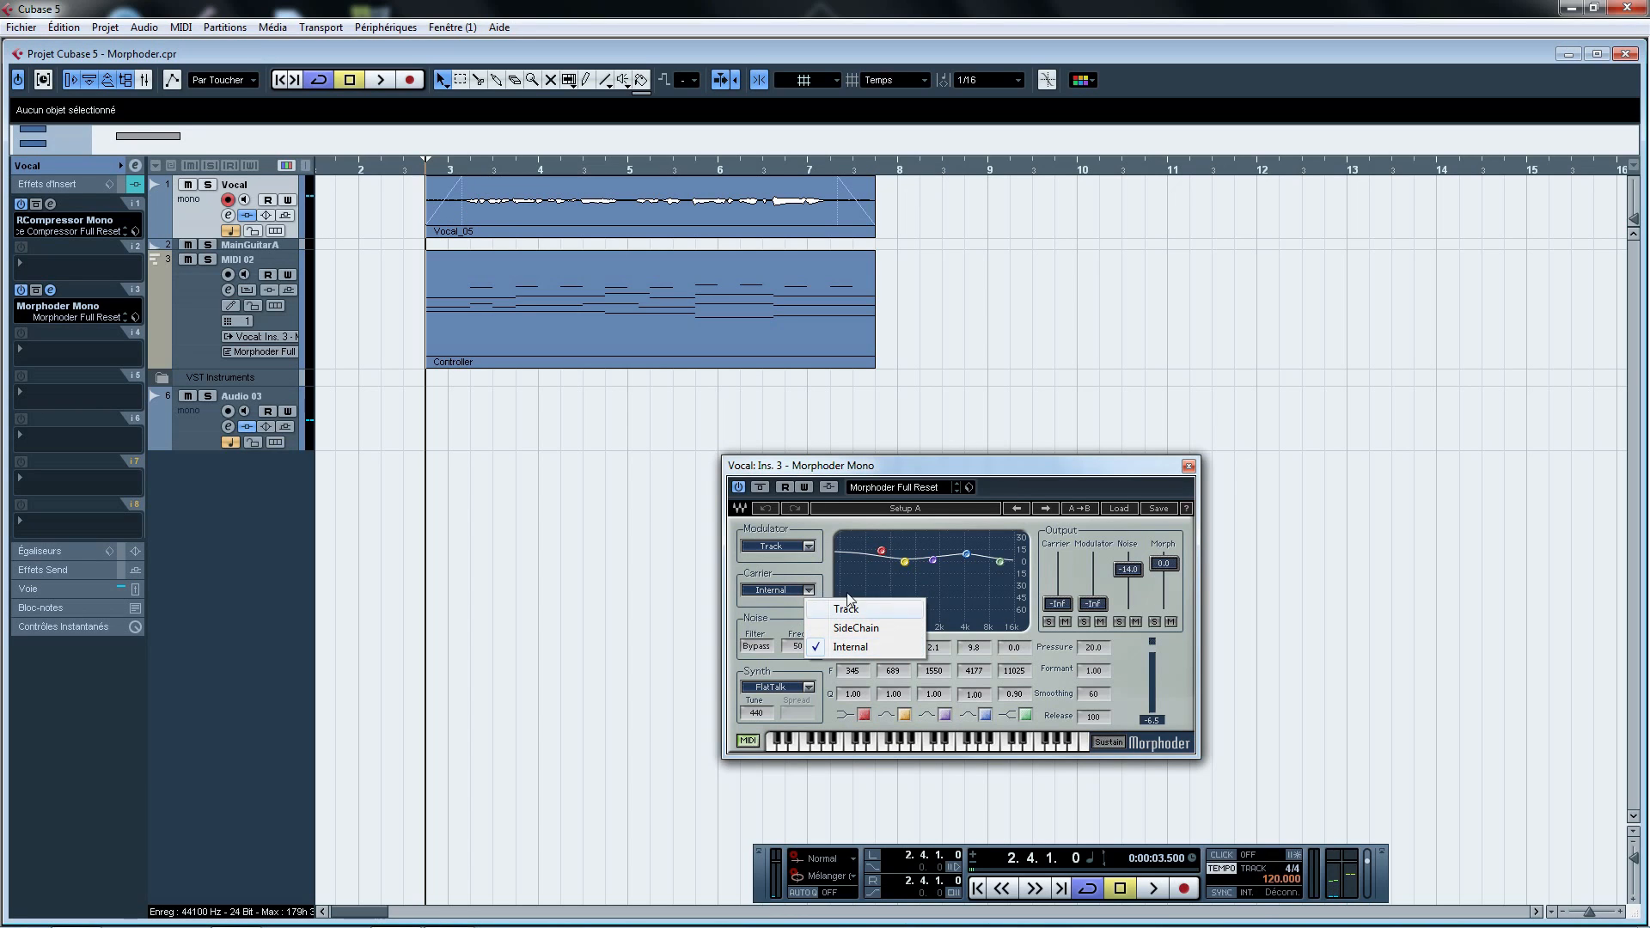
left_click(789, 622)
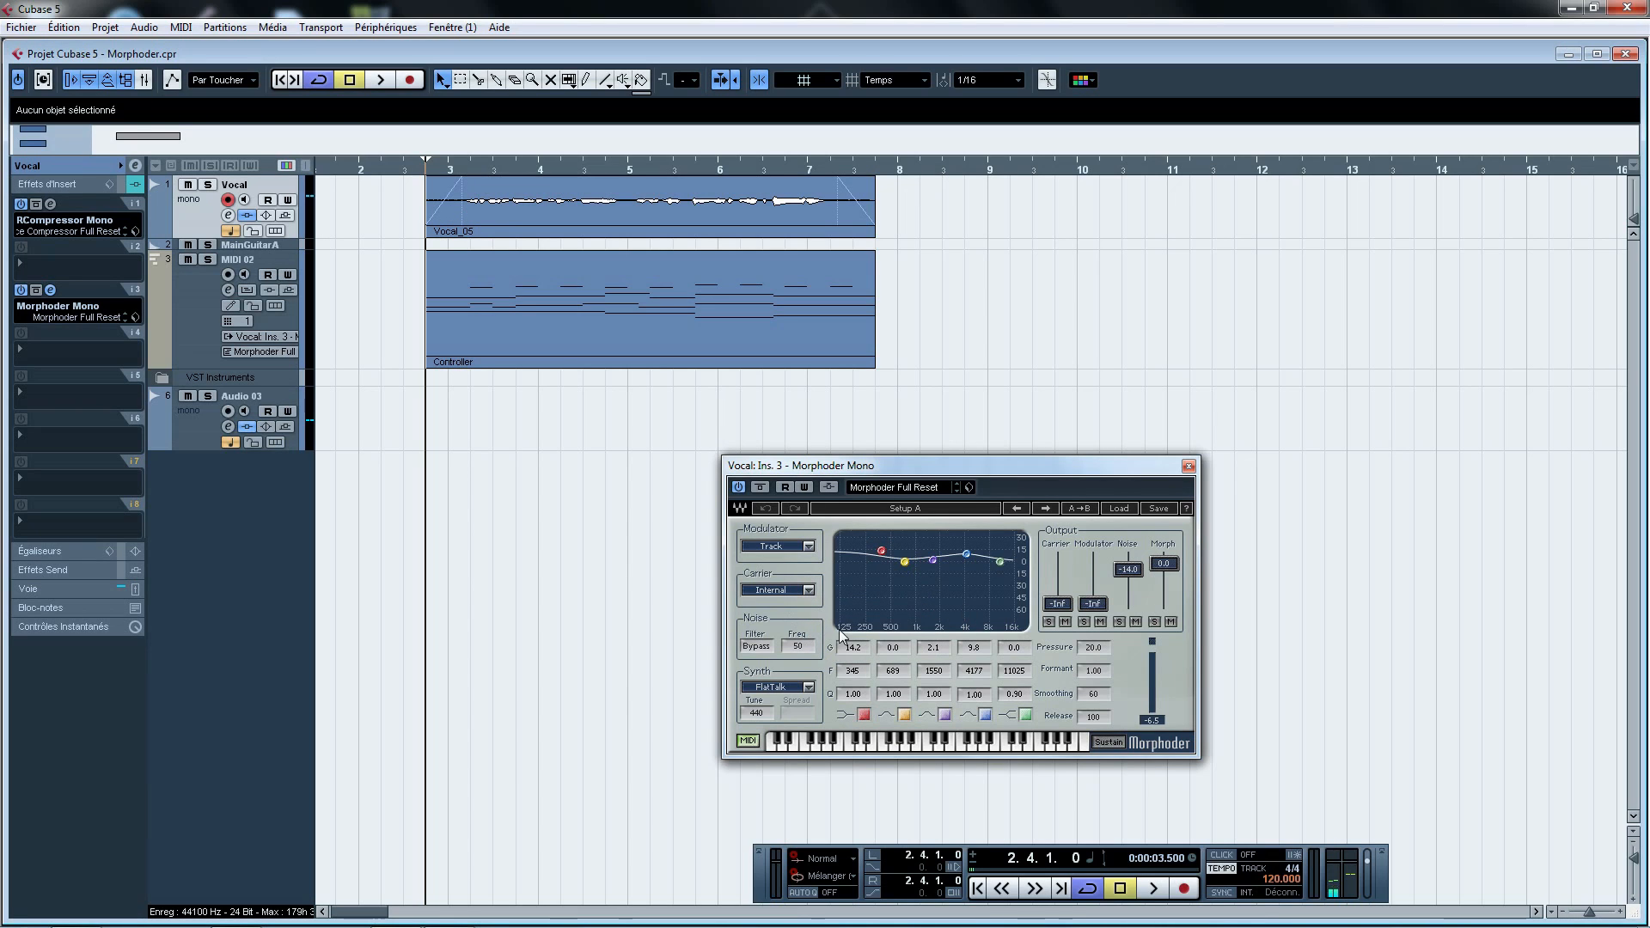
left_click(809, 686)
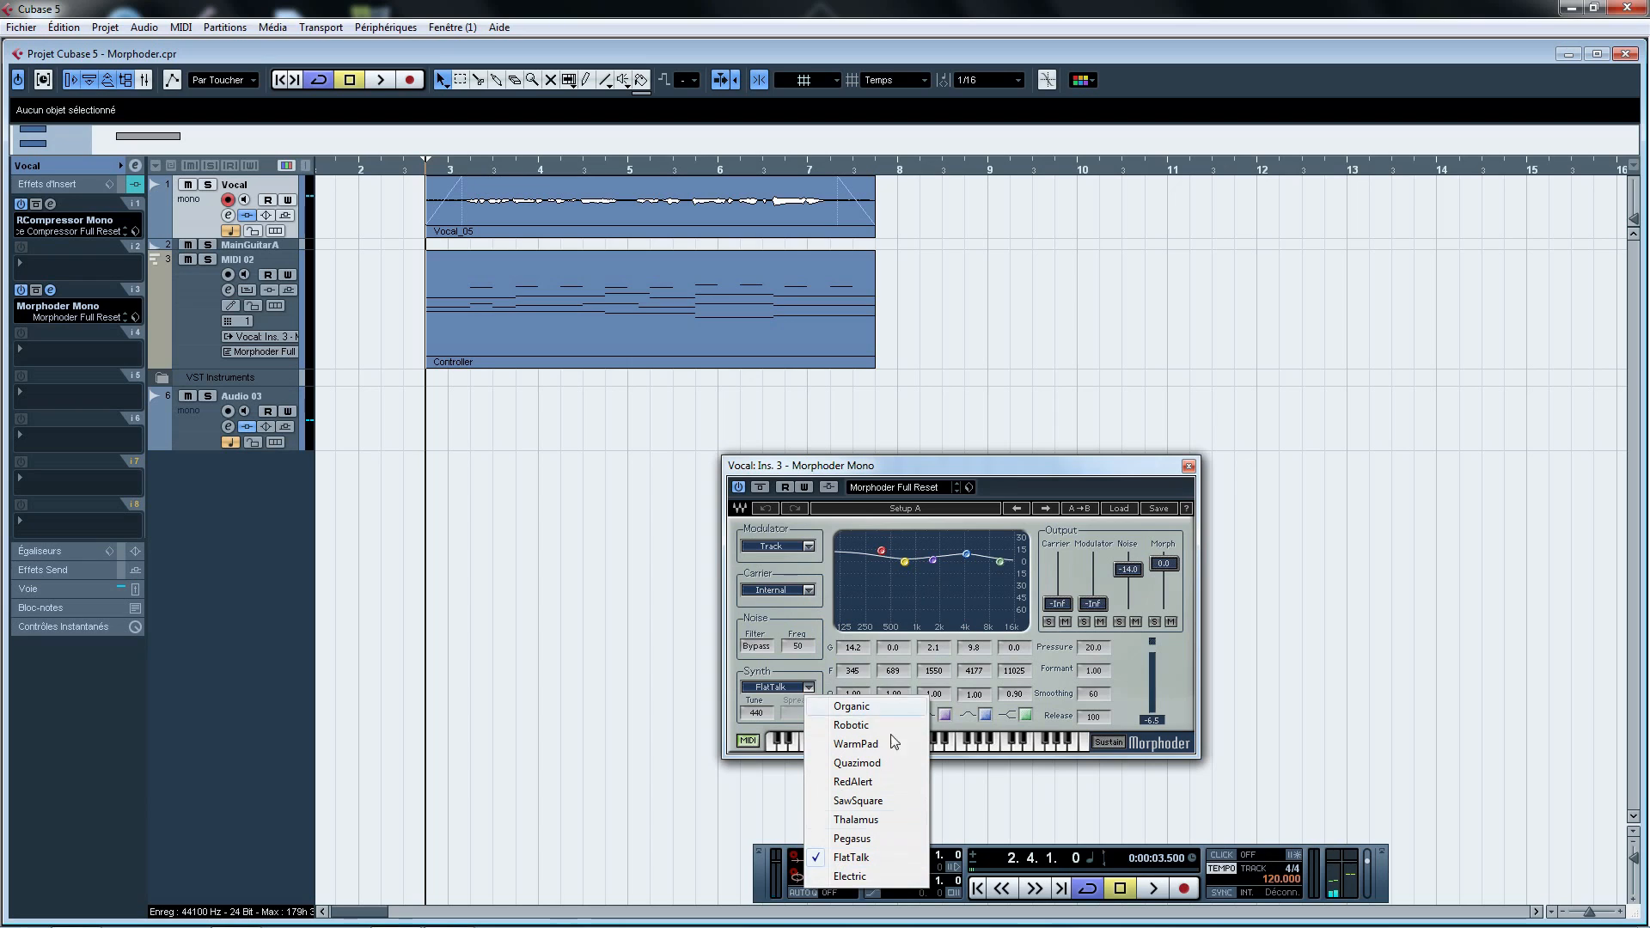
left_click(814, 673)
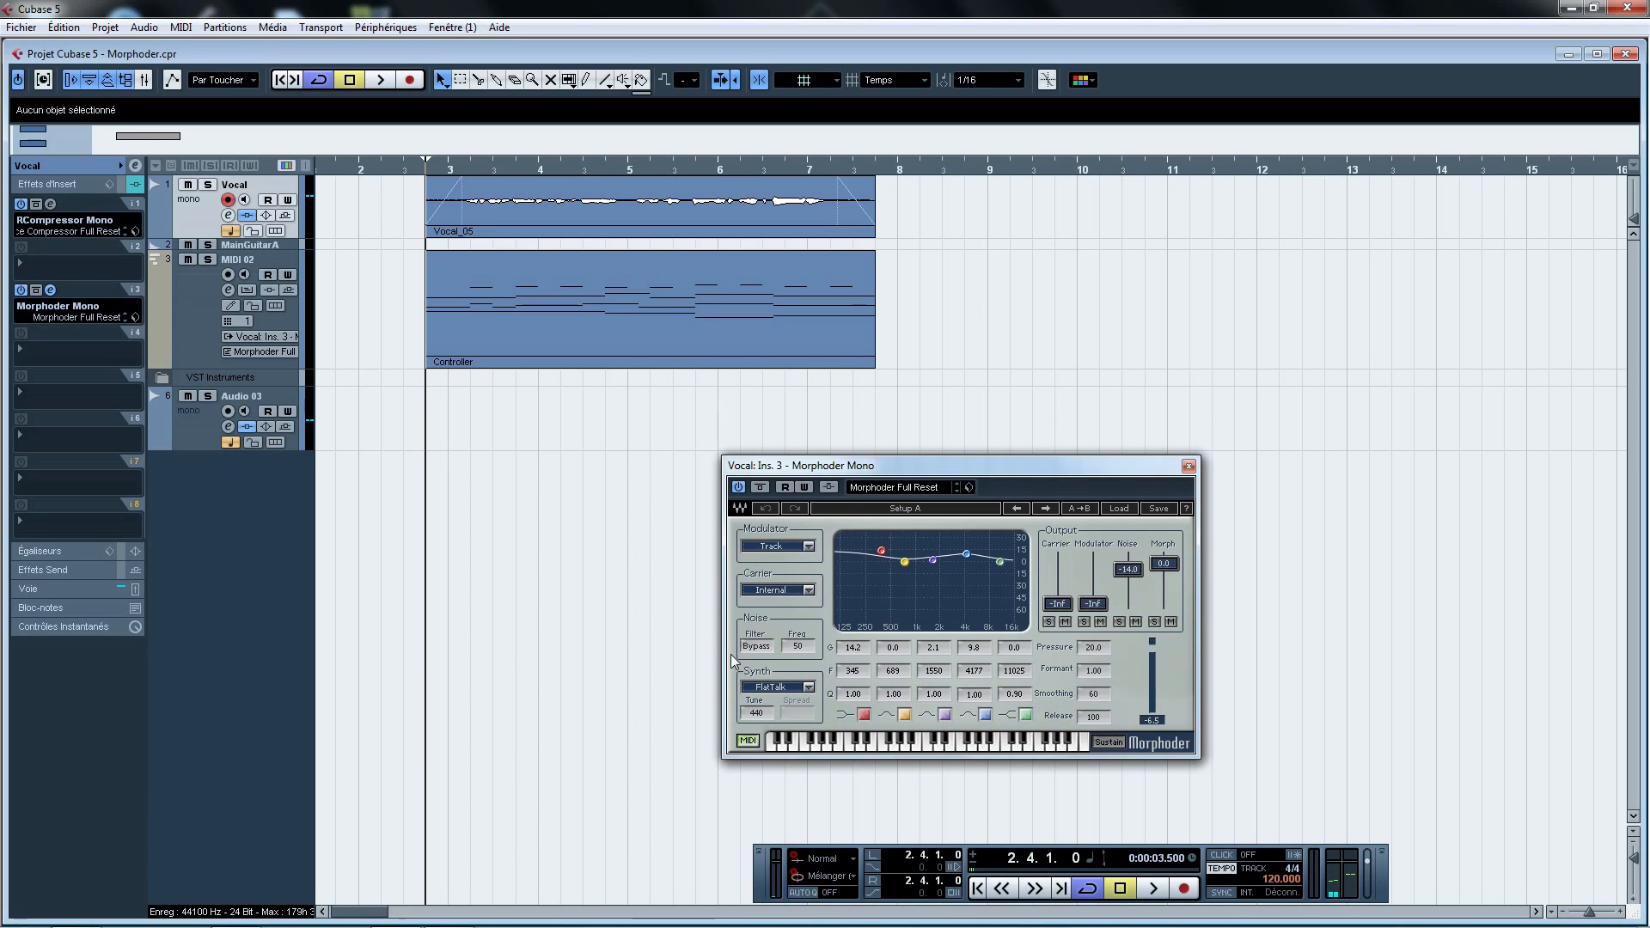
left_click_drag(909, 465, 993, 469)
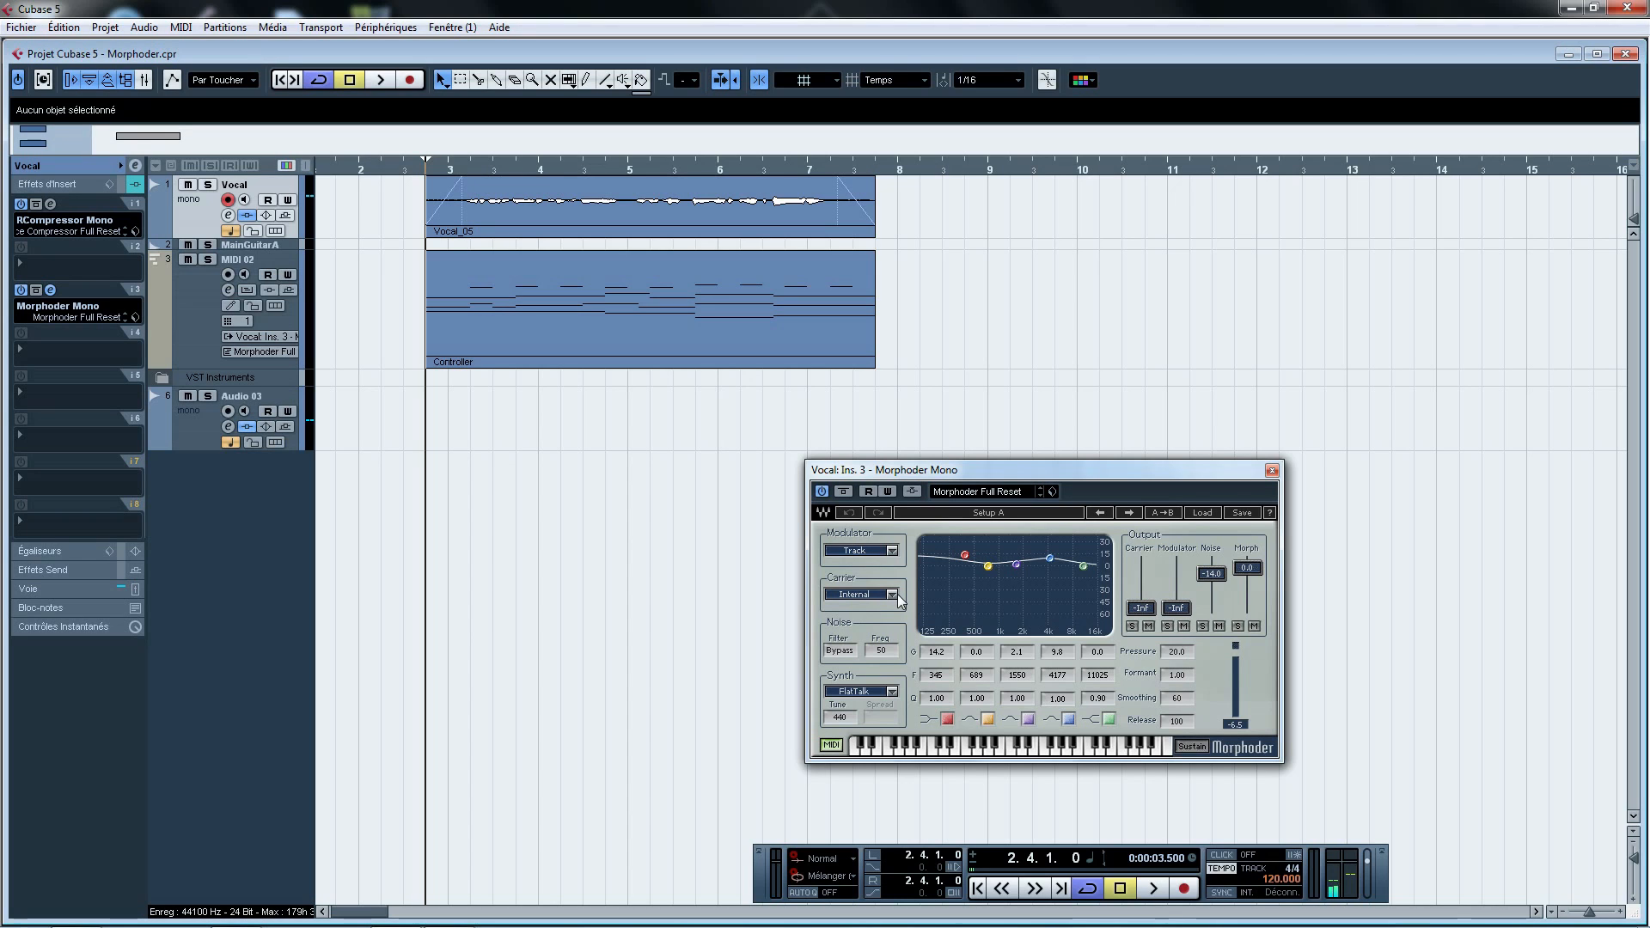
left_click_drag(960, 473, 973, 484)
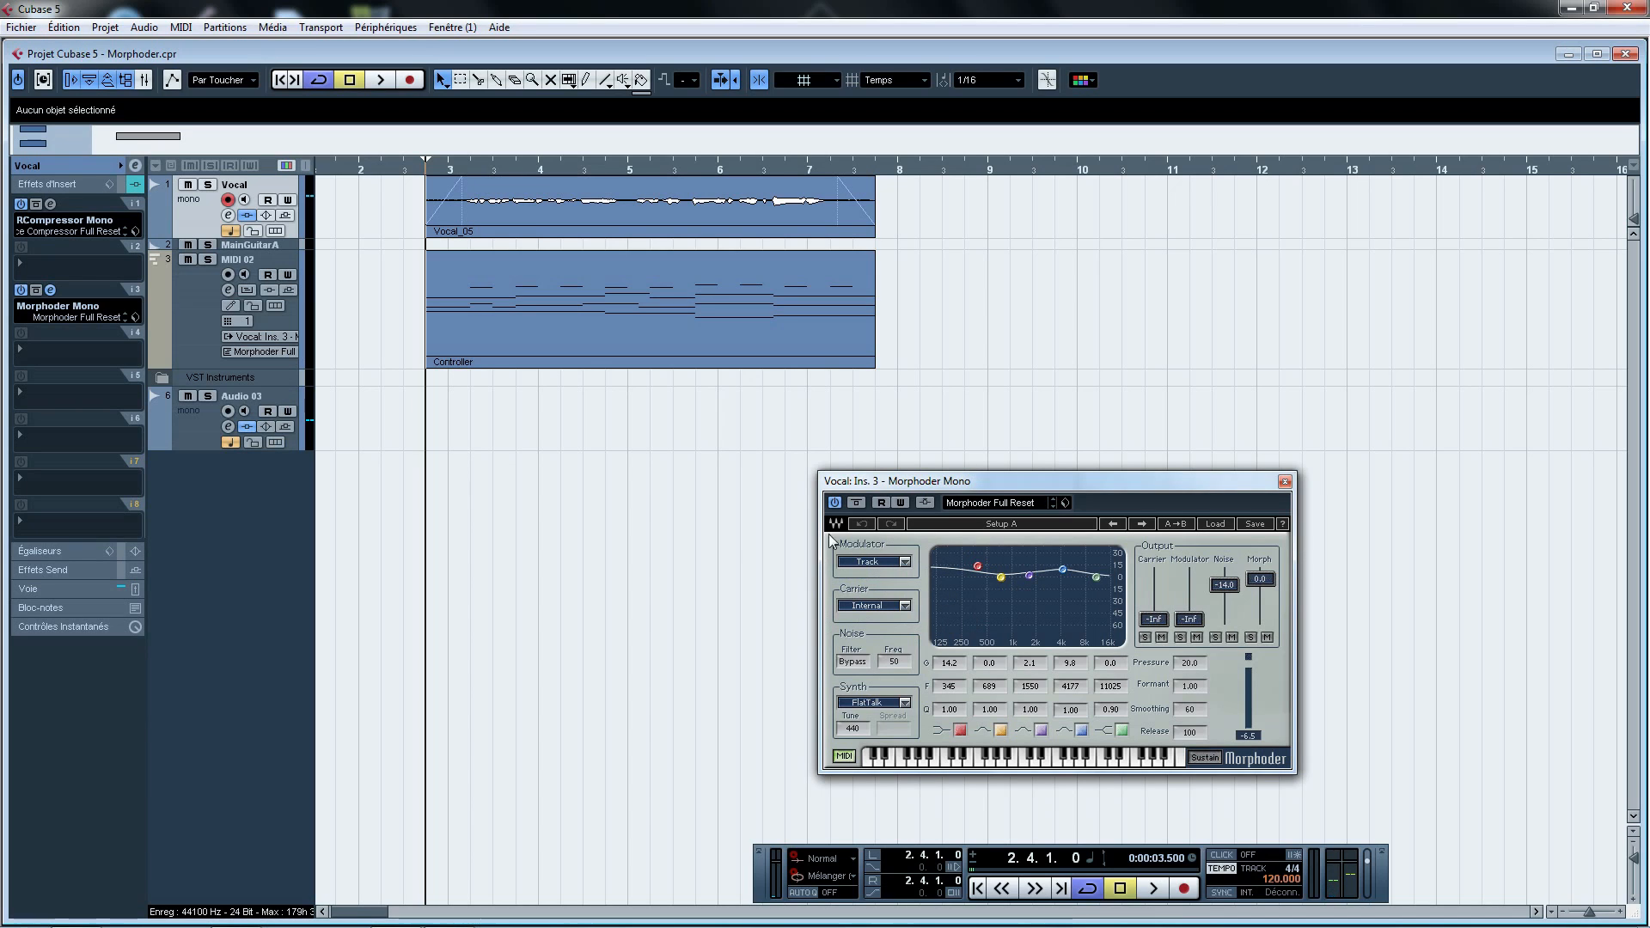
left_click_drag(957, 483, 1051, 485)
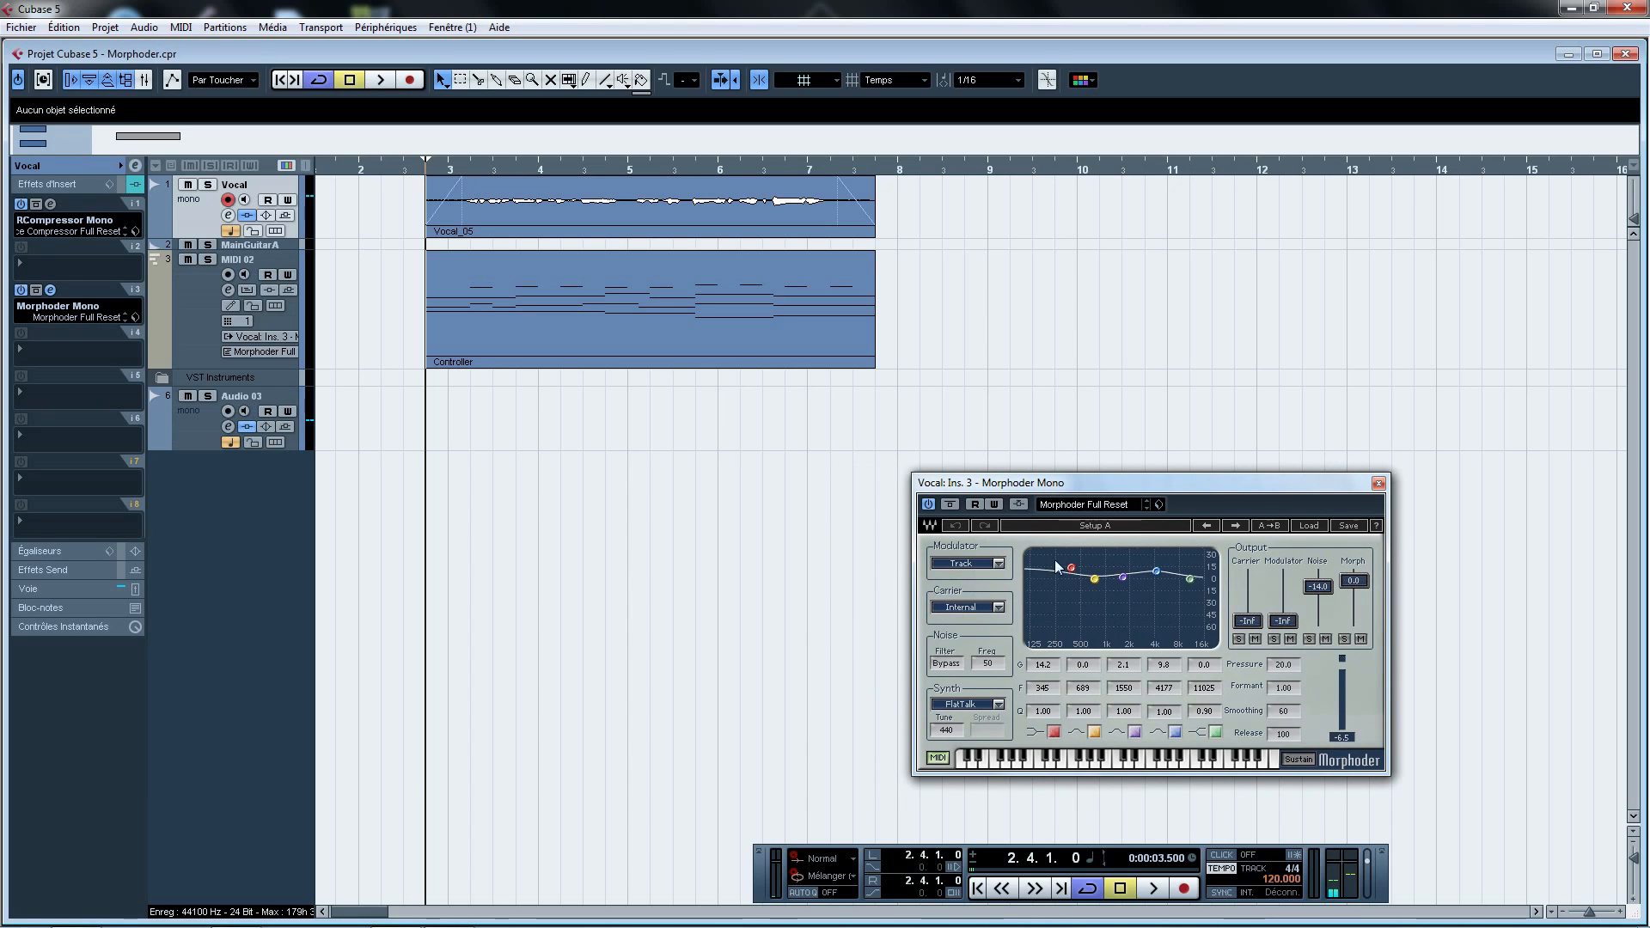
left_click_drag(997, 482, 890, 471)
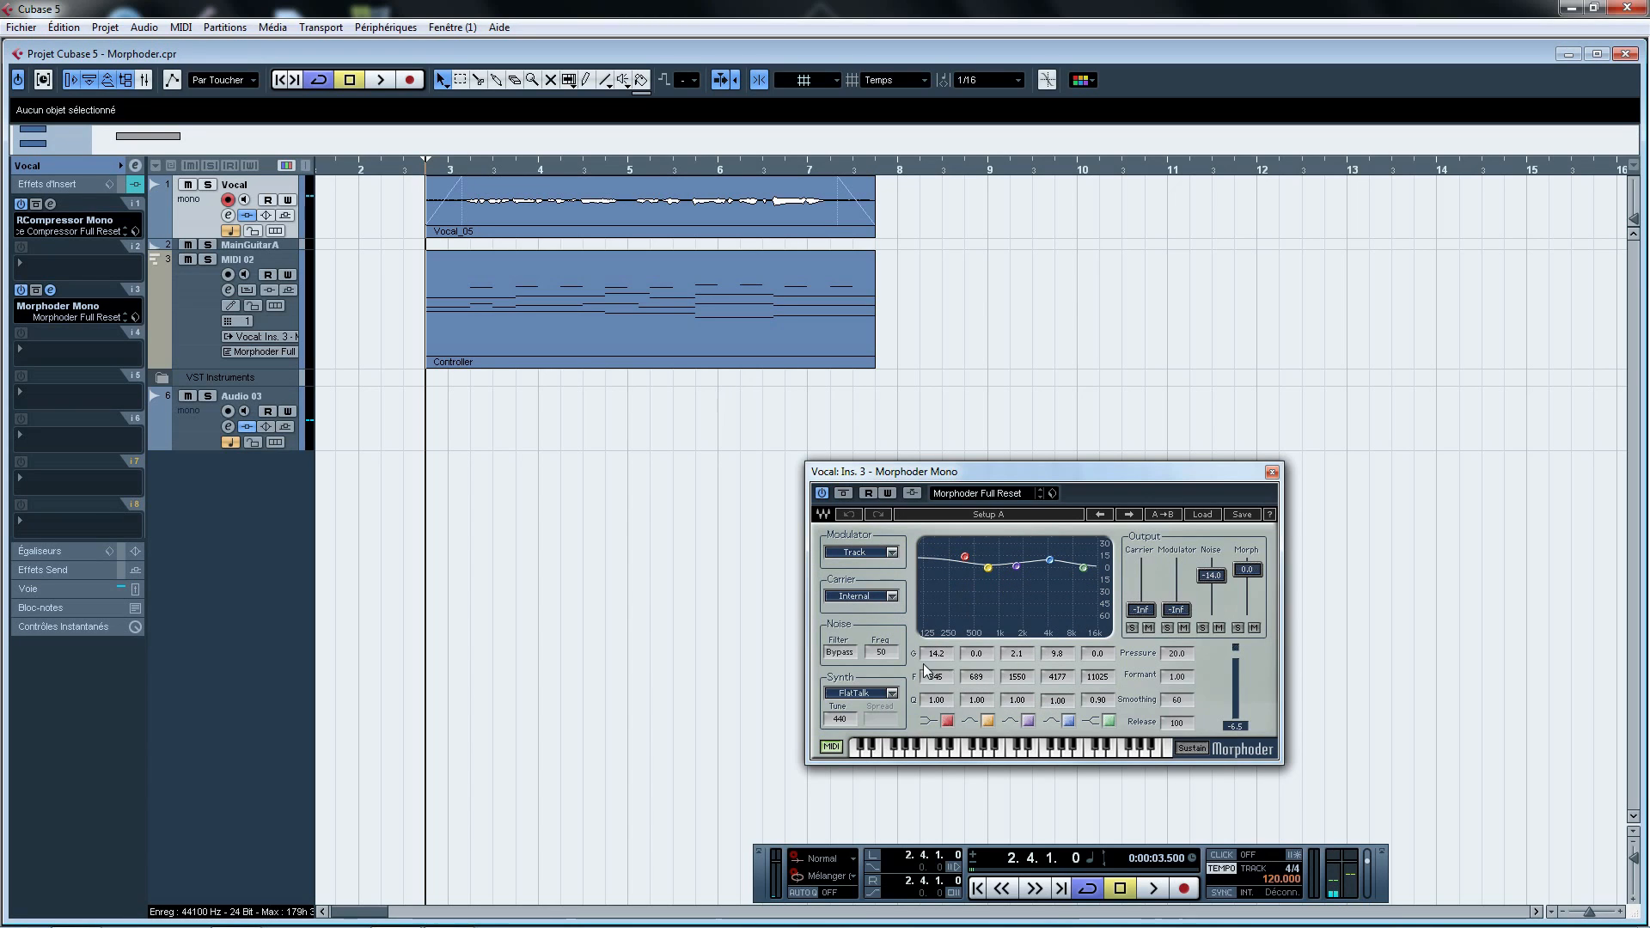
Switch Morphoder's red low EQ band off and back on
left_click(948, 721)
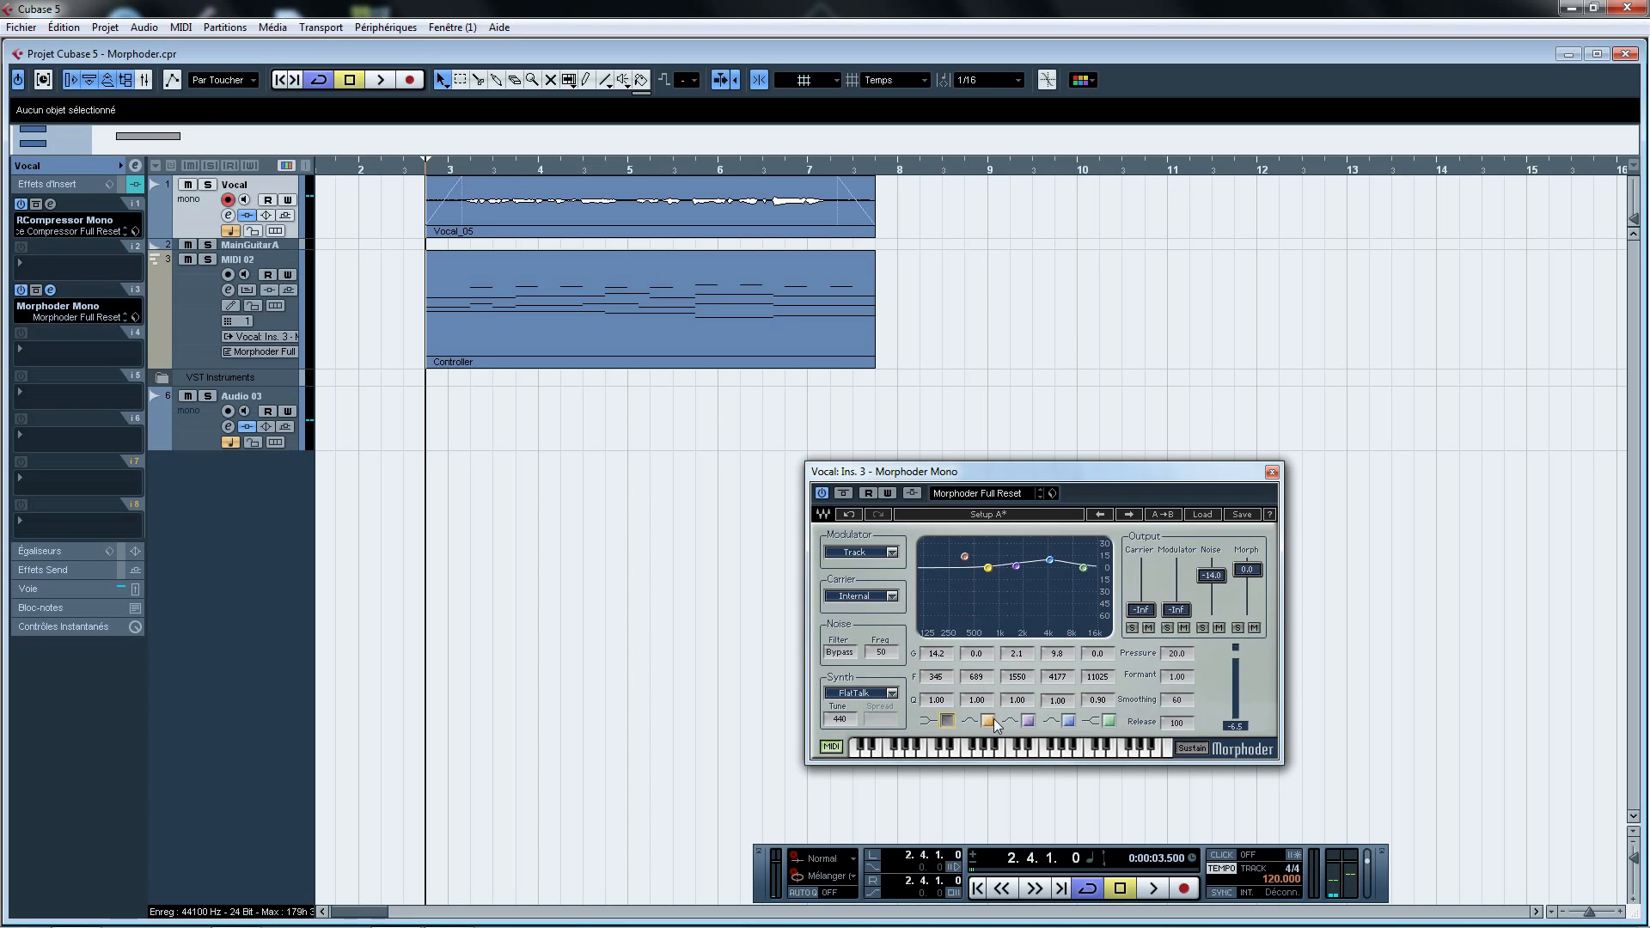
left_click_drag(1087, 474, 859, 495)
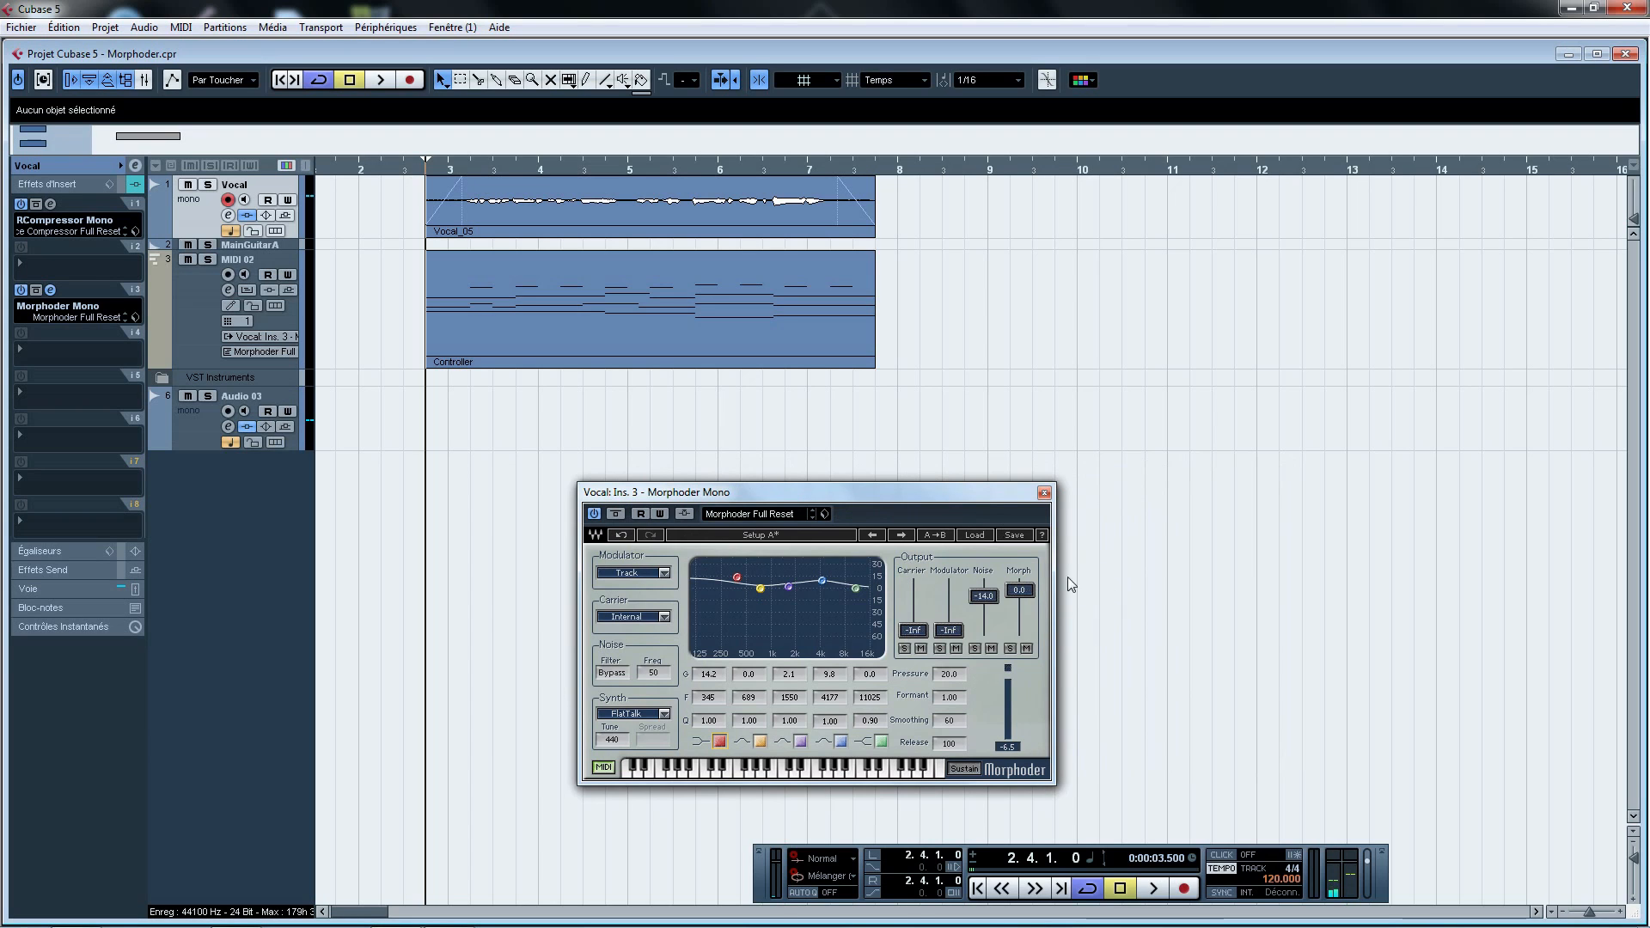
left_click_drag(908, 492, 859, 493)
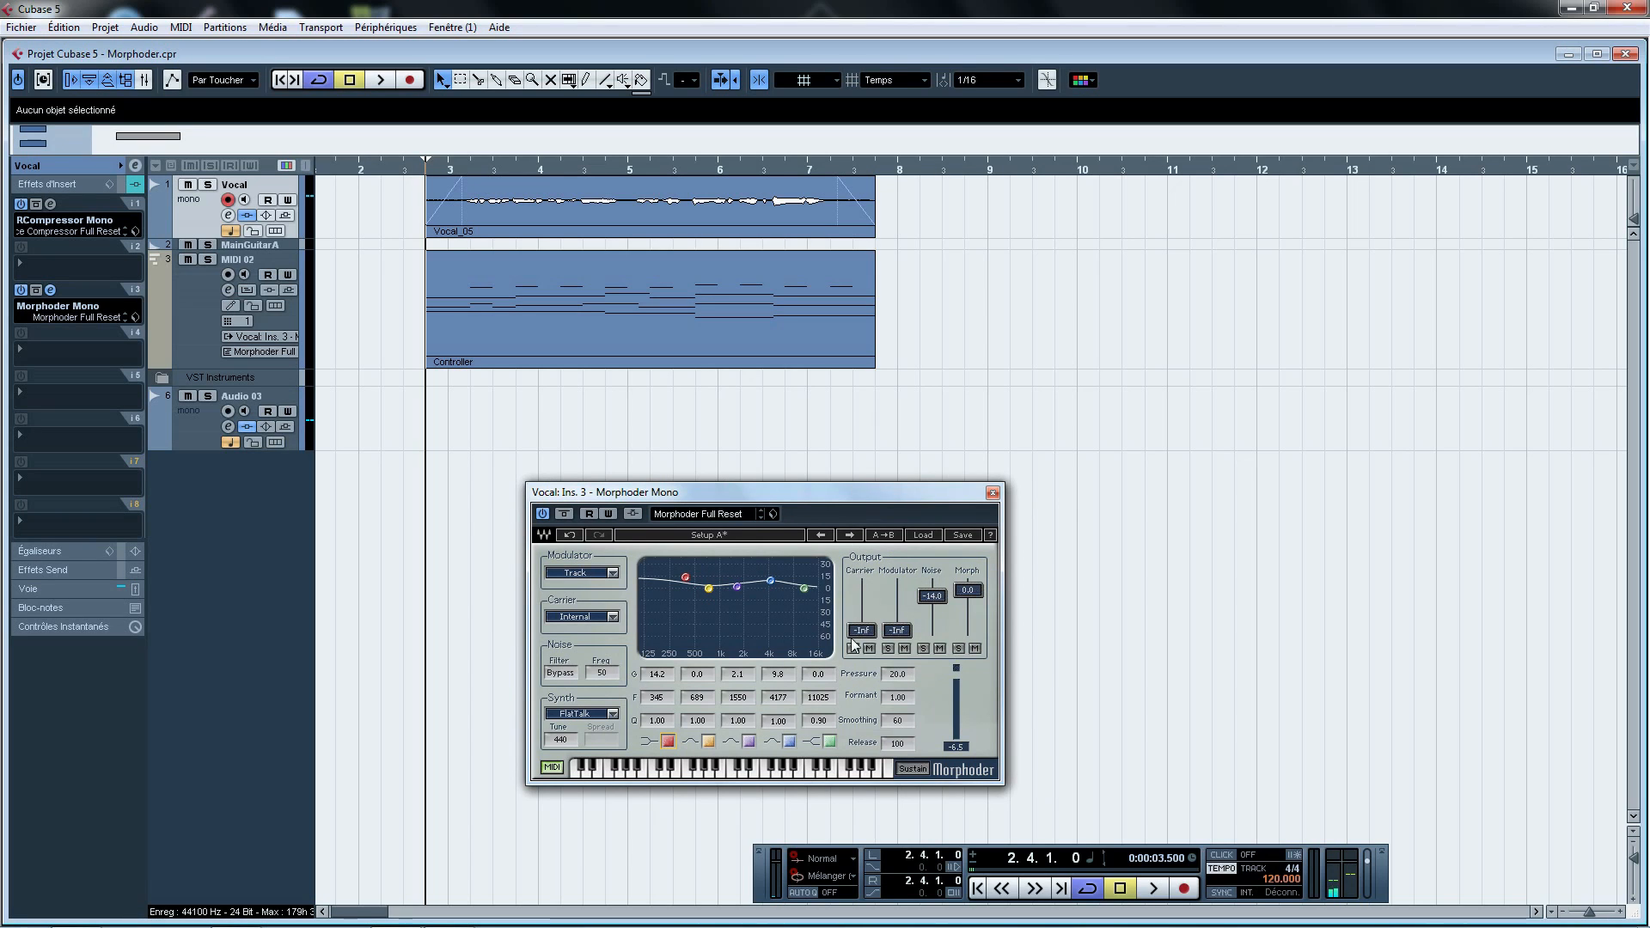
Raise the Carrier output level to -7.0, solo the carrier, and audition it from the start of the clips
scroll(855, 627, "up", 10)
left_click(852, 648)
key("h")
key("h")
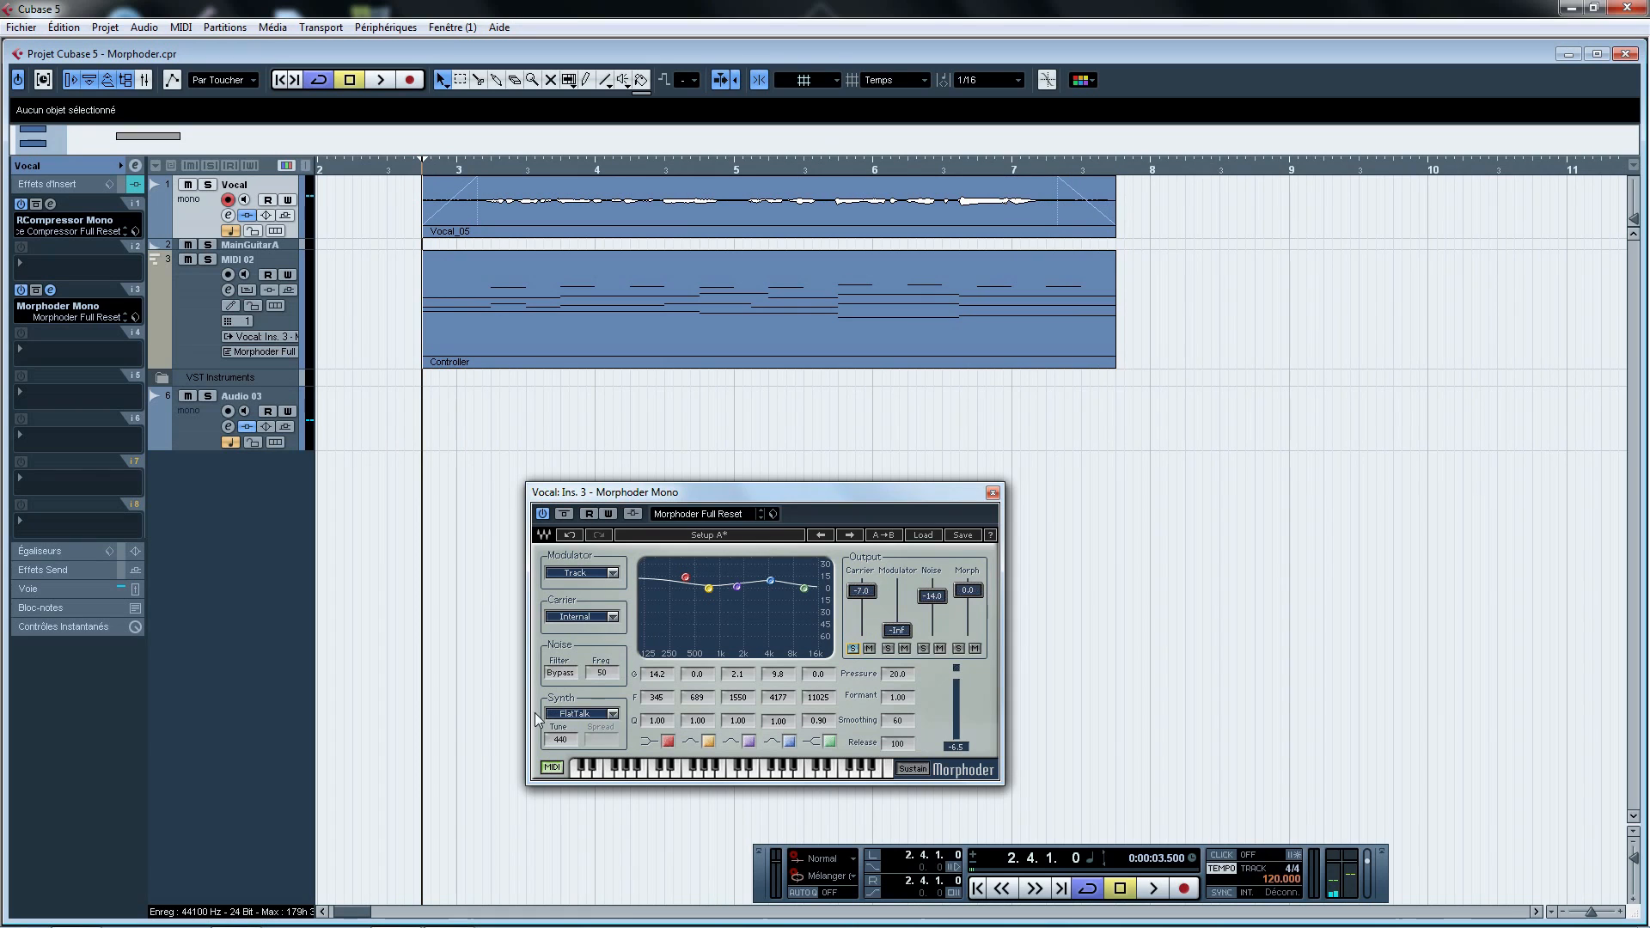
key("space")
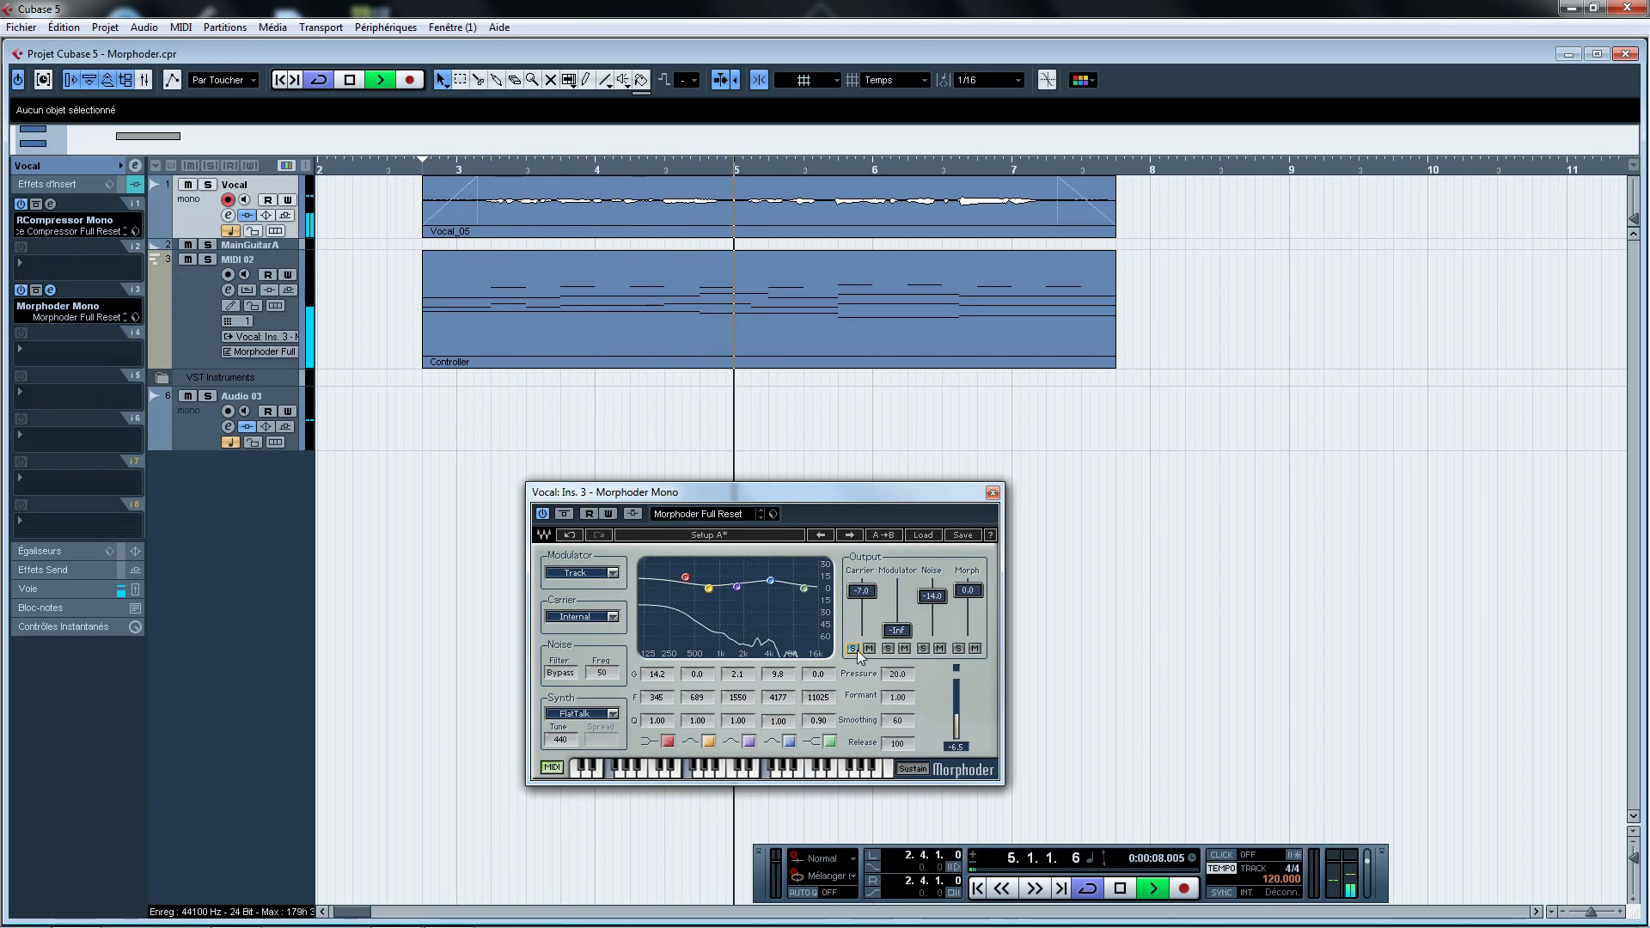
key("space")
Raise the Modulator output level to -10.4, solo the modulator, and audition it from bar 3
left_click_drag(897, 630, 896, 592)
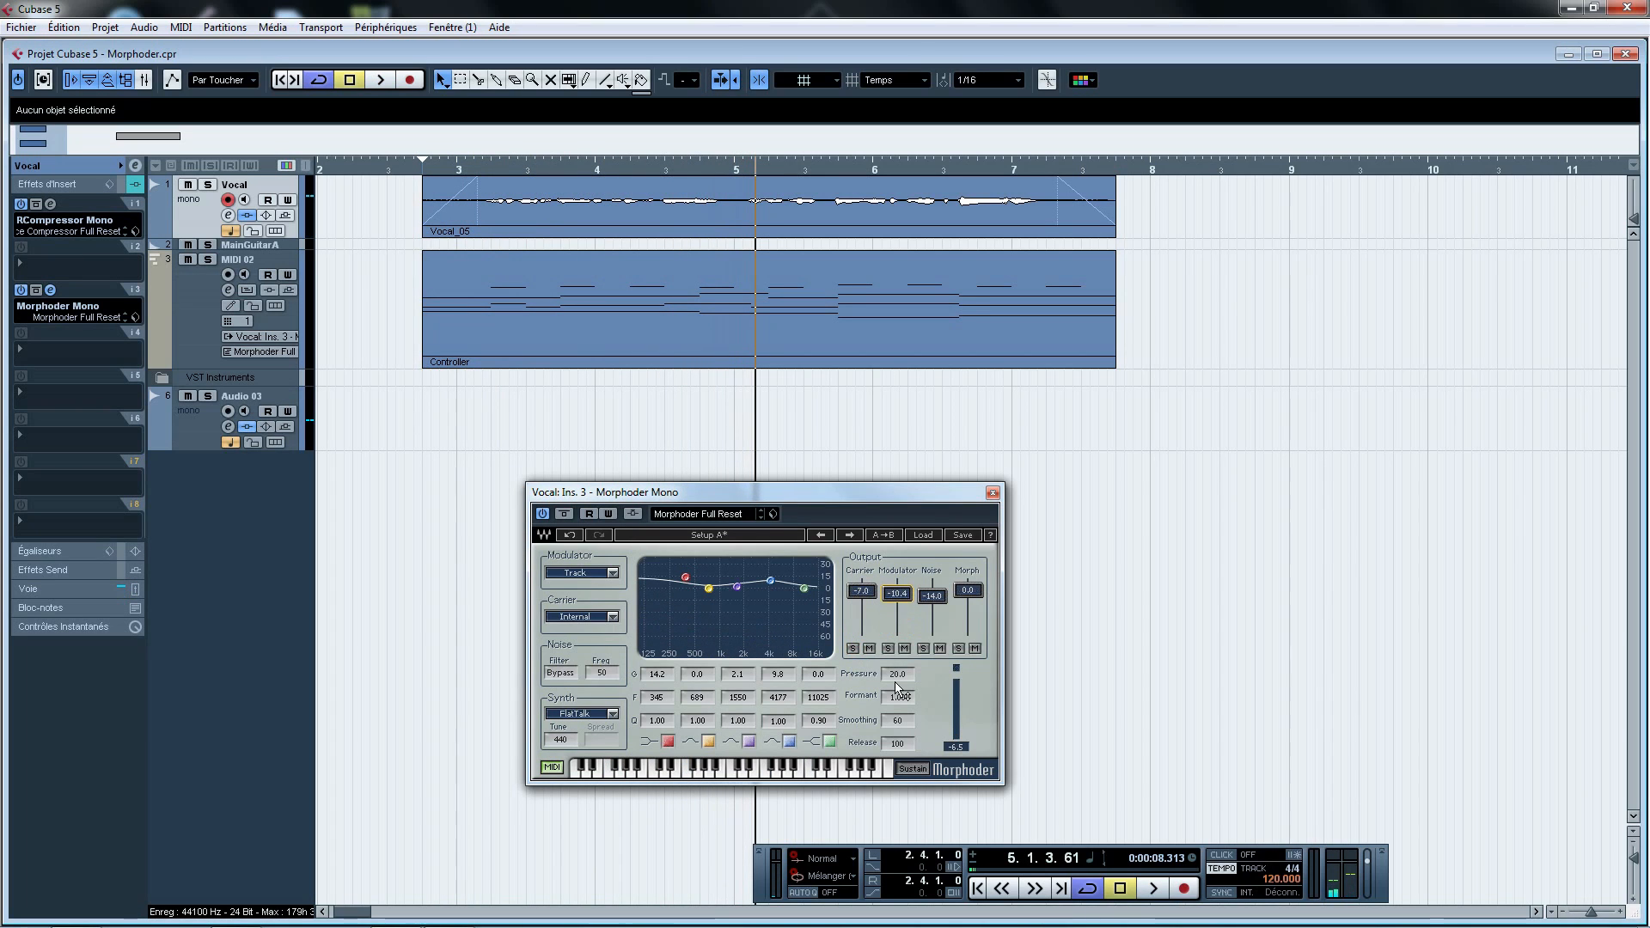
left_click(888, 649)
left_click(455, 168)
key("space")
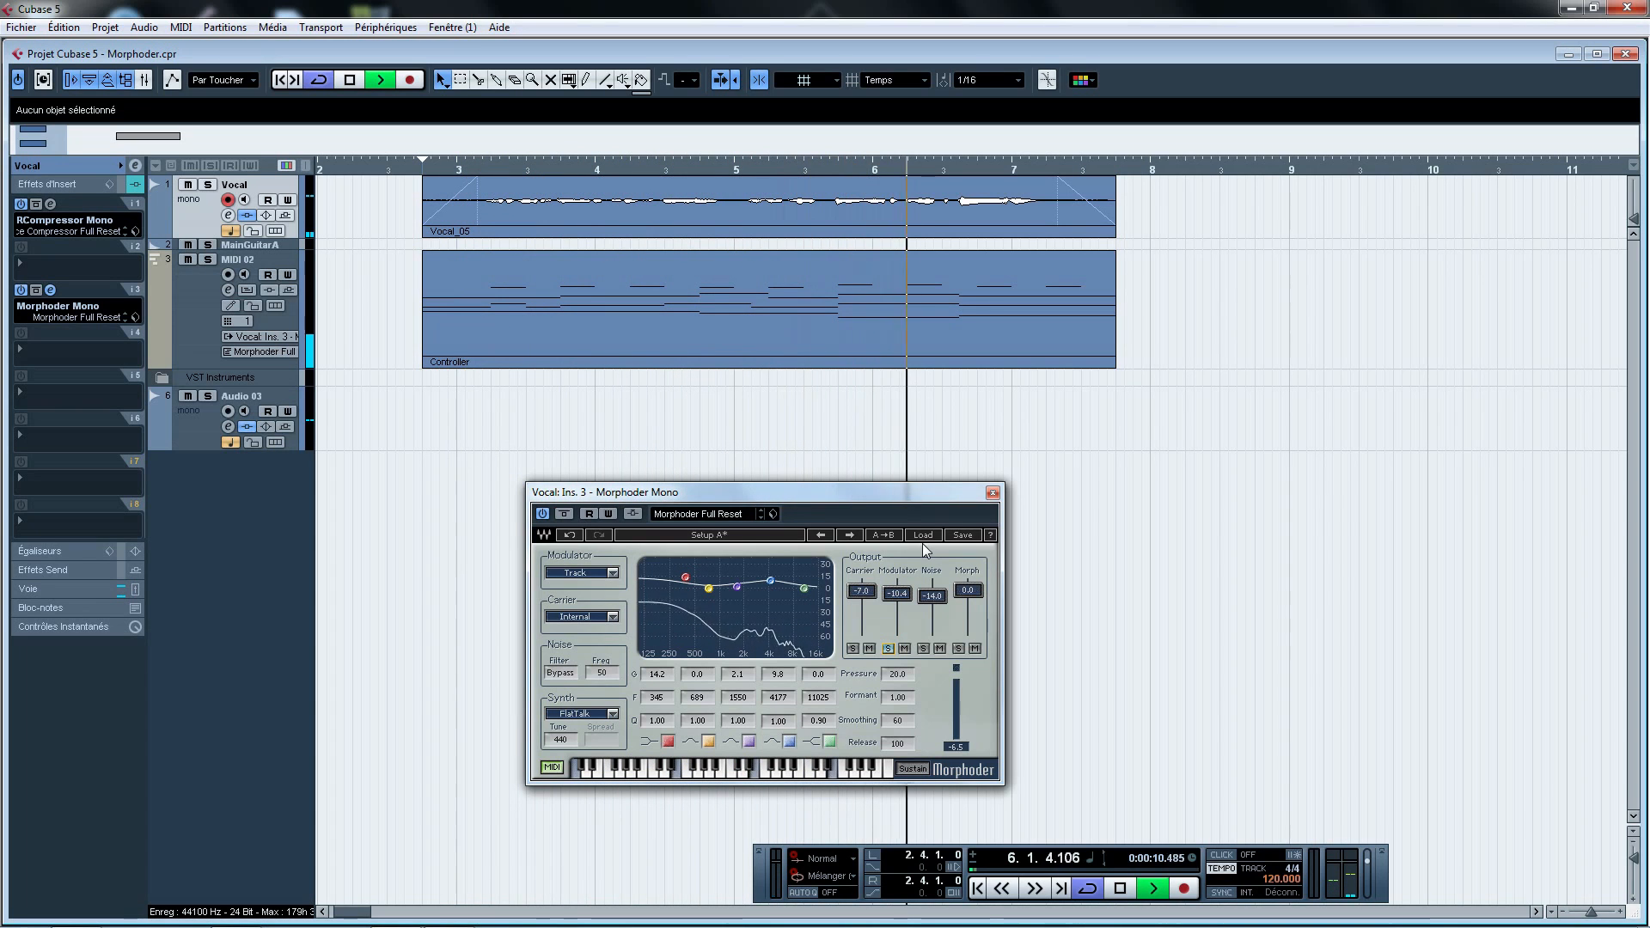
key("space")
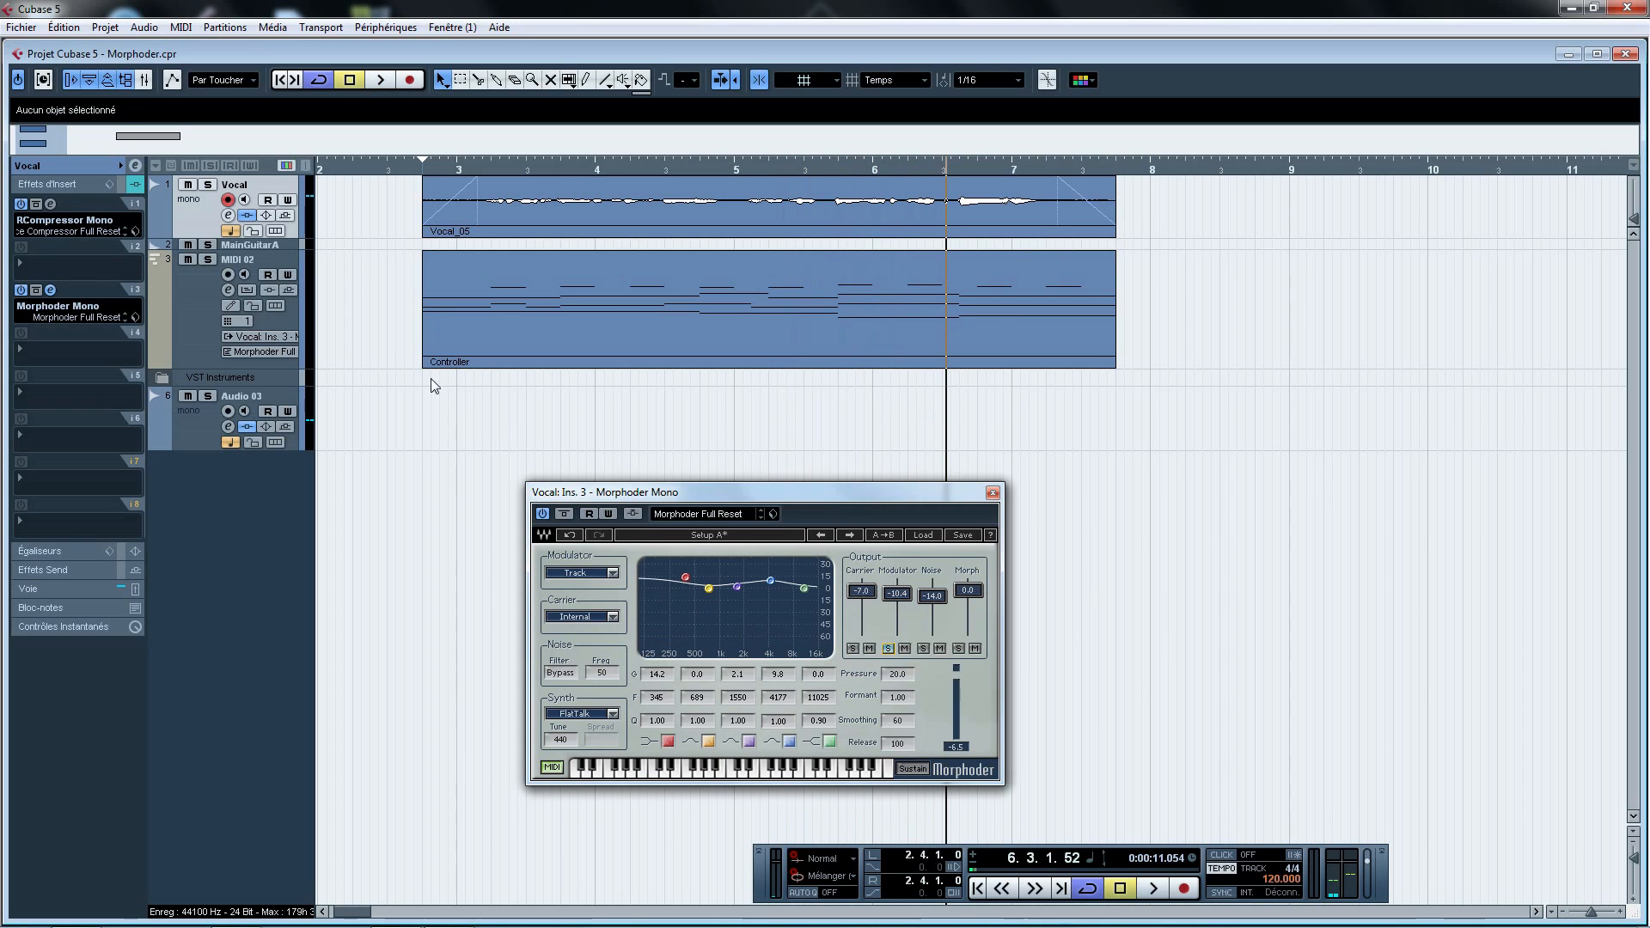
left_click_drag(374, 298, 1200, 309)
left_click_drag(370, 287, 1207, 330)
left_click(1147, 356)
Set the Carrier and Modulator output levels to -Inf, solo the Morph output, and audition it from bar 3
left_click_drag(851, 592, 896, 631)
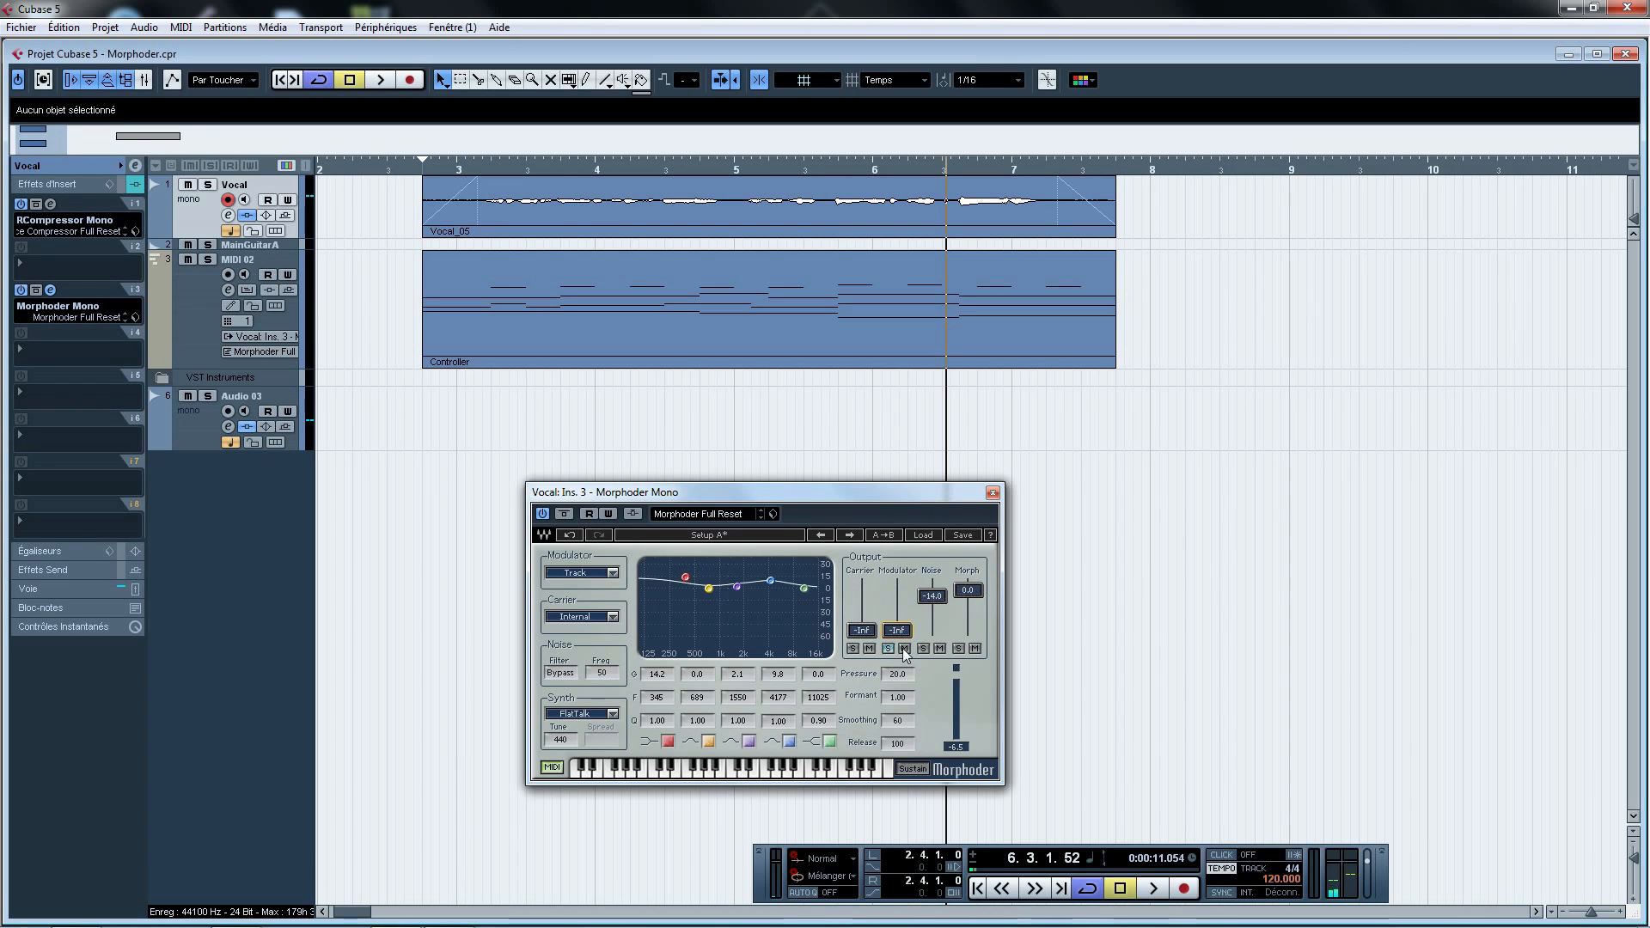
left_click(959, 649)
left_click(457, 165)
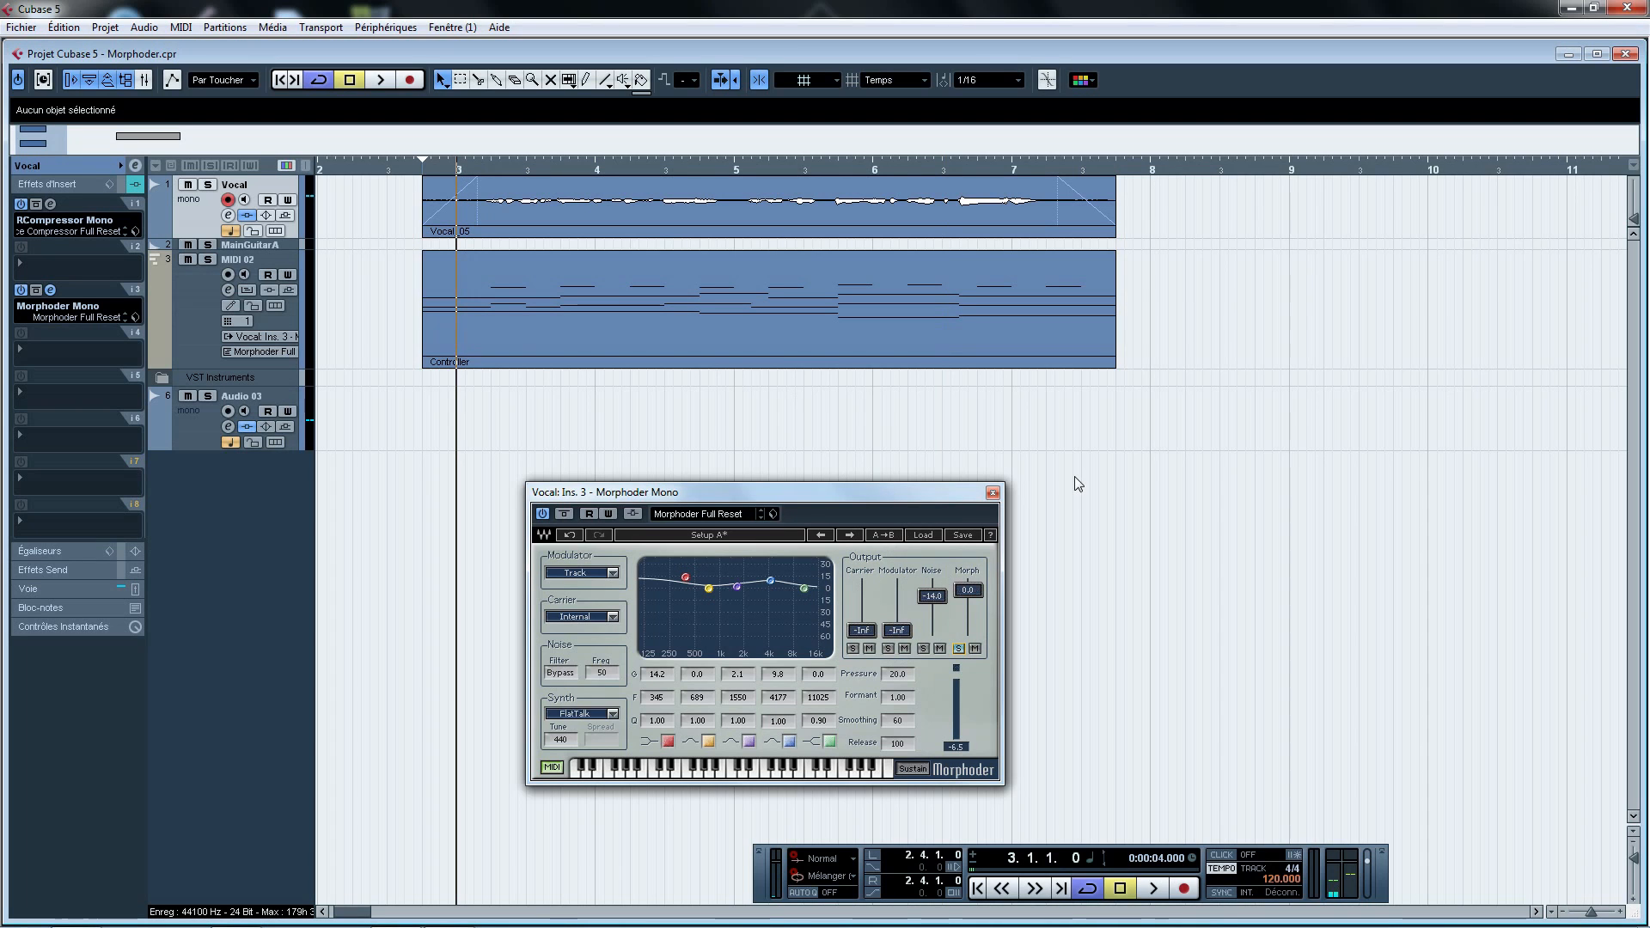
key("space")
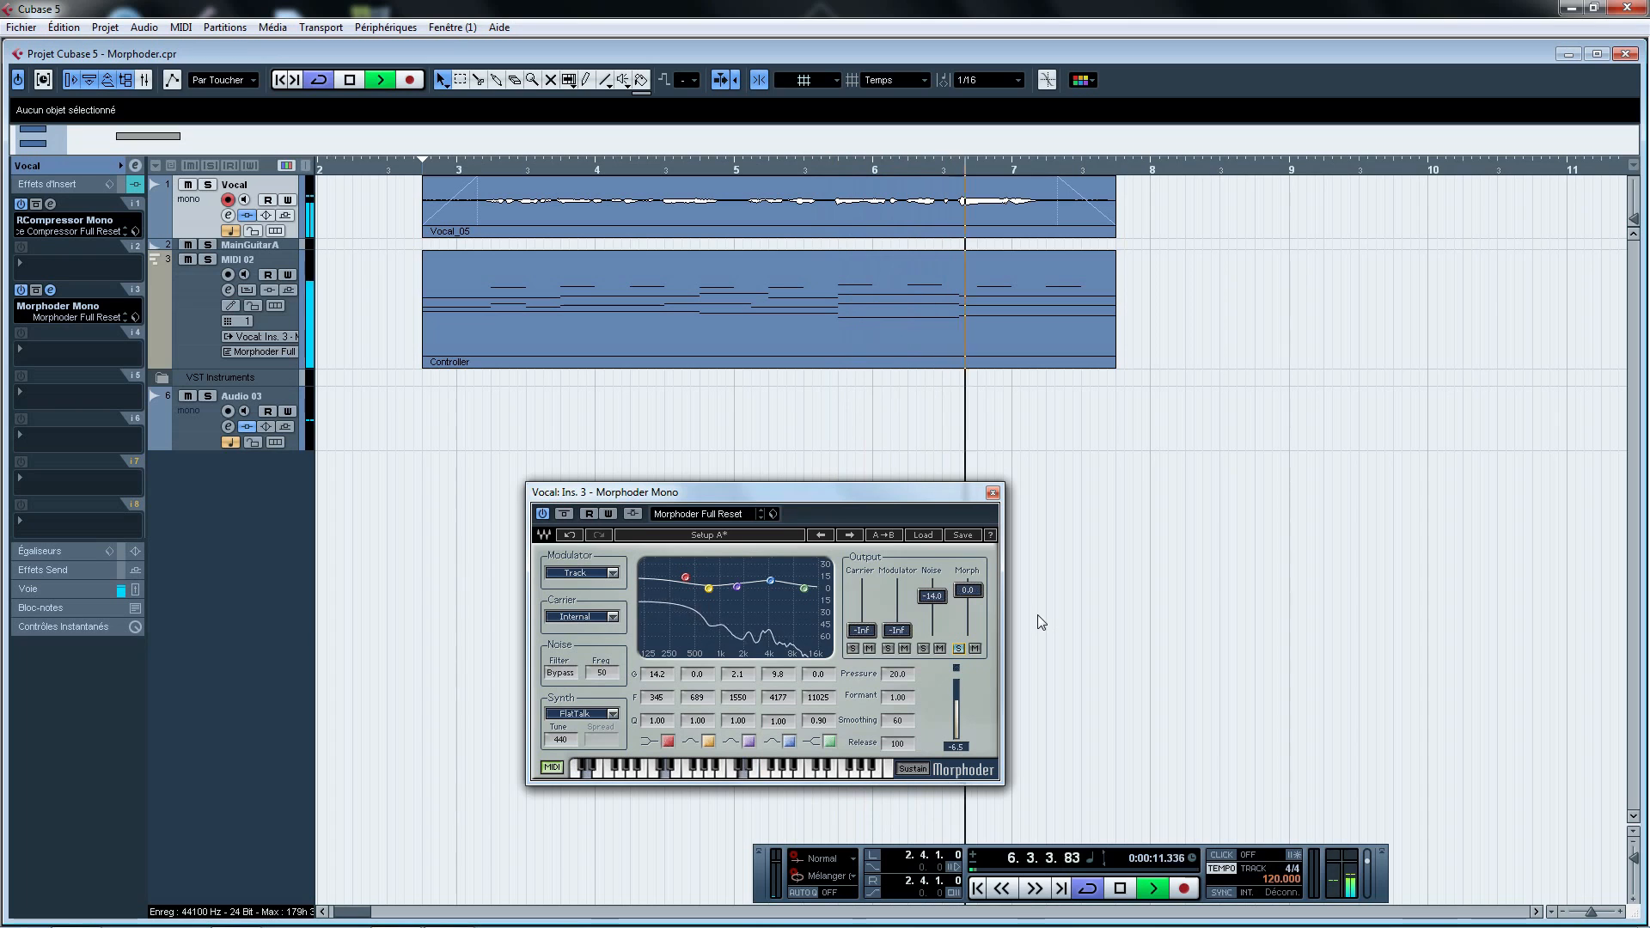
key("space")
Turn off the Morph solo, solo the Noise output instead, and audition it from bar 3
left_click(959, 648)
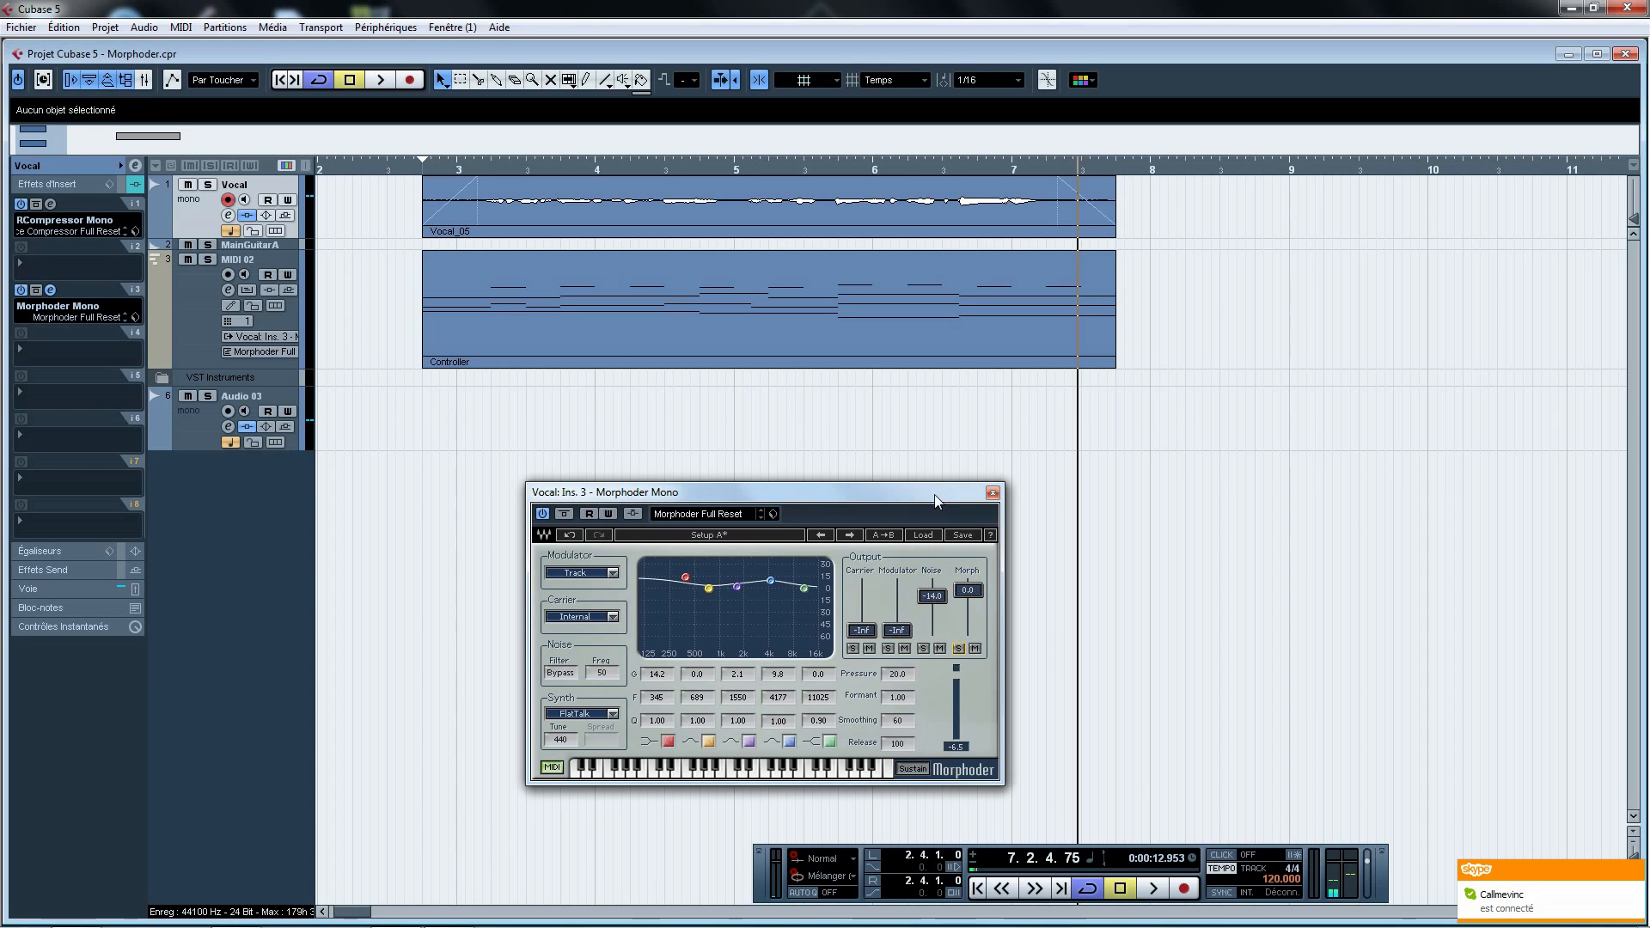
left_click_drag(890, 495, 903, 487)
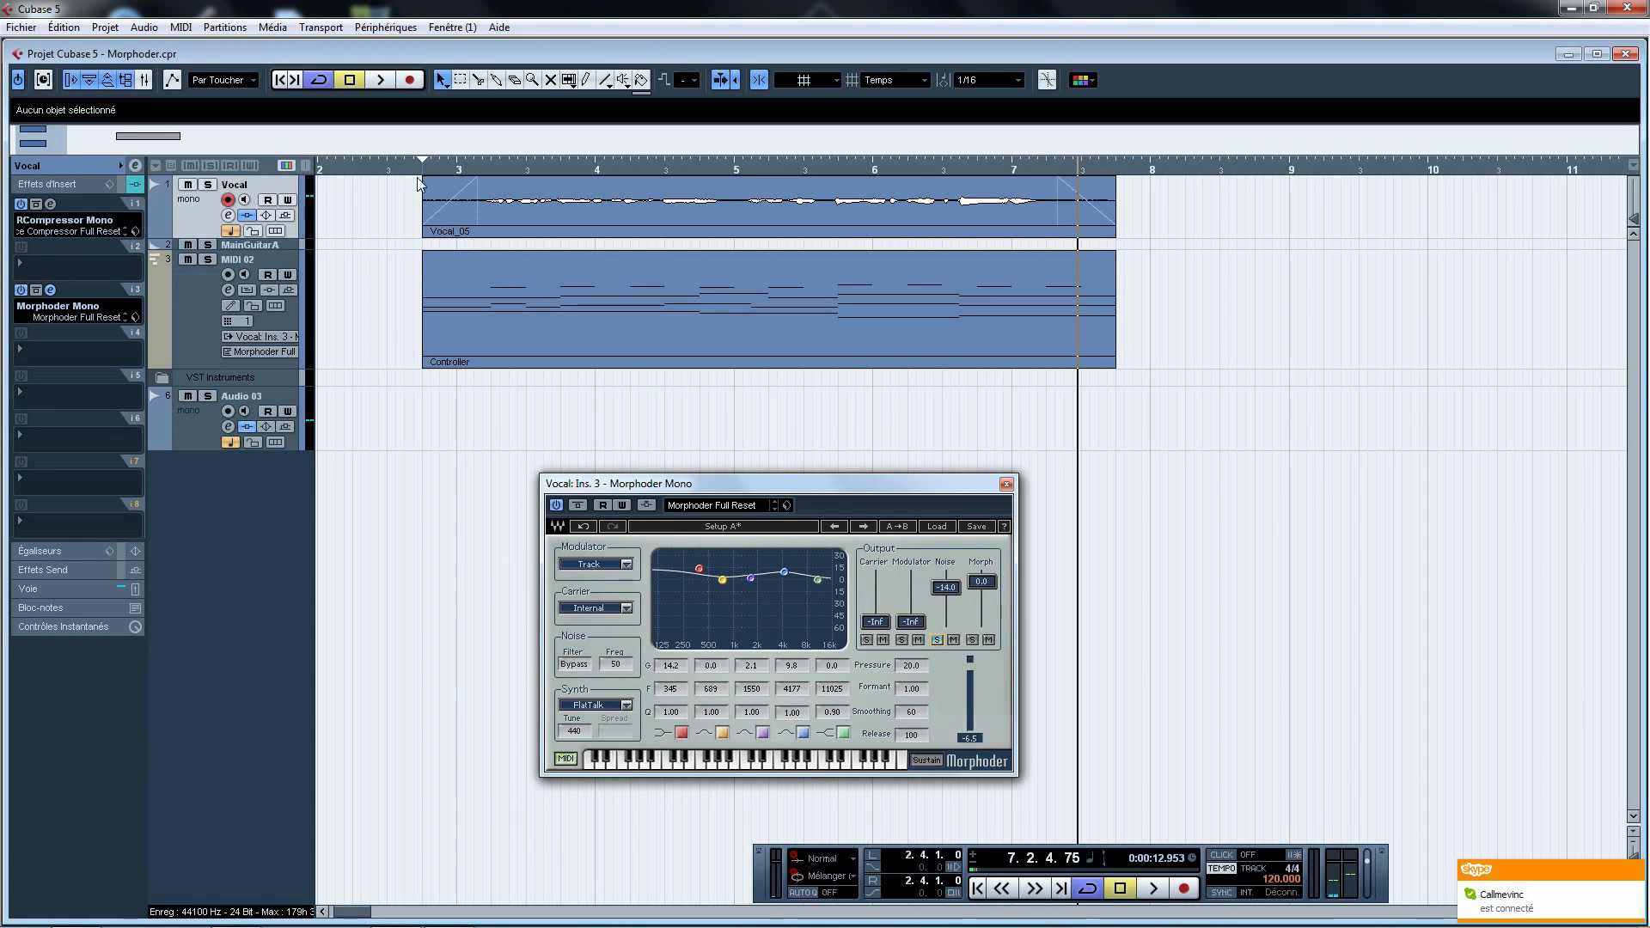
key("KP_0")
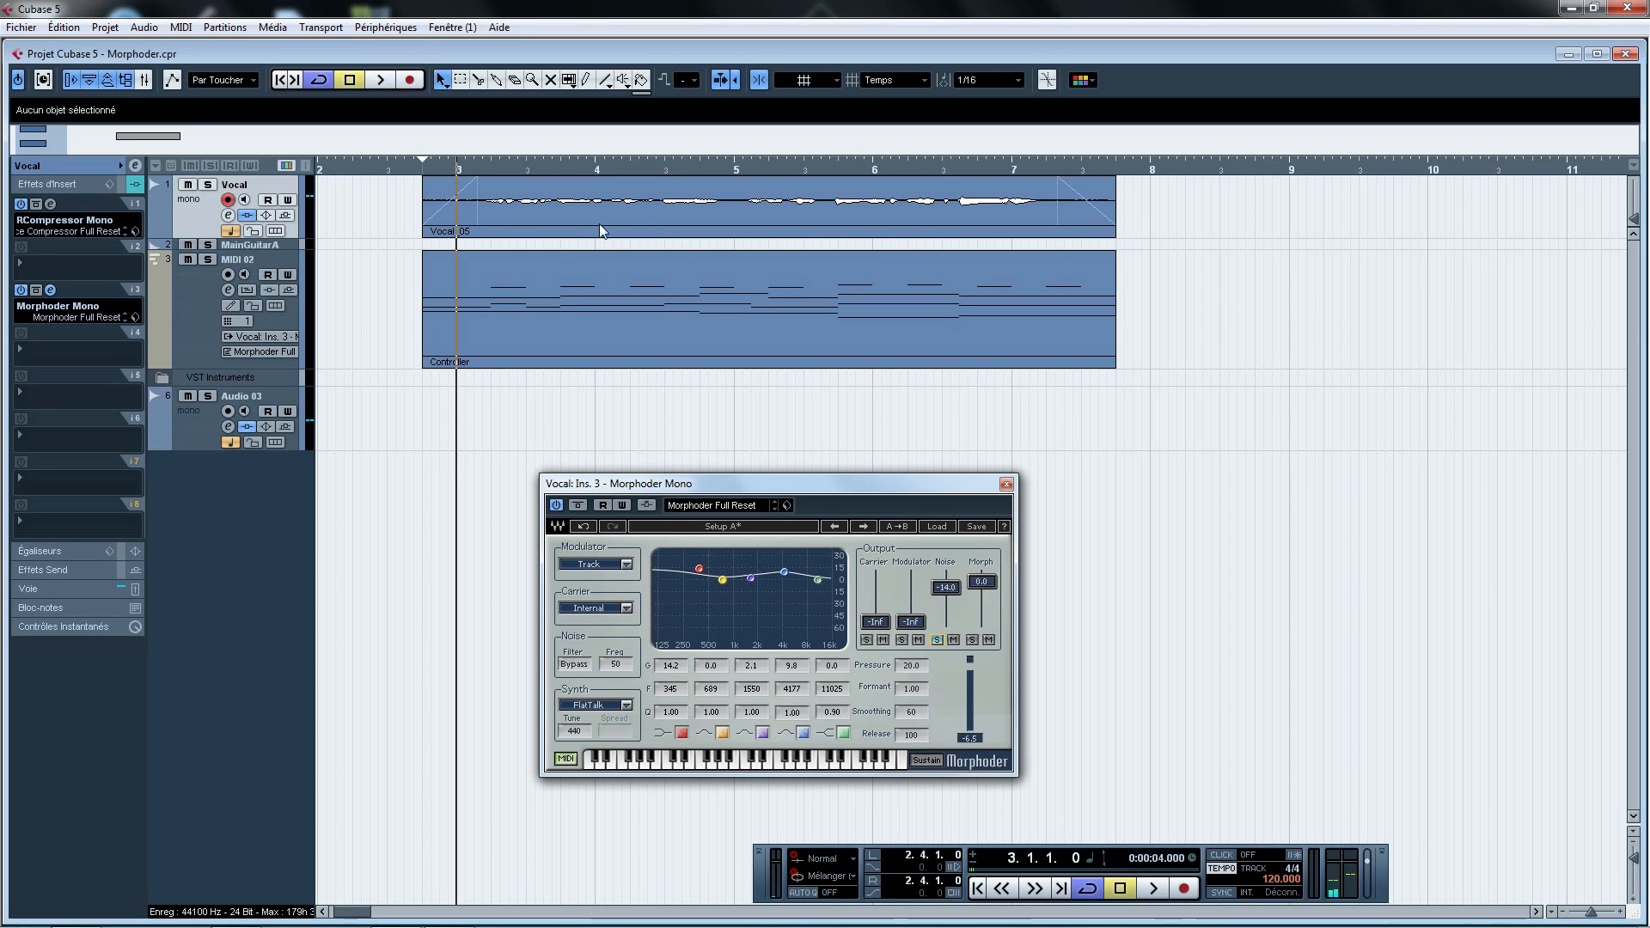
key("space")
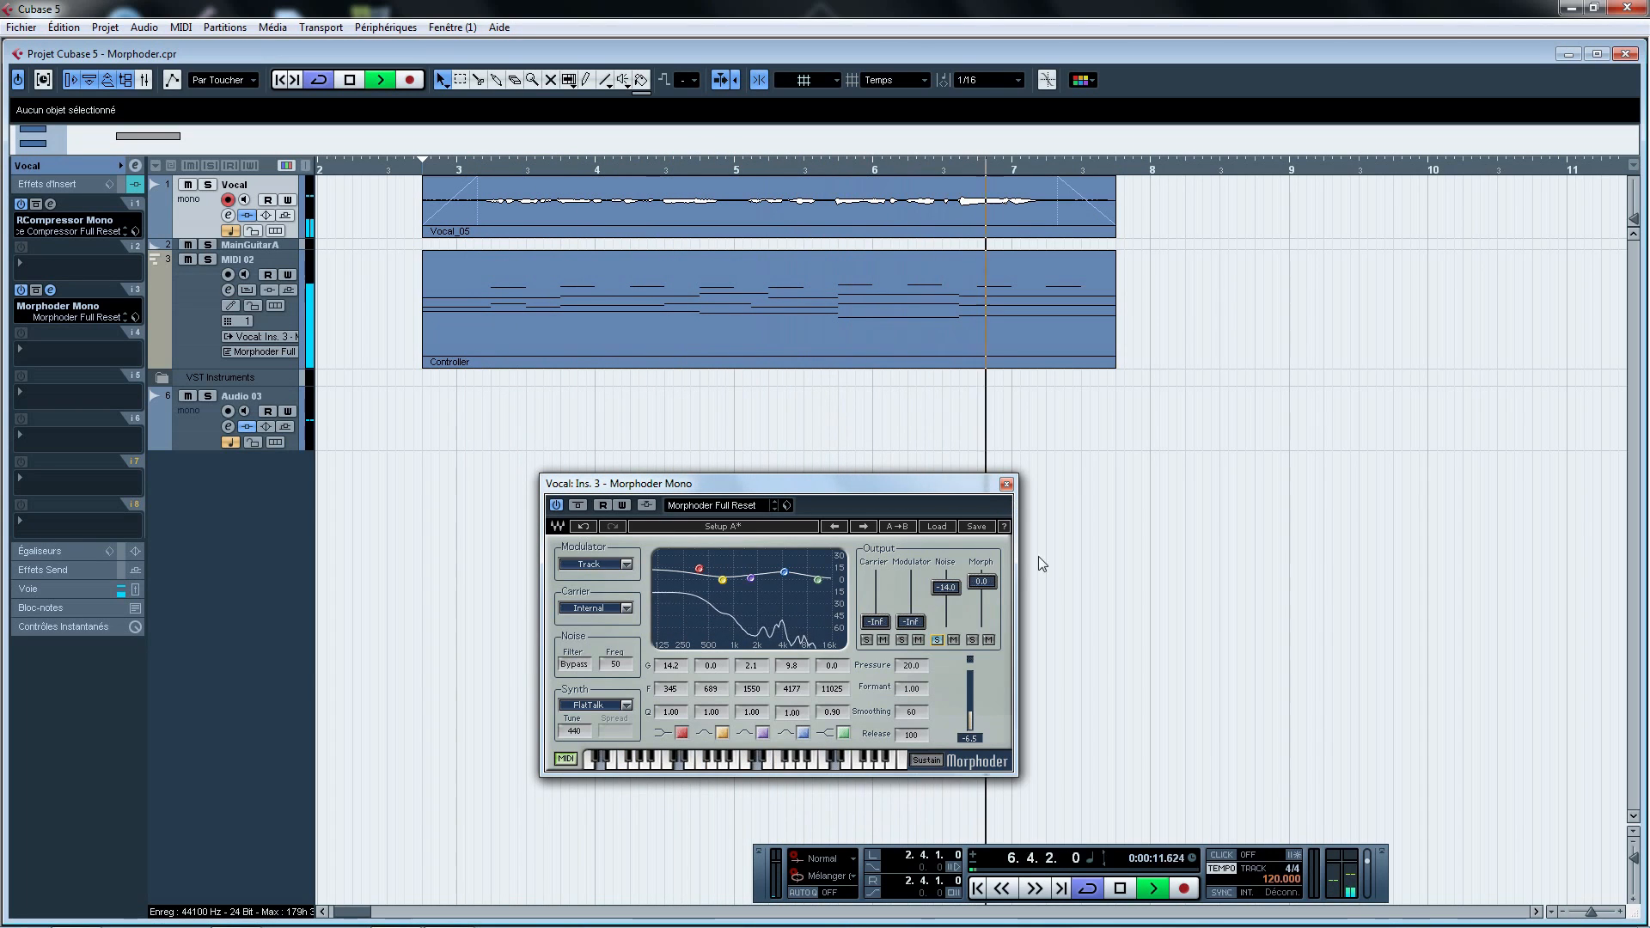
key("space")
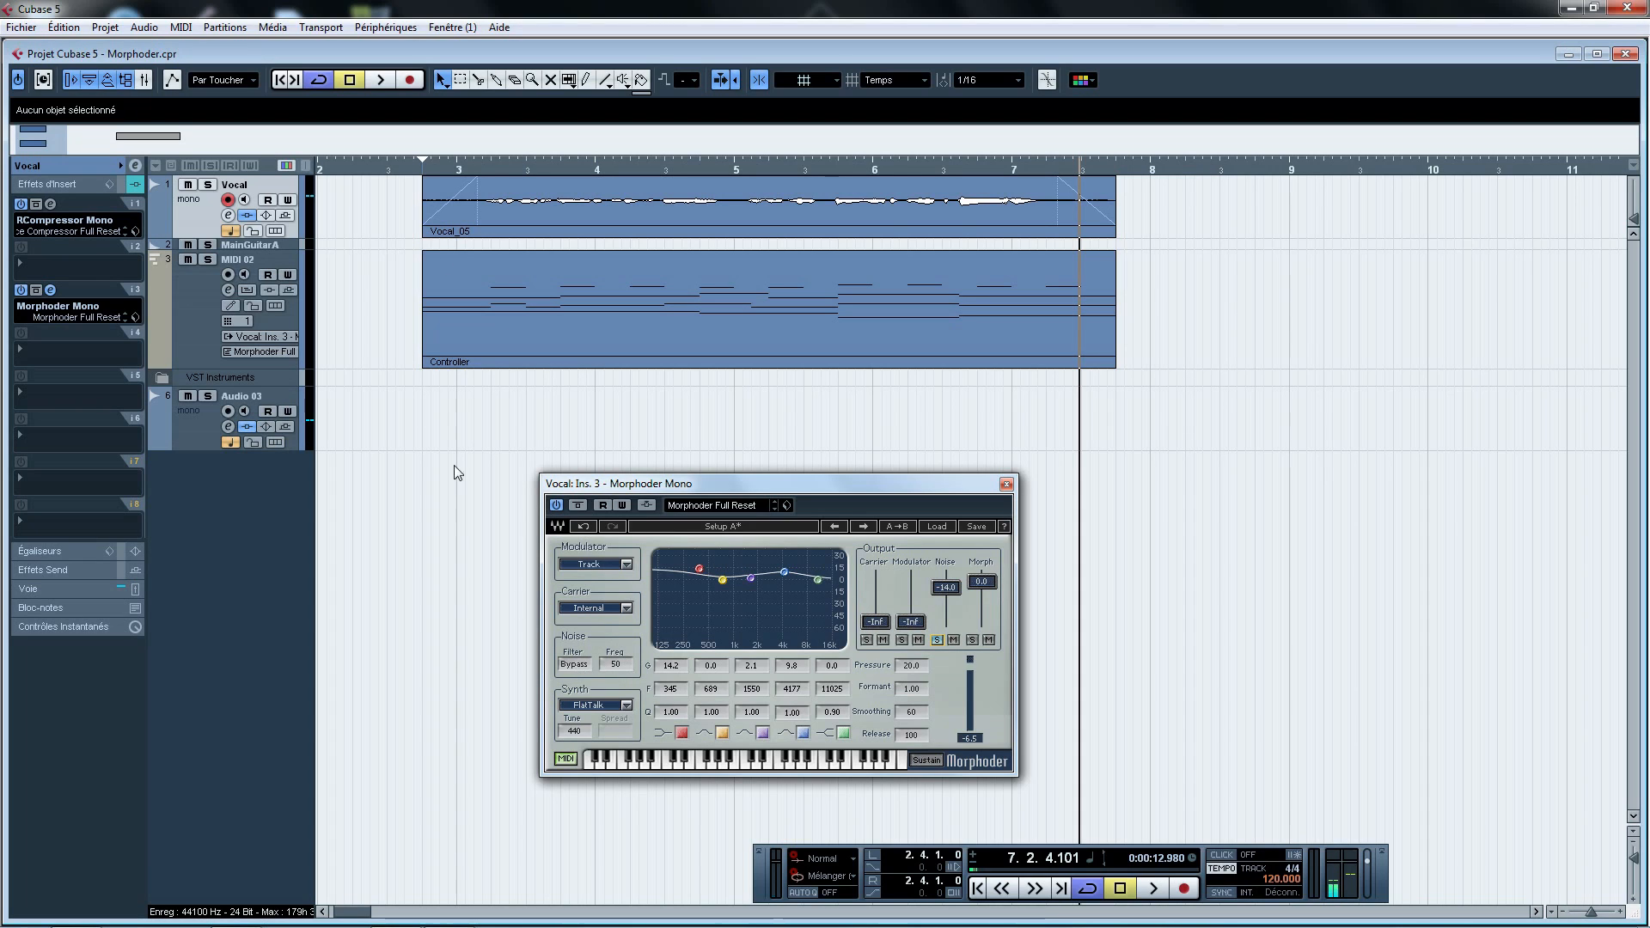
Try the HPF noise filter at a frequency of 520 during playback from bar 3, and return the filter to Bypass
left_click(472, 171)
left_click(581, 670)
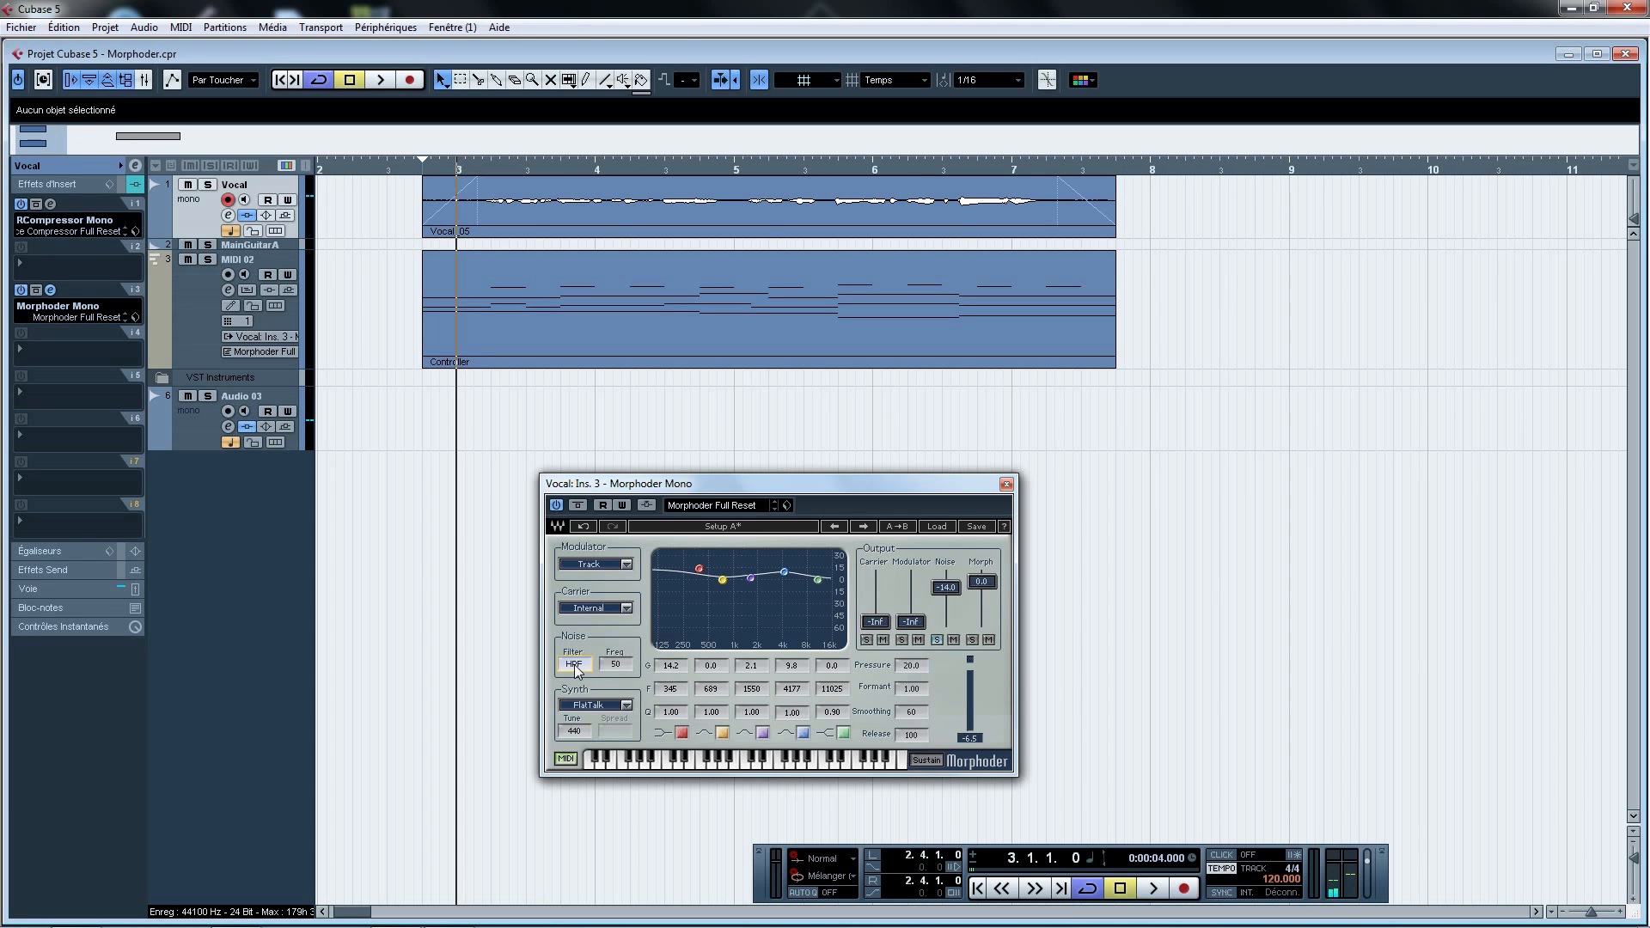
key("space")
left_click_drag(615, 665, 573, 672)
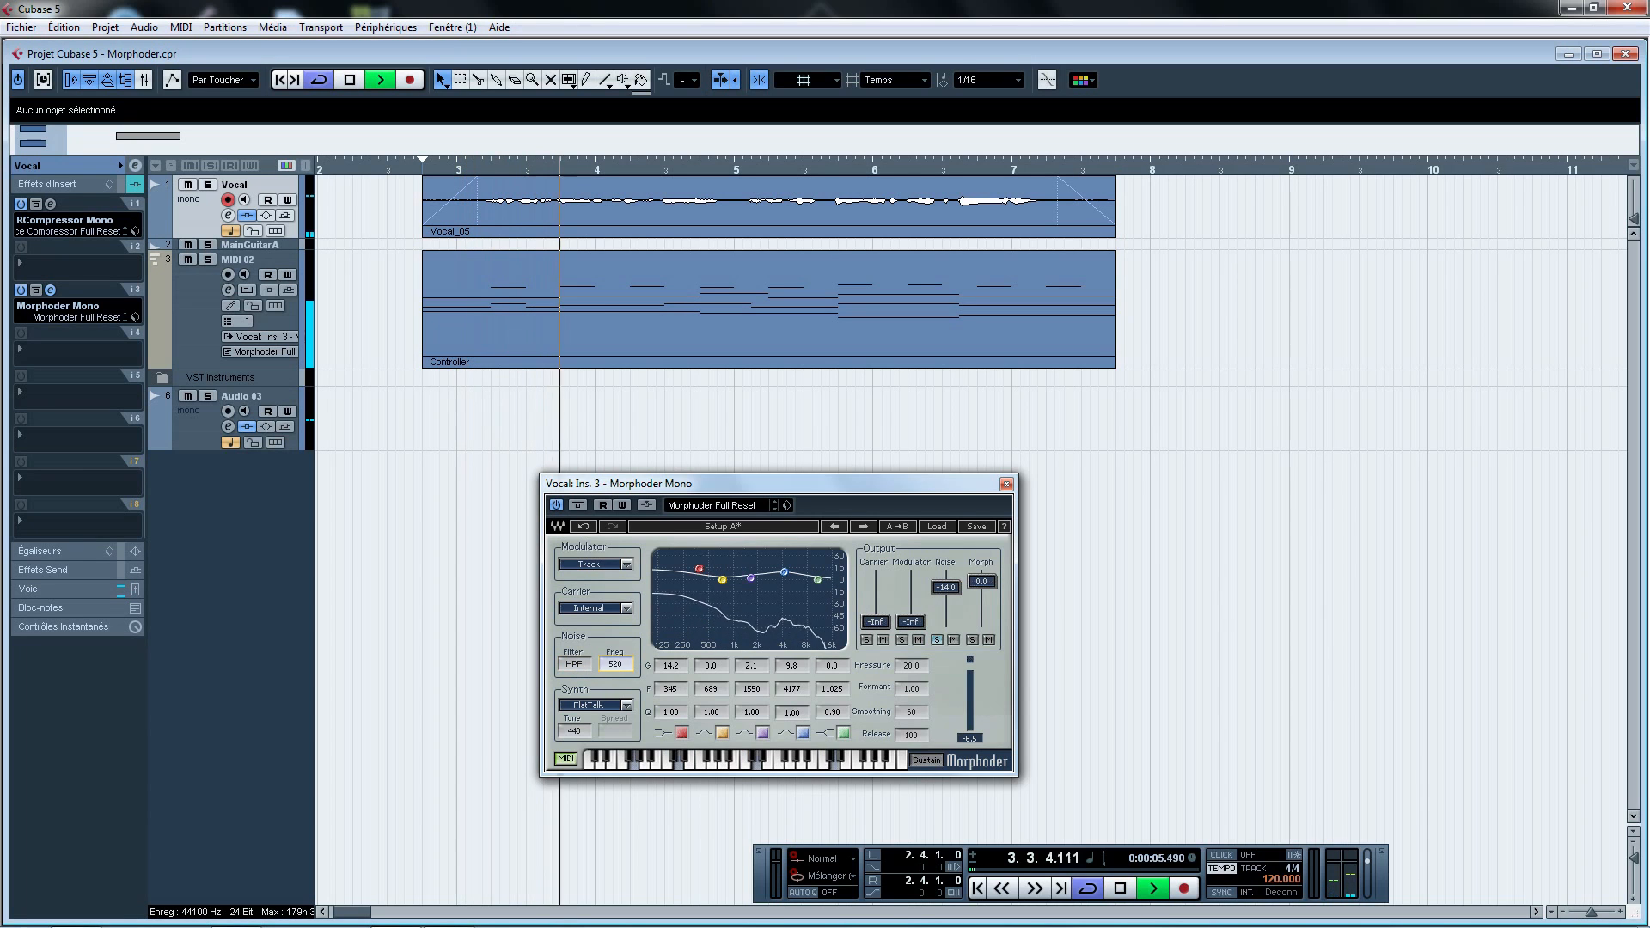
left_click(574, 672)
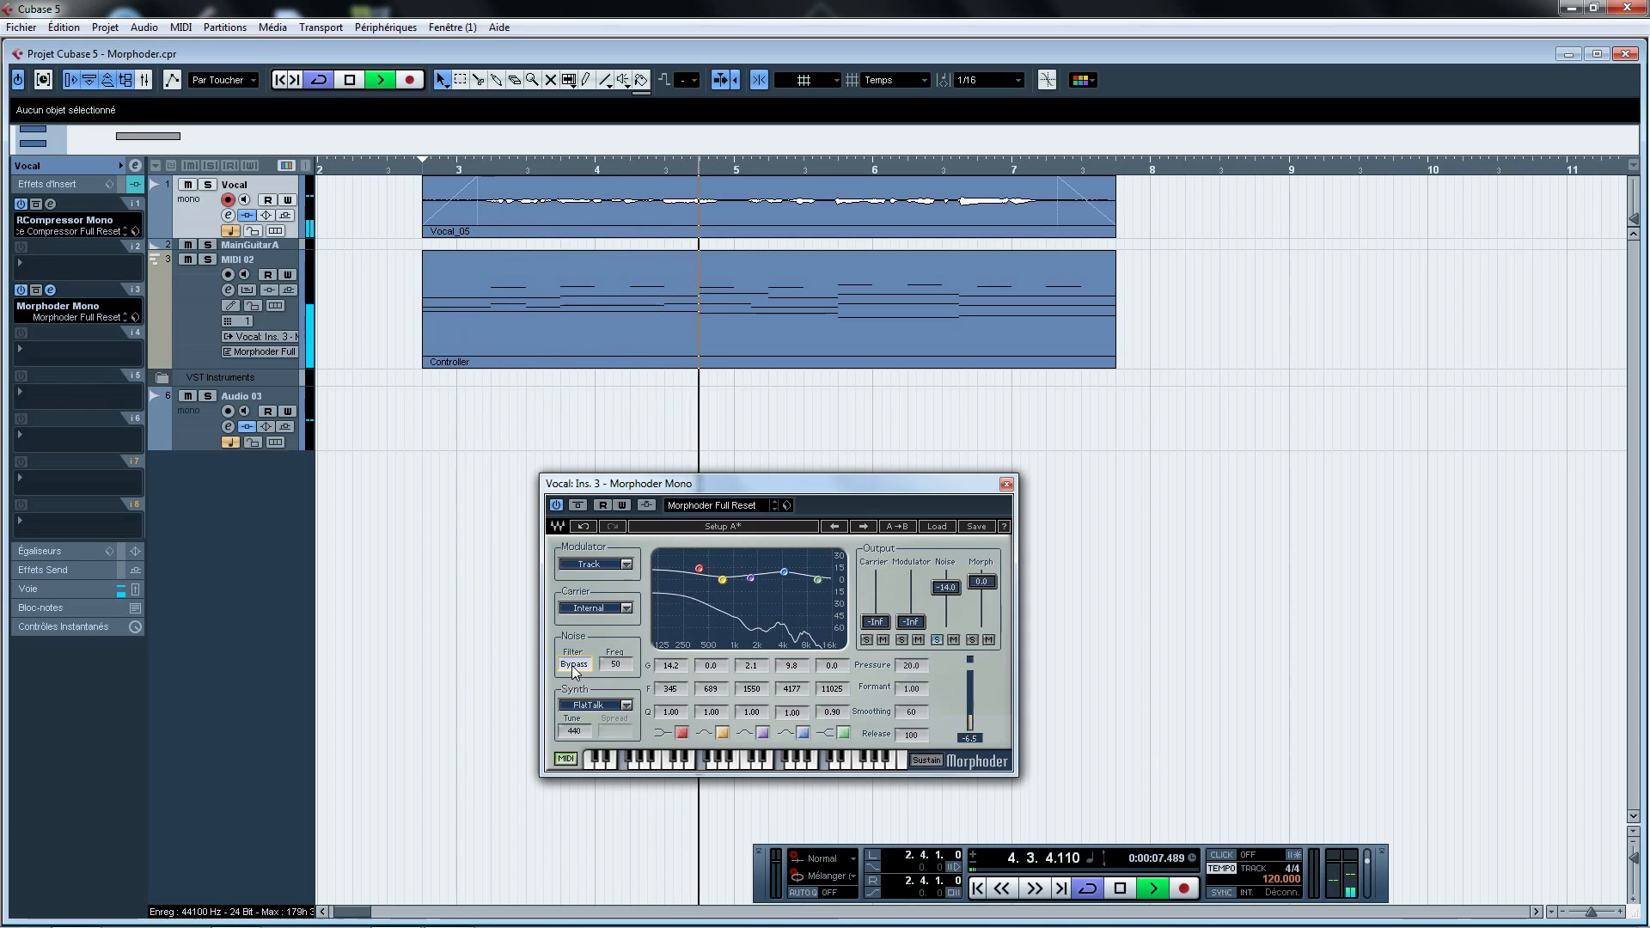
Try adjusting the Formant value during playback from bar 3, and set Smoothing to 200
key("space")
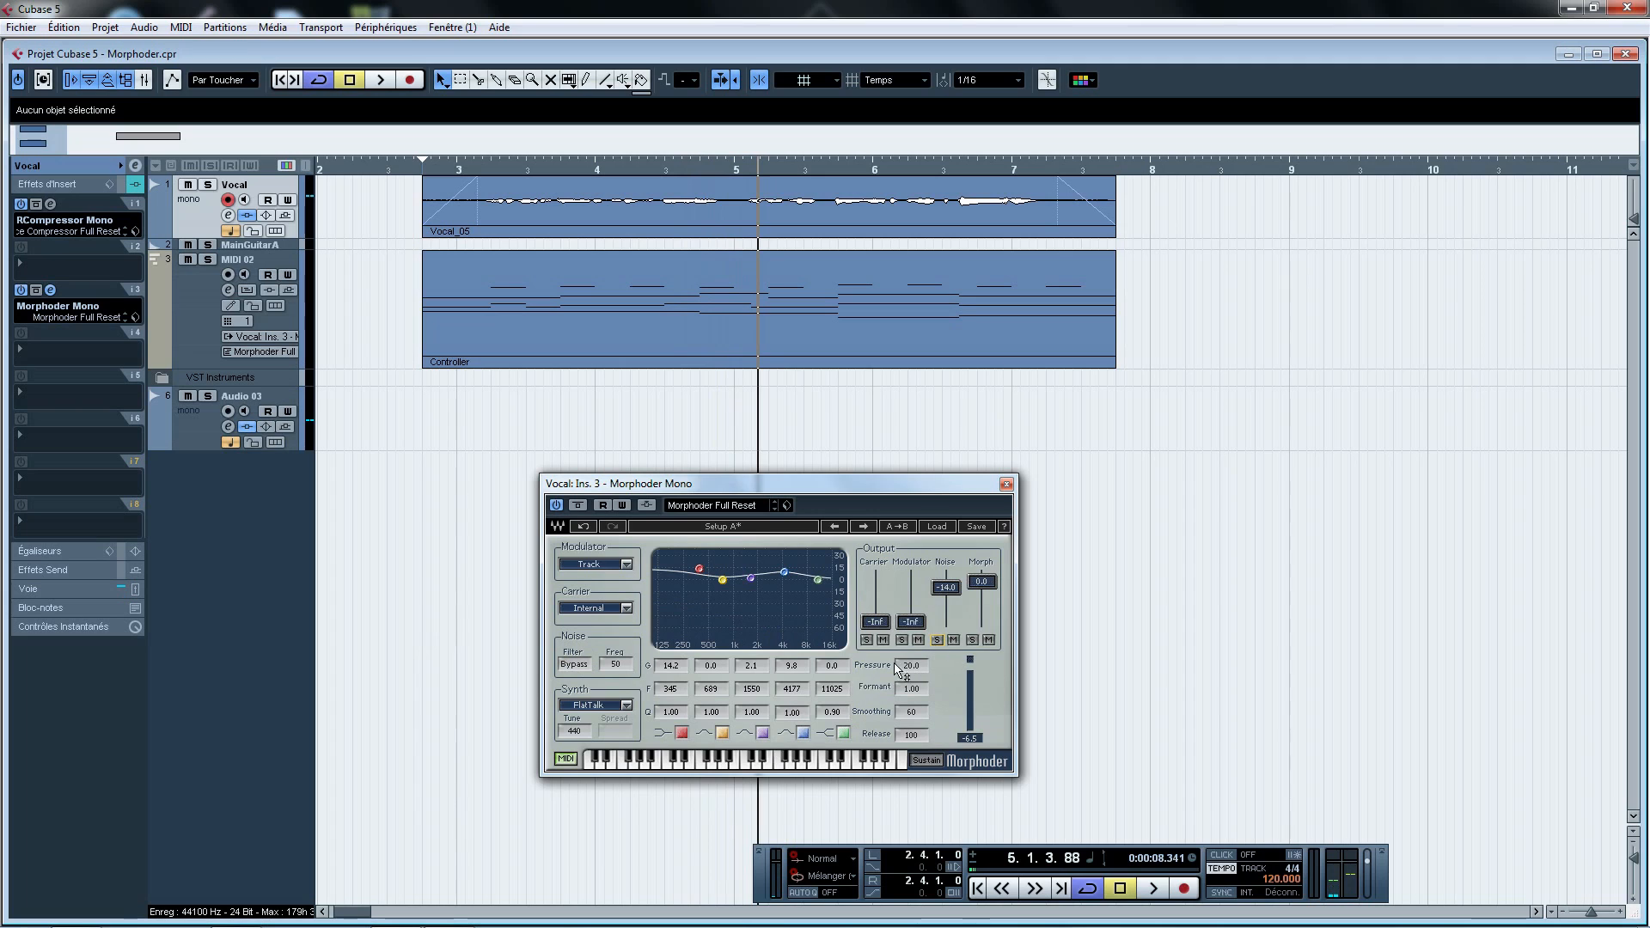
left_click(461, 178)
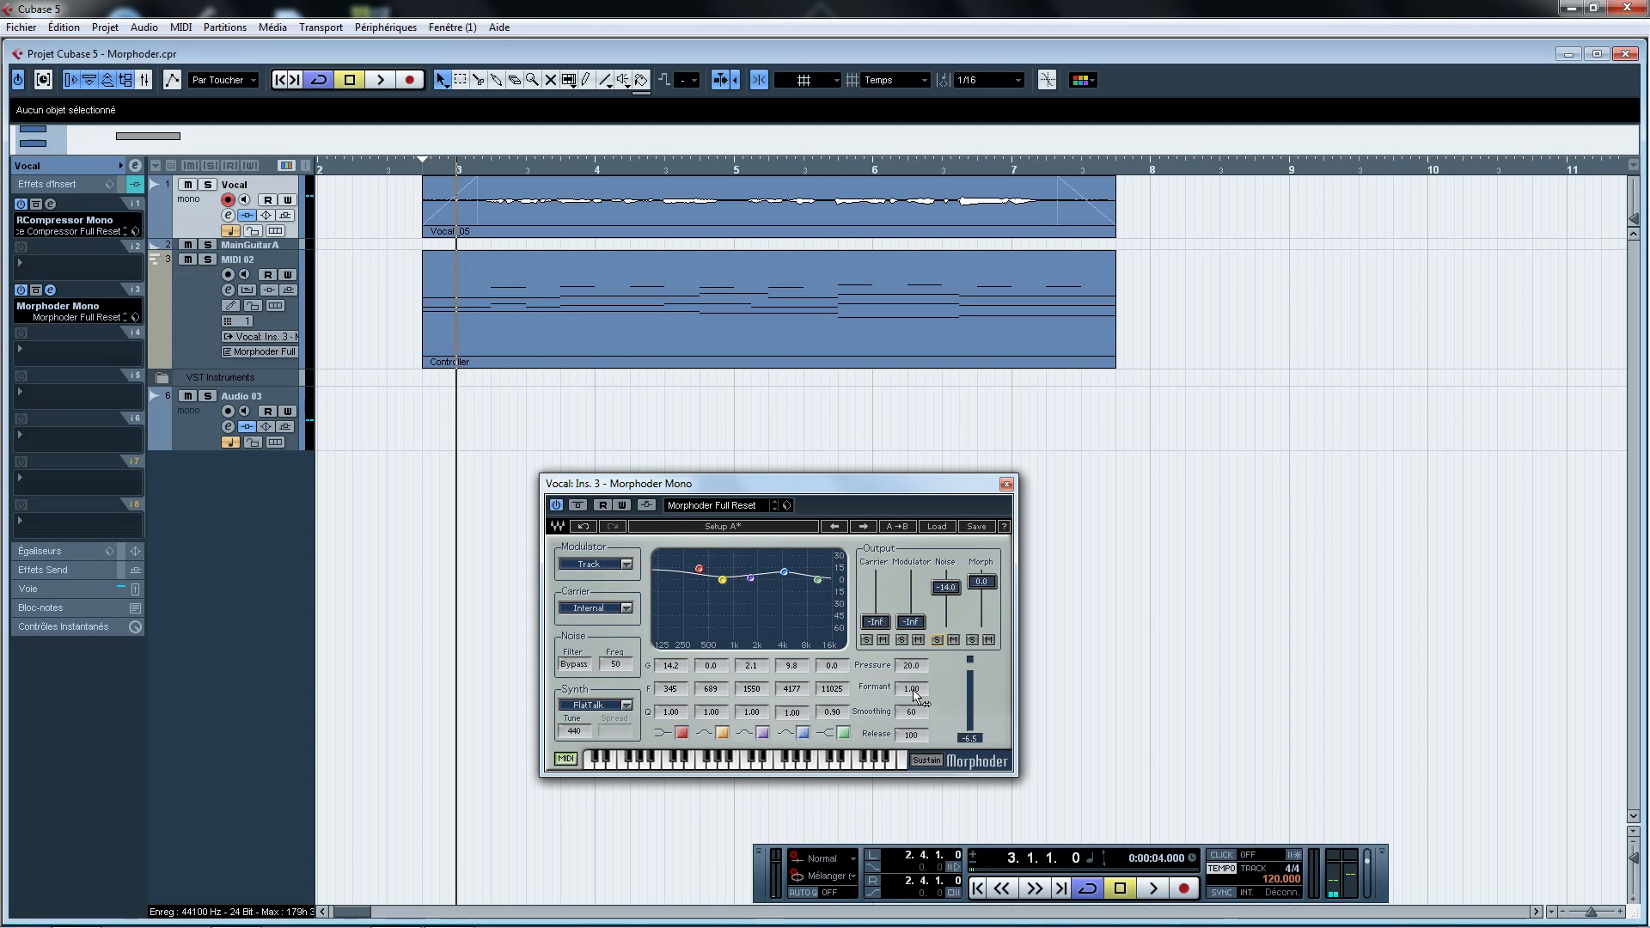
key("space")
mouse_move(913, 688)
left_mouse_down()
mouse_move(913, 662)
mouse_move(911, 694)
left_mouse_up()
key("space")
left_click(912, 713)
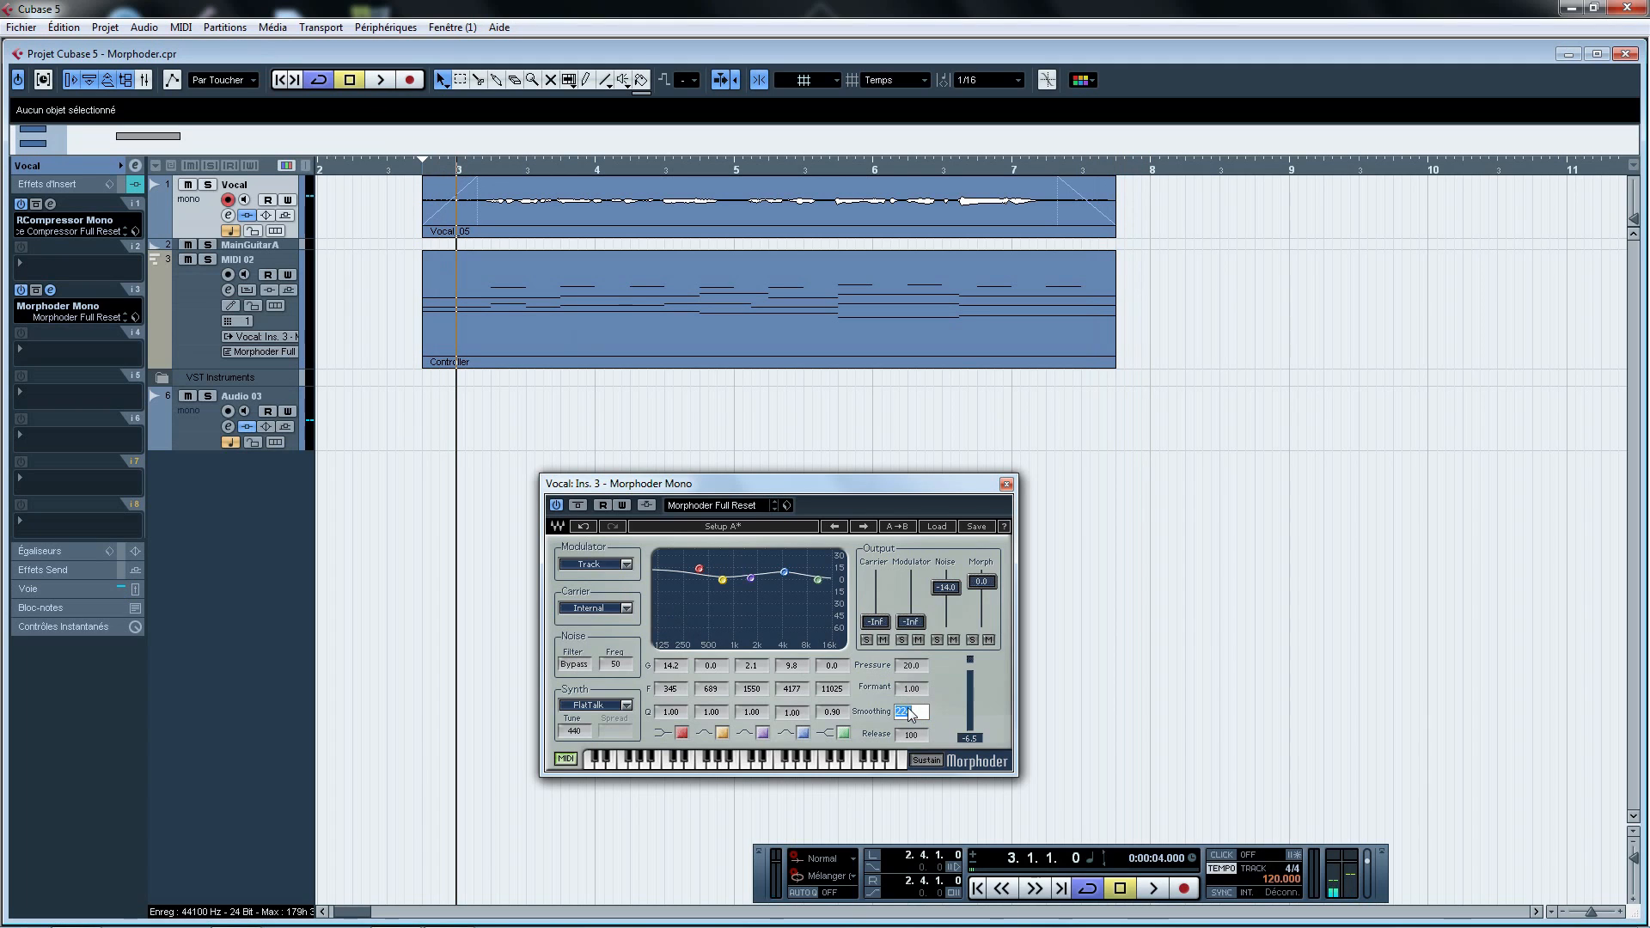
key("Return")
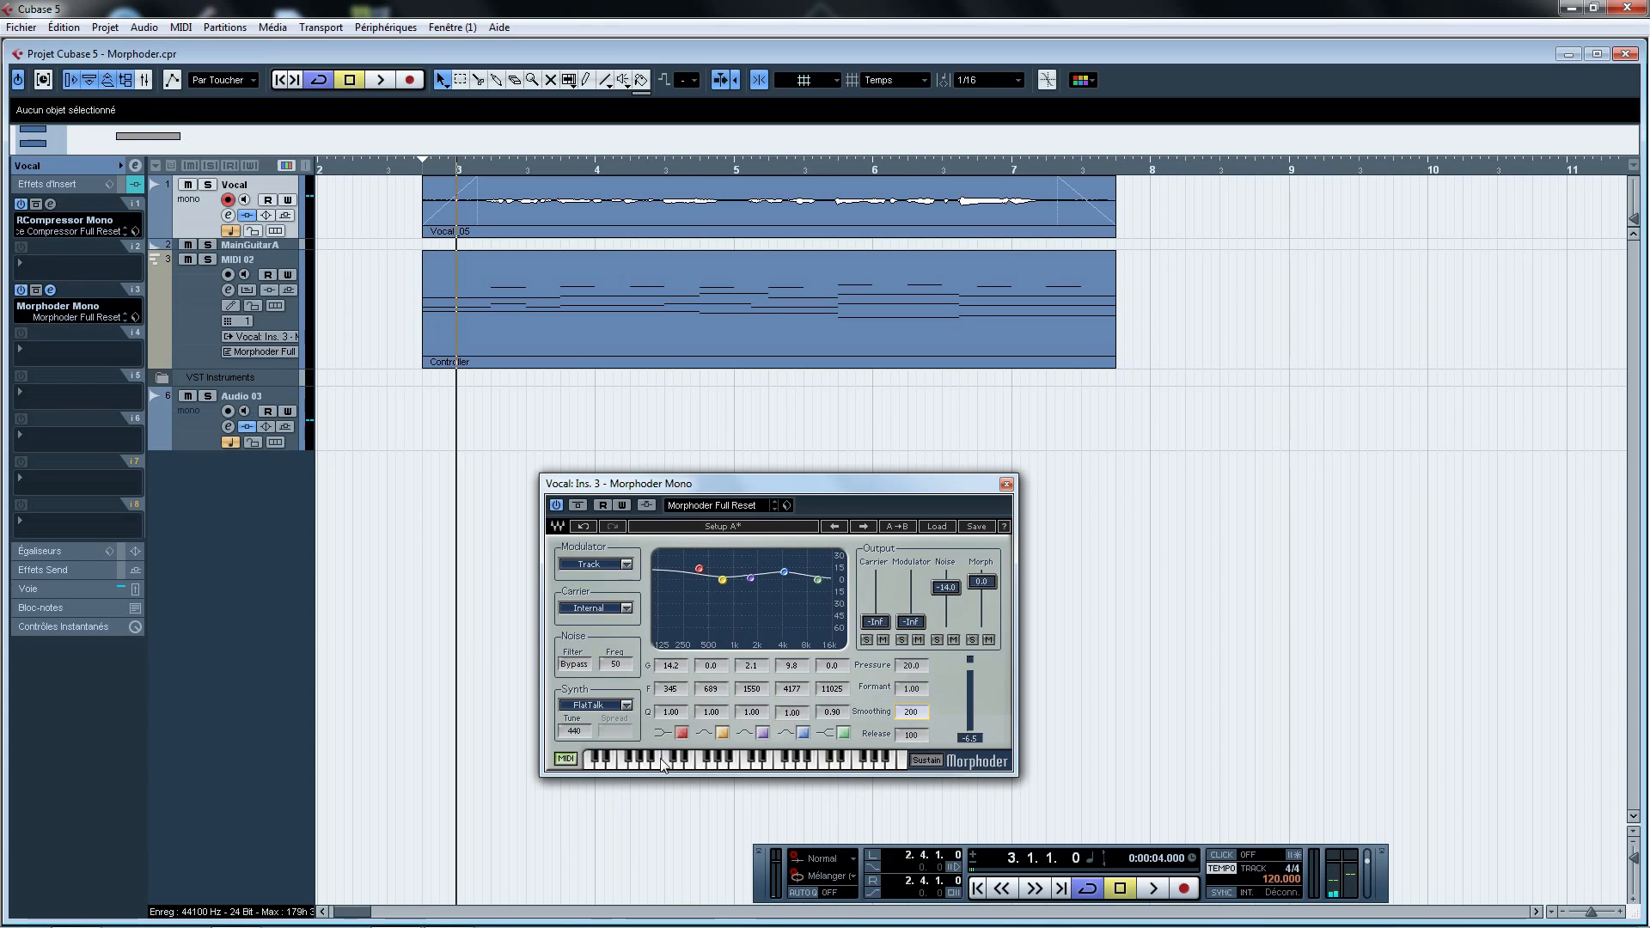
Turn off Morphoder's MIDI control and play notes on its built-in keyboard during playback from bar 3
left_click(567, 762)
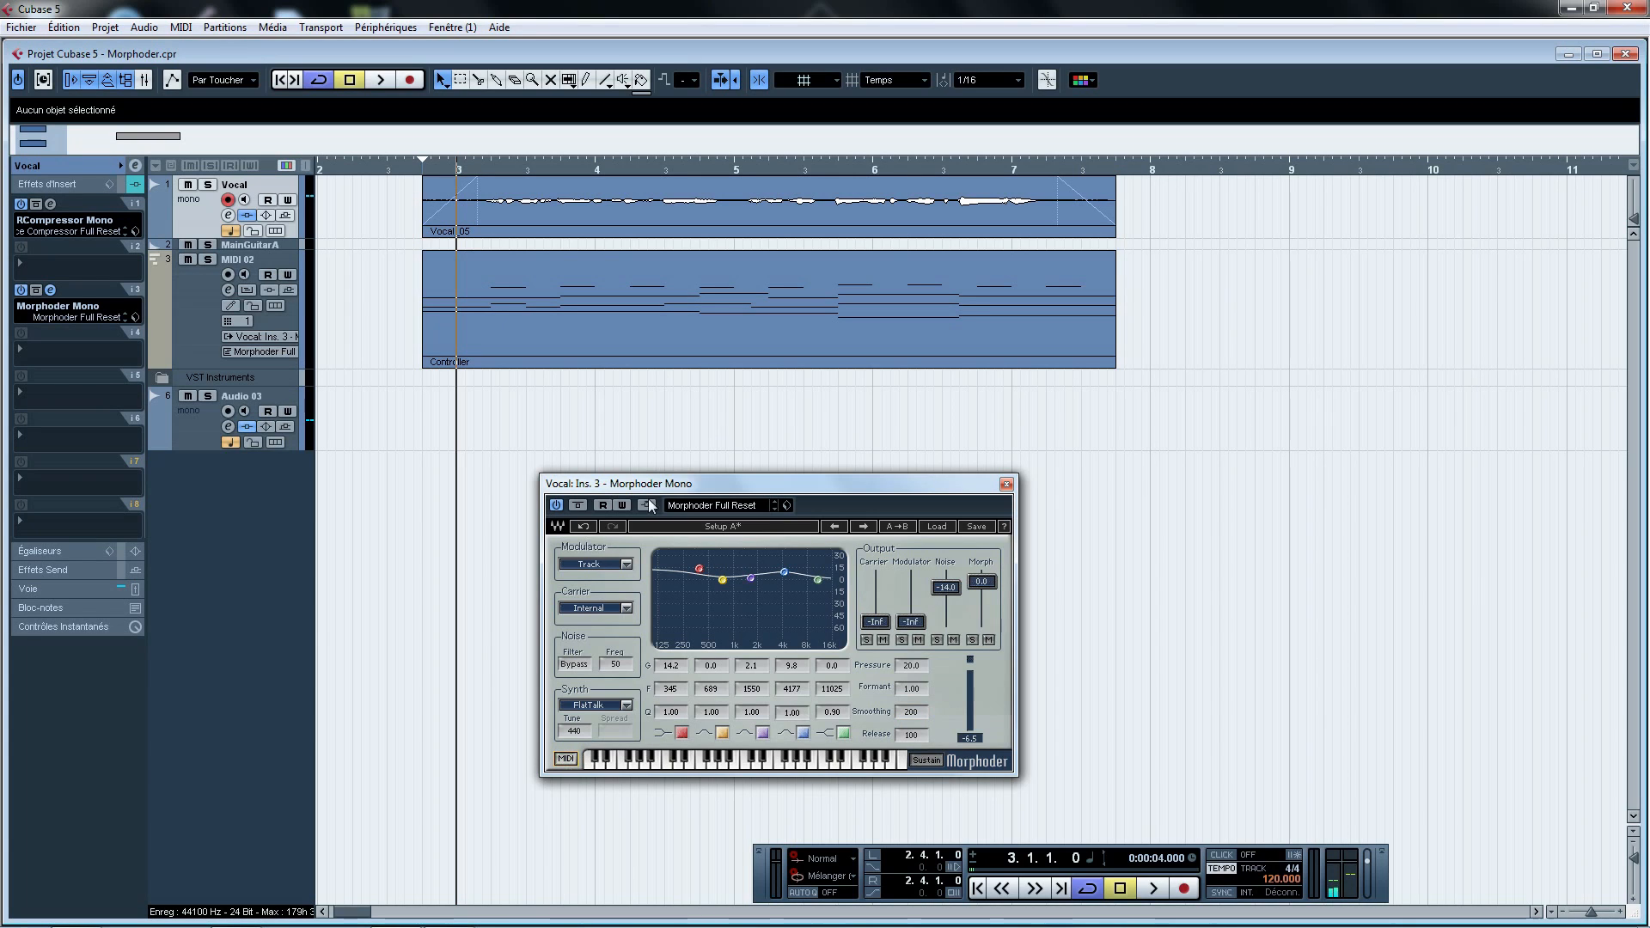
left_click(564, 760)
left_click_drag(460, 385, 1224, 303)
left_click(1145, 306)
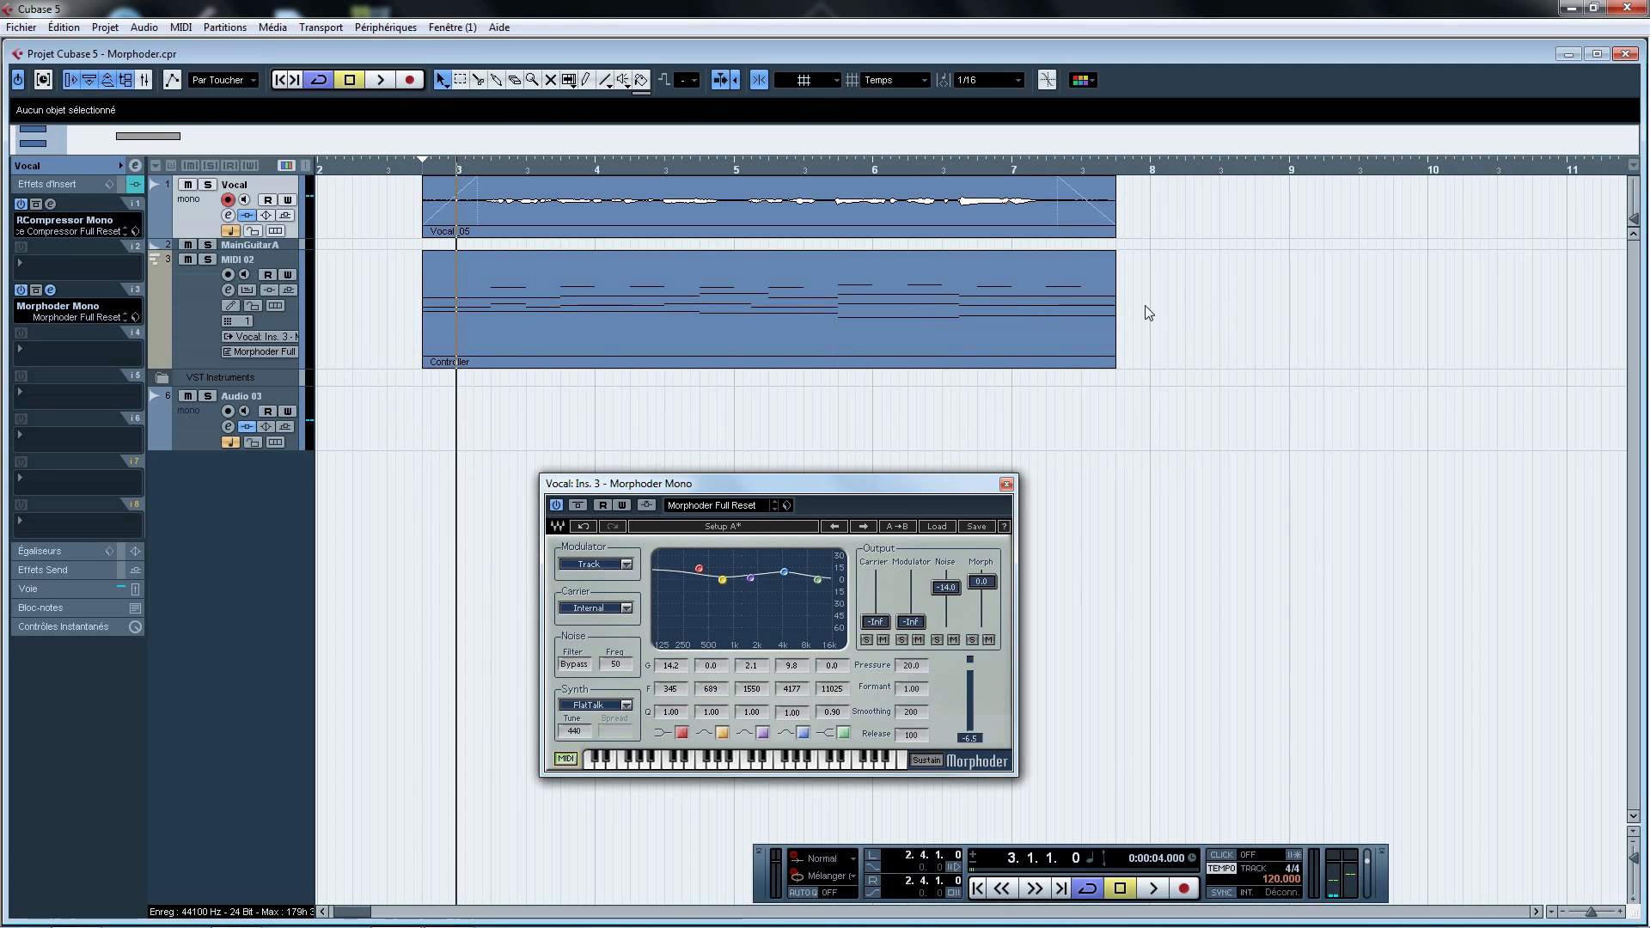
left_click(573, 761)
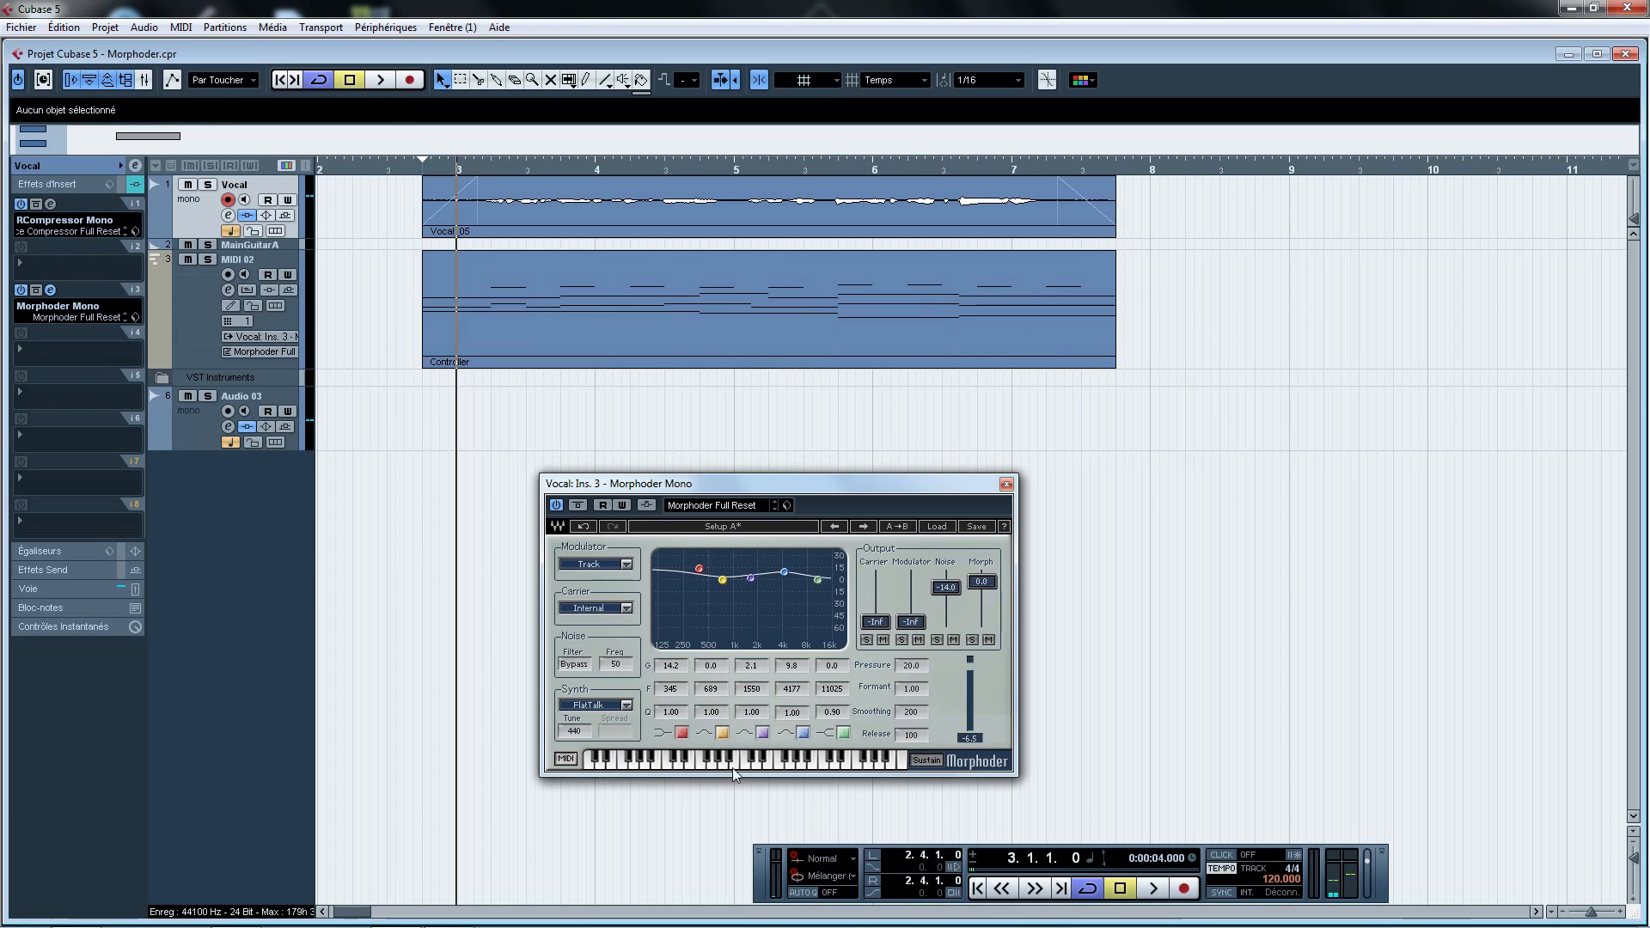
left_click(755, 759)
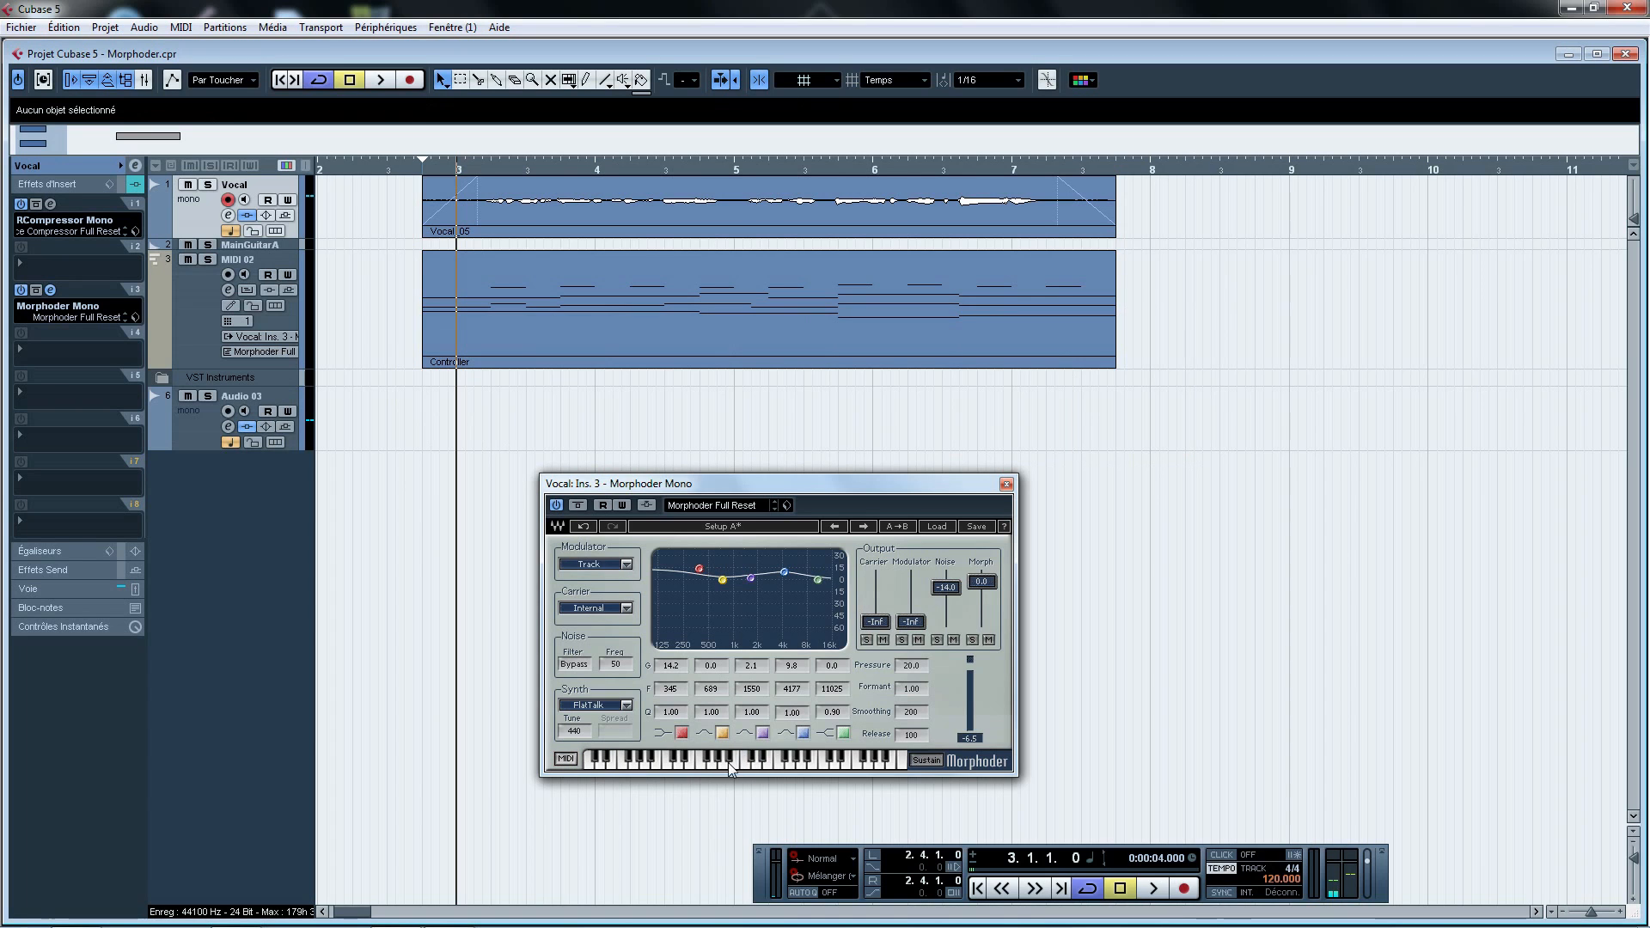
key("space")
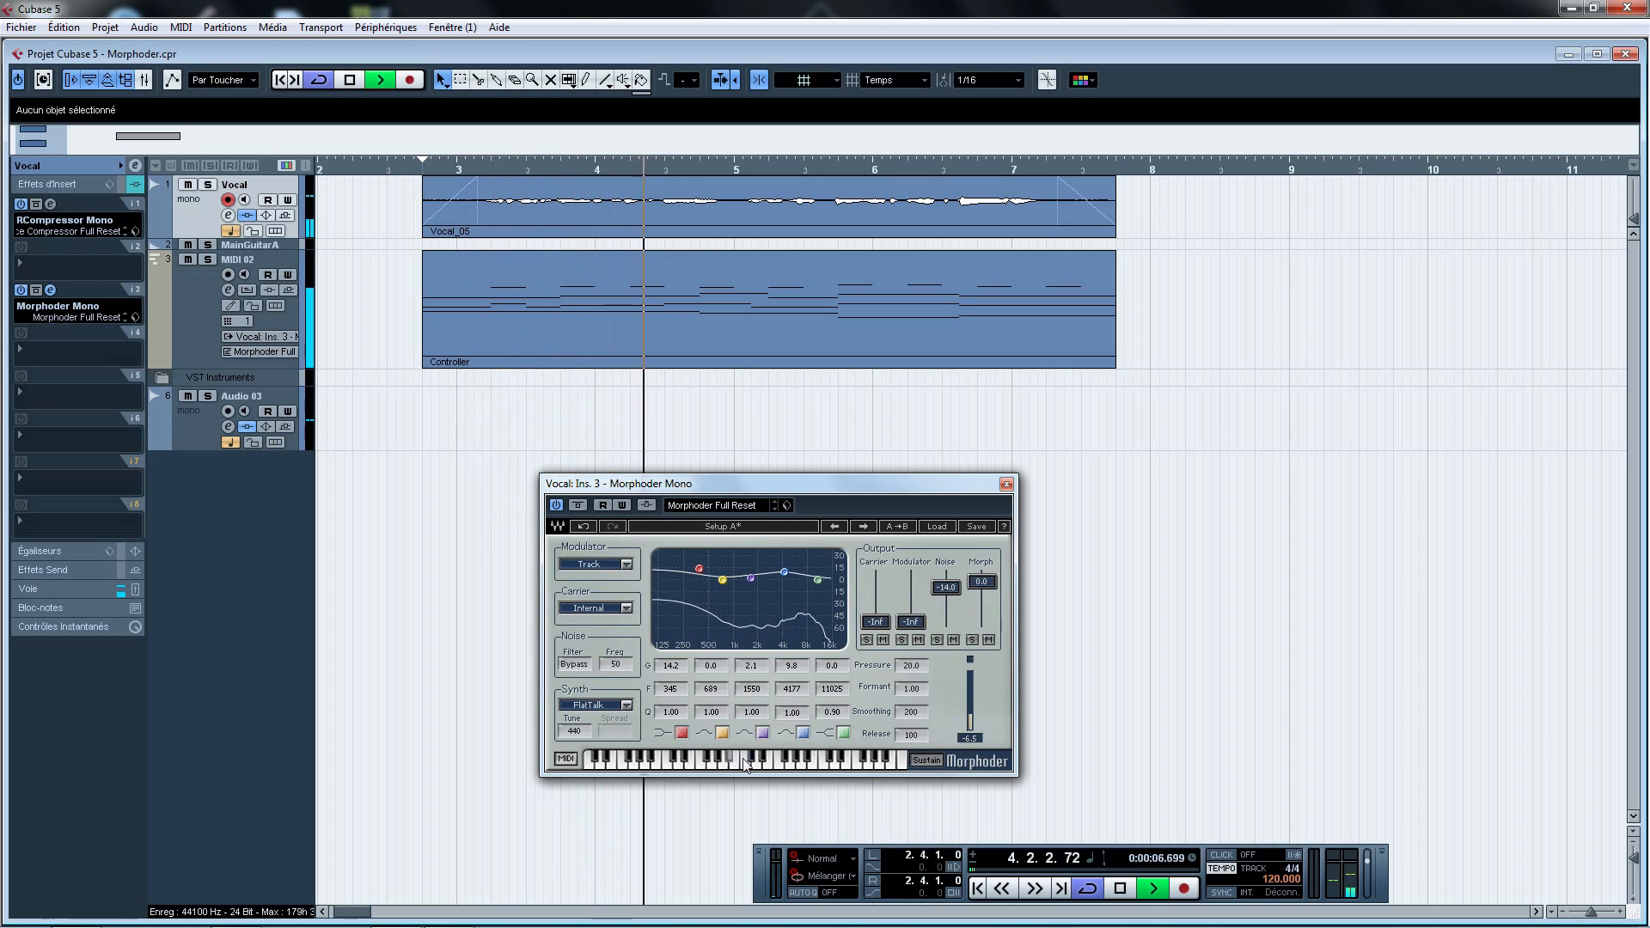
key("space")
Enable Sustain and audition the vocal from 3.2.1.0 with notes held on Morphoder's built-in keyboard
left_click(925, 760)
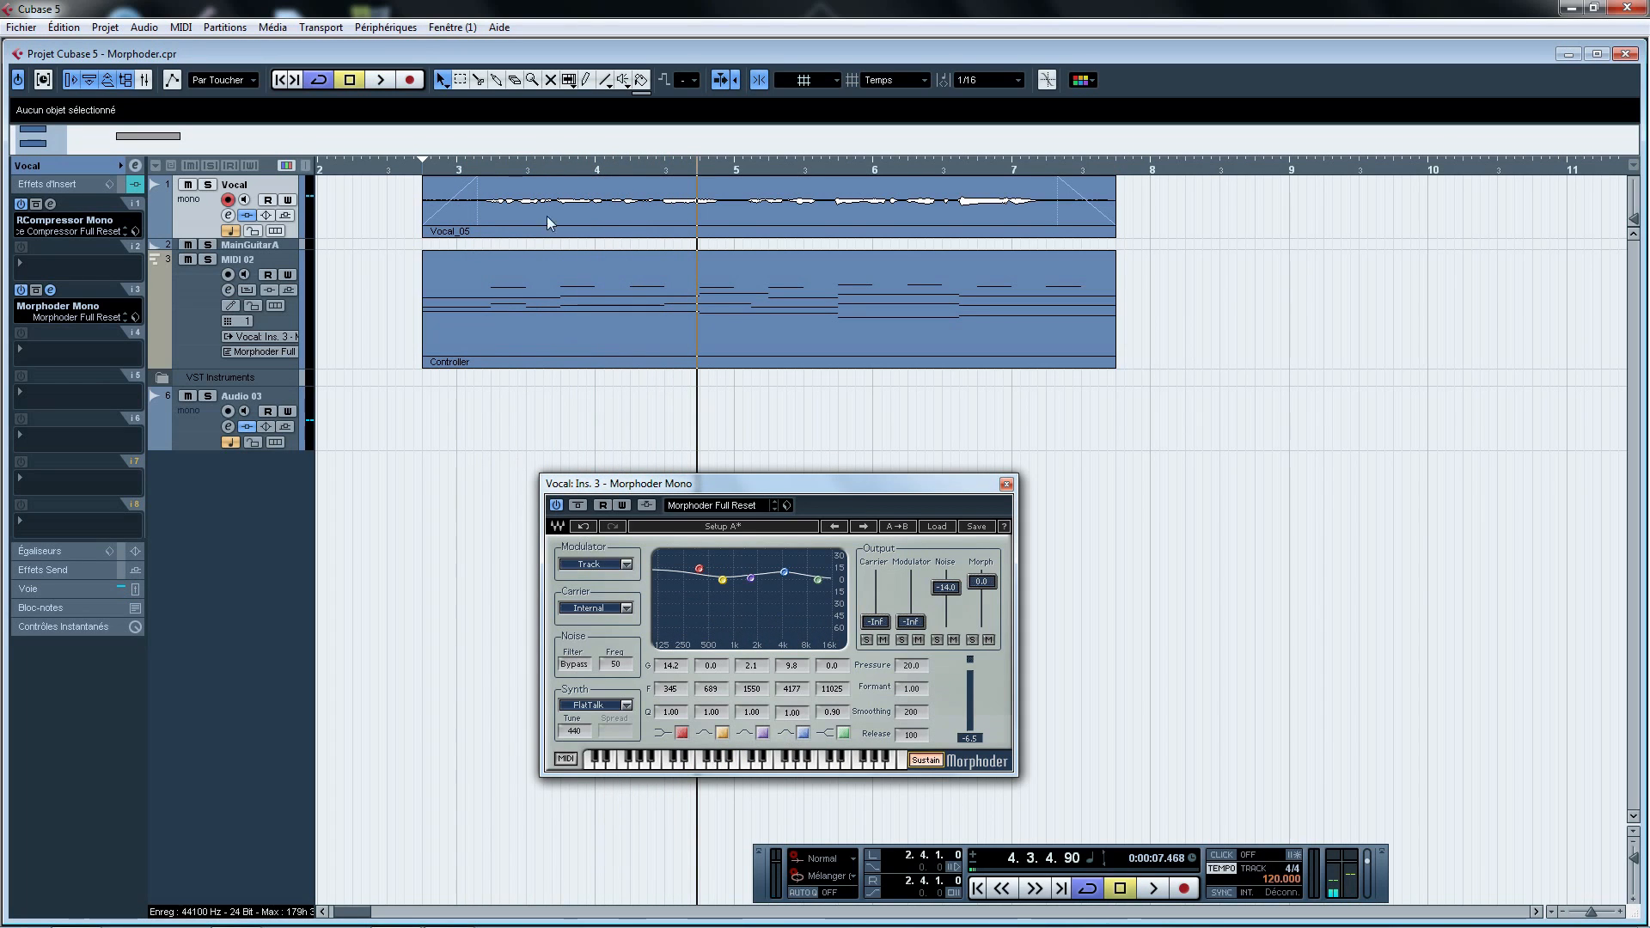
left_click(506, 168)
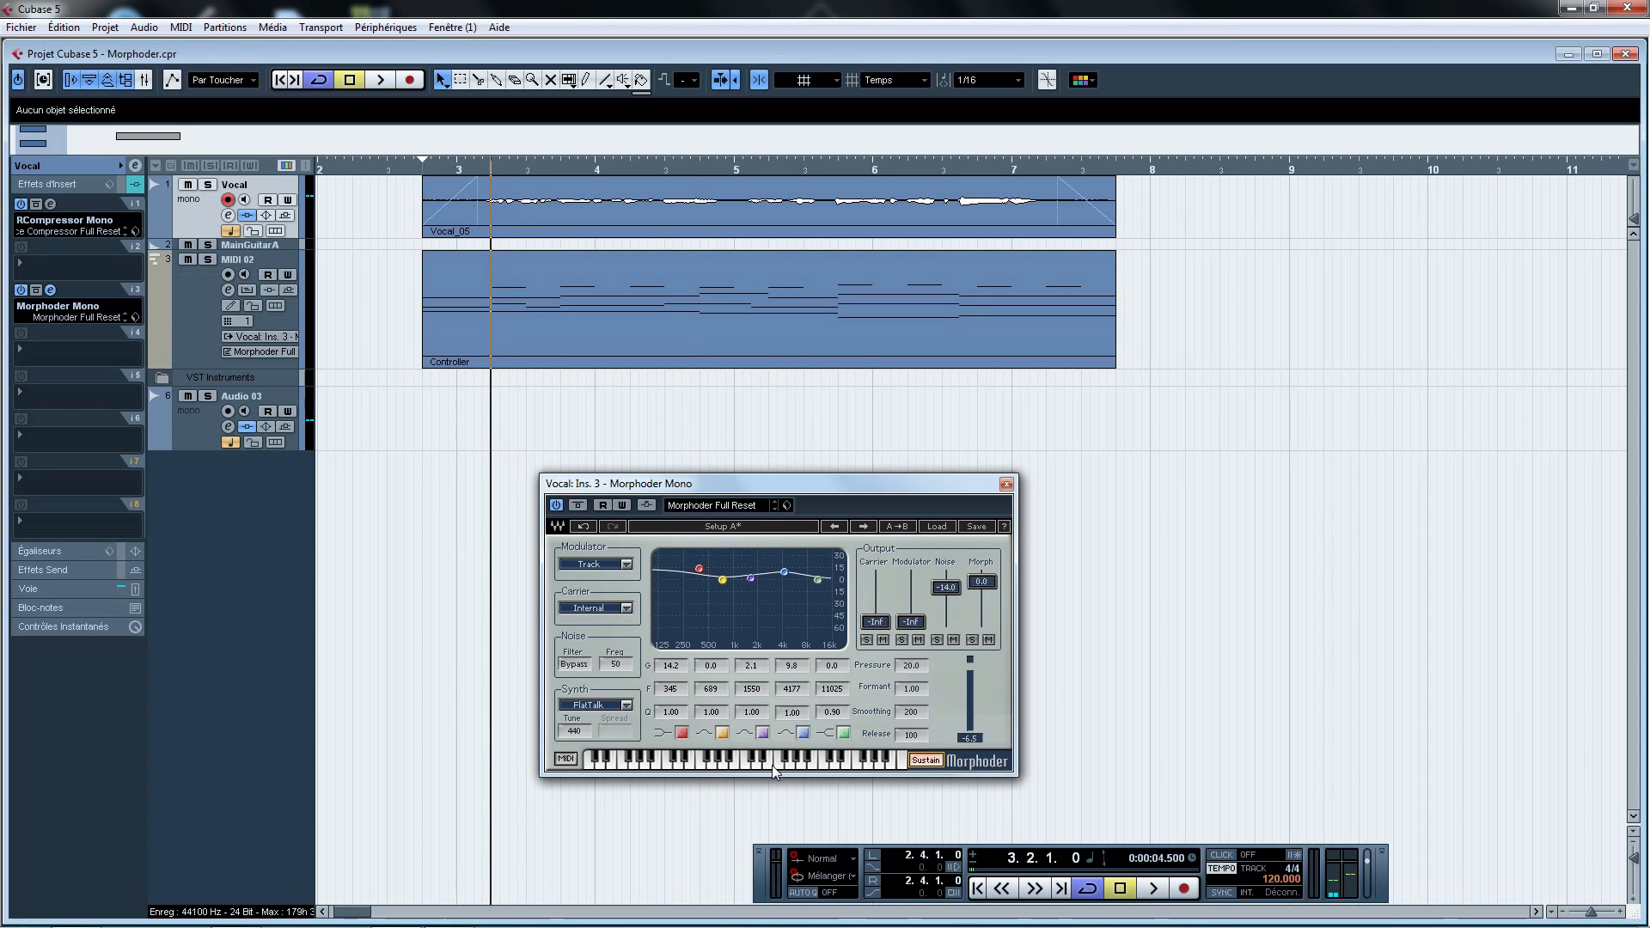
key("space")
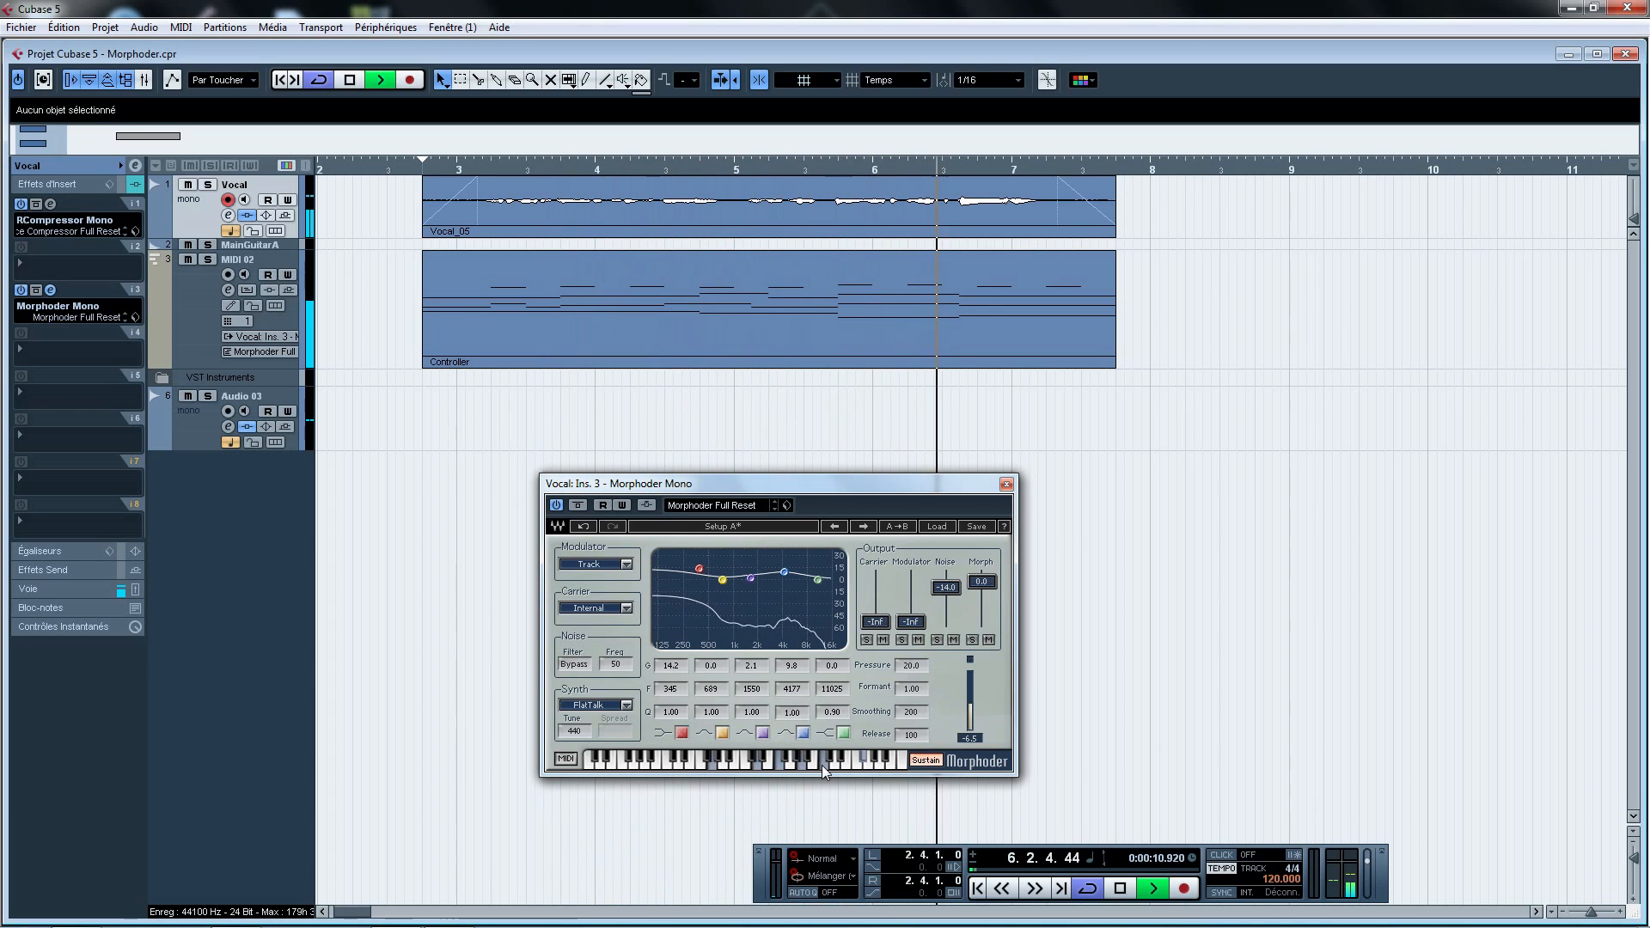
key("space")
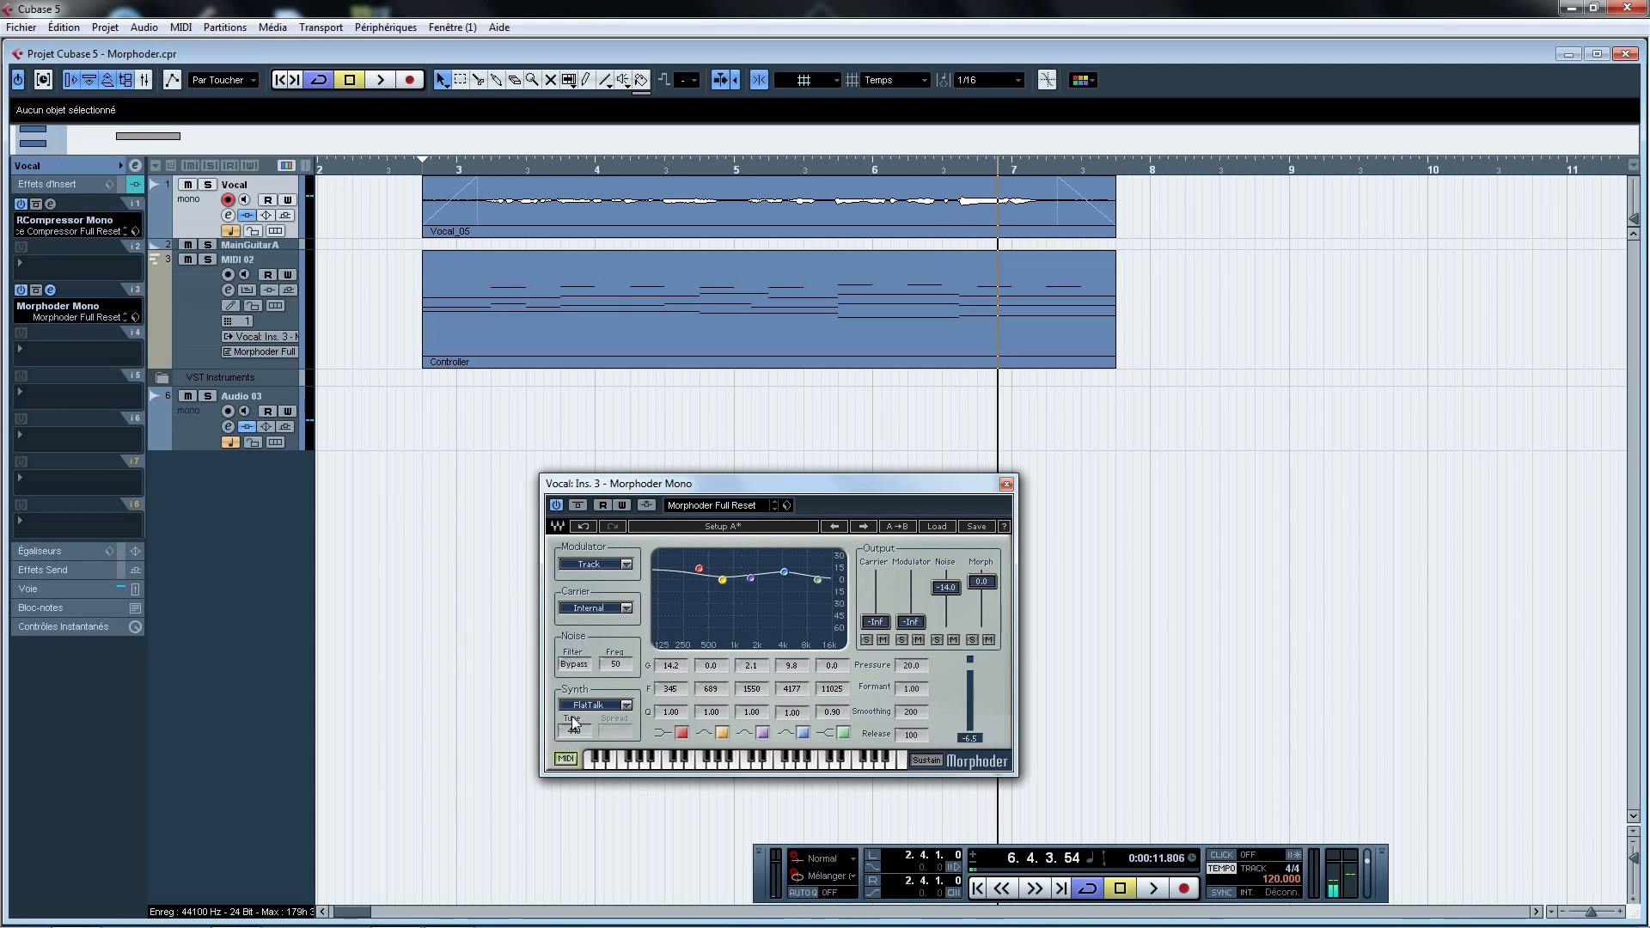
Try the synth Tune at 309 and 442 during playback from 3.2.1.0
key("space")
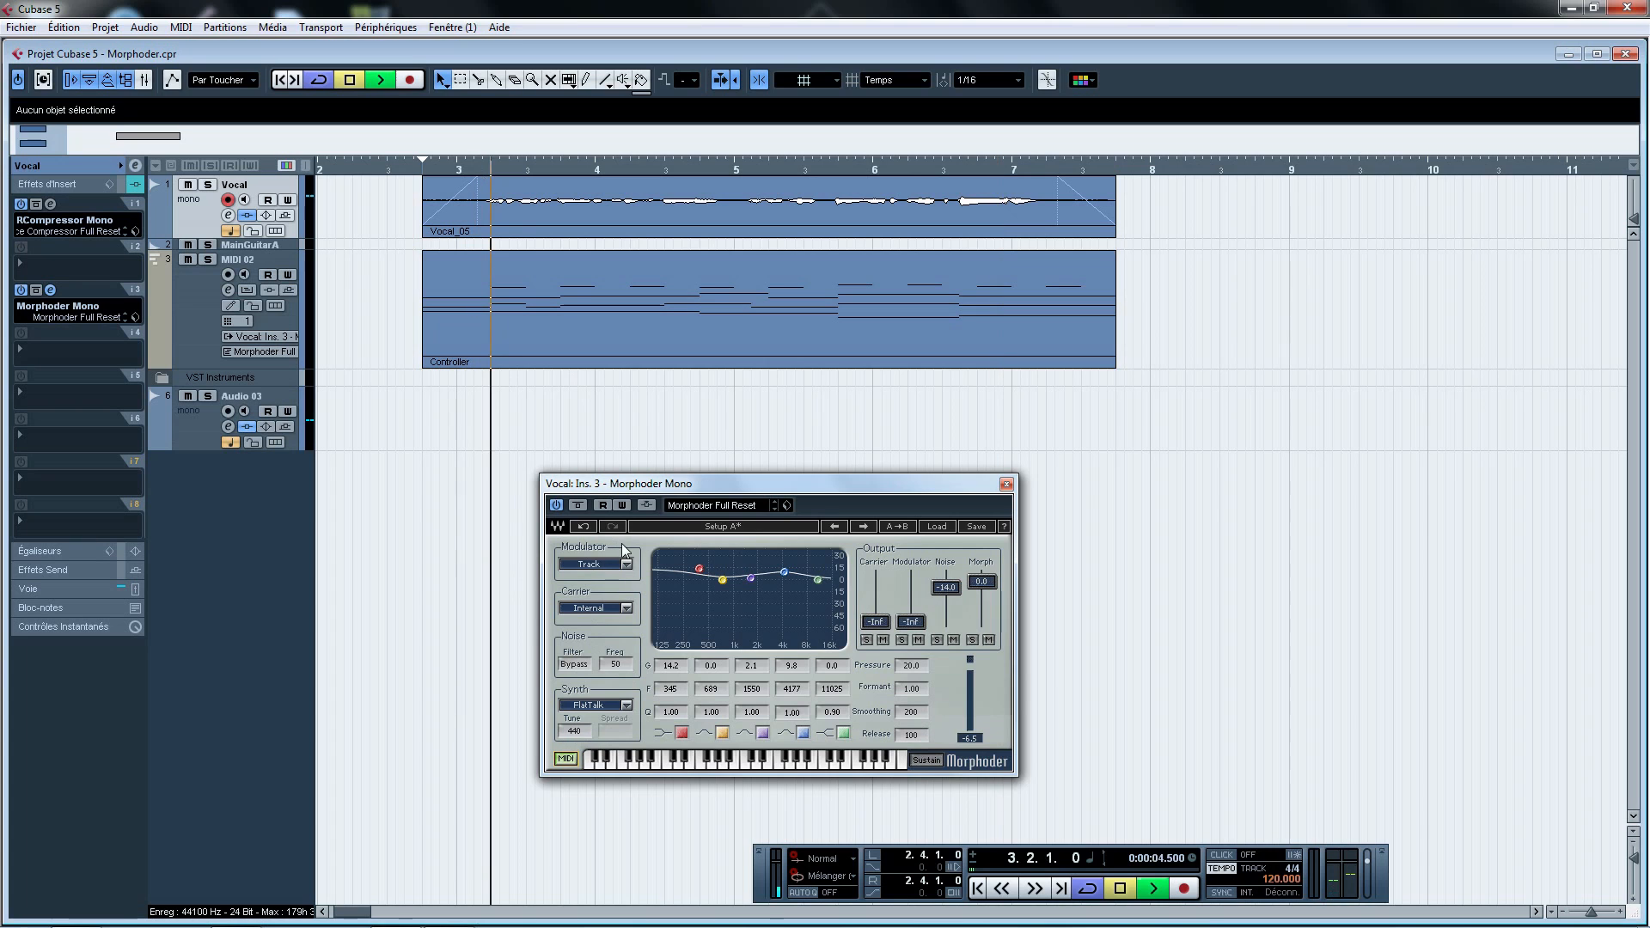
left_click(575, 731)
type("220")
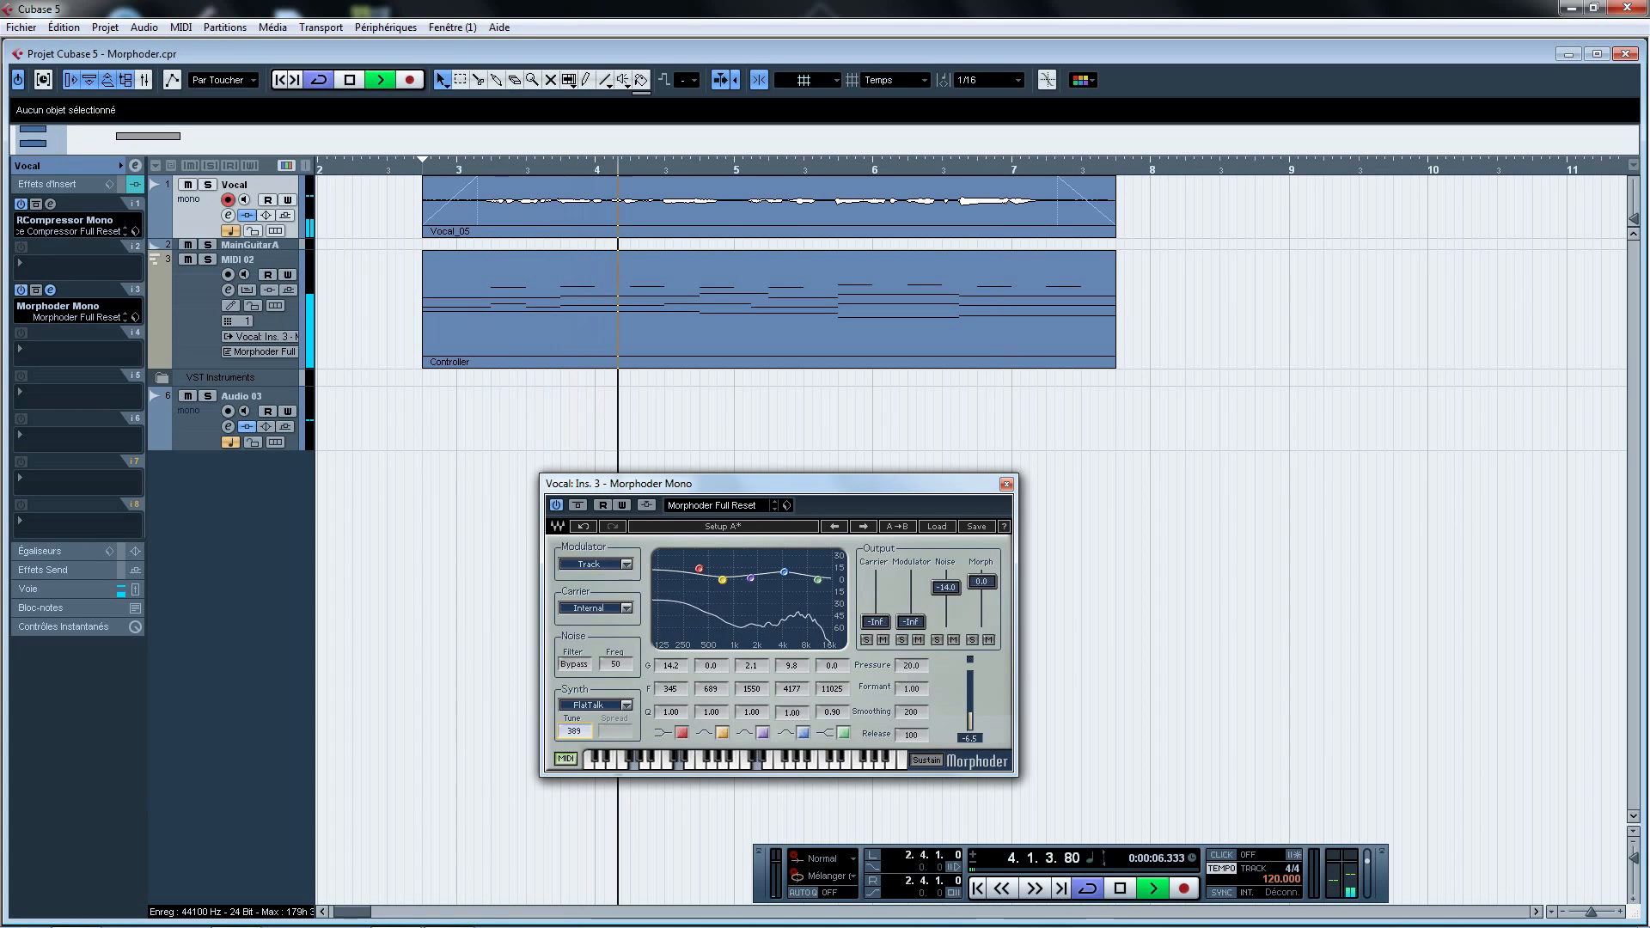
key("BackSpace")
key("BackSpace")
key("BackSpace")
type("442")
key("Return")
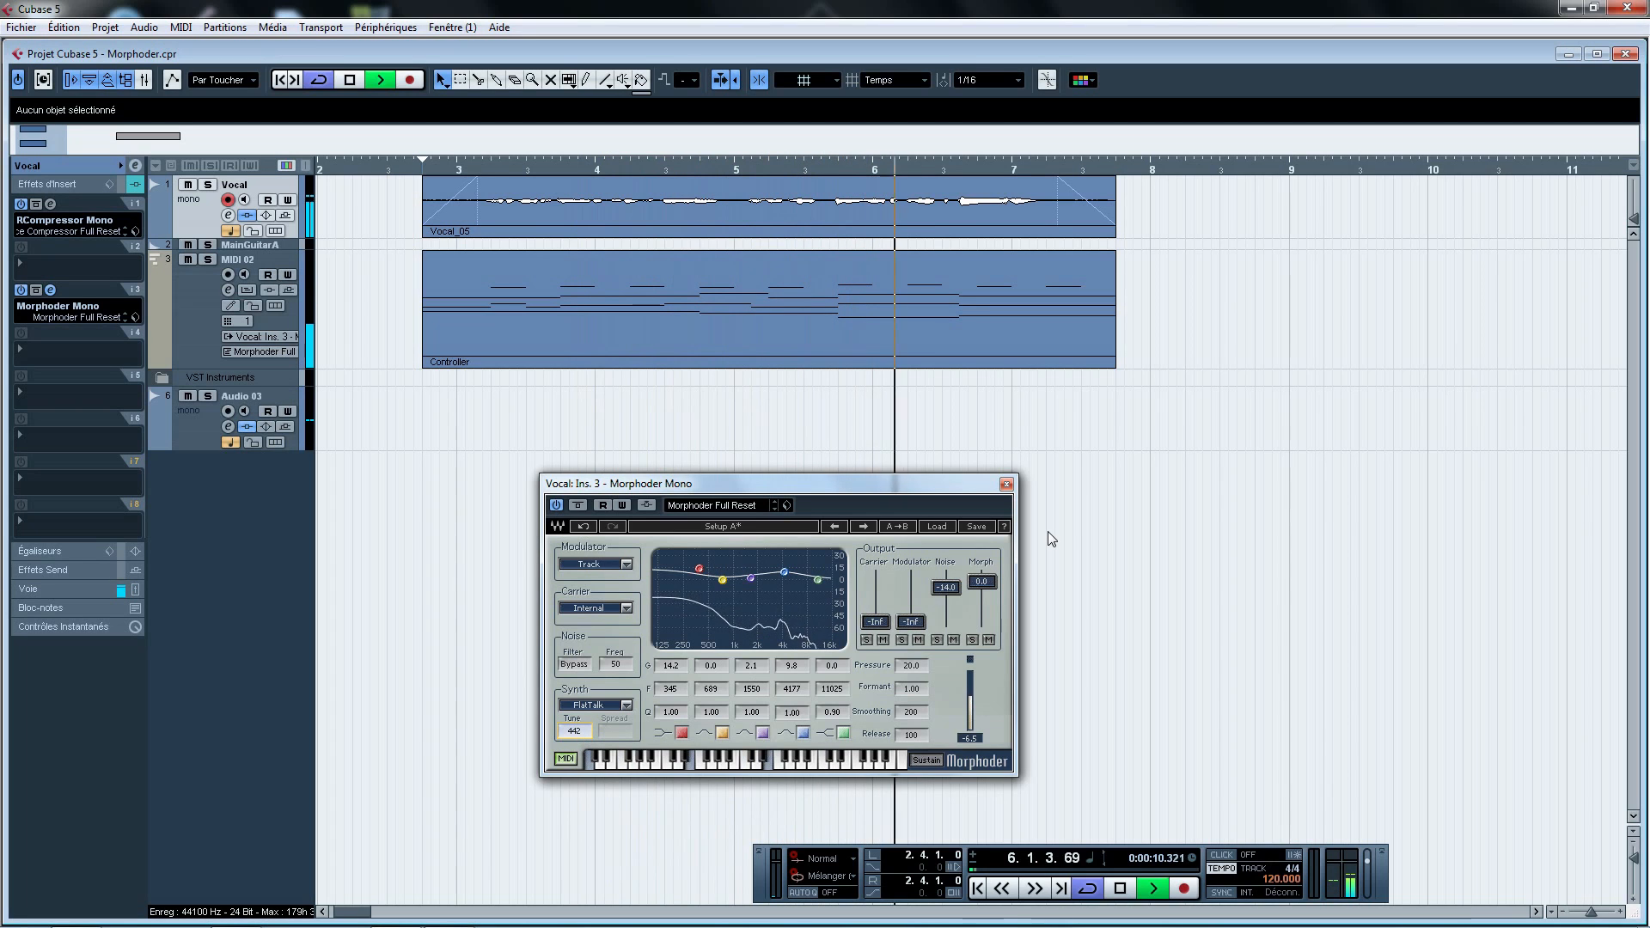
key("space")
Stop at the auditioned passage and set the synth Tune to 440
left_click(576, 731)
type("440")
double_click(582, 734)
type("440")
key("Return")
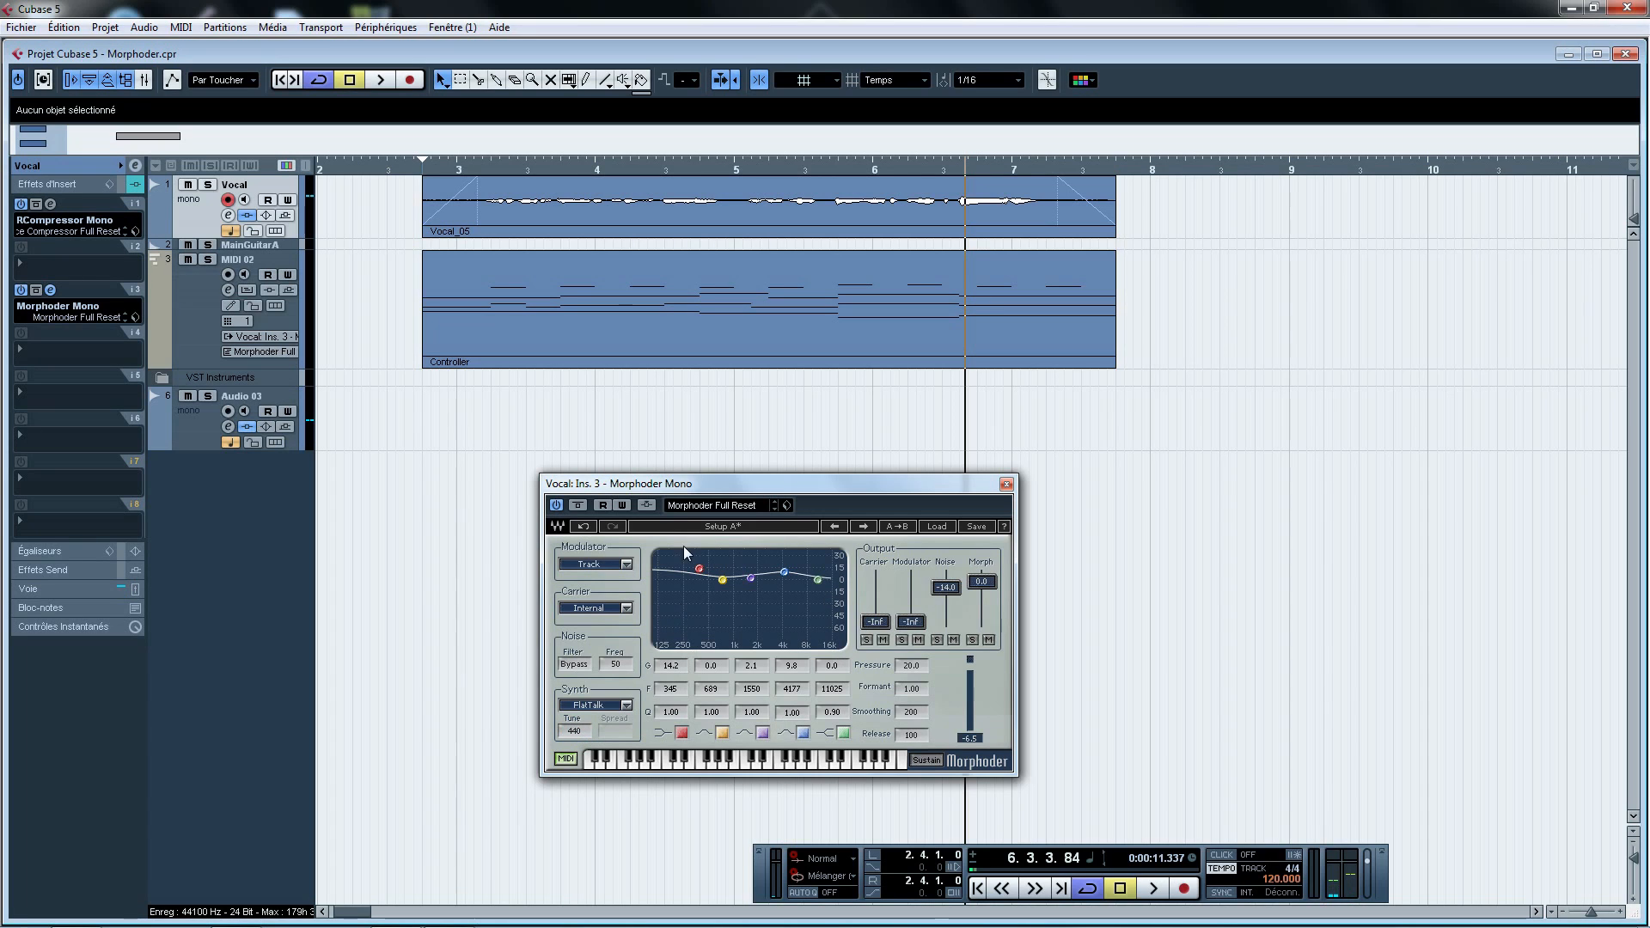
Close the Morphoder window and delete the Audio 03 track
left_click(1005, 486)
mouse_move(80, 152)
left_mouse_down()
mouse_move(98, 152)
mouse_move(77, 152)
left_mouse_up()
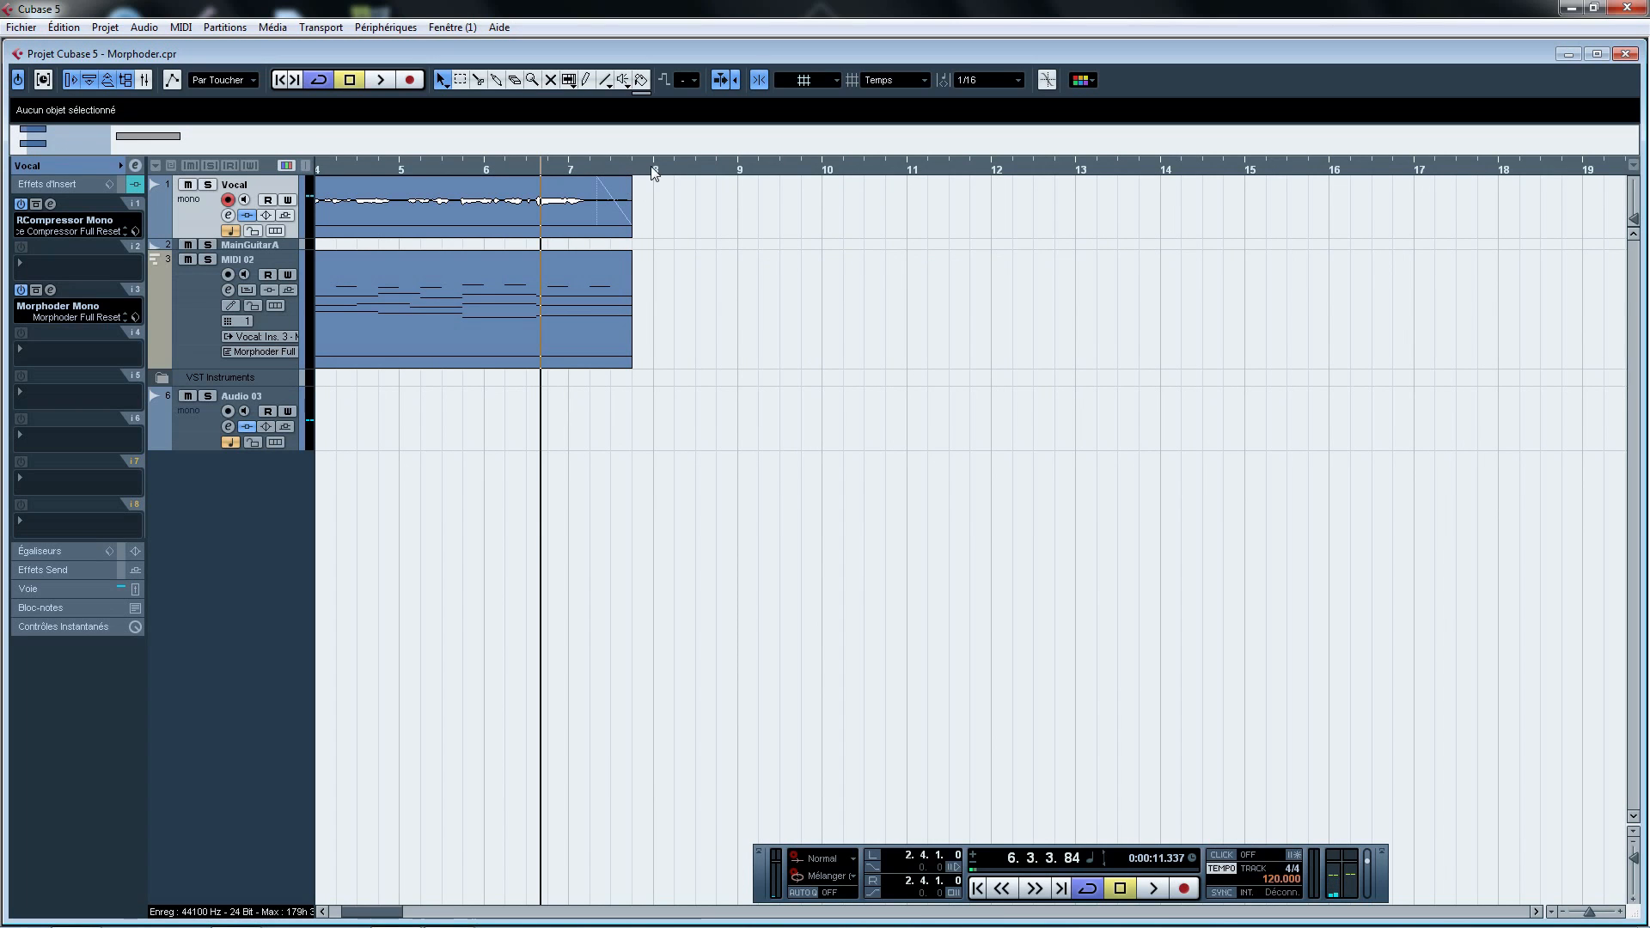
left_click_drag(650, 167, 643, 138)
left_click(608, 169)
left_click(710, 170)
left_click(197, 440)
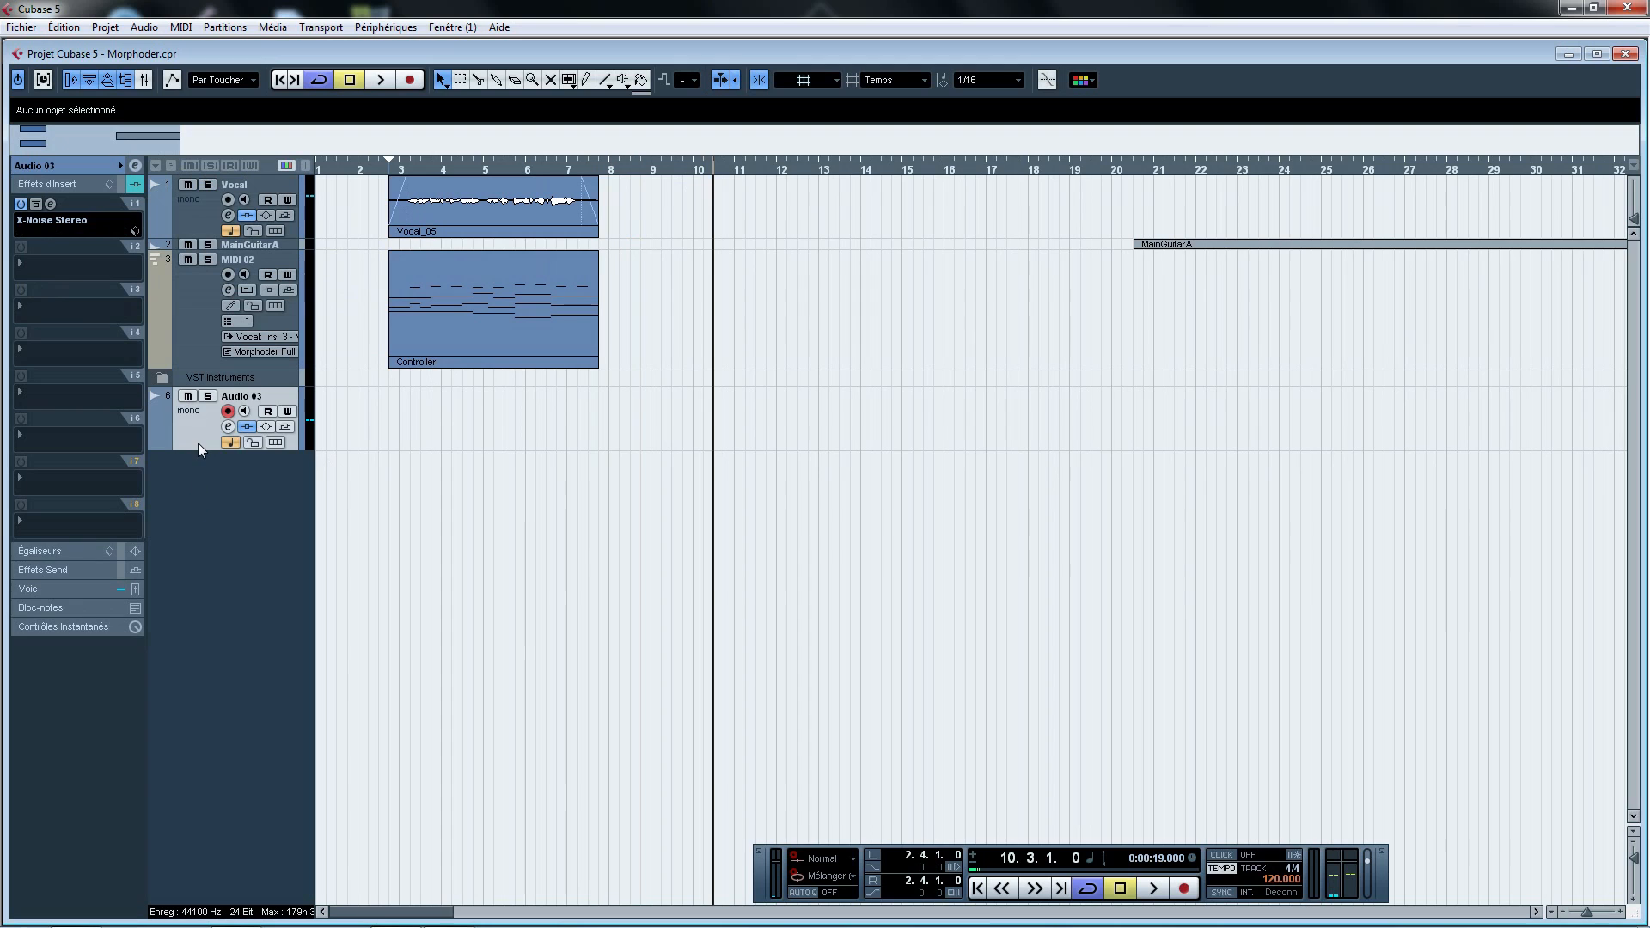
key("Delete")
Add one mono audio track below the VST Instruments folder and name it Vocals
right_click(230, 471)
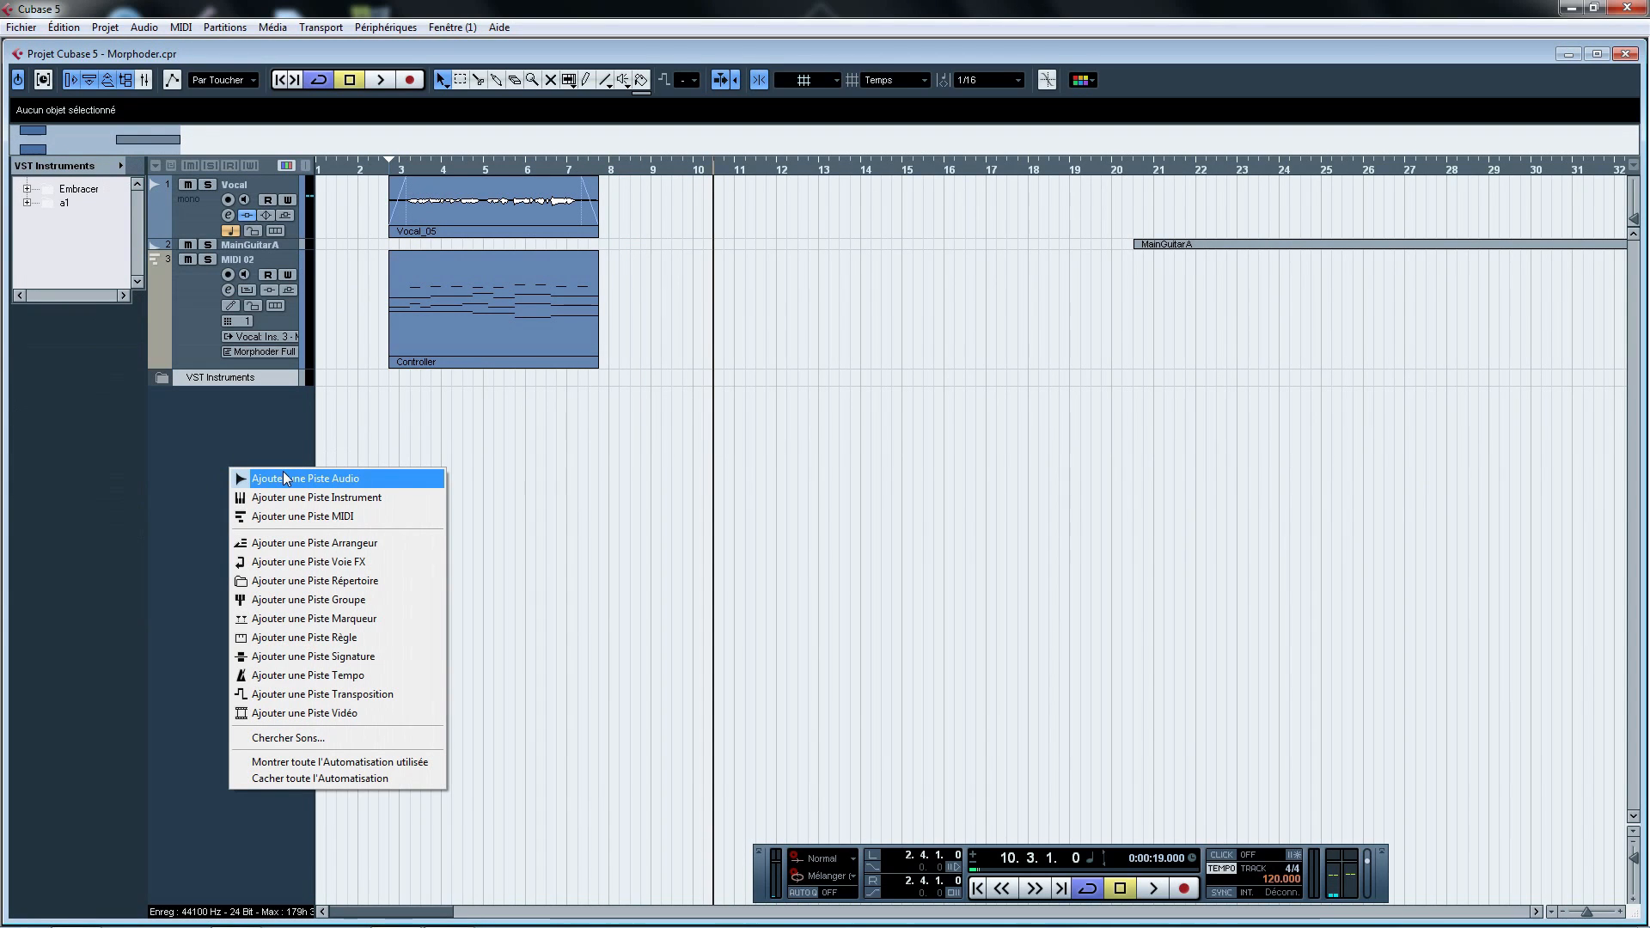
left_click(283, 473)
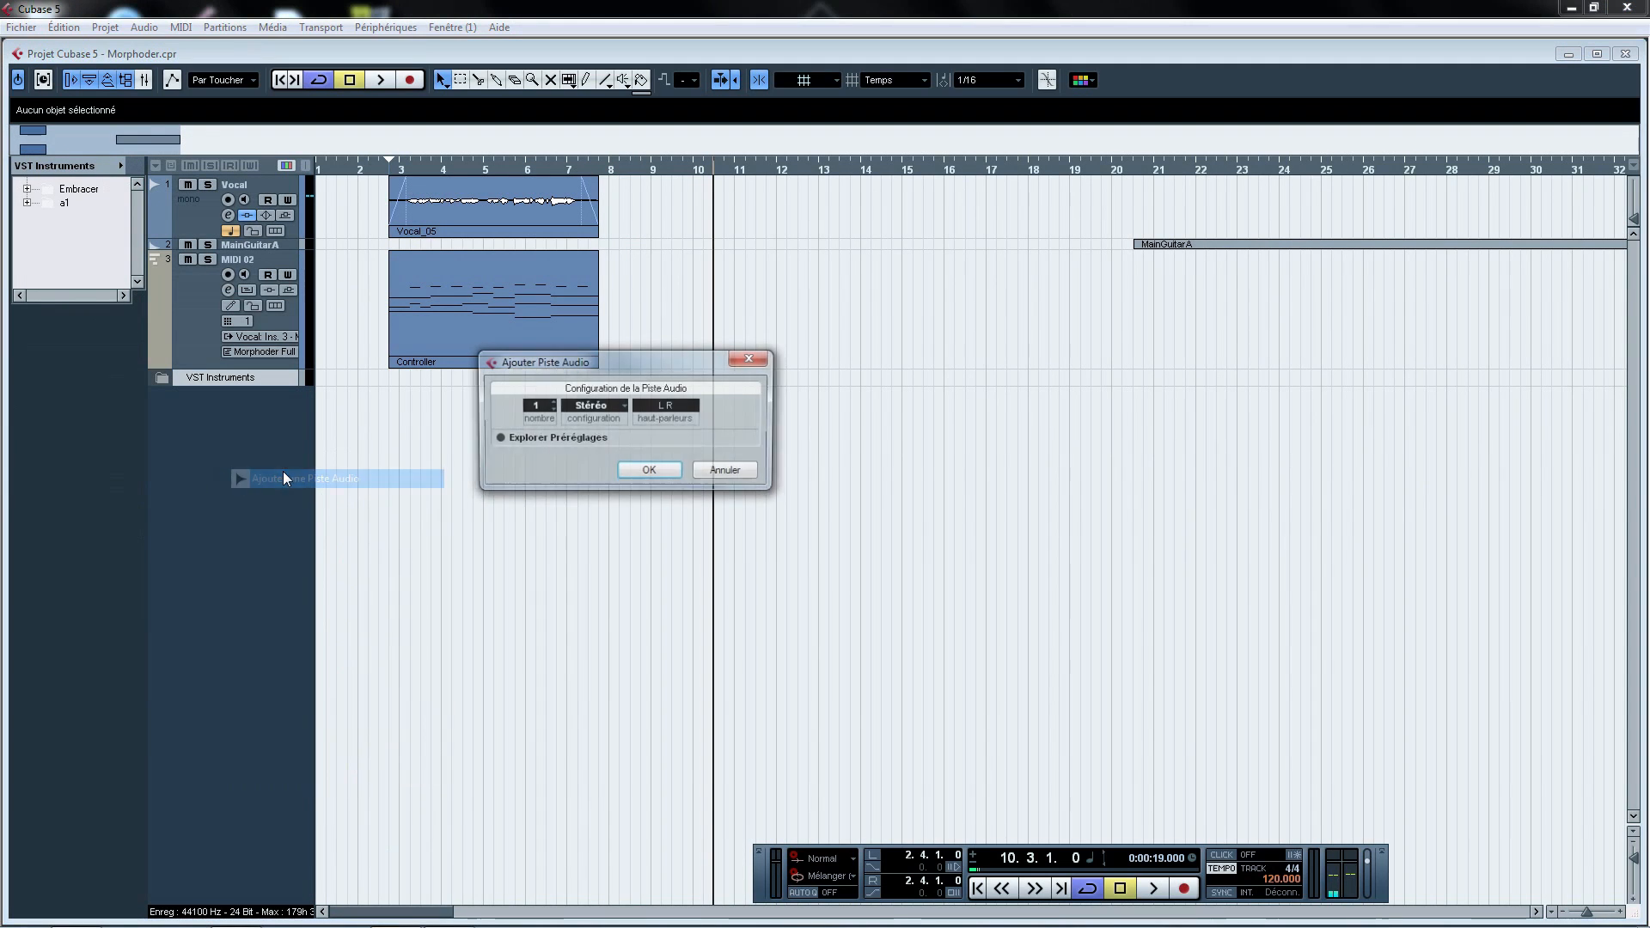
left_click(593, 406)
left_click(597, 407)
left_click(651, 472)
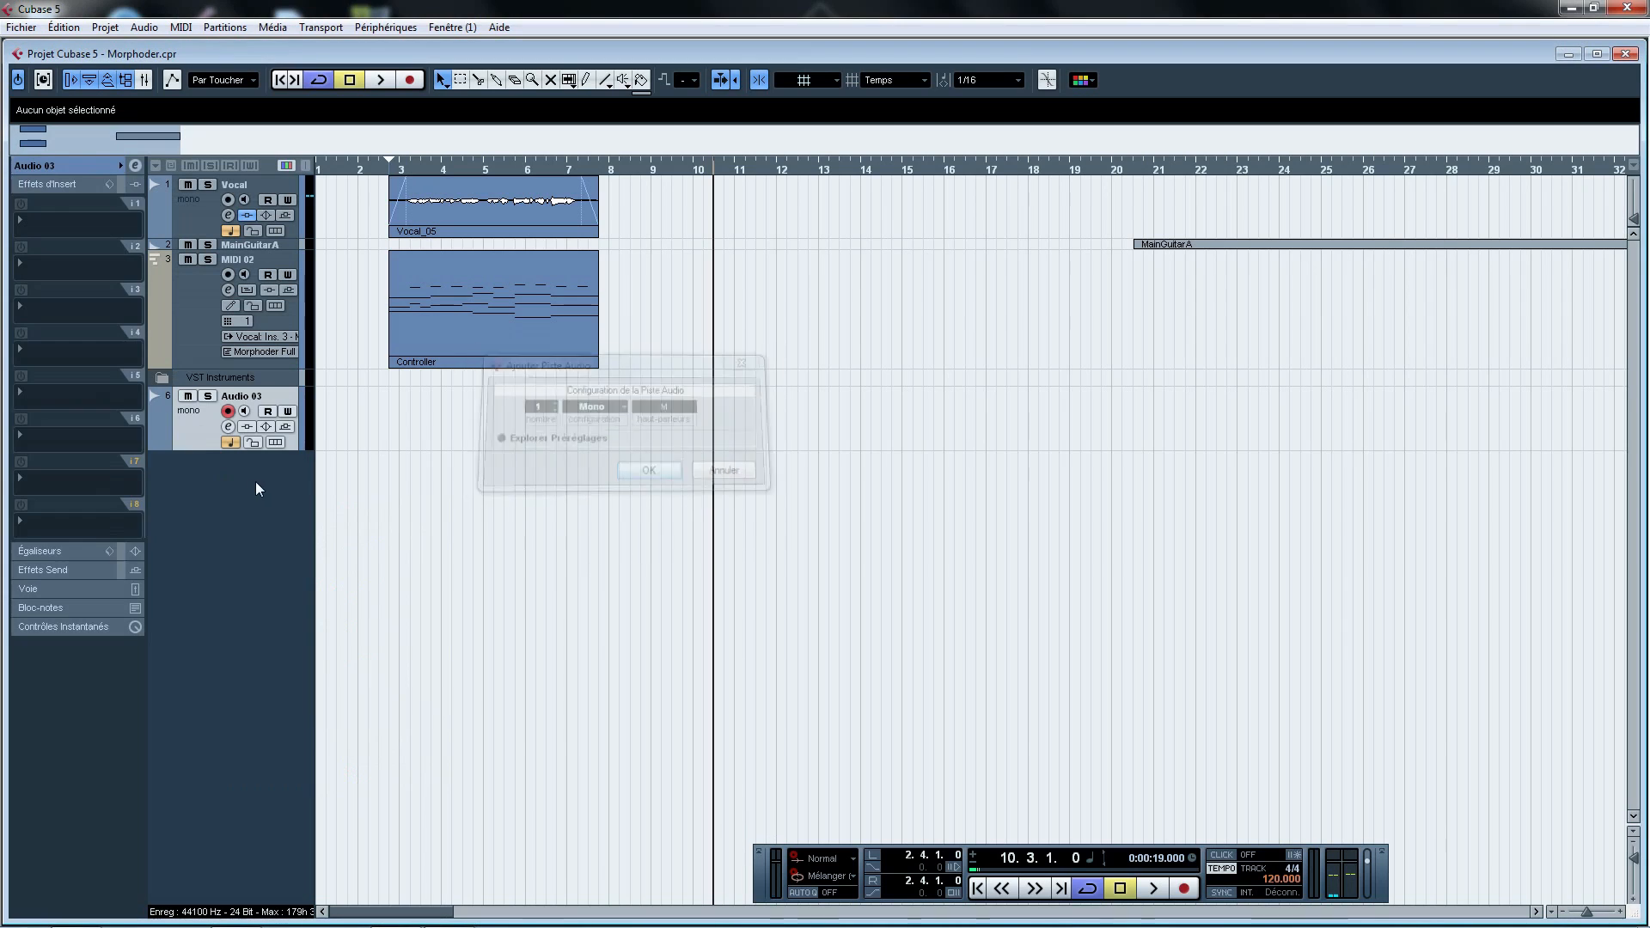
double_click(243, 396)
type("Vocals")
key("Return")
Record a vocal take of about five bars on the Vocals track from bar 10, with the metronome click on
left_click(697, 172)
left_click_drag(691, 294, 653, 353)
left_click_drag(632, 279, 349, 328)
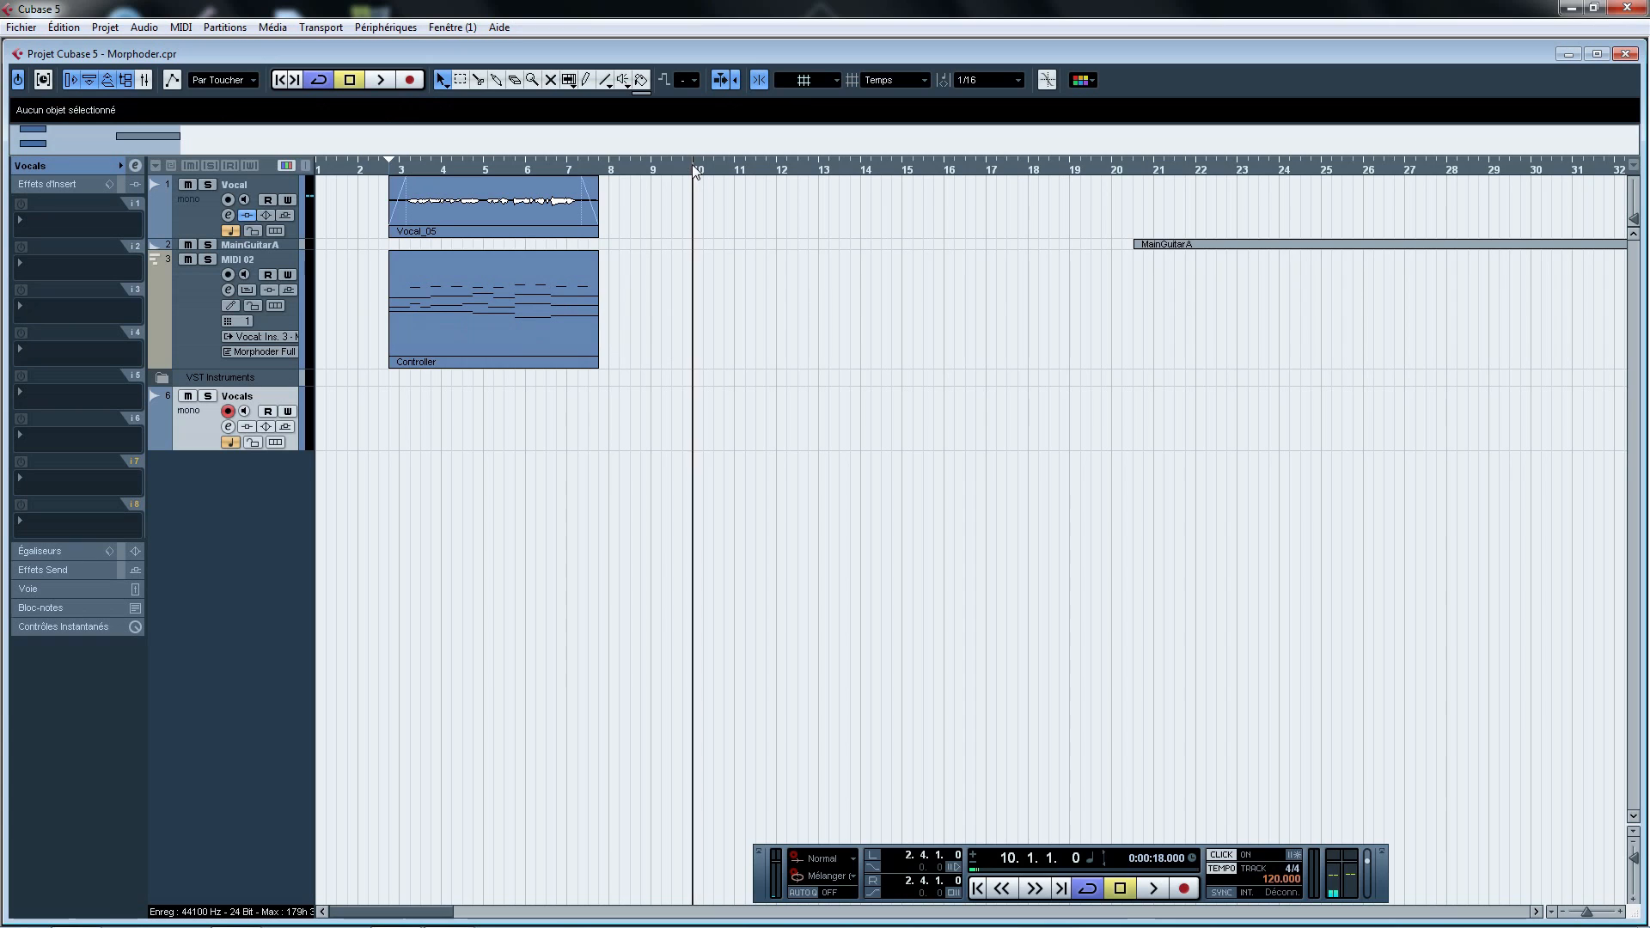
key("KP_Multiply")
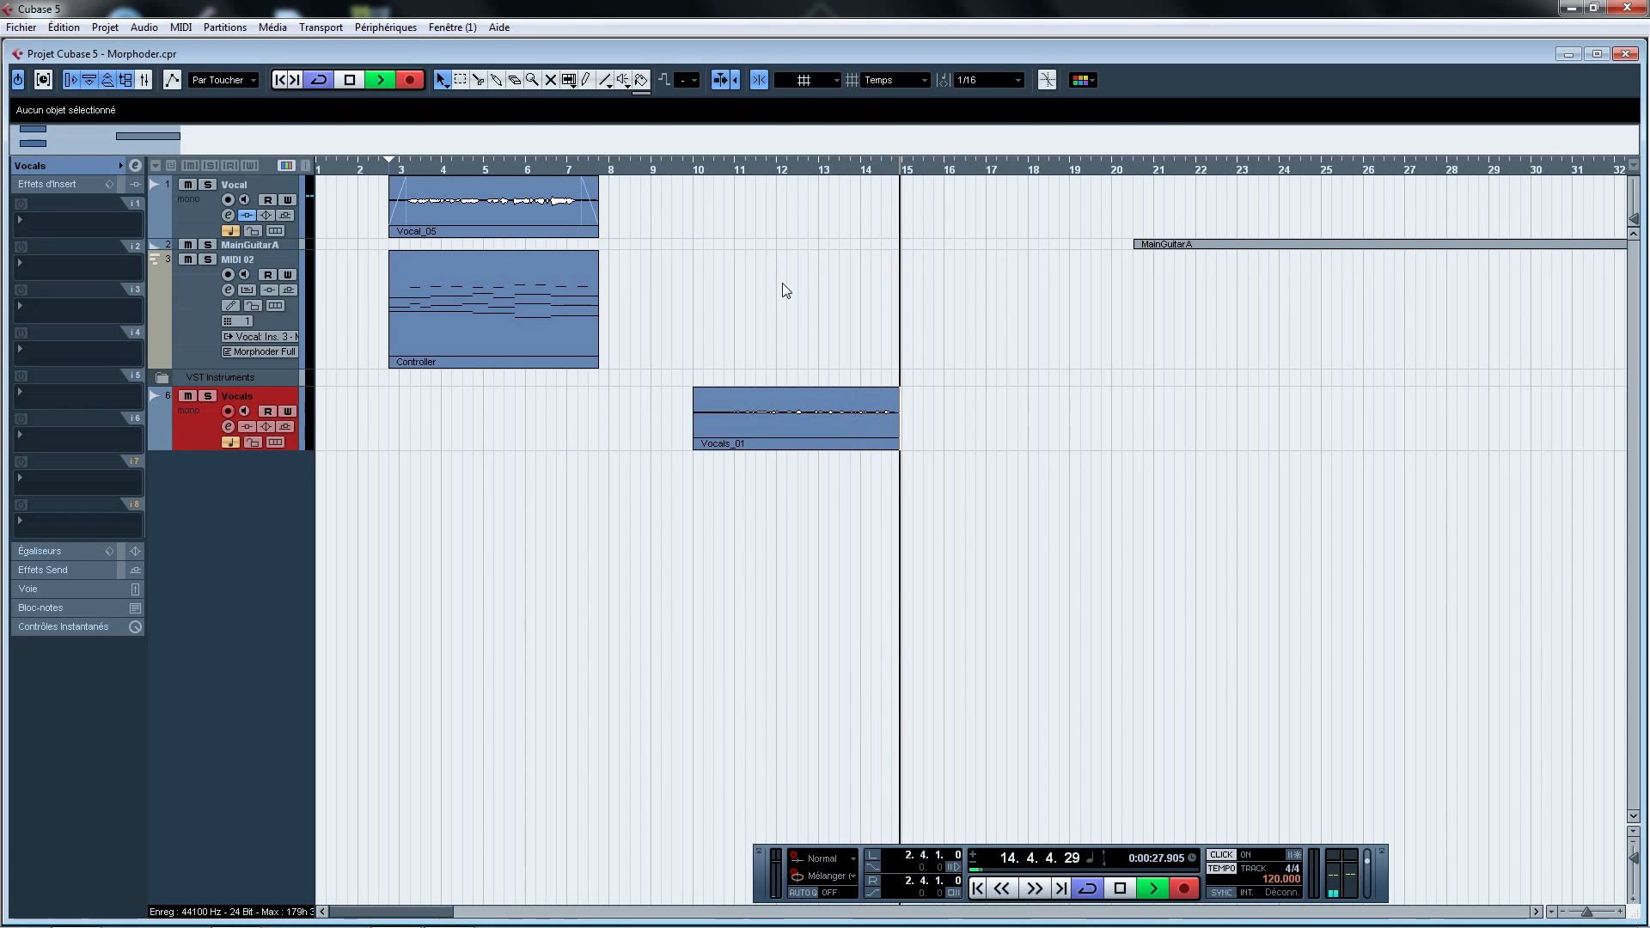
key("space")
left_click(737, 304)
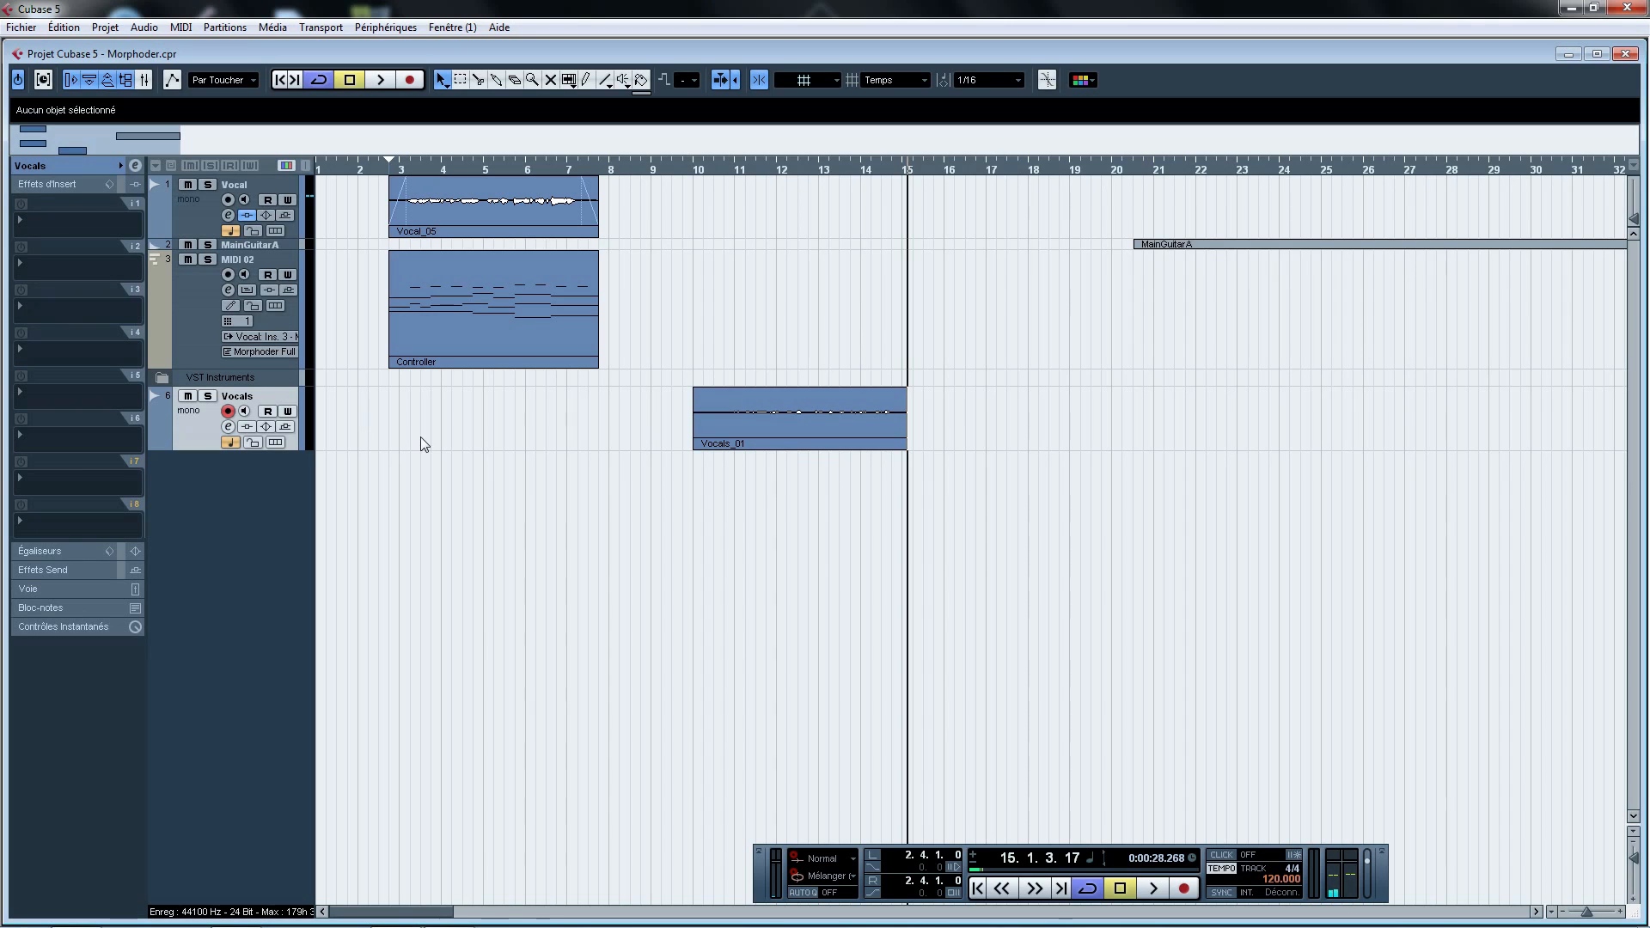
left_click_drag(668, 355, 948, 447)
left_click(858, 352)
left_click(856, 352)
left_click_drag(857, 352, 890, 467)
left_click(743, 348)
left_click_drag(1042, 440, 713, 525)
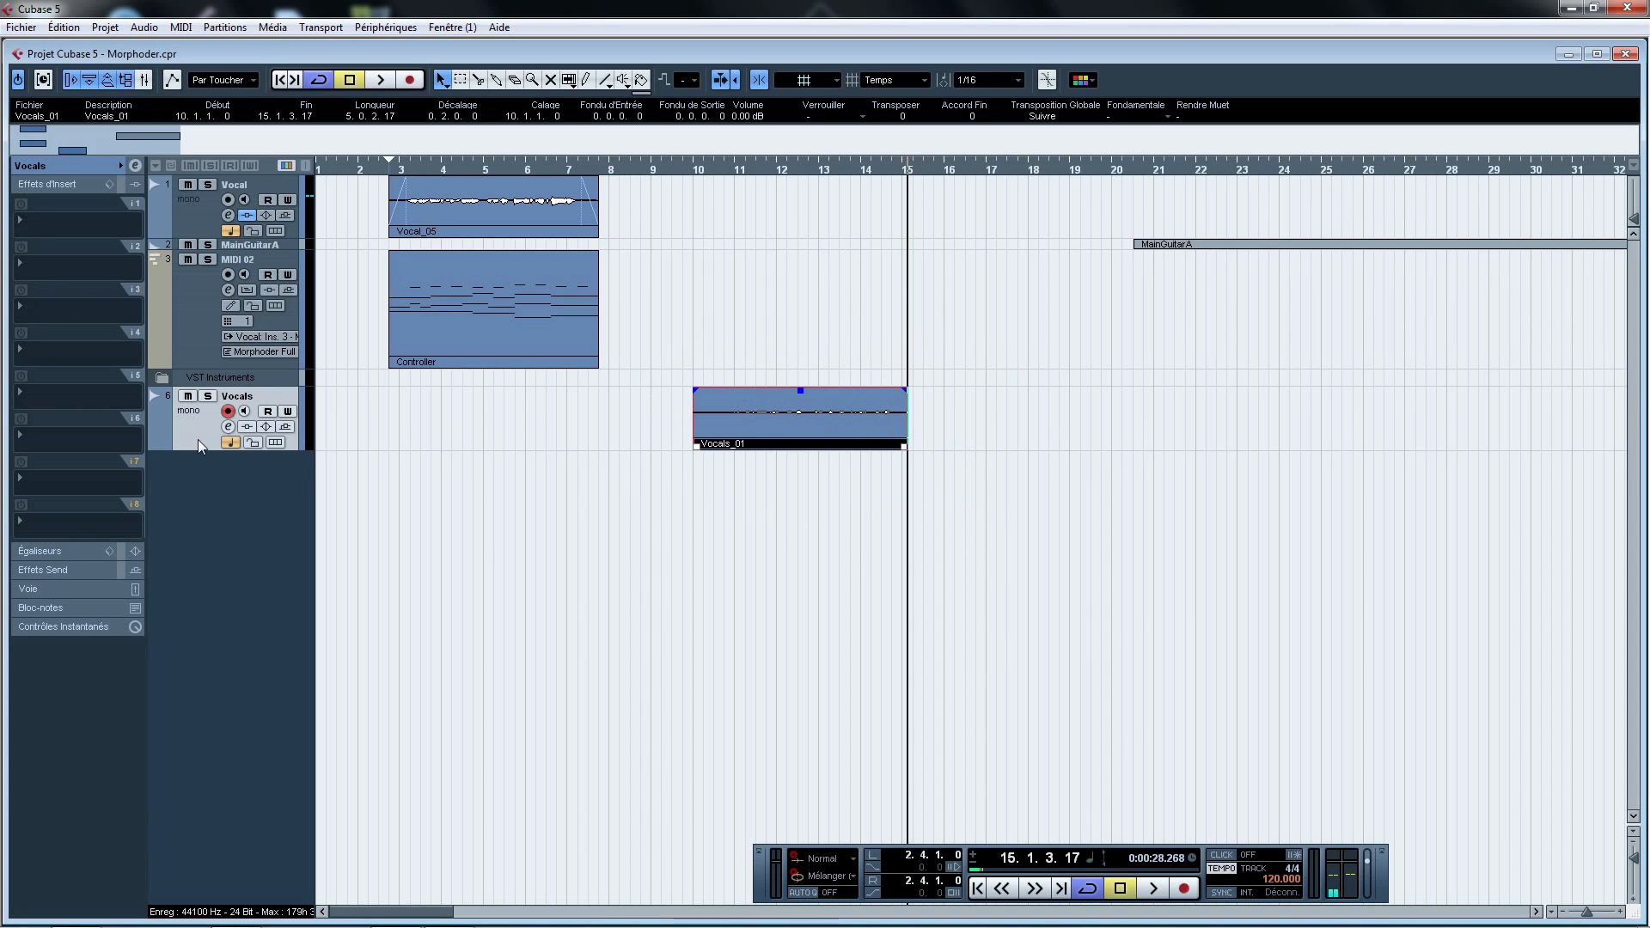
left_click(778, 273)
Play back the recorded vocal clip briefly from bar 11
left_click(736, 170)
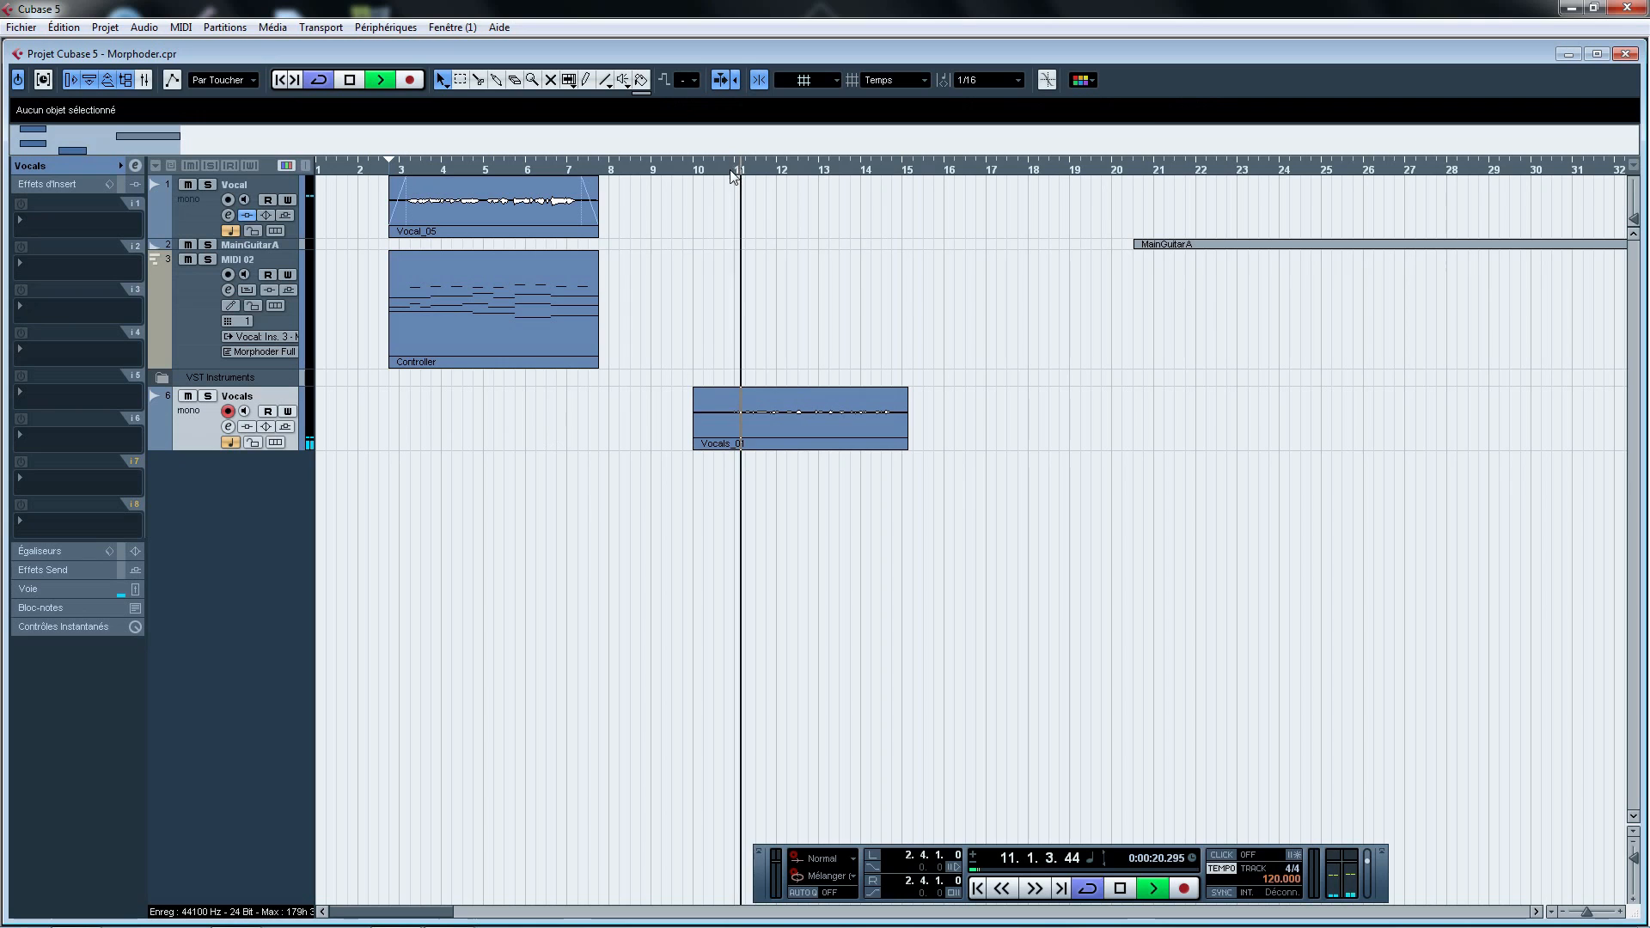
key("space")
key("KP_0")
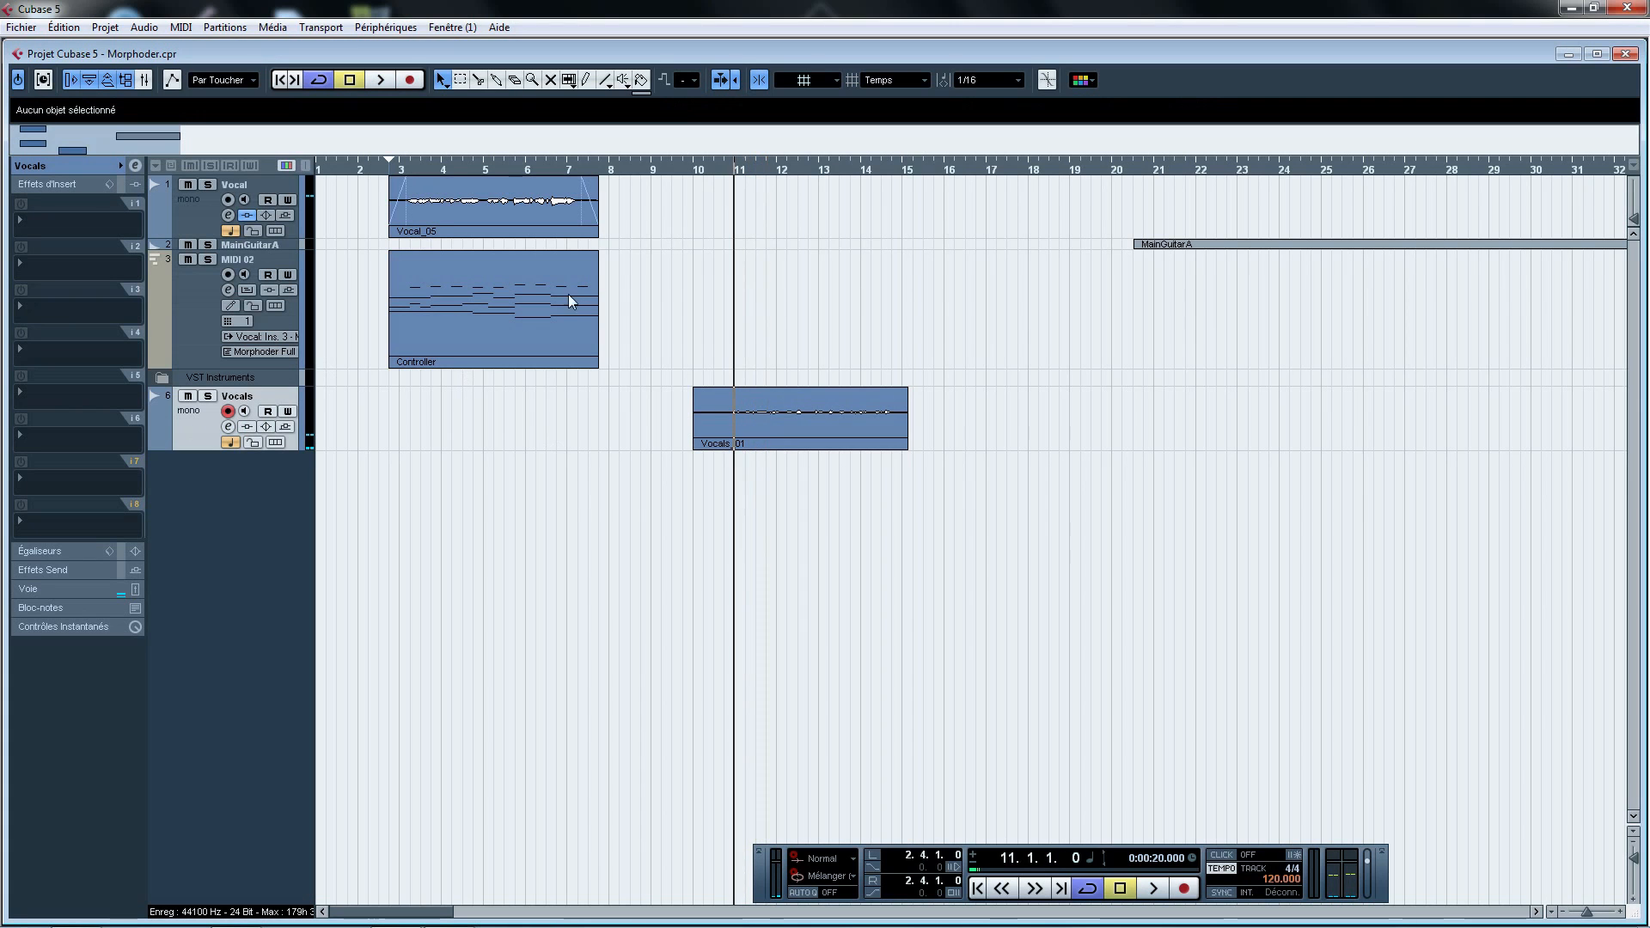
Insert the Morphoder Mono modulation effect in the Vocals track's third insert slot, and move its window clear of the recorded clip
left_click(60, 308)
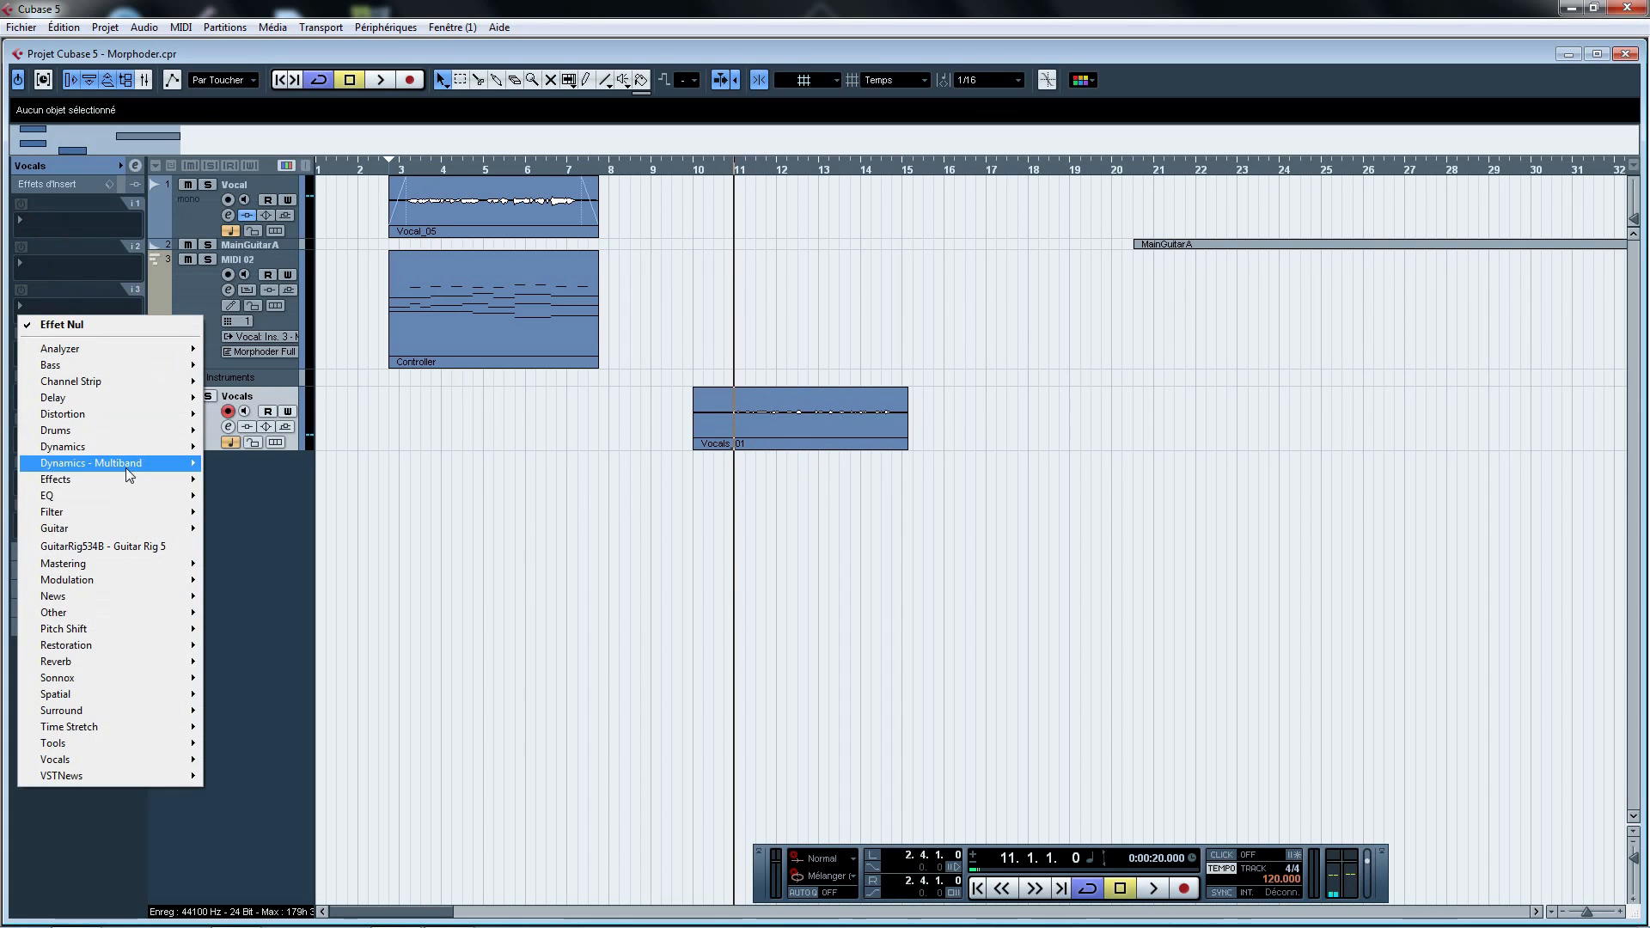
mouse_move(124, 461)
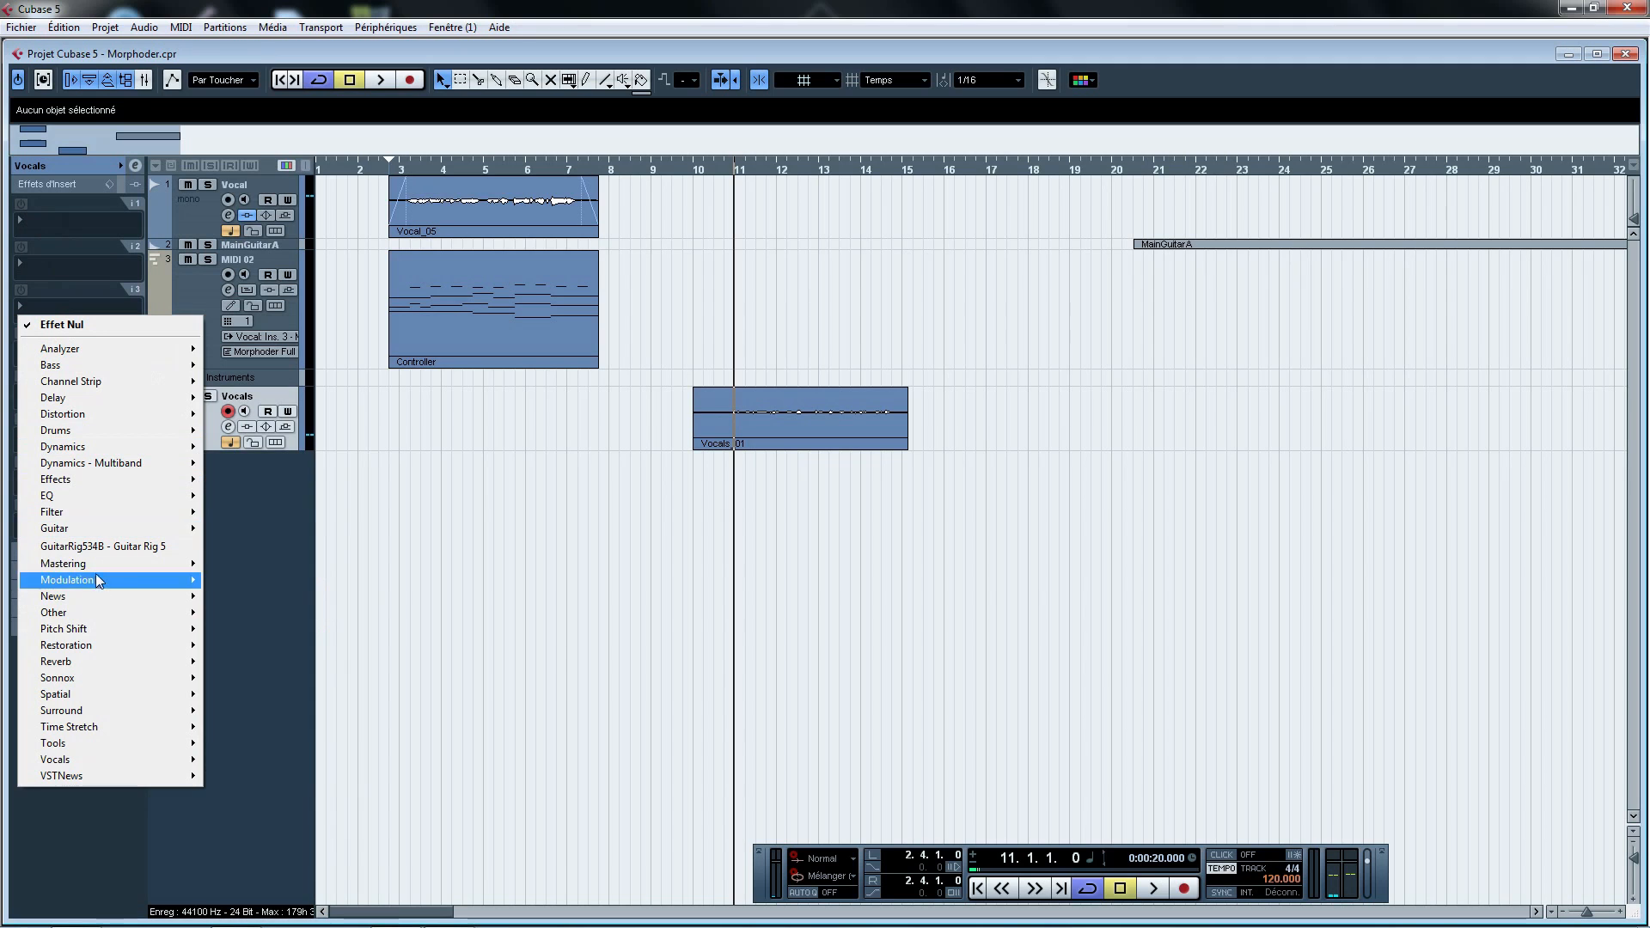
mouse_move(110, 585)
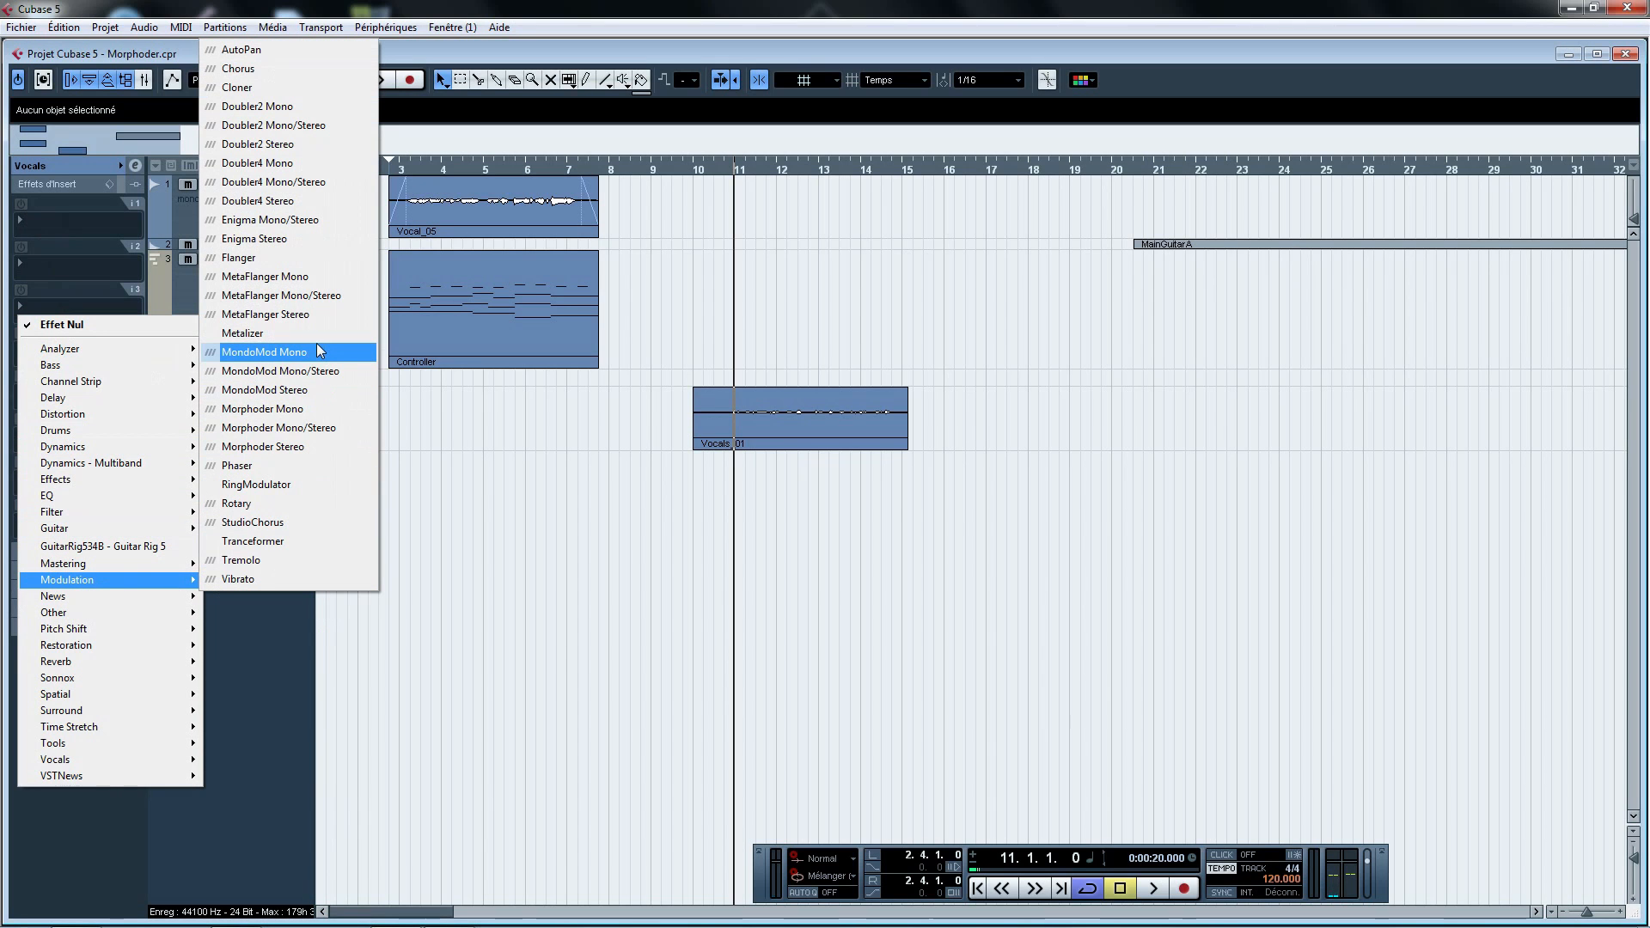
left_click(266, 408)
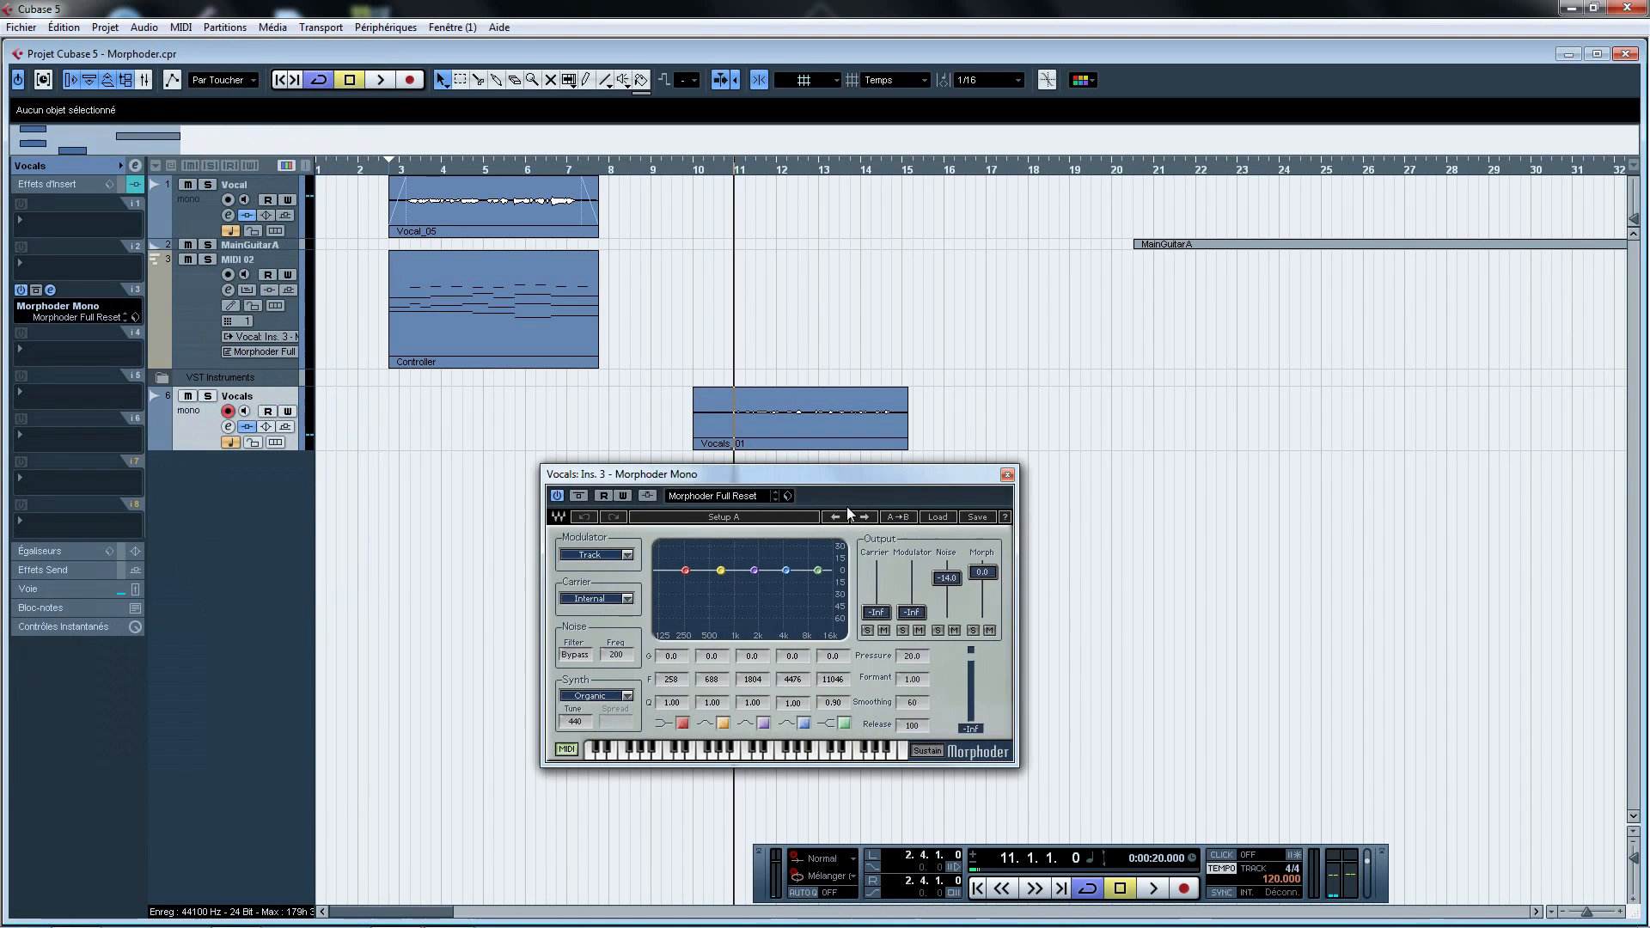
left_click_drag(788, 483, 1082, 492)
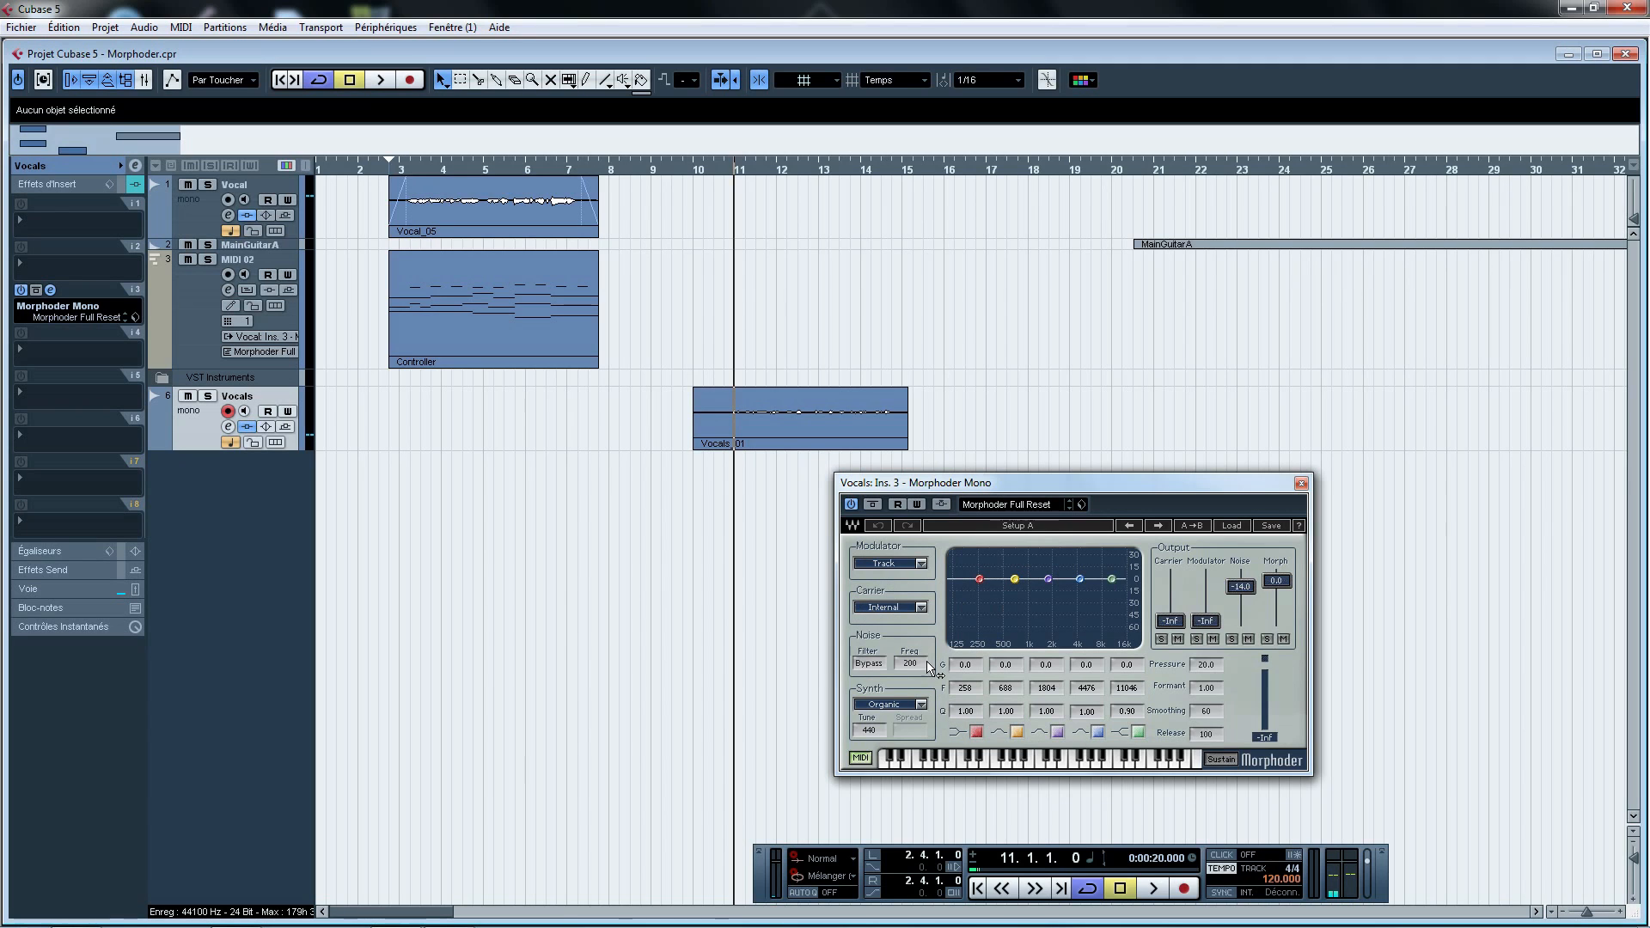
Set the new Morphoder's synth preset to FlatTalk
left_click(920, 704)
left_click(963, 883)
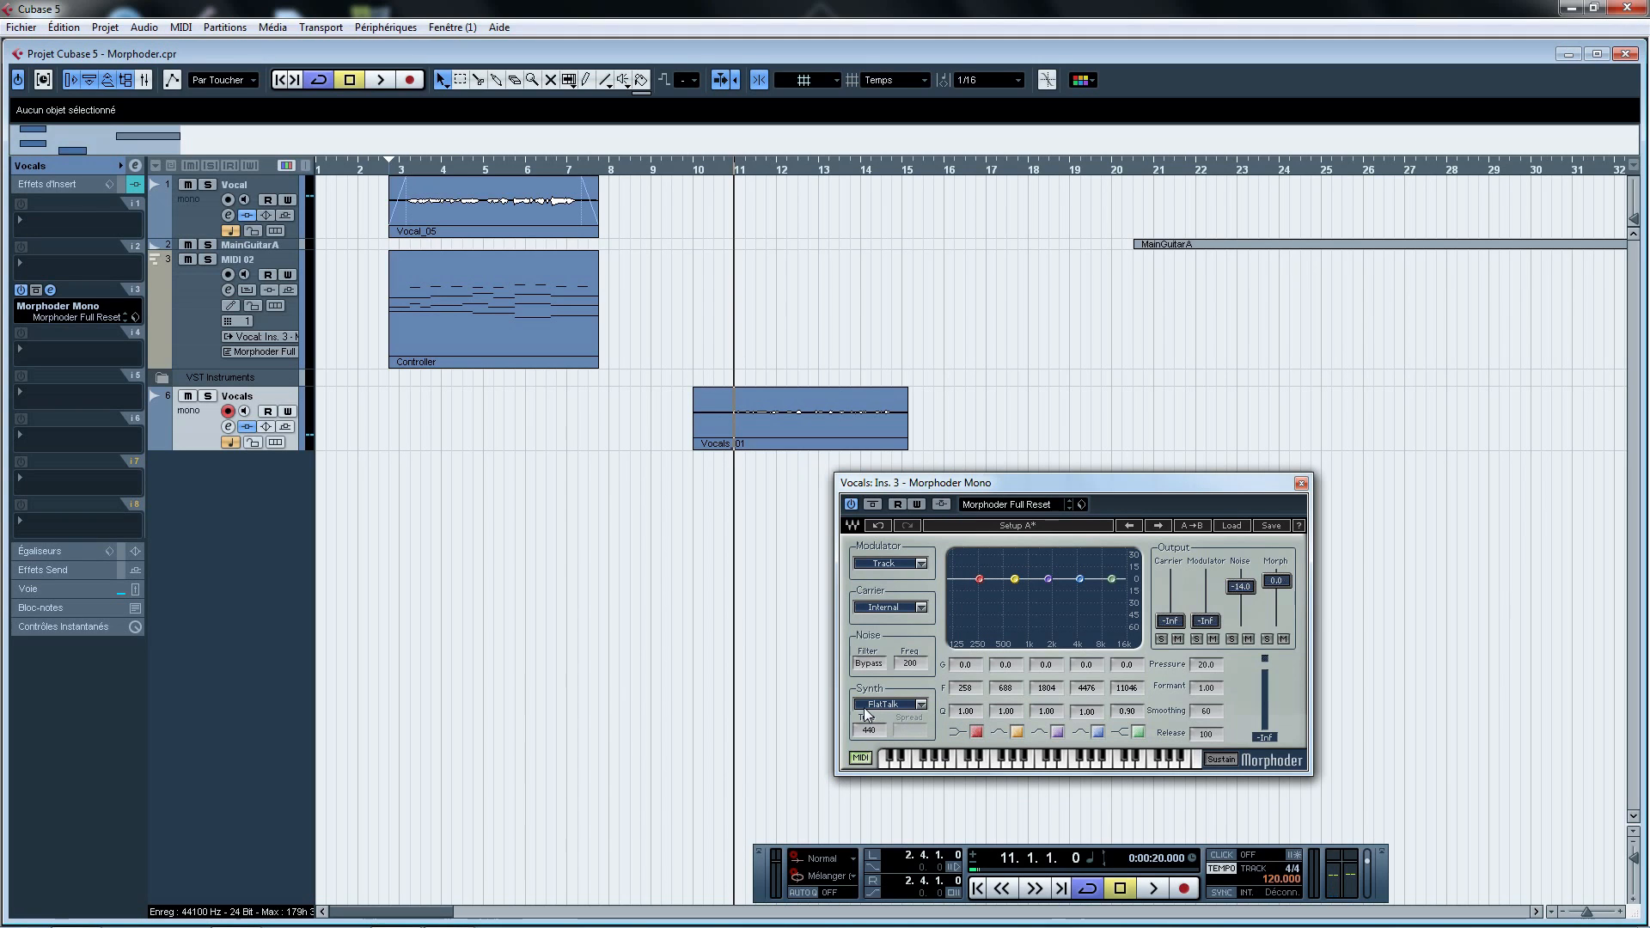
left_click_drag(1125, 482, 1137, 476)
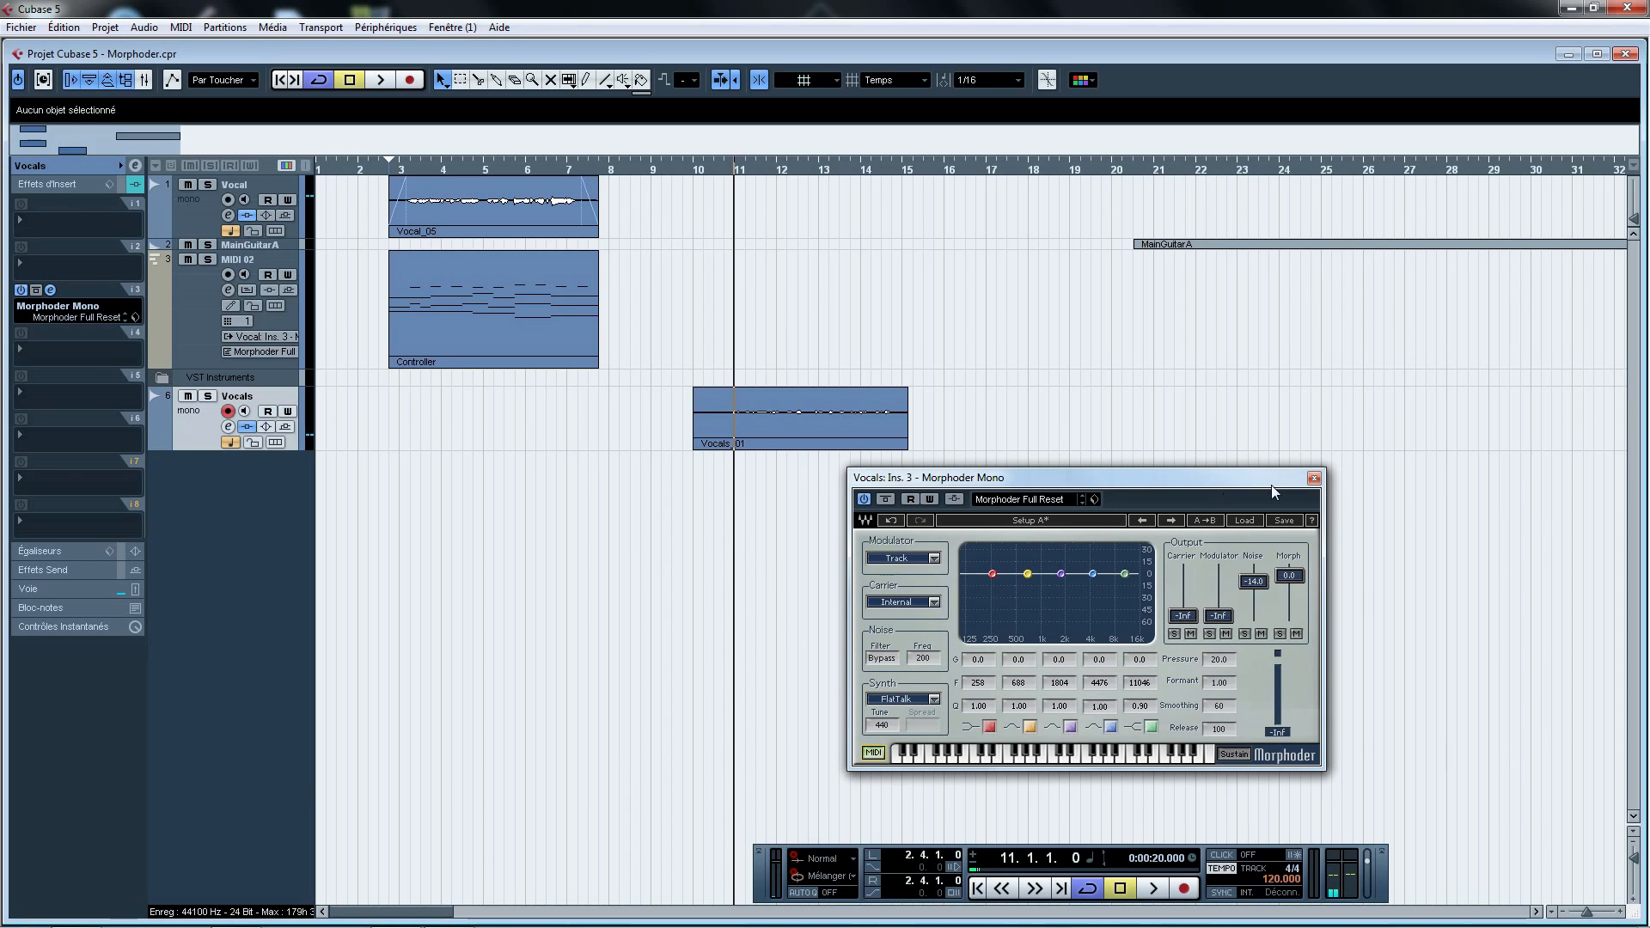
Close the Morphoder window, add one MIDI track below Vocals and name it Control
left_click(1315, 477)
right_click(217, 500)
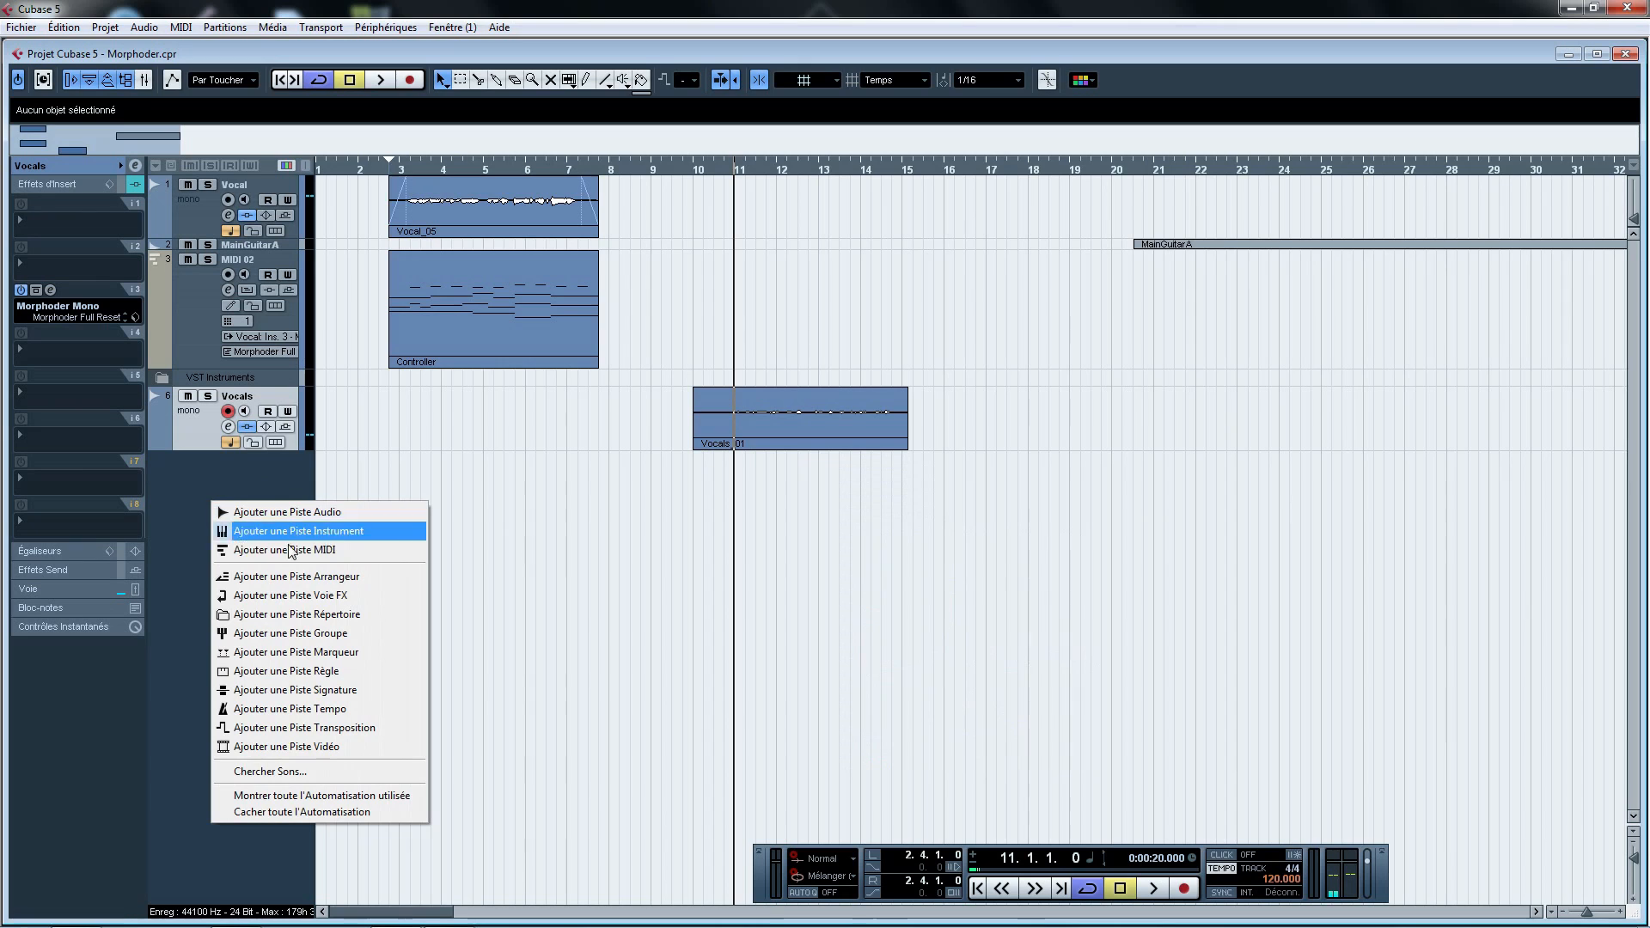
left_click(284, 552)
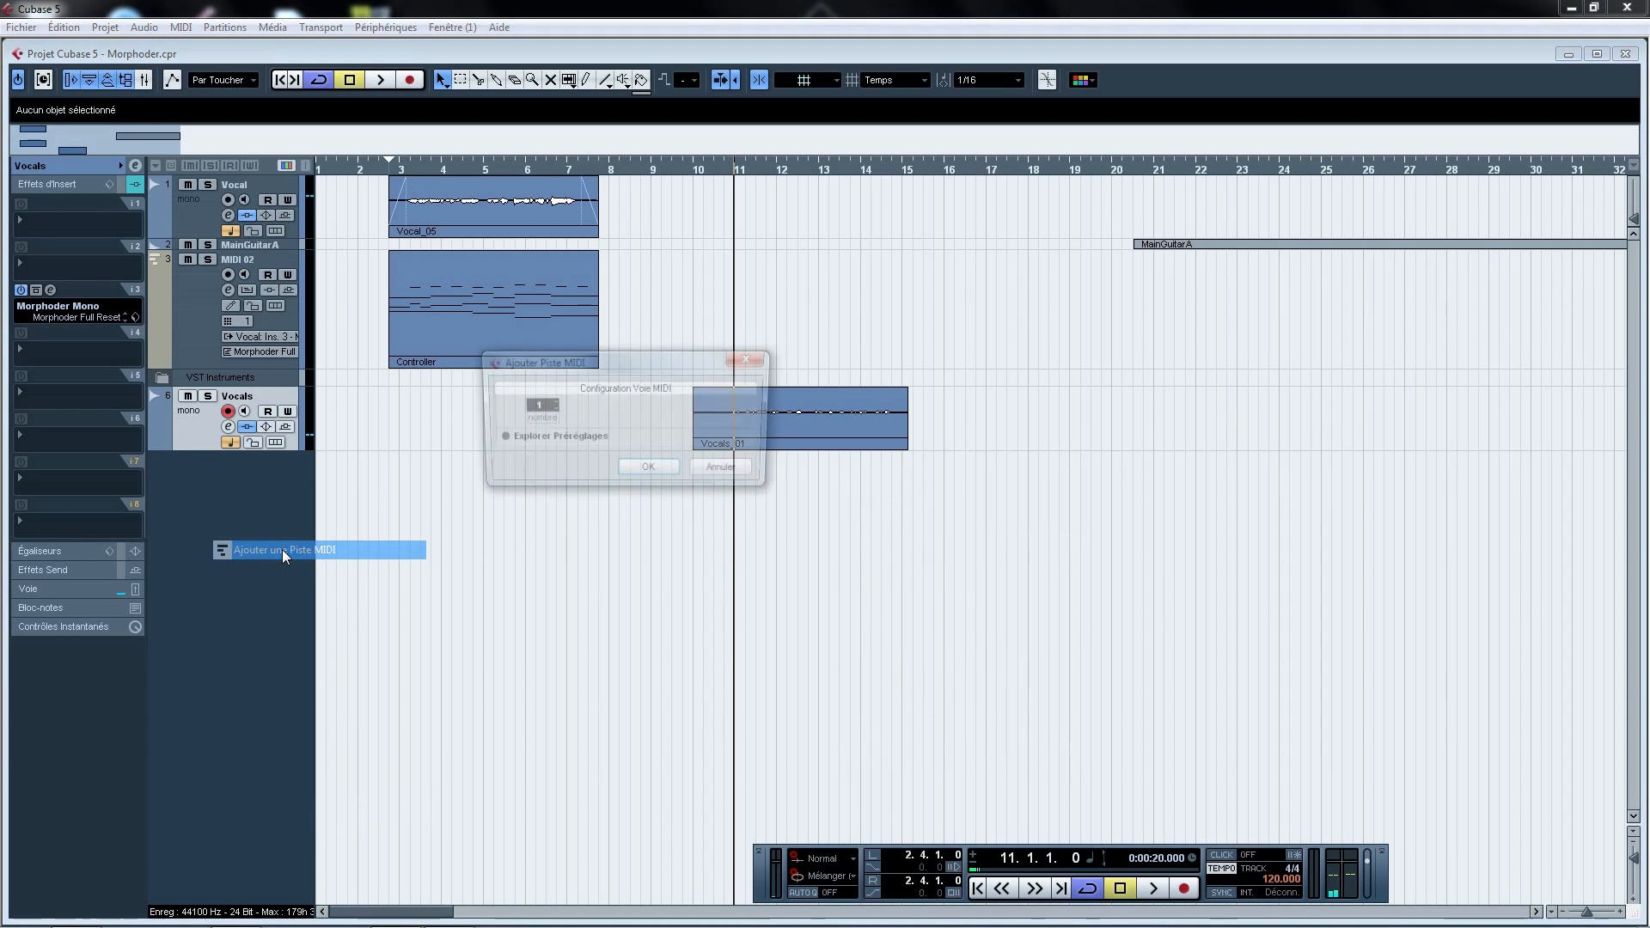
left_click(648, 464)
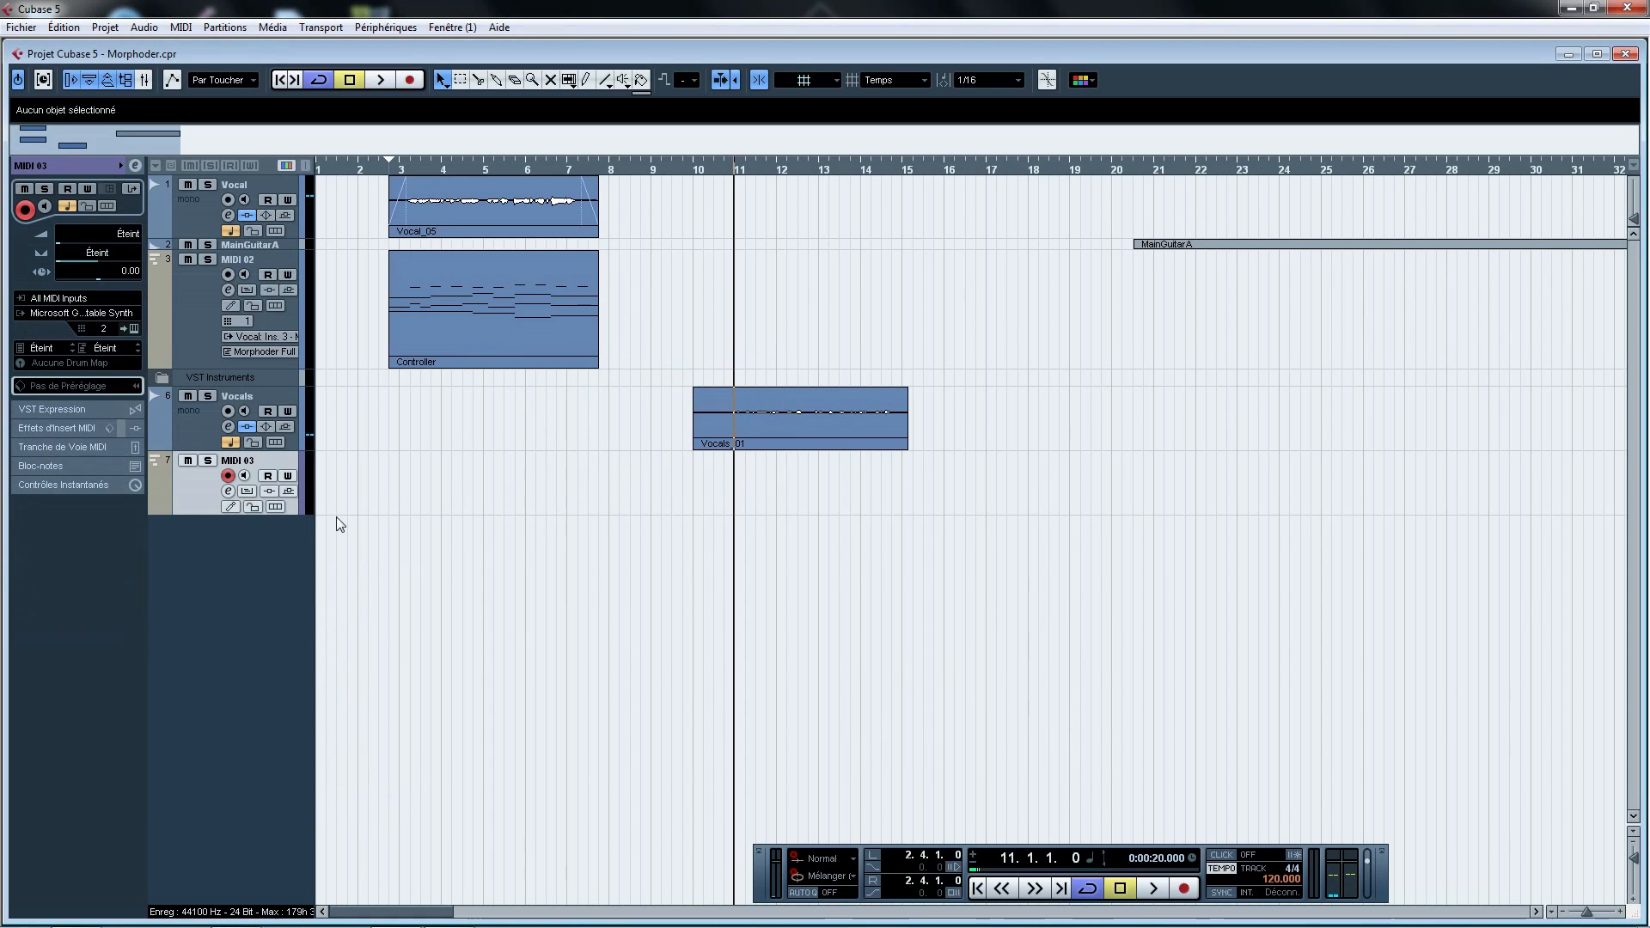
double_click(237, 461)
type("Con")
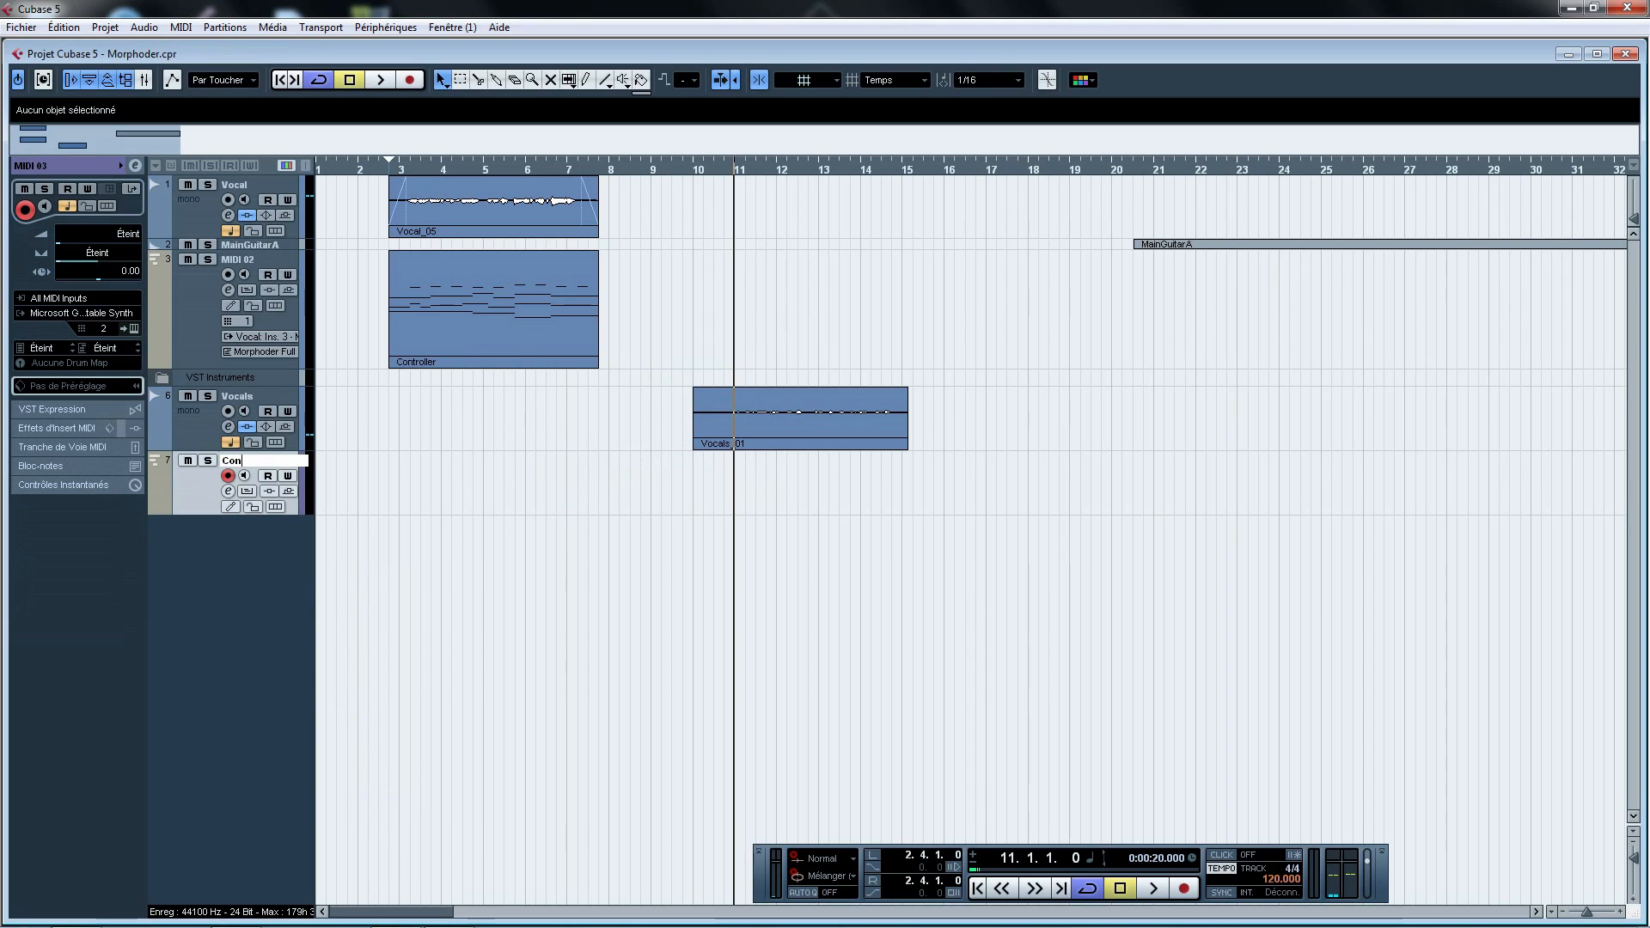
type("trol")
key("Return")
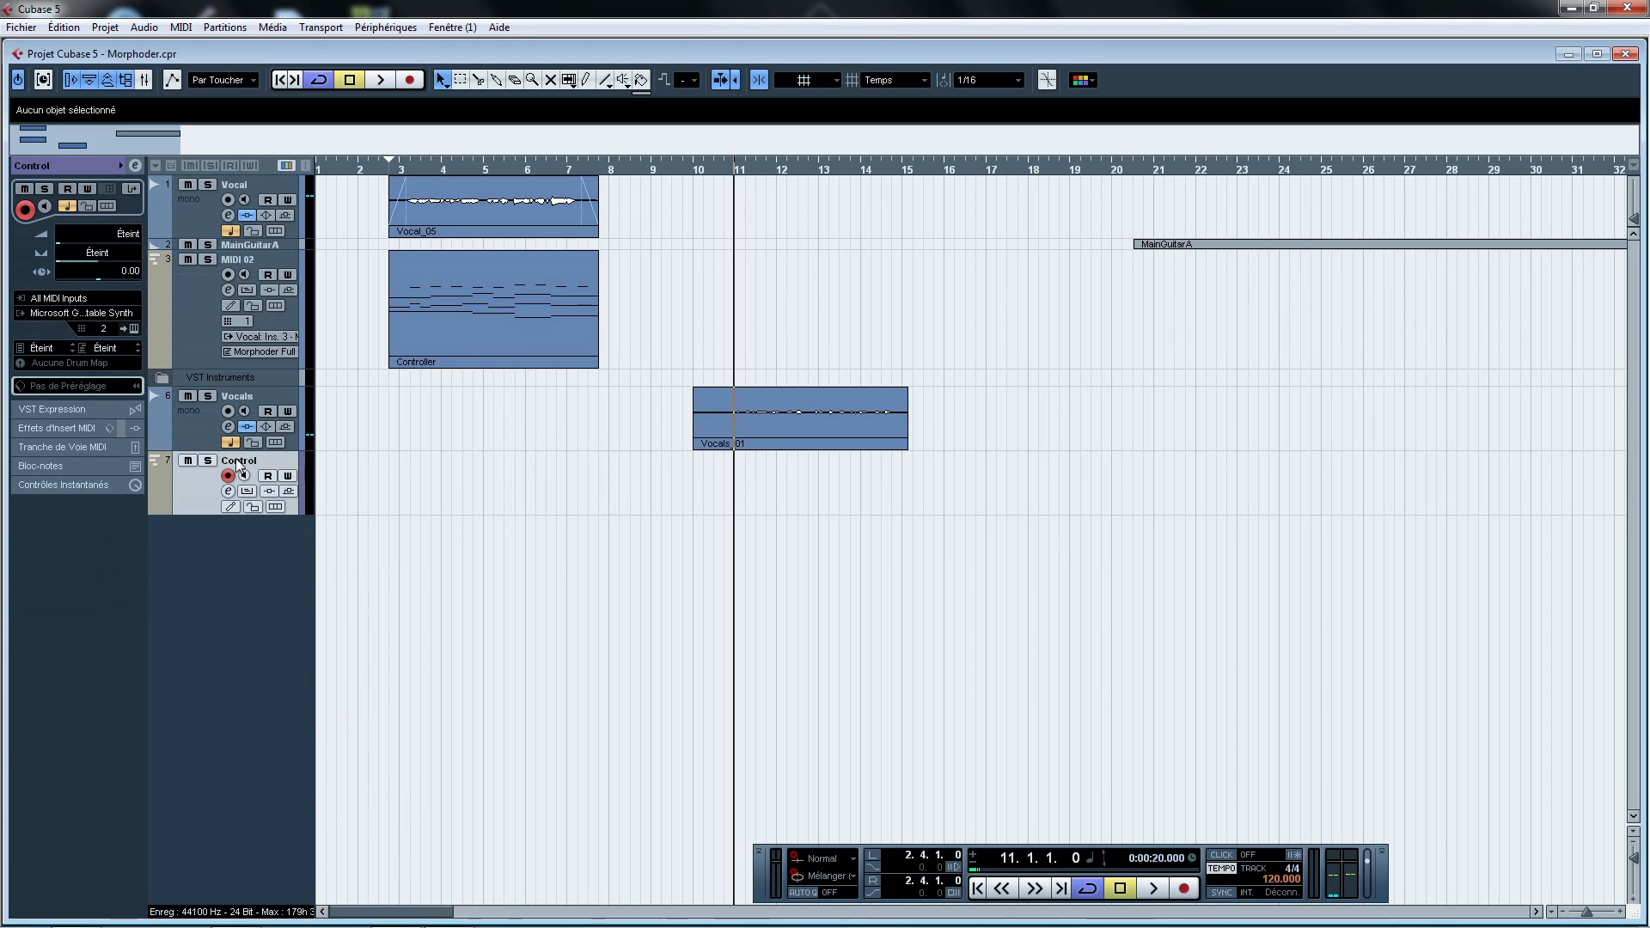
Compare the inserts of the Vocal and Vocals tracks, and move the Vocals track's Morphoder Mono to the fourth insert slot
left_click(184, 430)
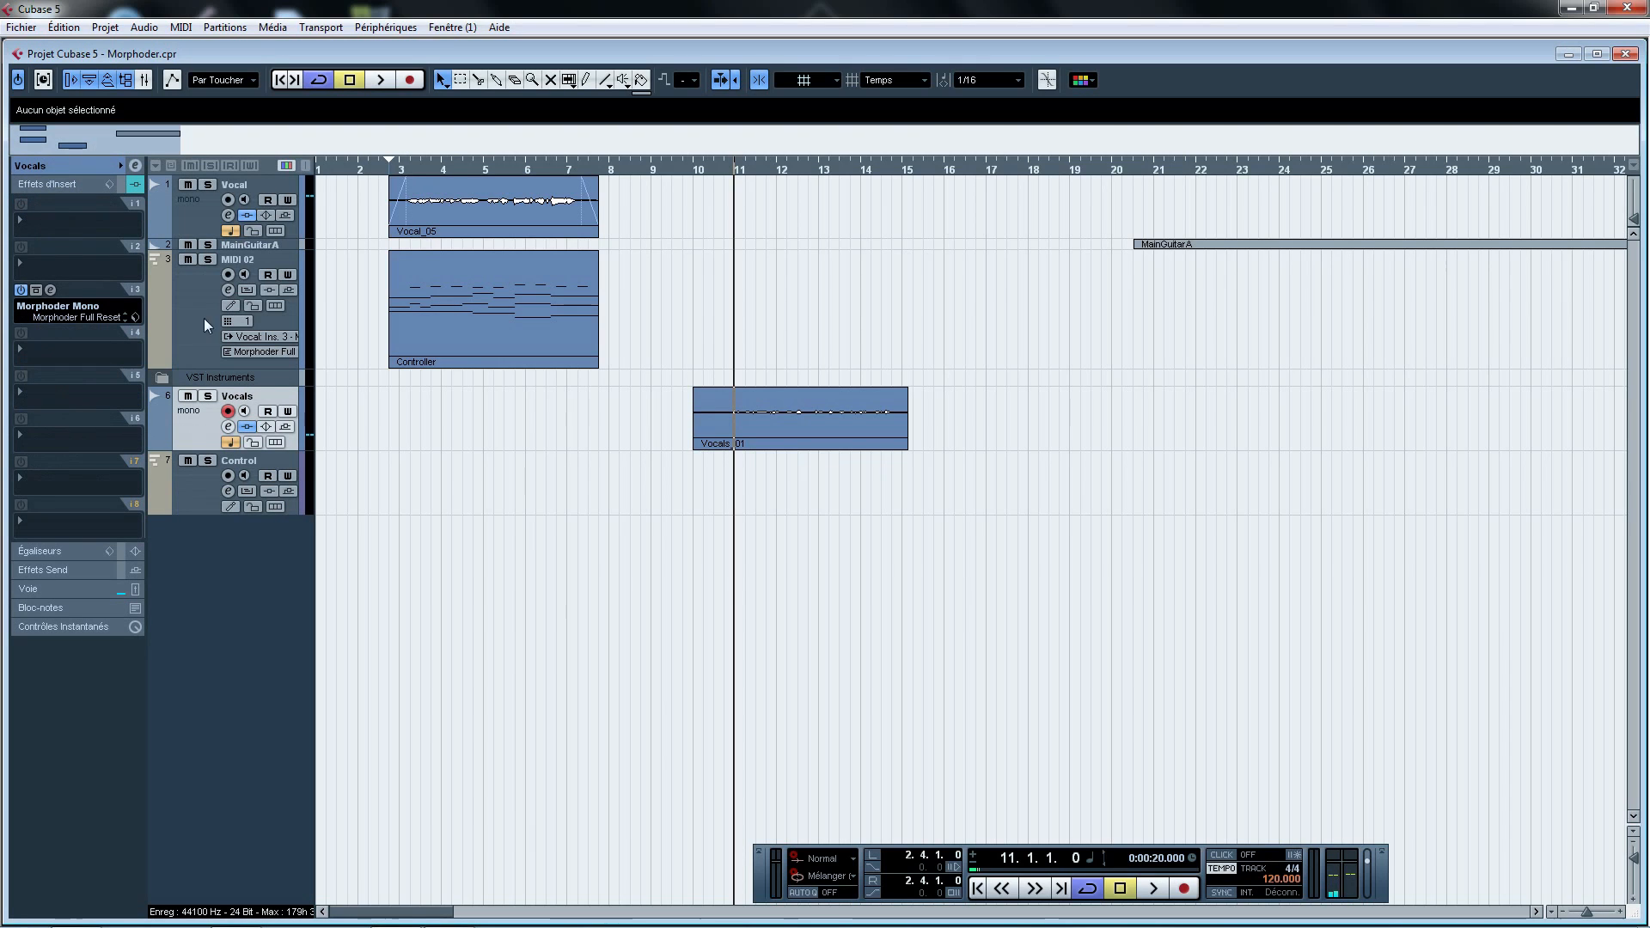
left_click(200, 215)
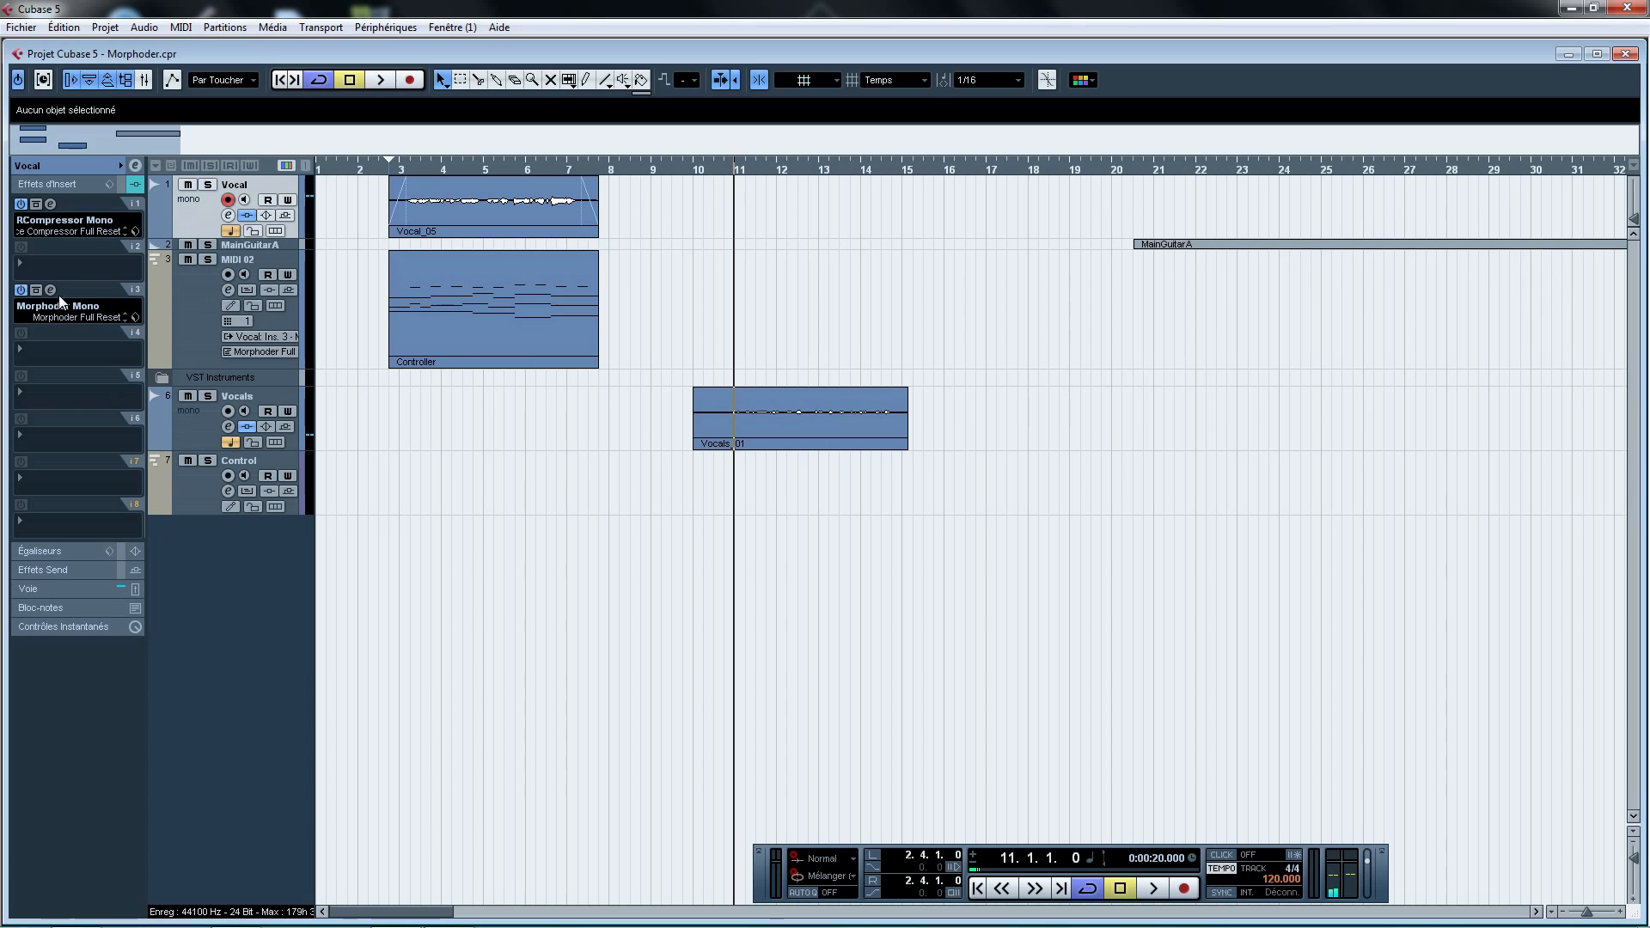
left_click(189, 431)
left_click_drag(136, 292, 136, 339)
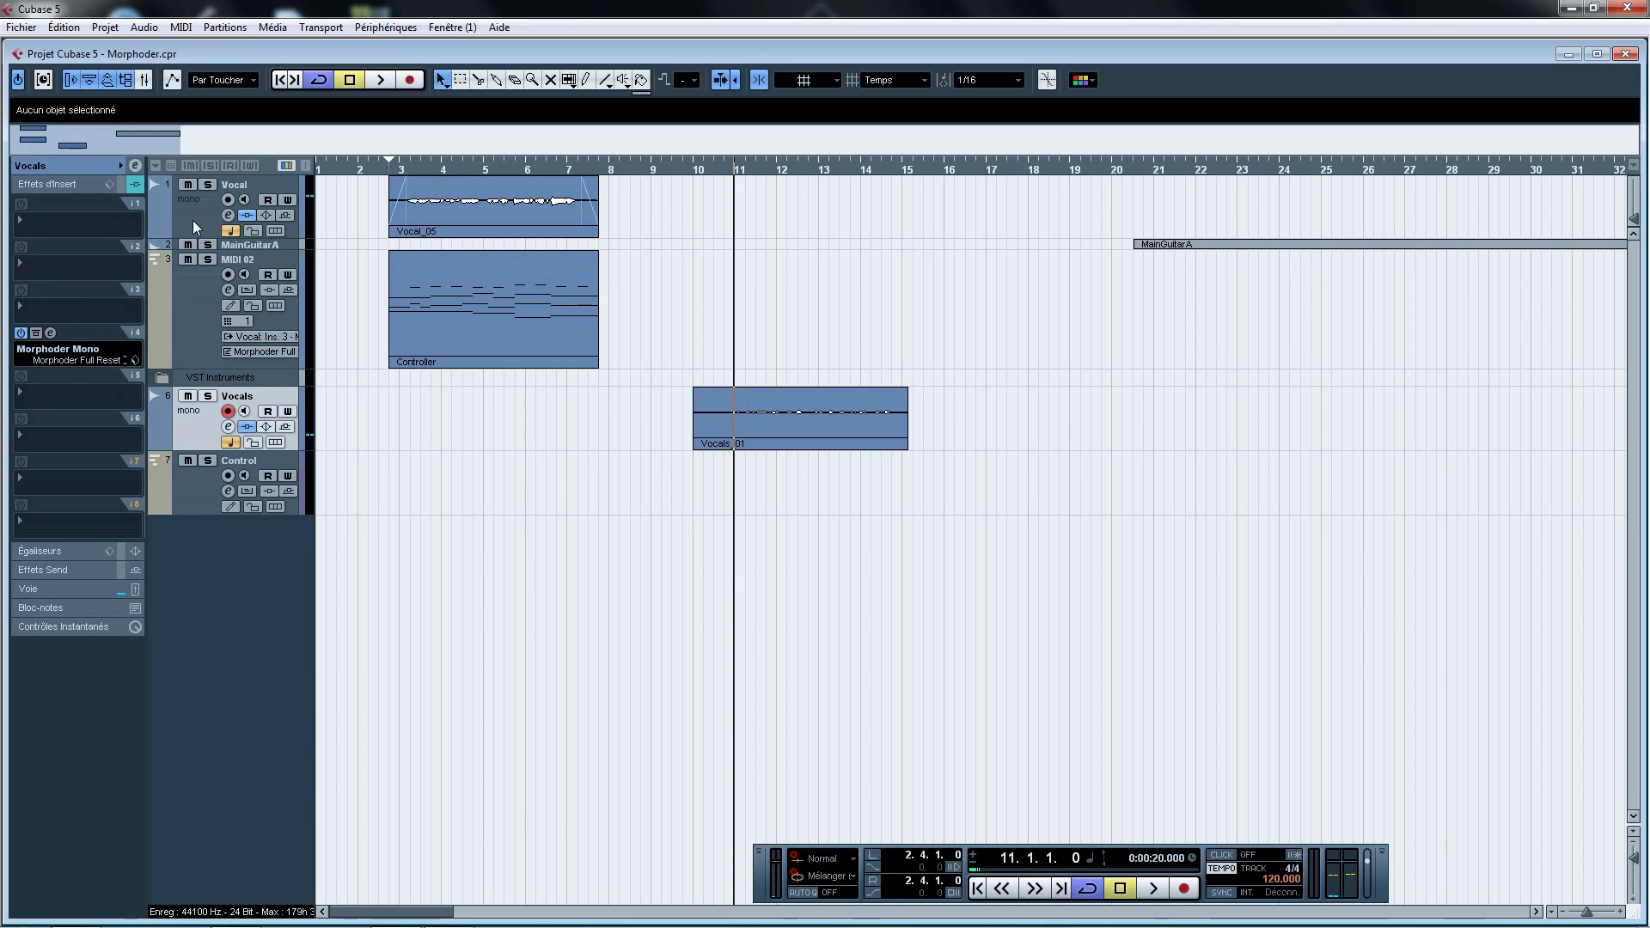
left_click(194, 218)
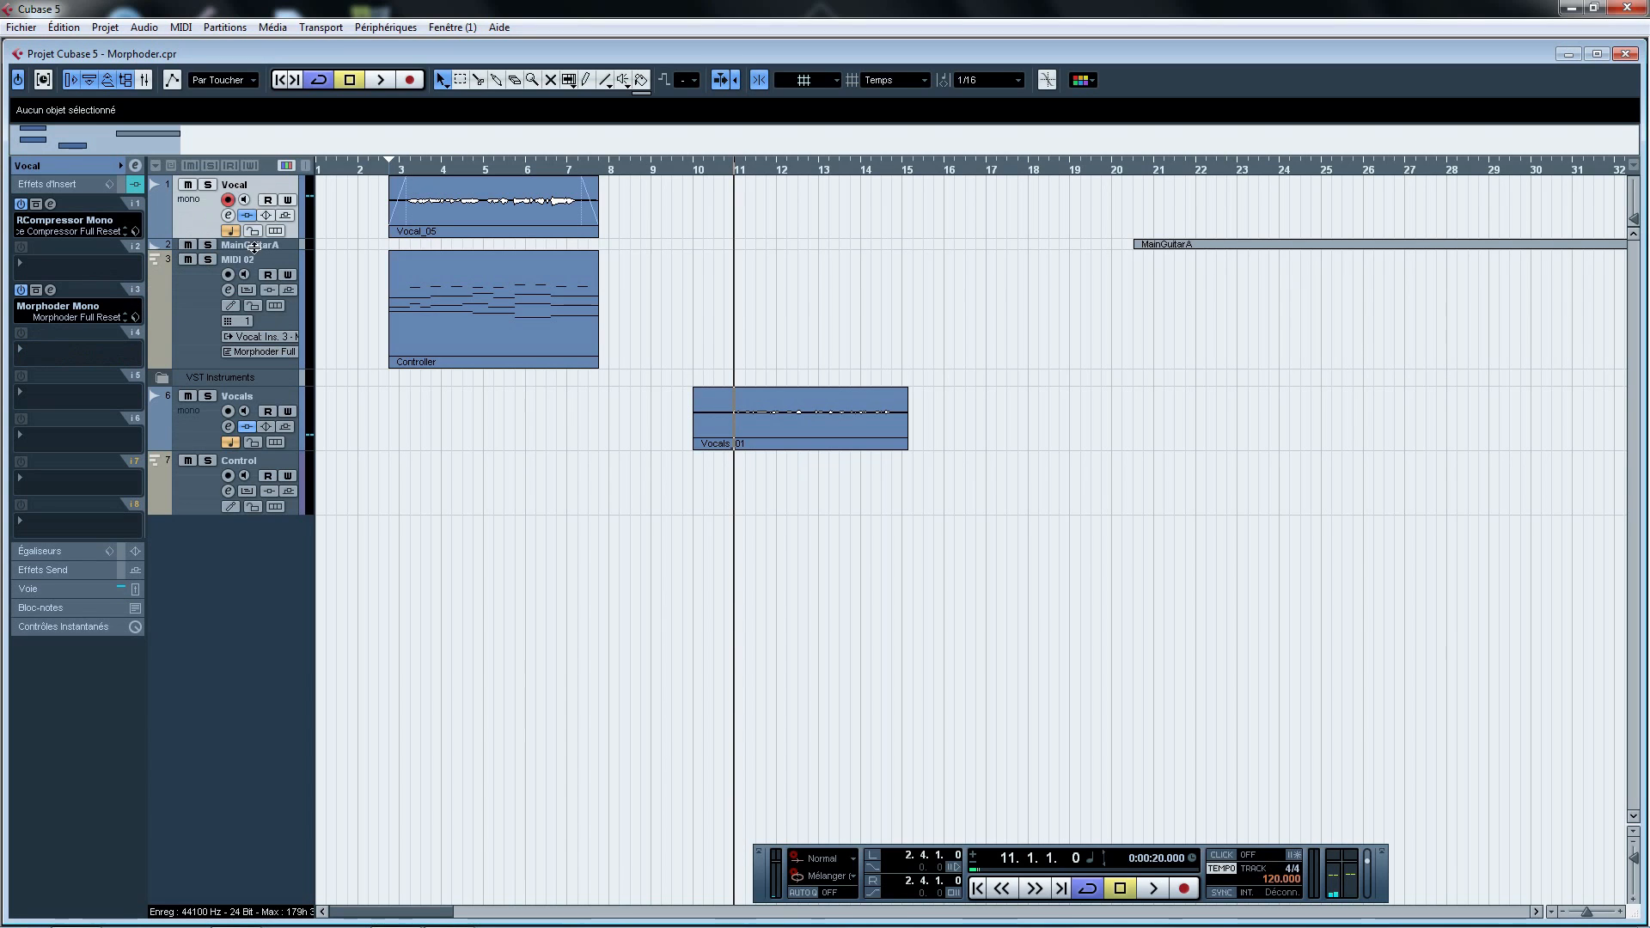
left_click(178, 440)
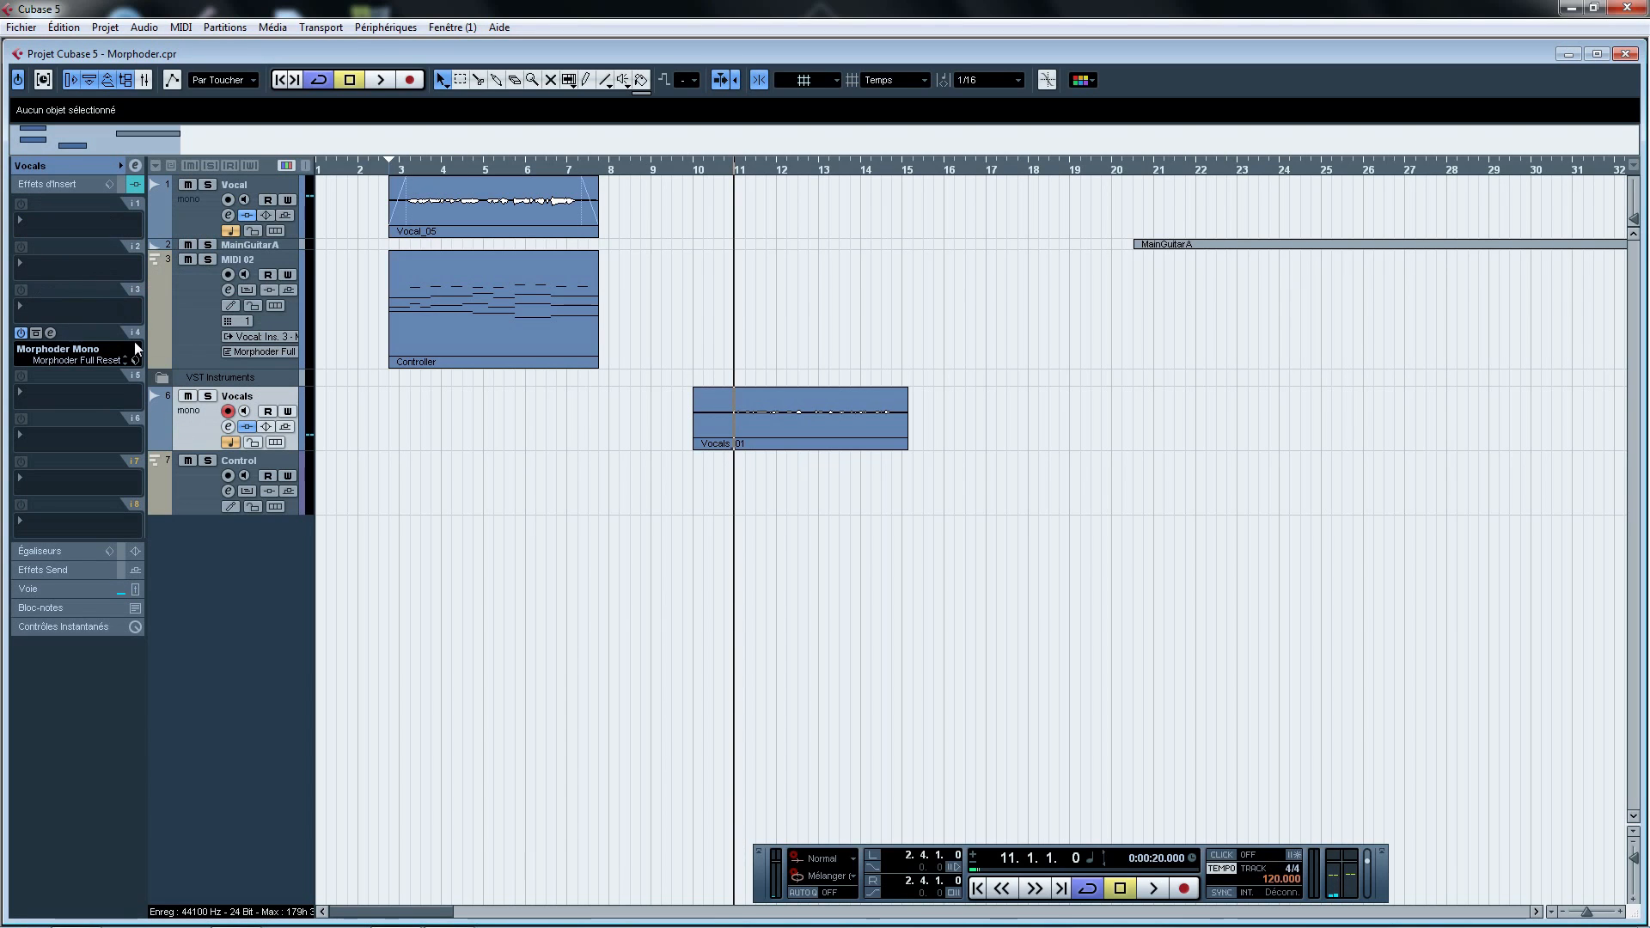
Check the loaded VST instruments and route the Control track's MIDI output to Vocals: Ins. 4 - Morphoder Mono
left_click(179, 502)
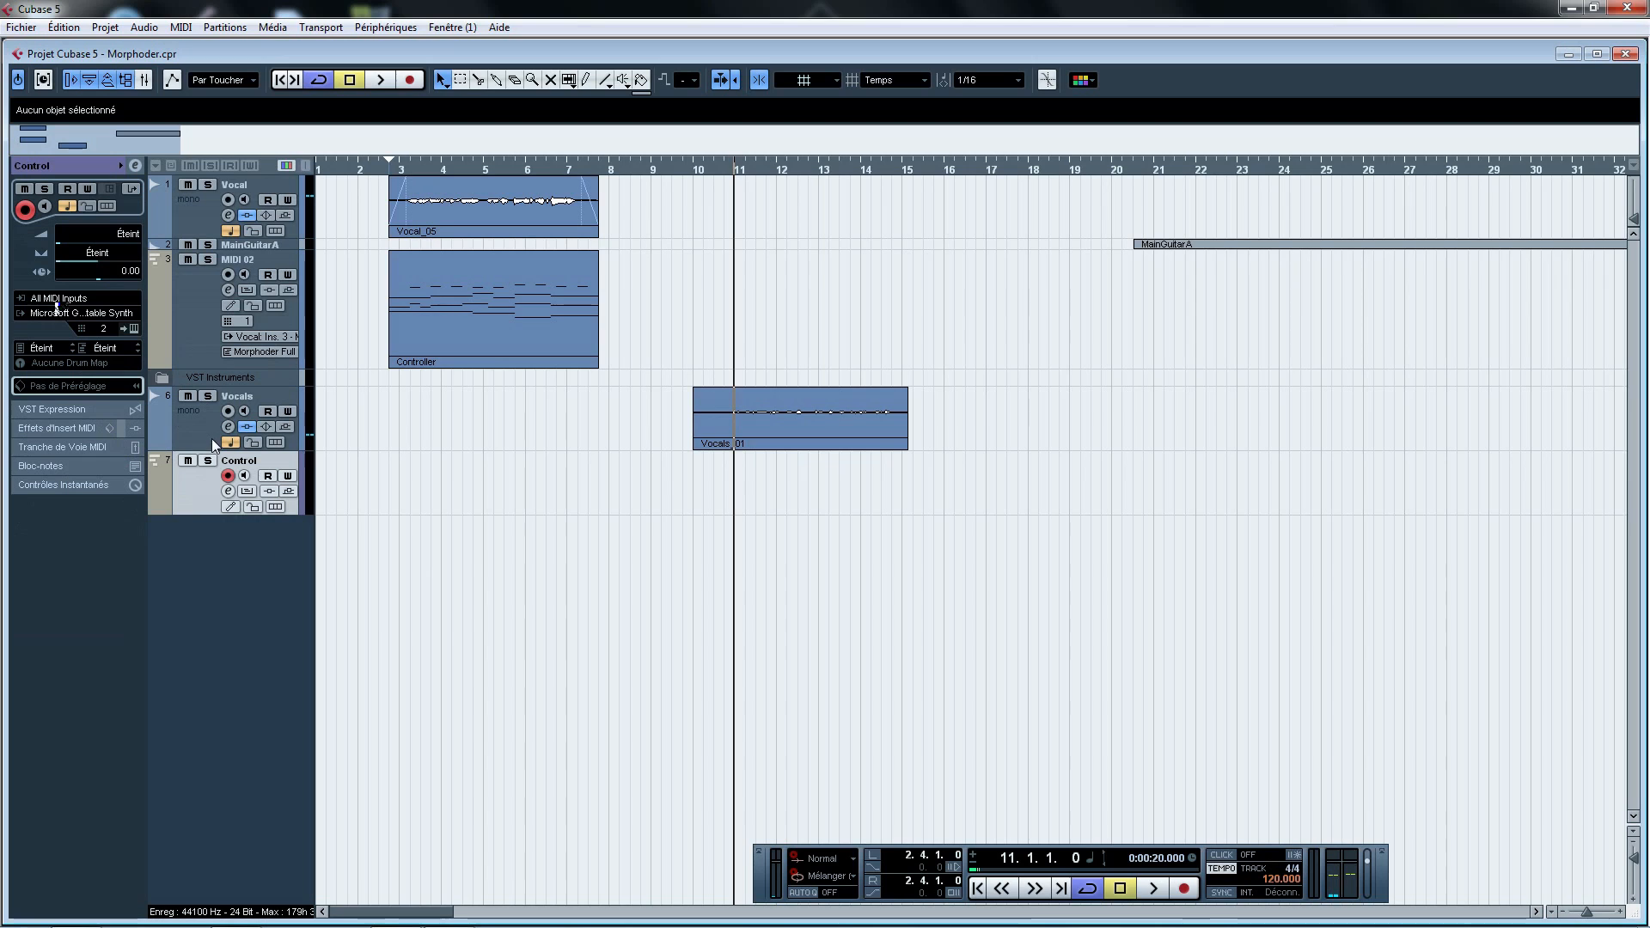
left_click(72, 315)
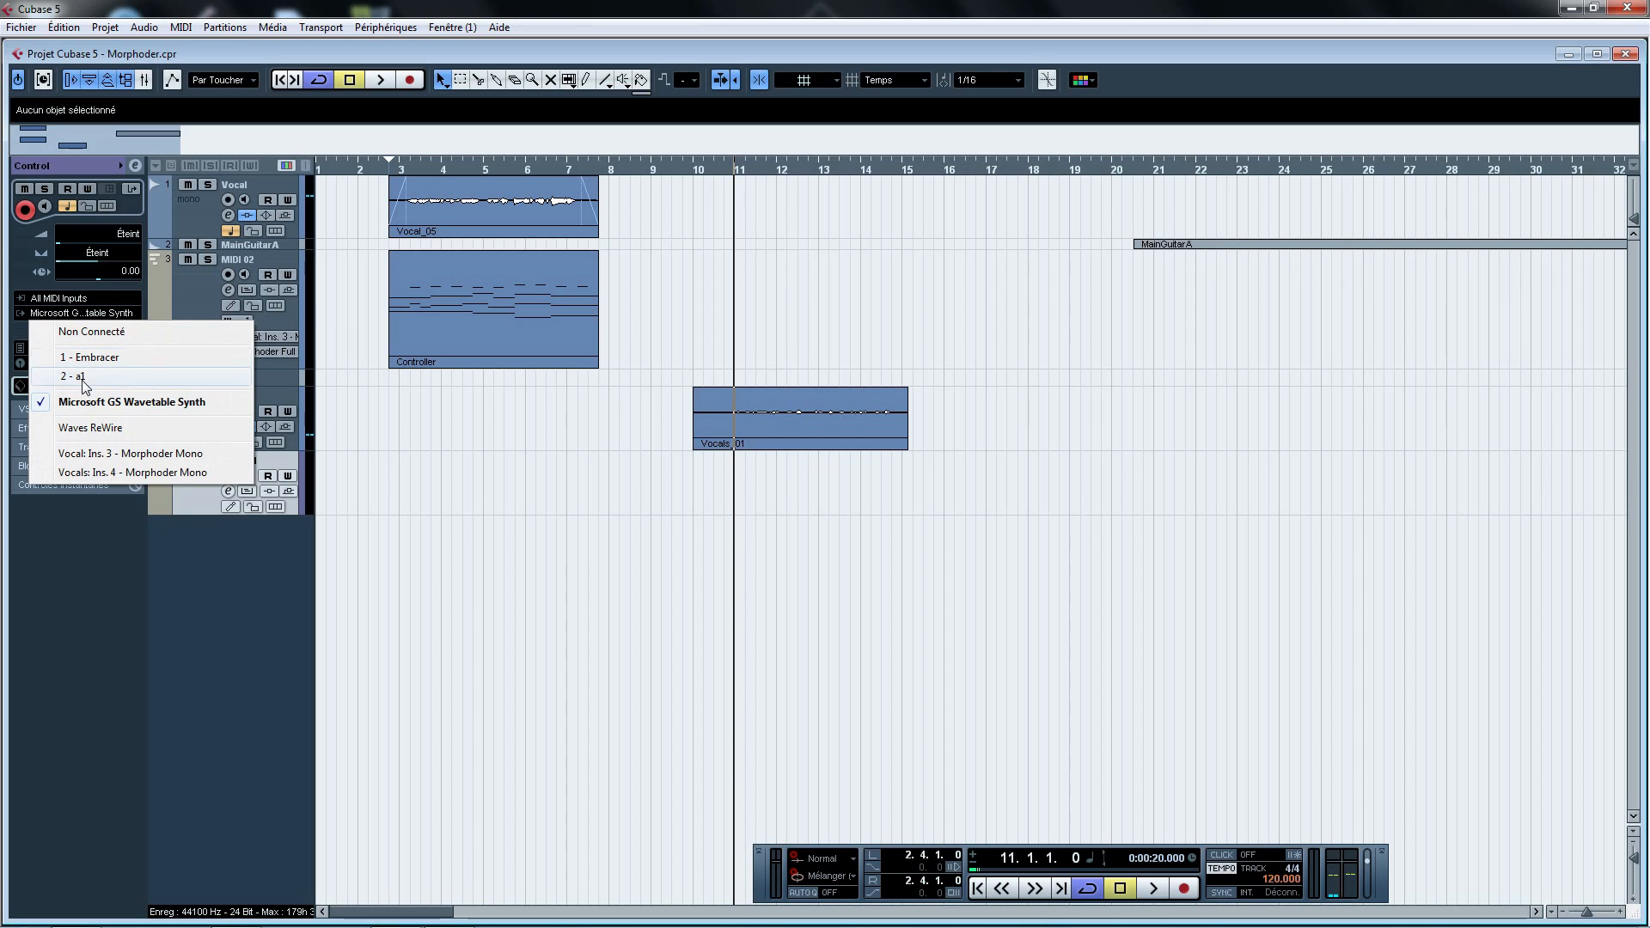
left_click(189, 592)
key("F11")
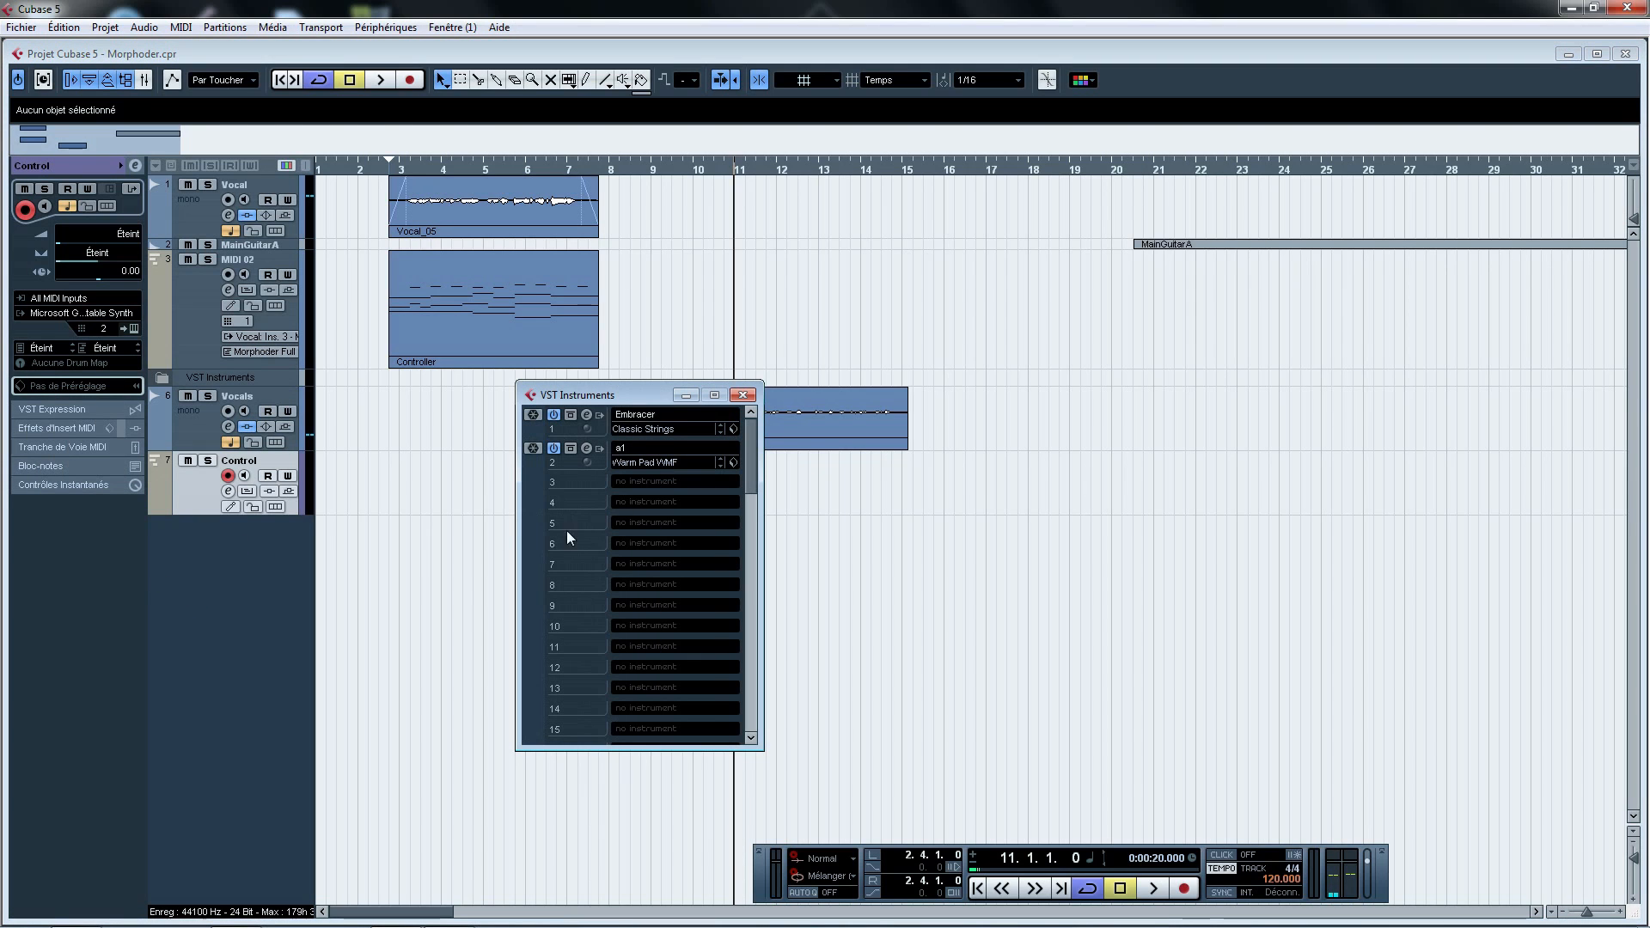
left_click(742, 395)
left_click(86, 314)
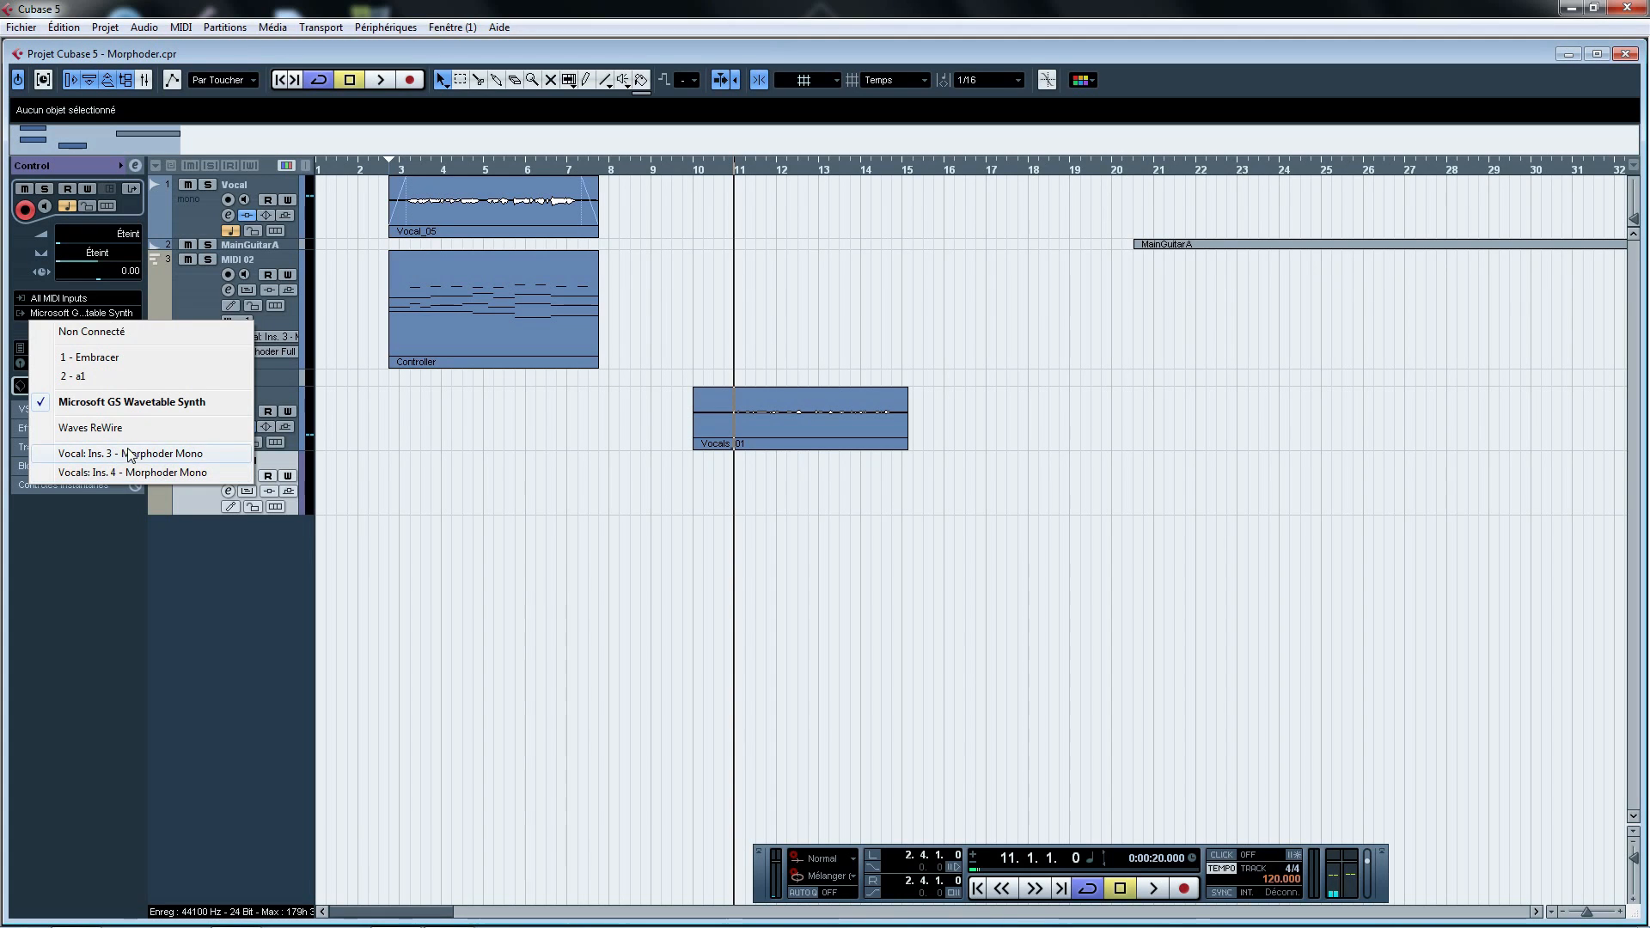
left_click(120, 473)
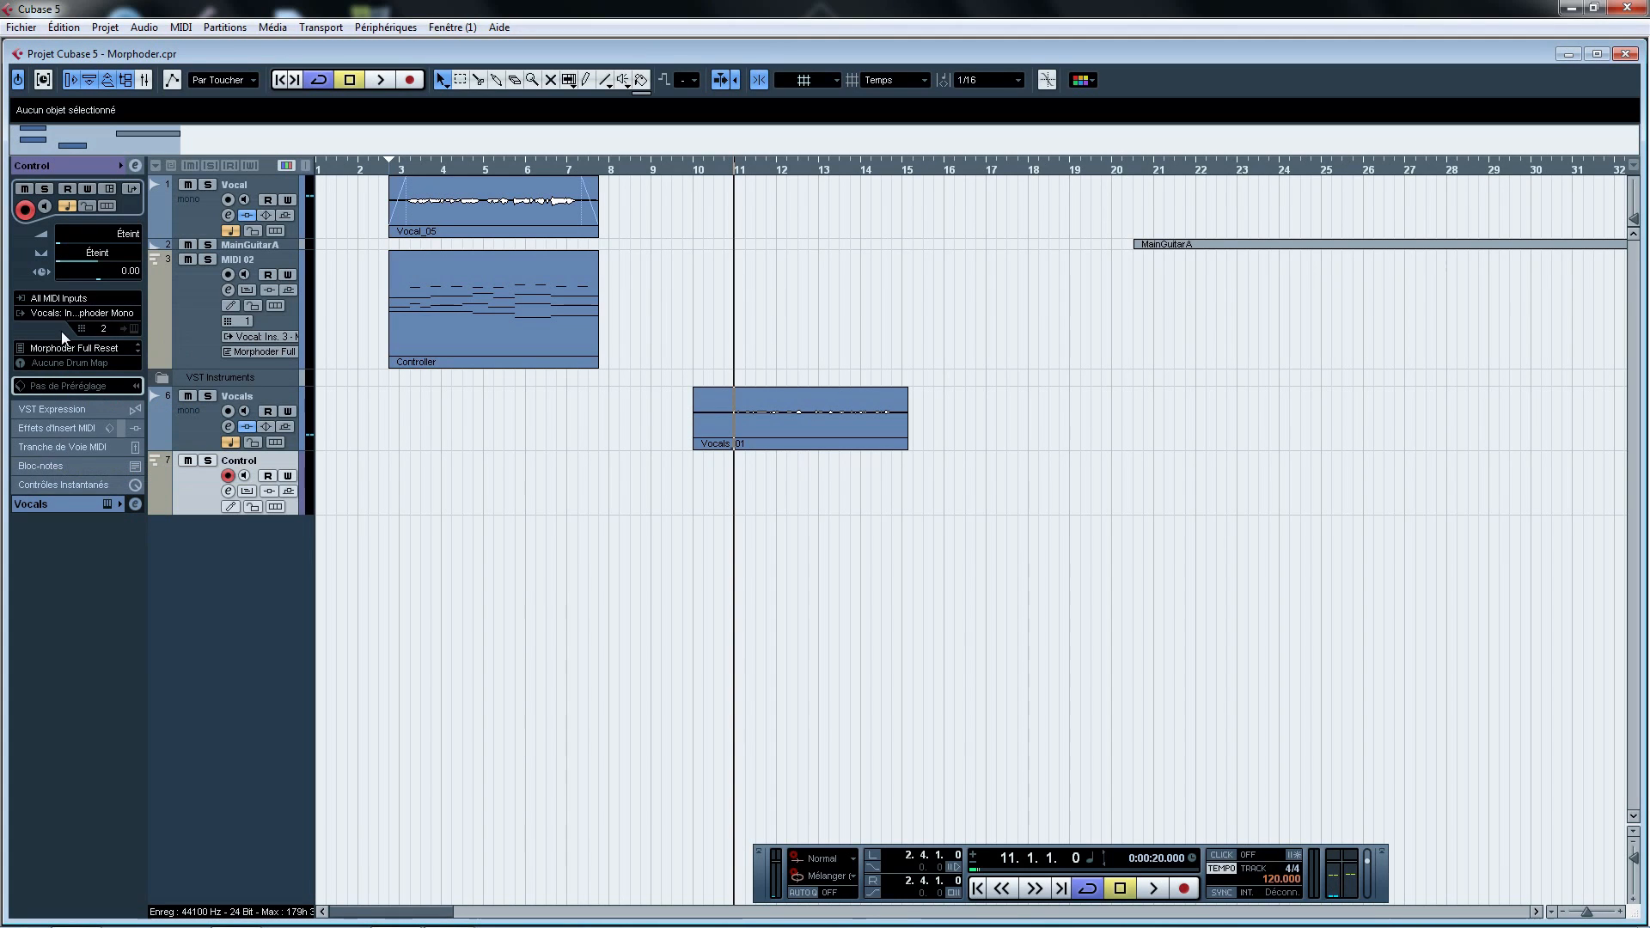
Create a MIDI part from bar 10 to bar 15 on the Control track and draw four long notes in it
left_click_drag(696, 475, 892, 473)
double_click(785, 481)
left_click_drag(296, 385, 698, 386)
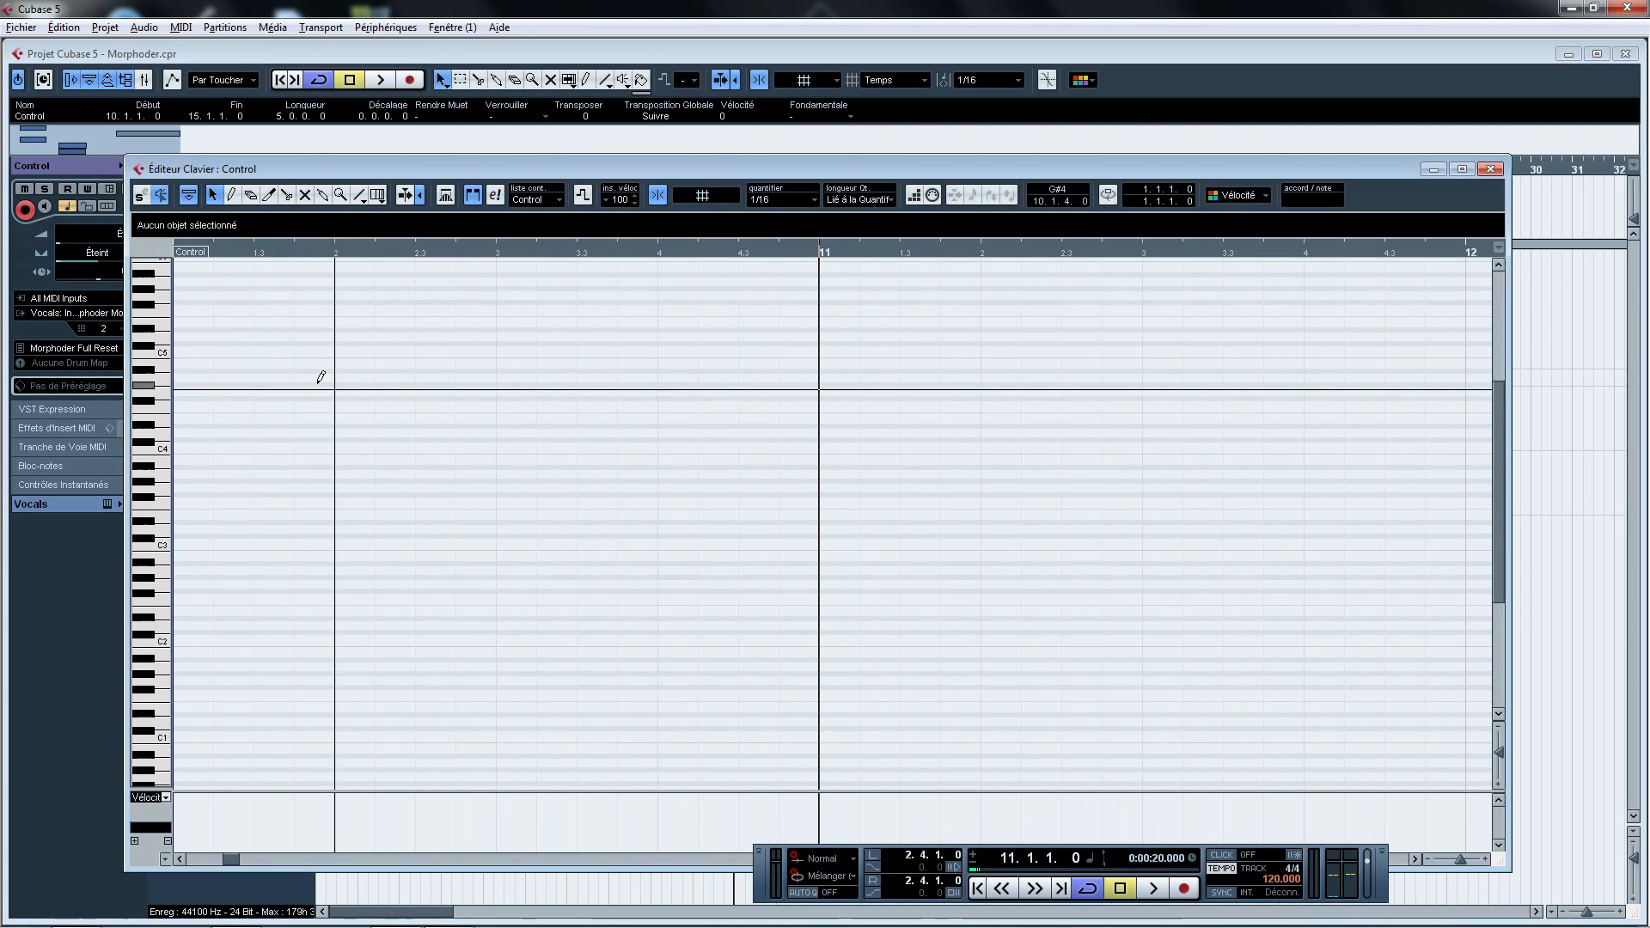
left_click_drag(296, 537, 817, 537)
left_click_drag(579, 478, 980, 479)
left_click_drag(661, 627, 984, 627)
Draw five more notes between about bars 10 and 12 of the Control part, and play the result briefly
left_click(550, 249)
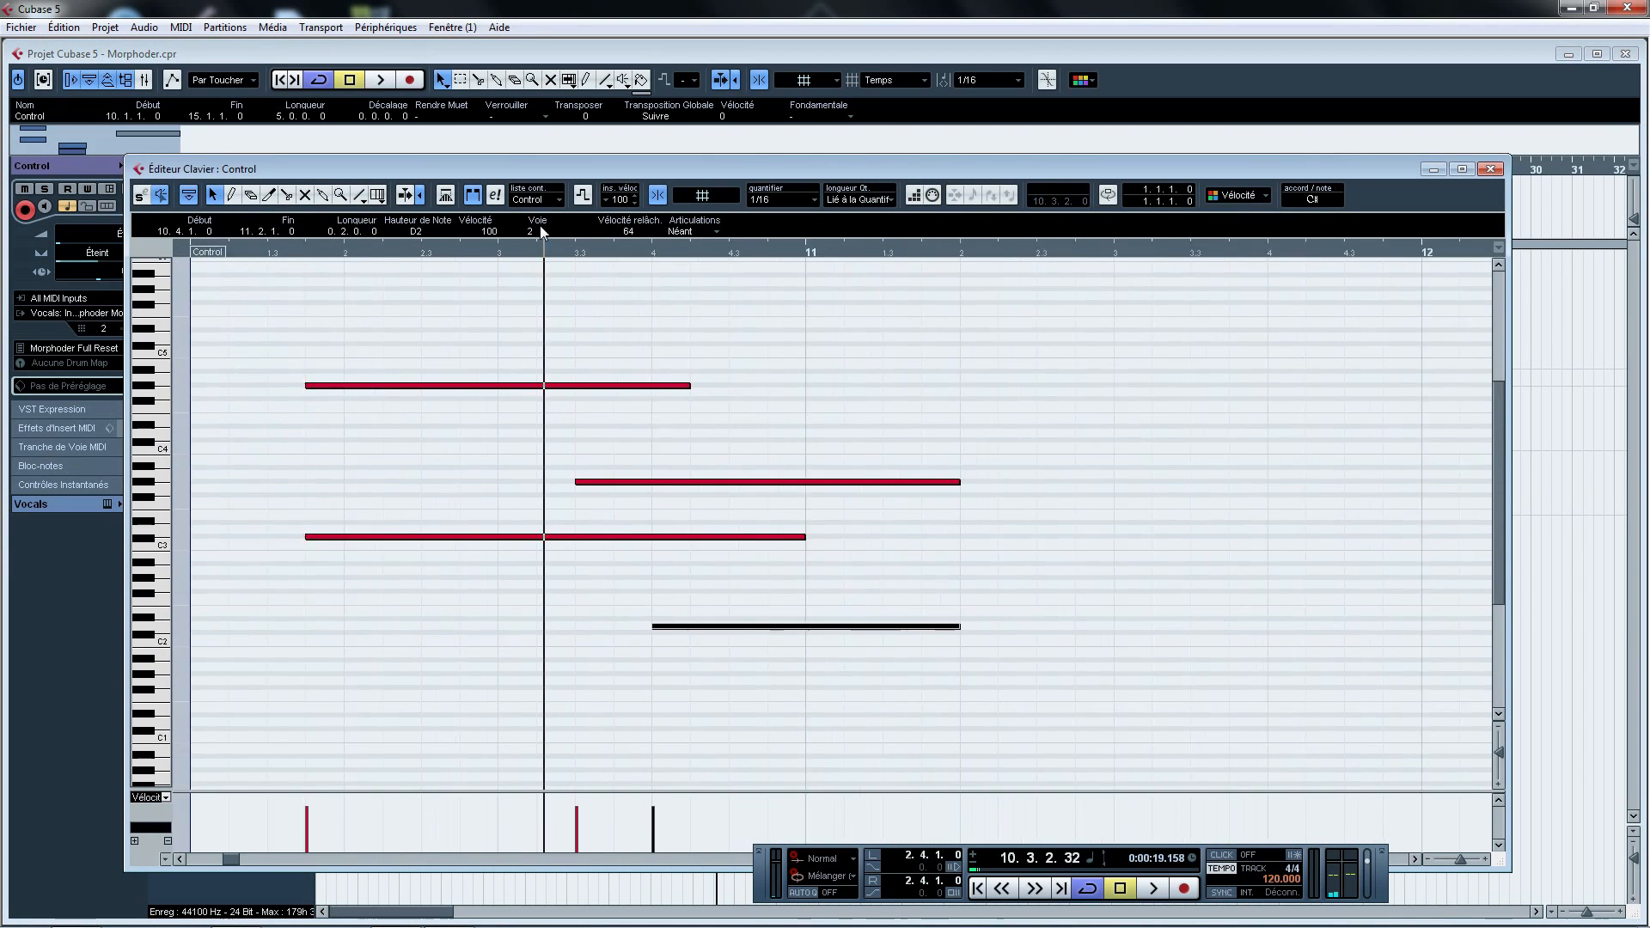
key("g")
key("g")
left_click_drag(633, 398, 820, 398)
left_click_drag(702, 488, 829, 488)
left_click_drag(643, 557, 752, 557)
left_click_drag(593, 640, 712, 640)
left_click_drag(564, 729, 759, 729)
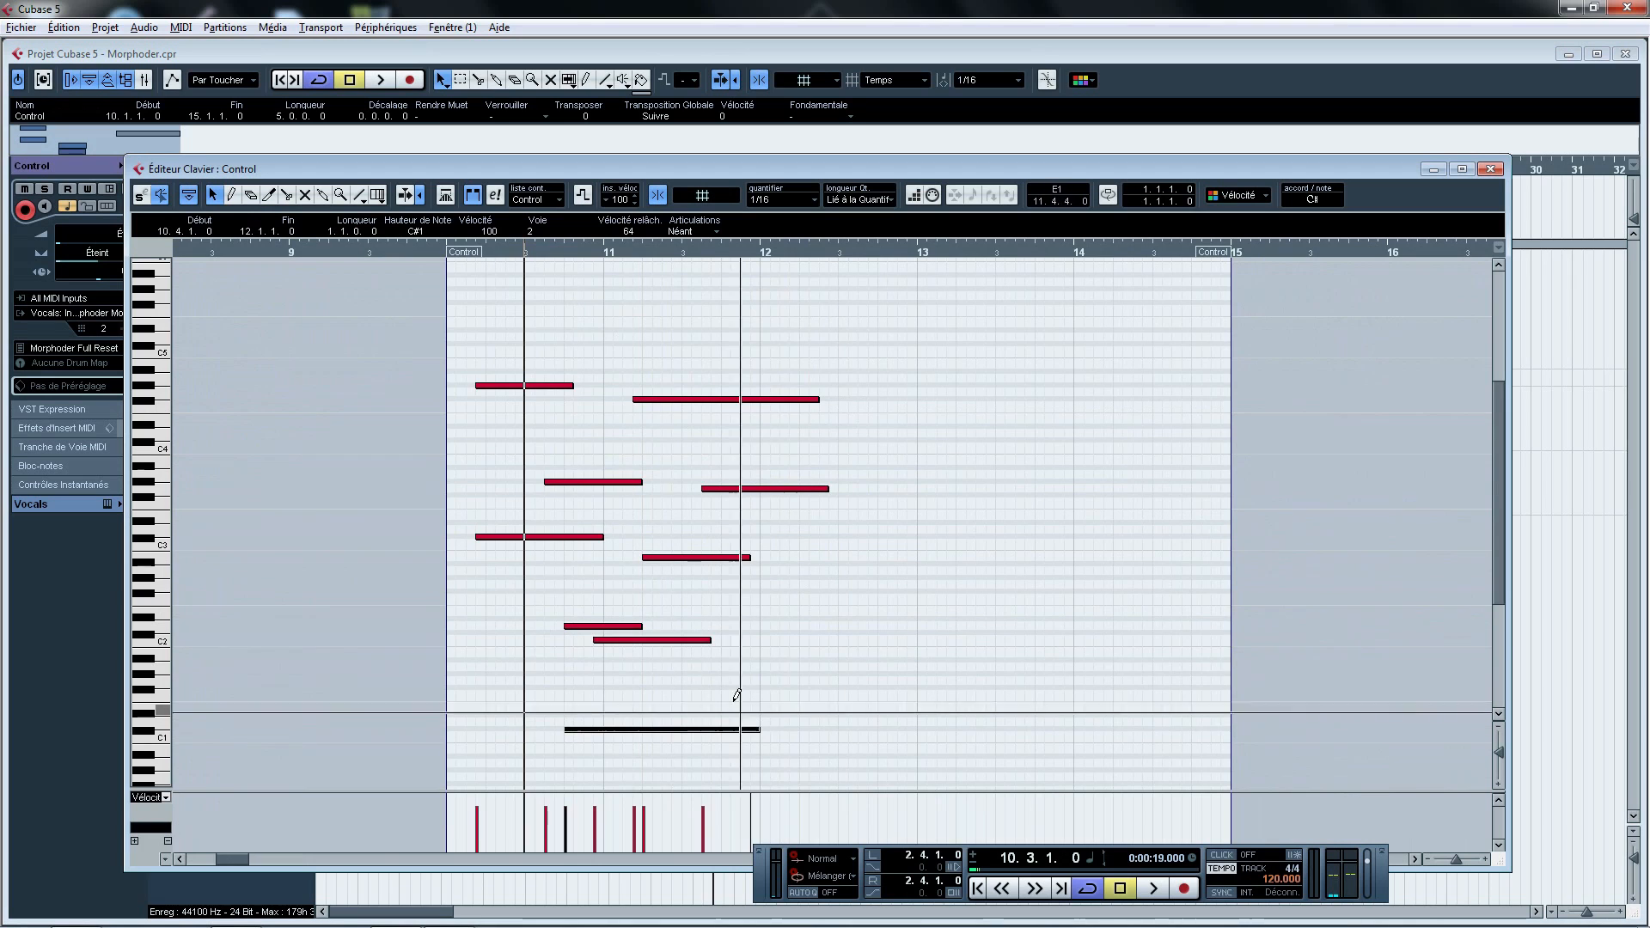
key("space")
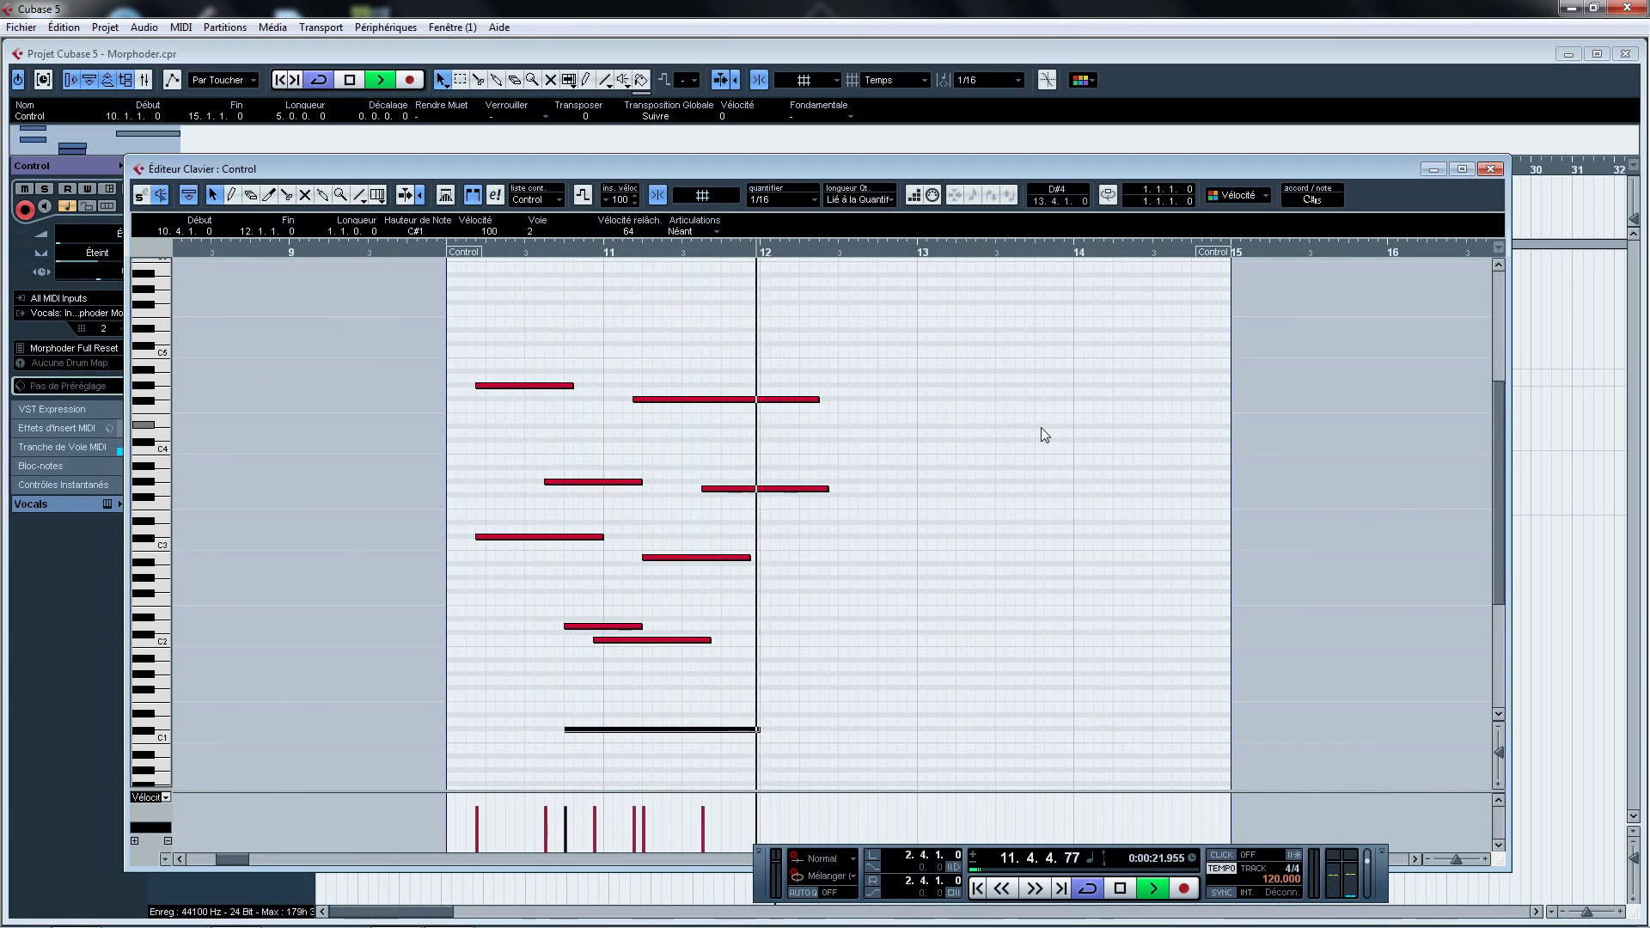
key("space")
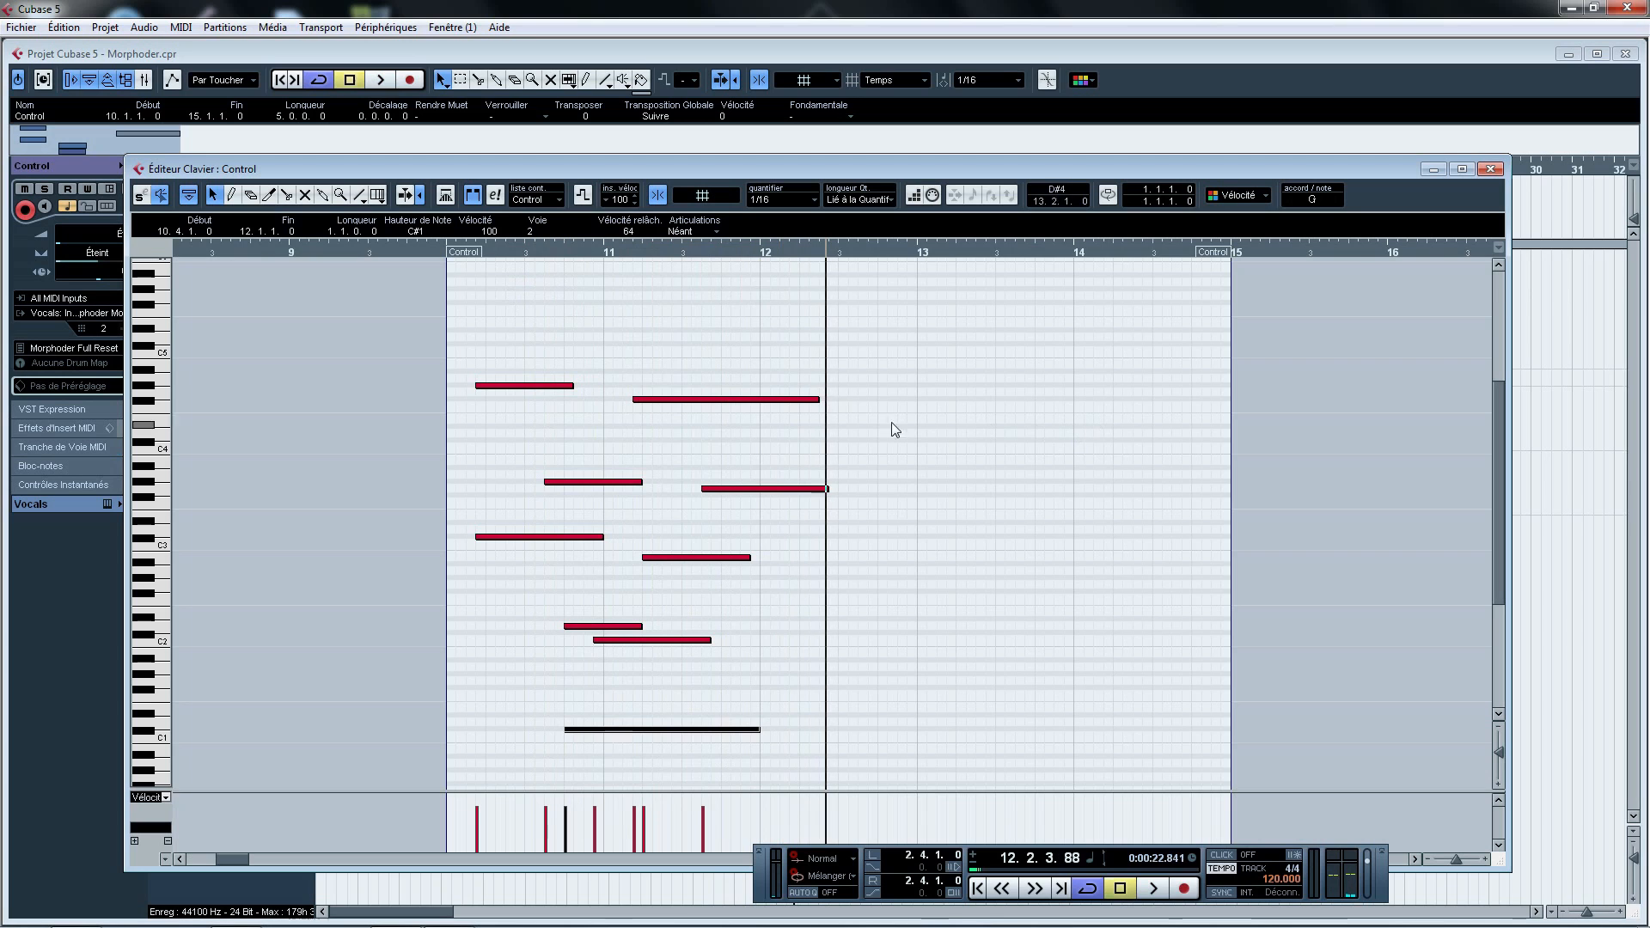
Close the key editor and delete the hand-drawn part from the Control track
left_click(1492, 170)
left_click(791, 425)
left_click(791, 507)
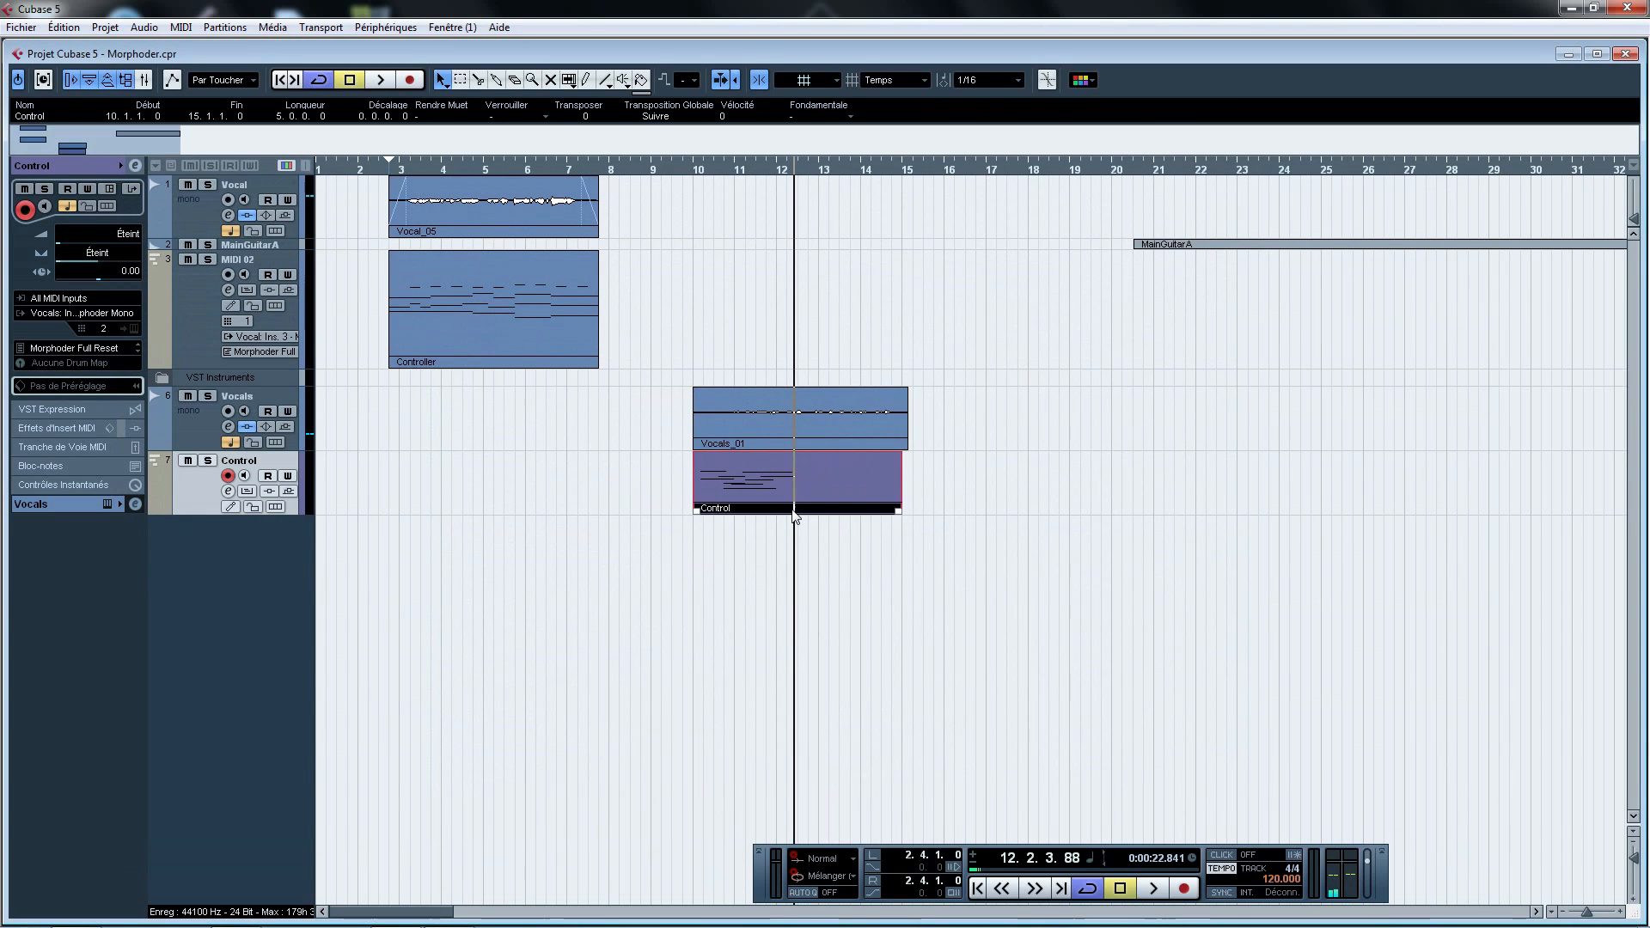
key("Delete")
Copy the MIDI 02 track's Controller part onto the Control track, starting at 10.3.1
left_click_drag(507, 367, 813, 506)
left_click(623, 391)
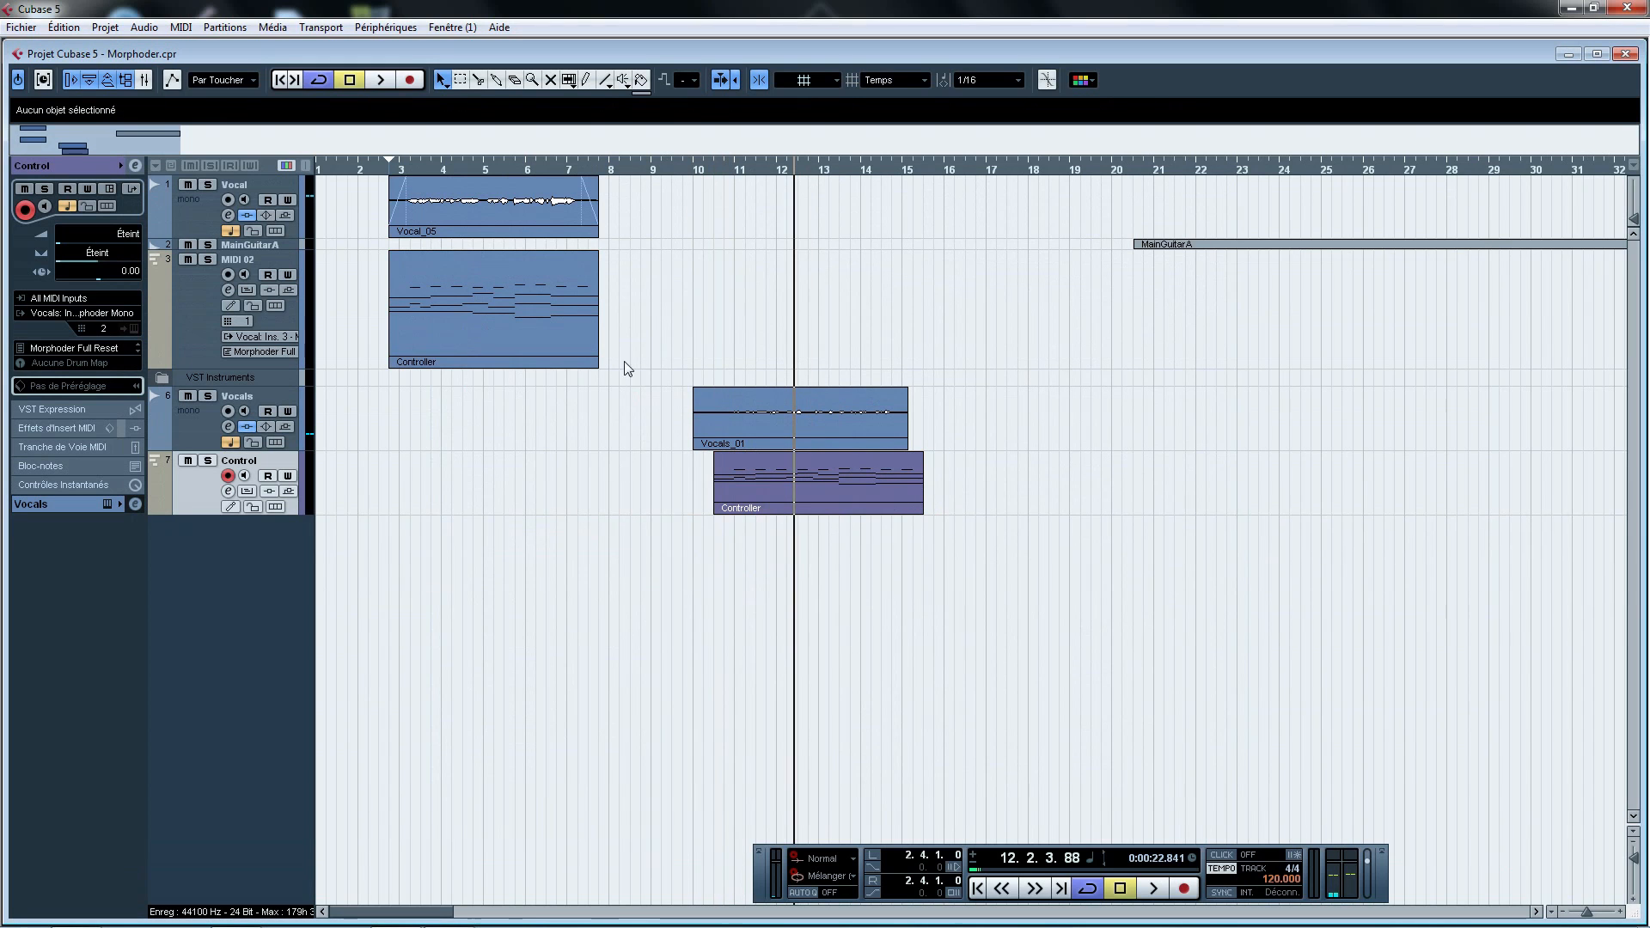
scroll(745, 199, "up", 3)
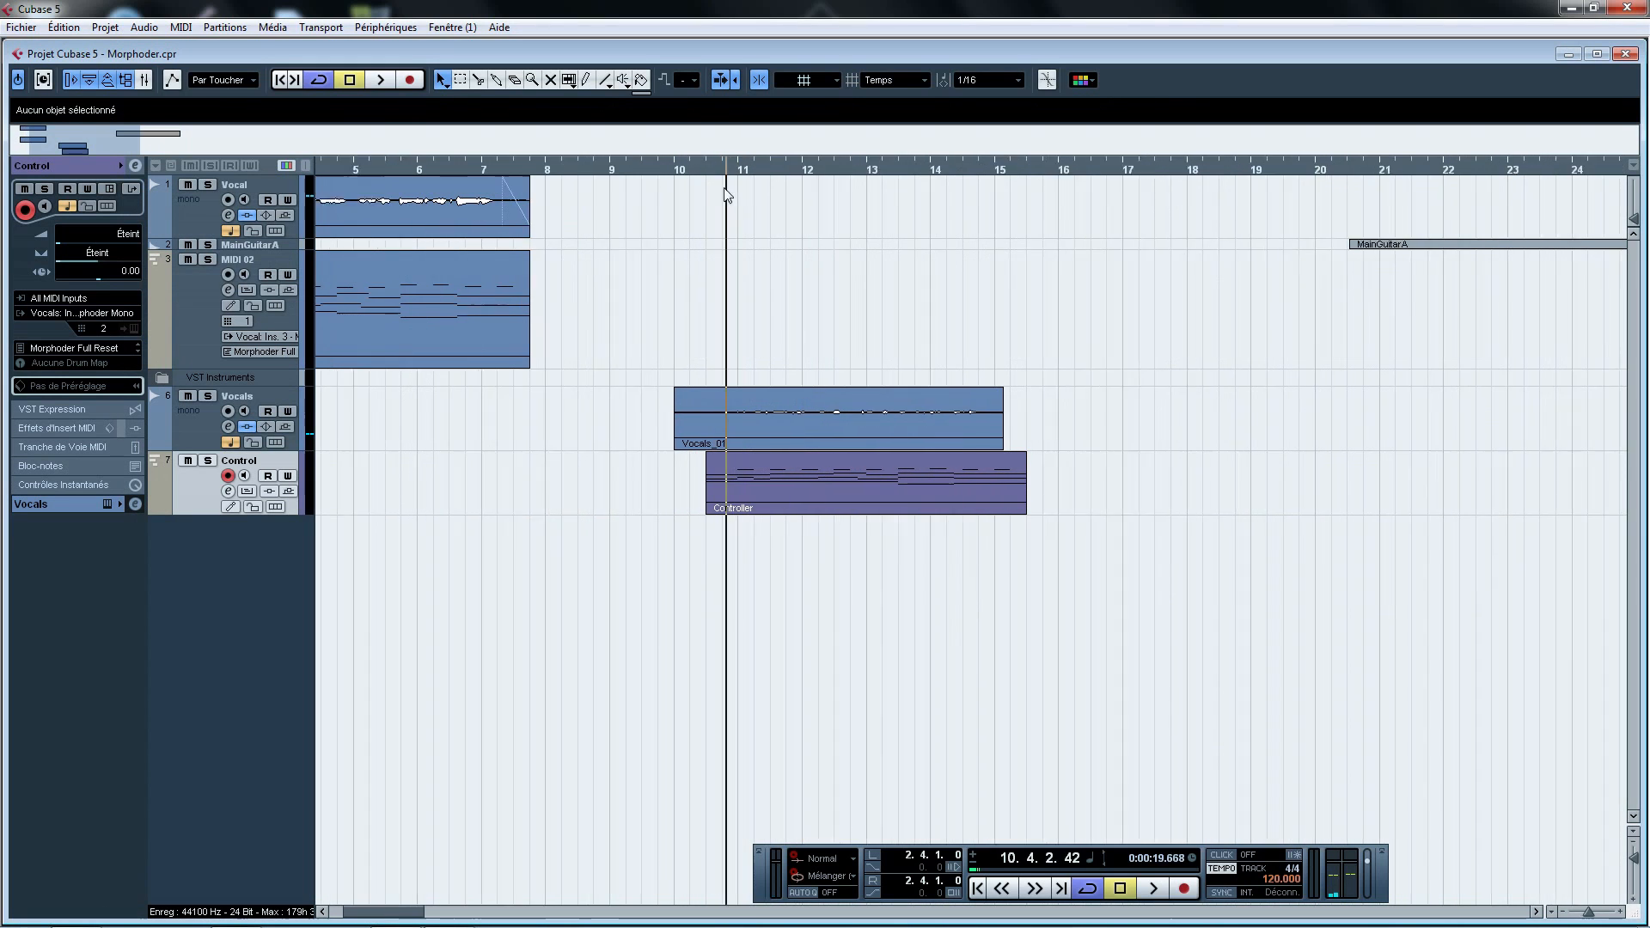
Open the copied Controller part in the key editor, examine its melody and chord notes, and close it
double_click(796, 509)
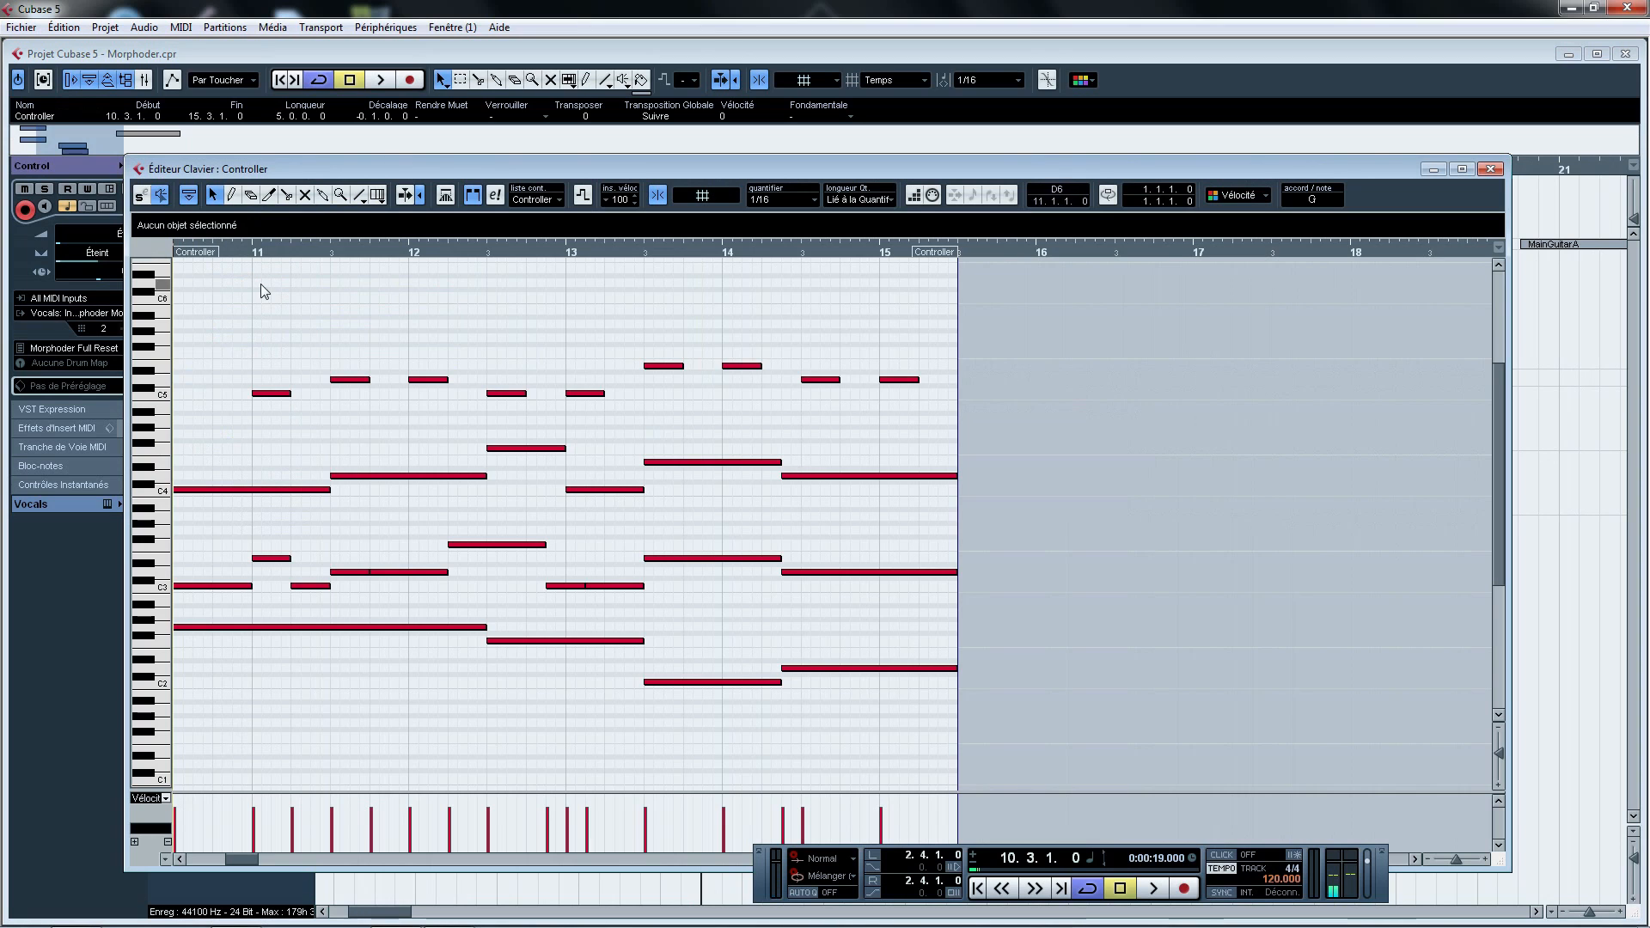
left_click_drag(261, 284, 973, 701)
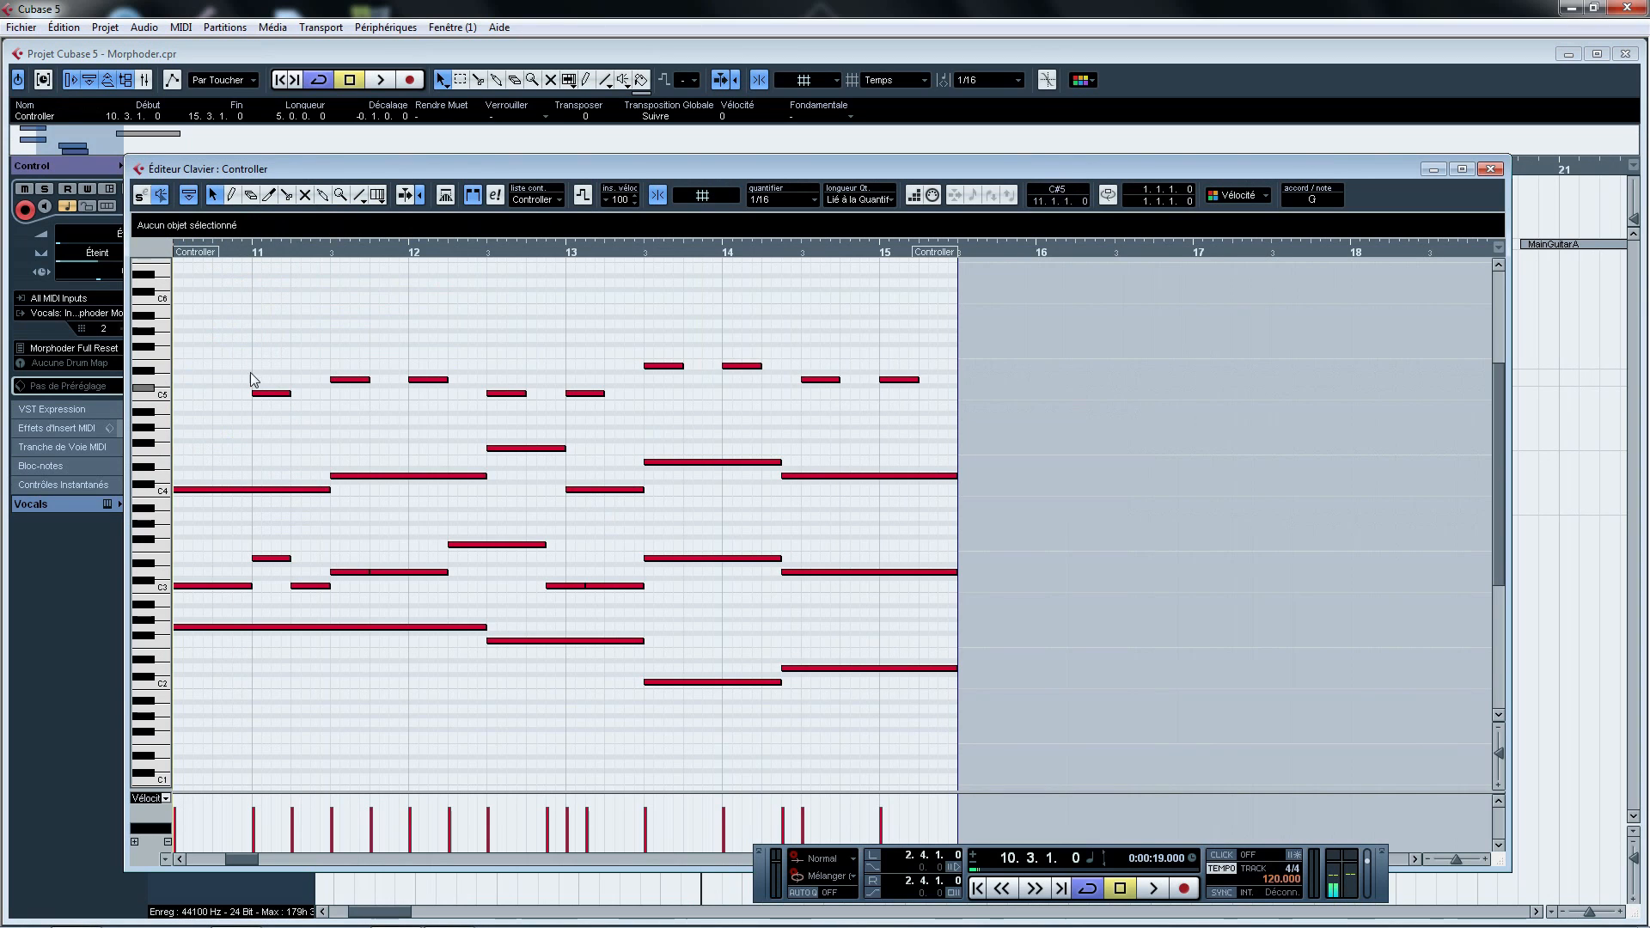
left_click(636, 394)
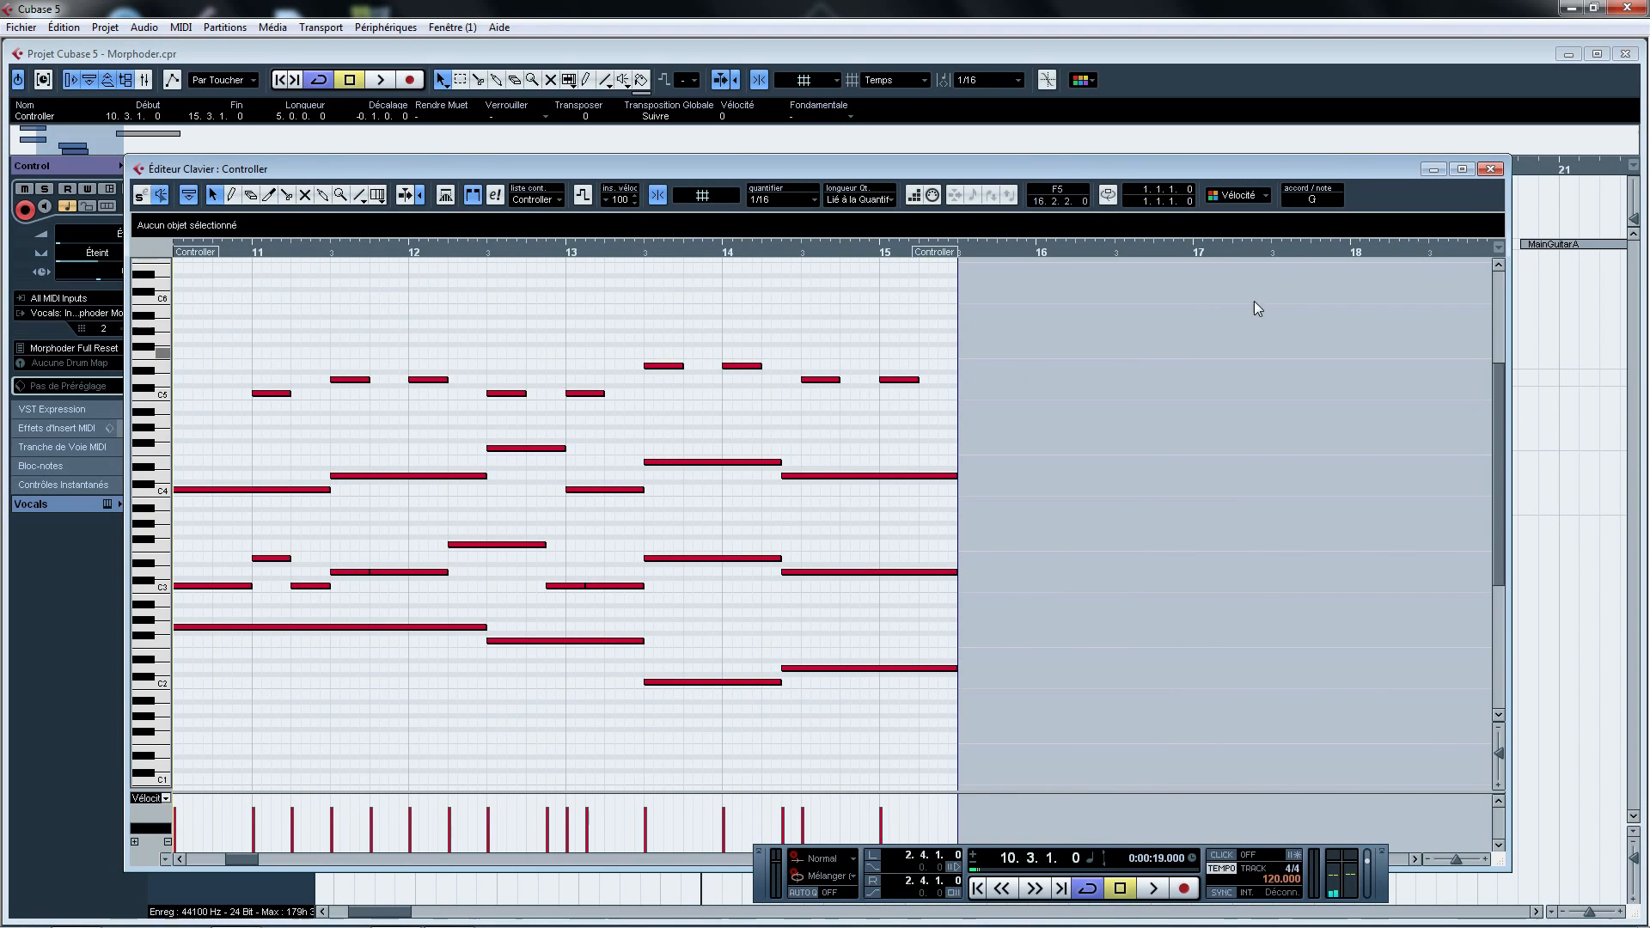
left_click(1491, 168)
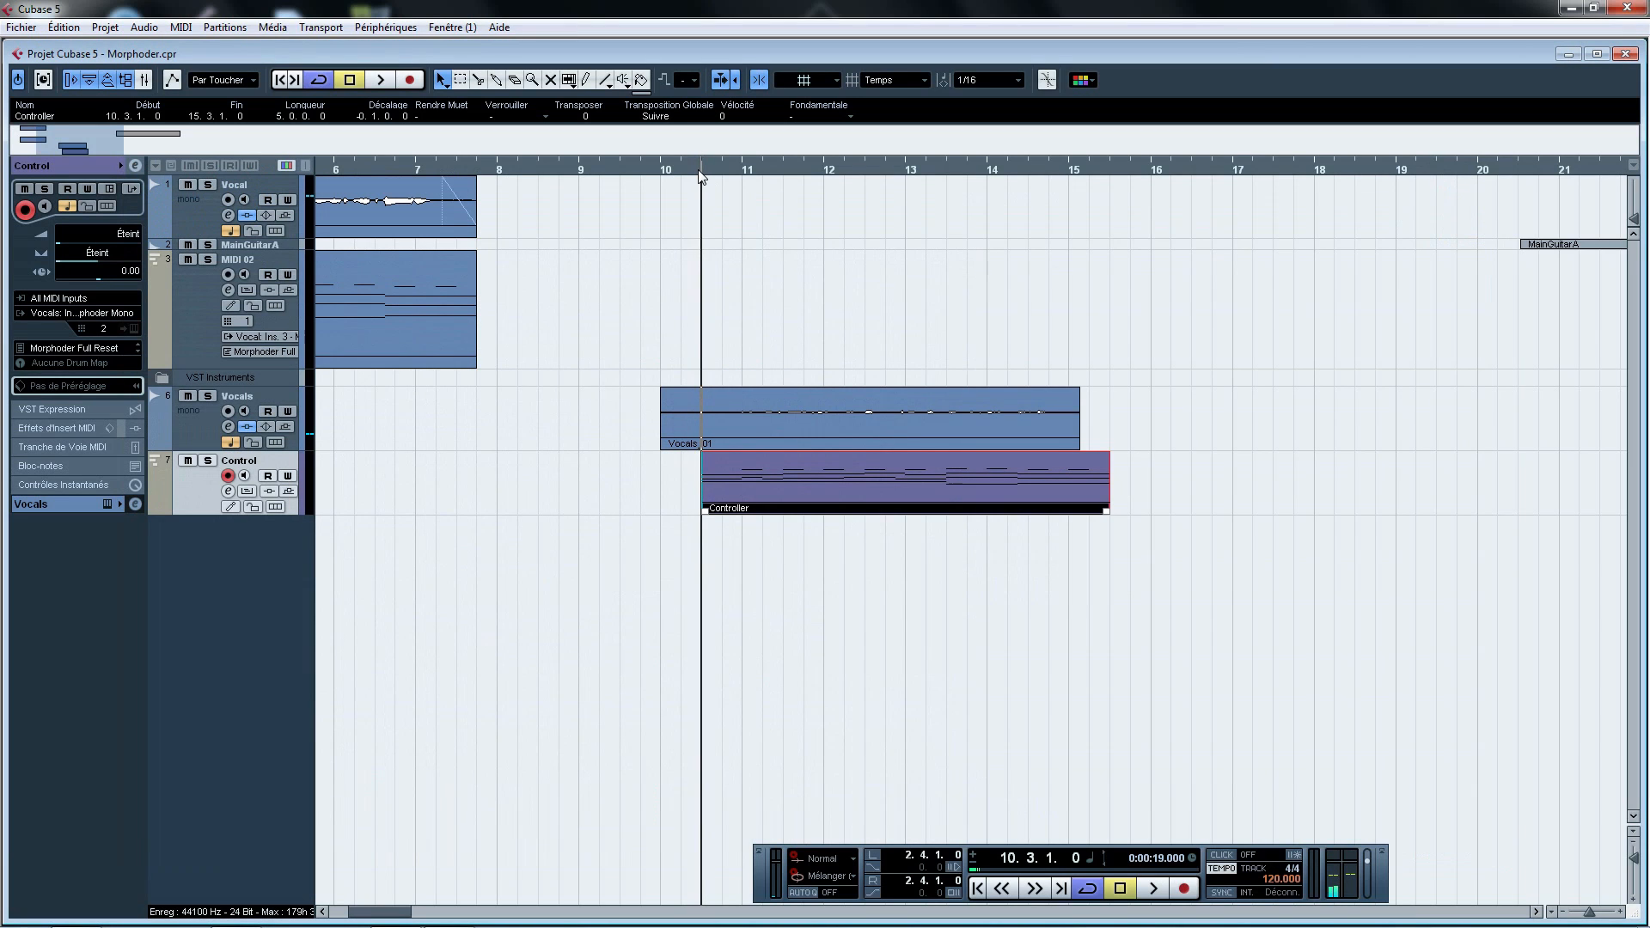
Play the vocal with the Controller part from 10.3.1, and open the Morphoder window of the Vocals track during playback
key("space")
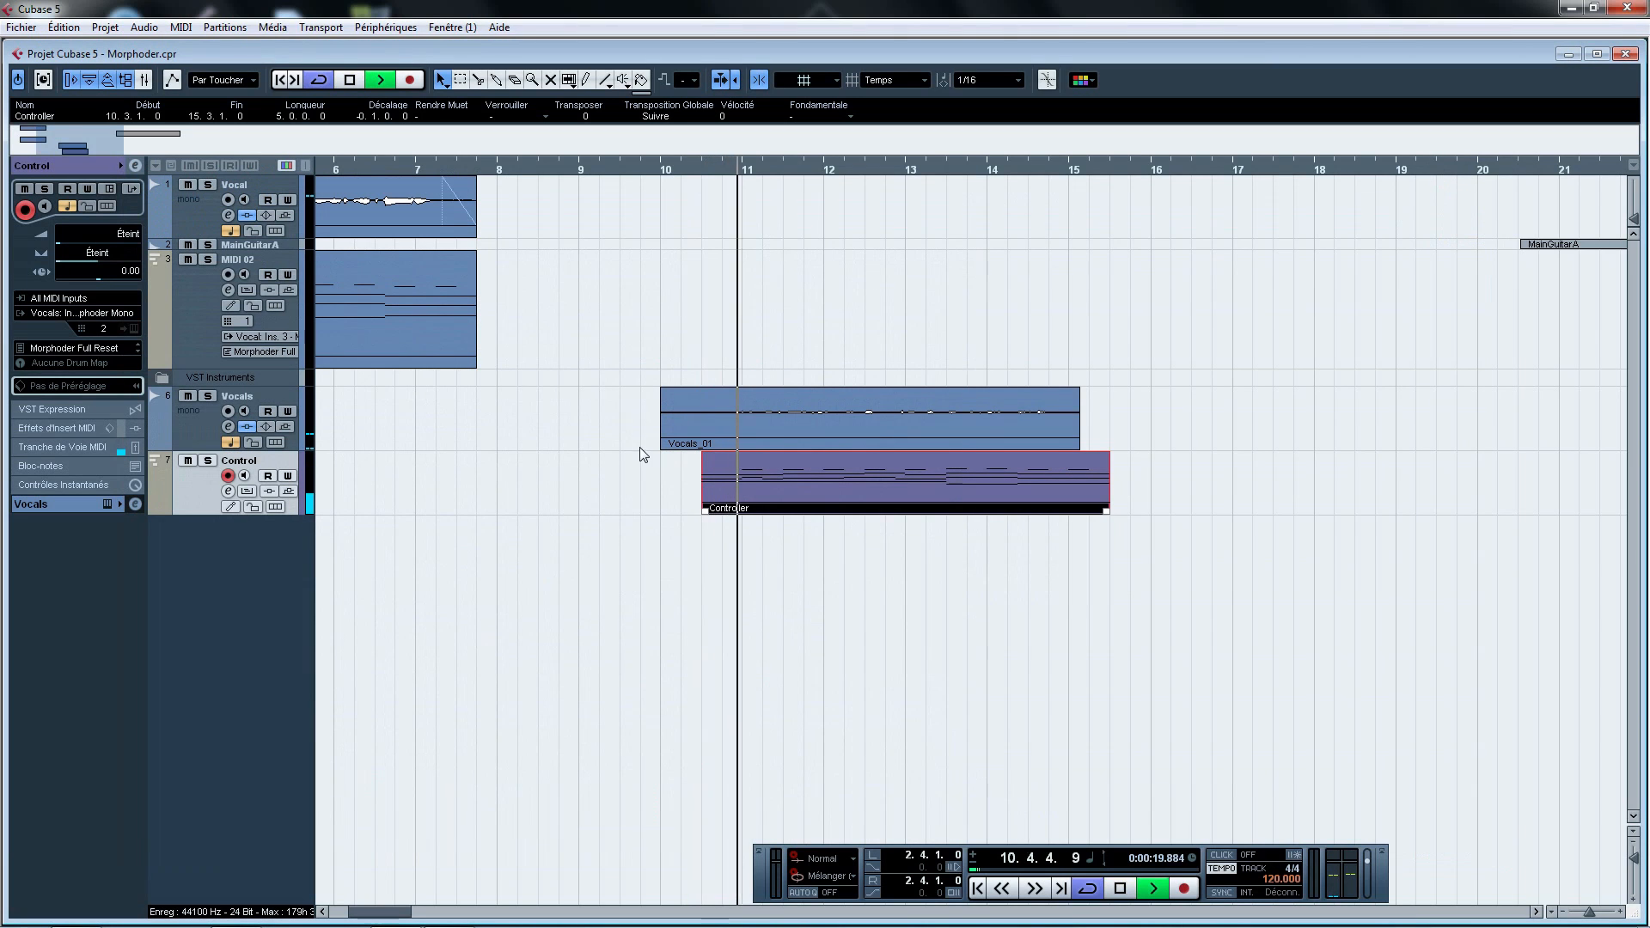
left_click_drag(35, 140, 13, 140)
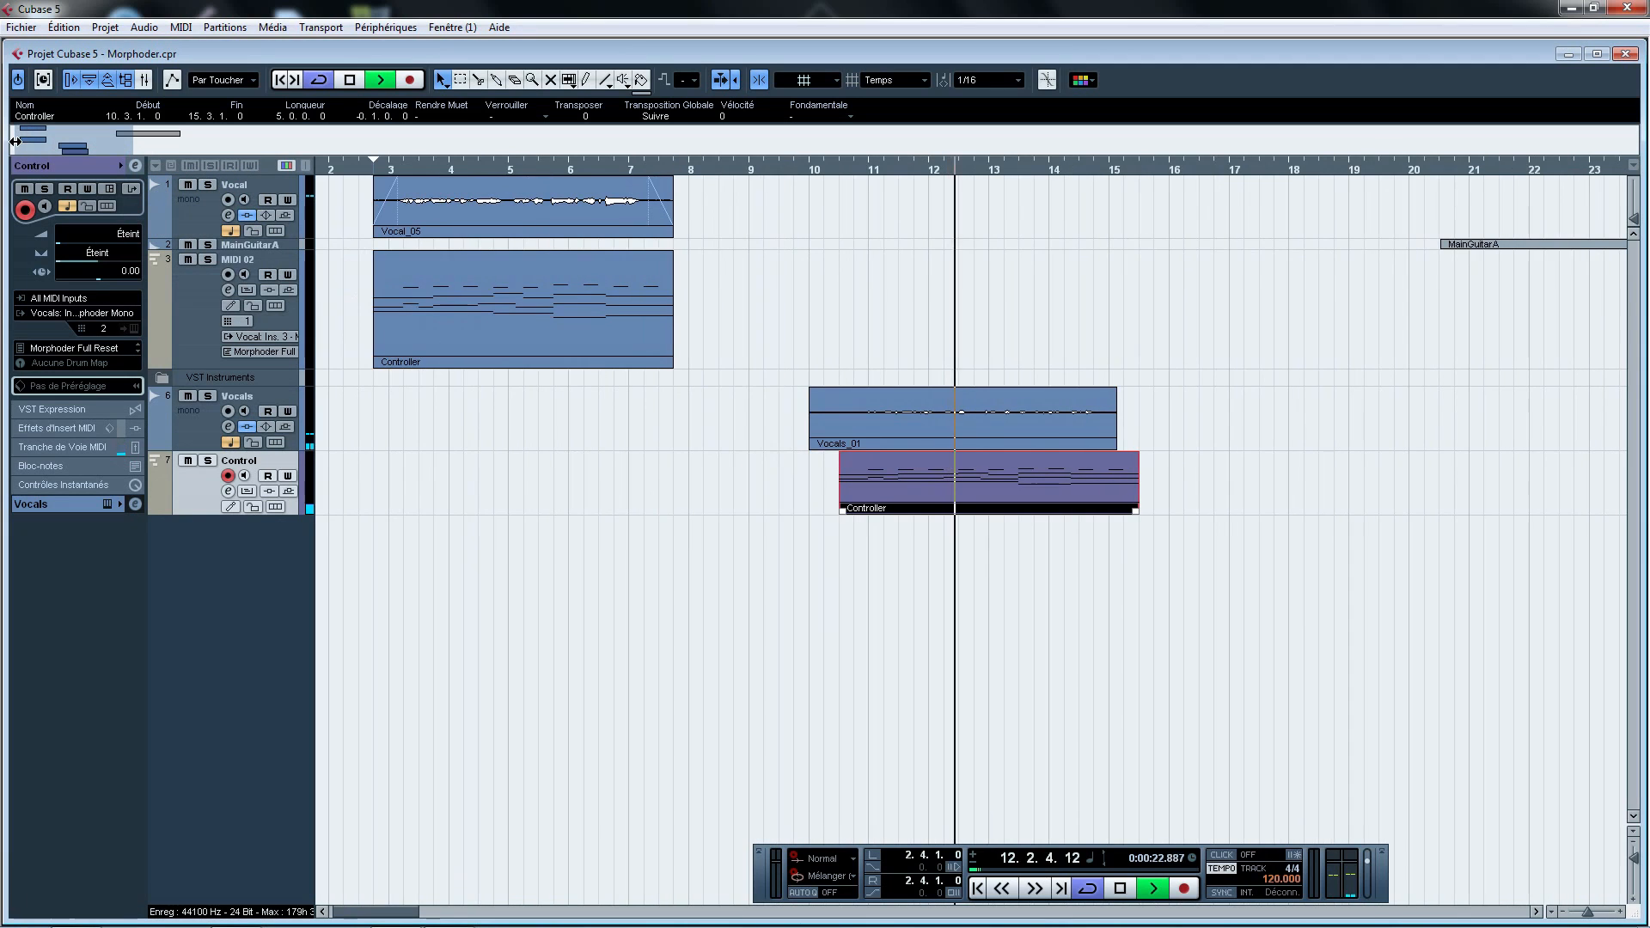
left_click(195, 435)
left_click(75, 344)
key("space")
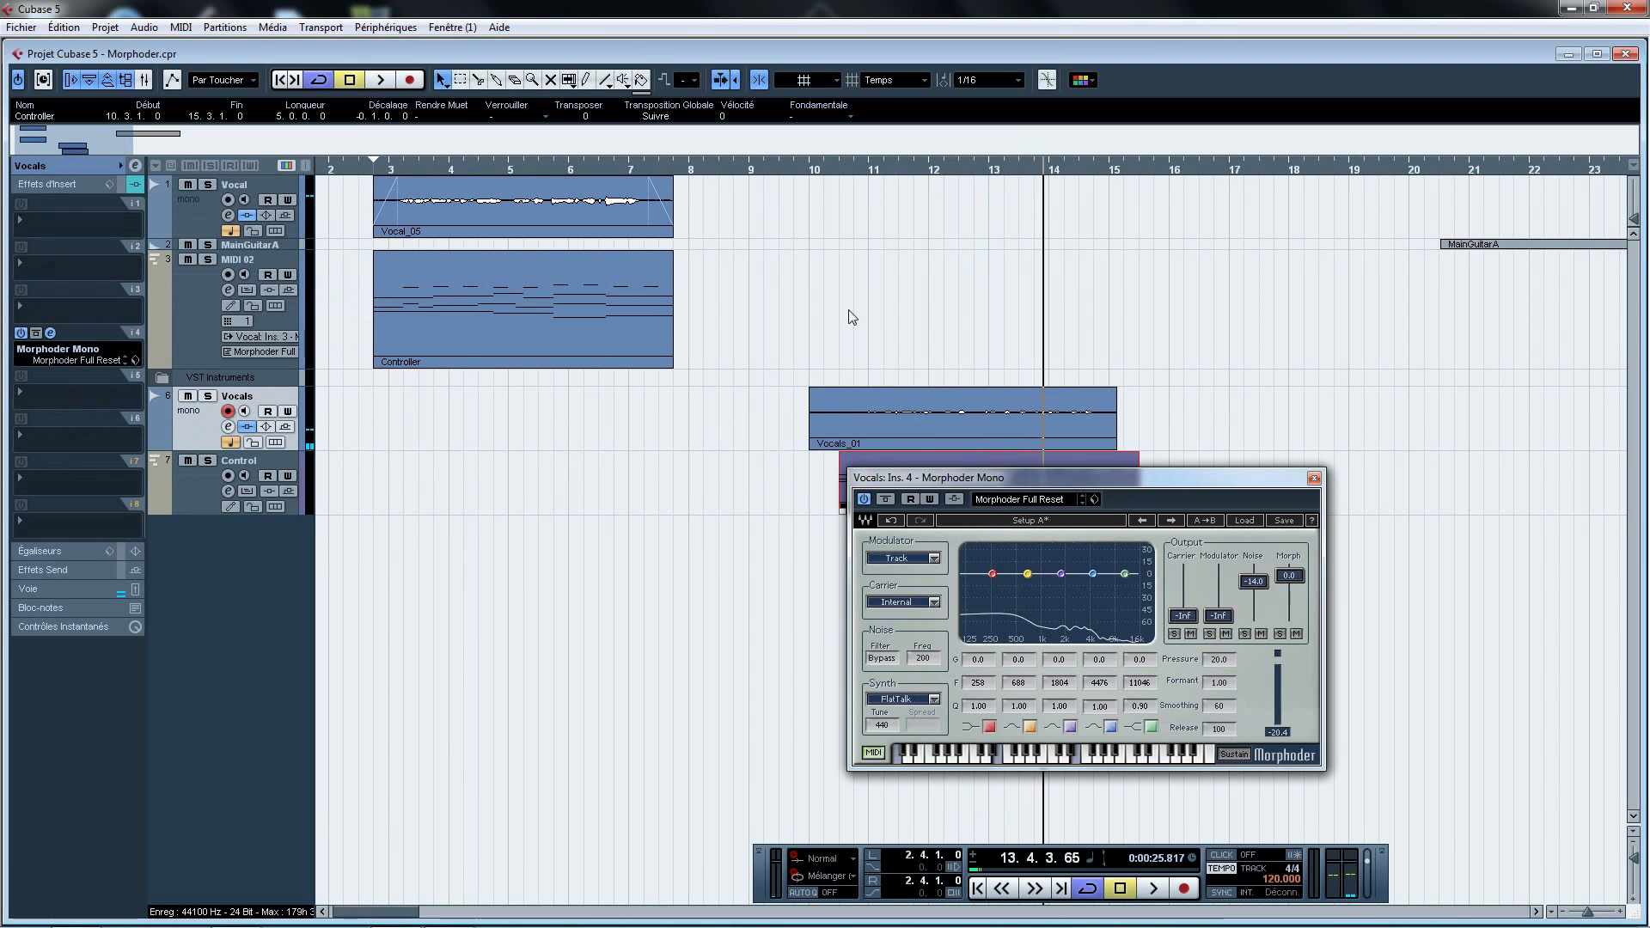
During playback, set Morphoder's EQ bands to 18.6 at 301 Hz, 7.7 at 1593 Hz and -17.3 at 4264 Hz, then close its window
left_click(858, 170)
key("space")
left_click_drag(993, 574, 1059, 569)
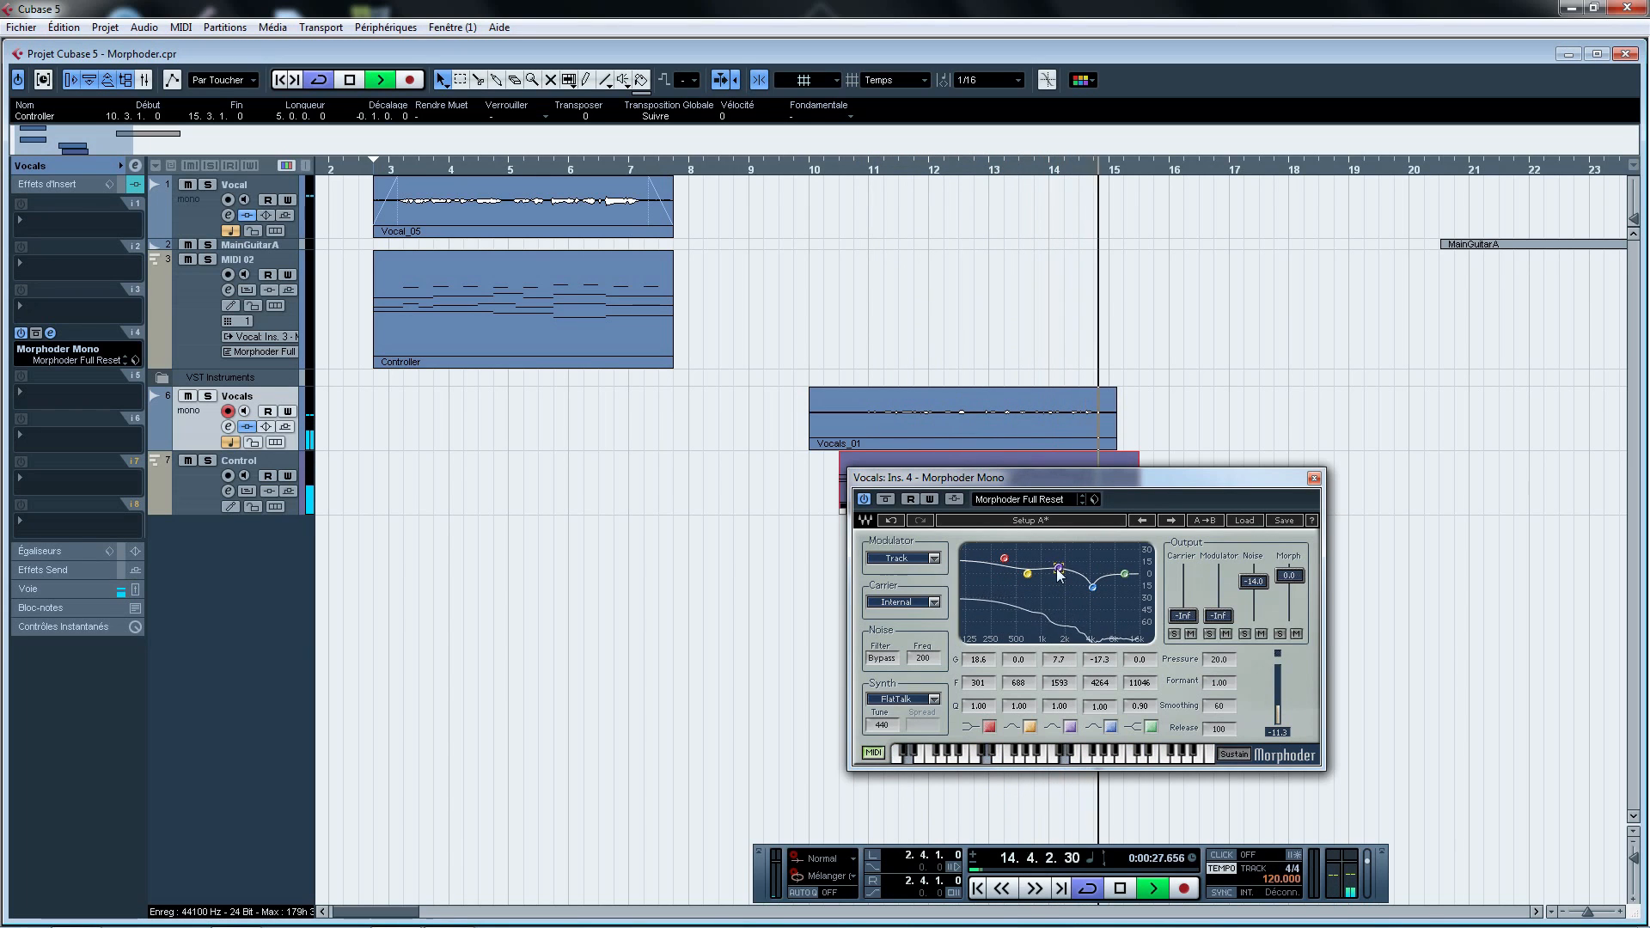
key("space")
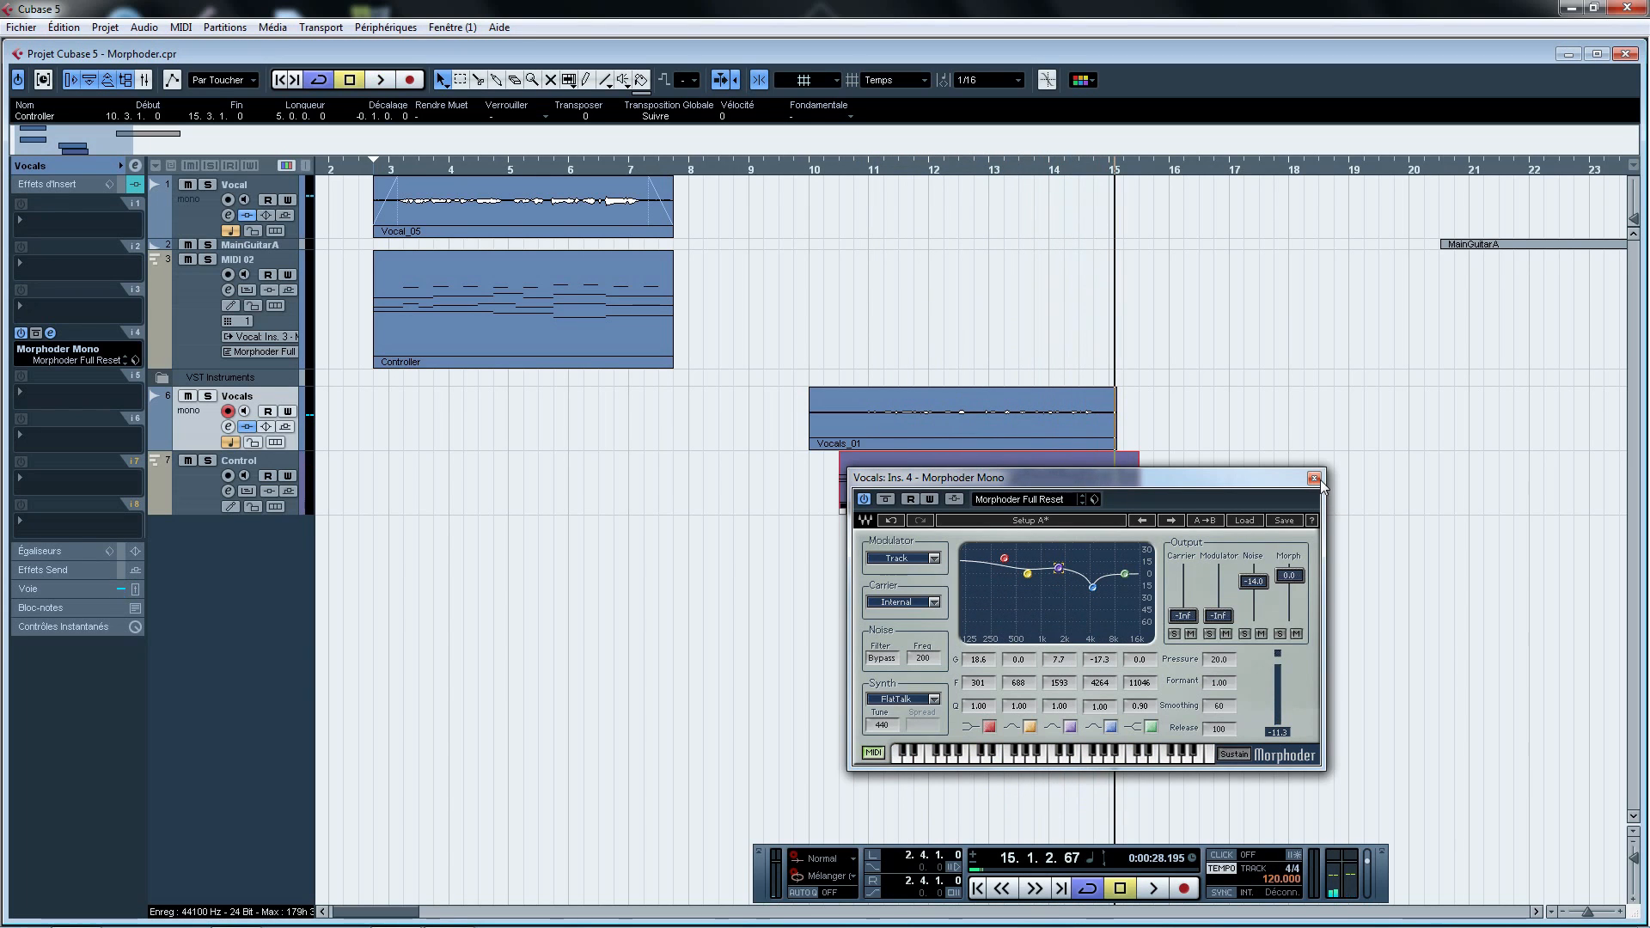
left_click(1315, 479)
left_click(1196, 538)
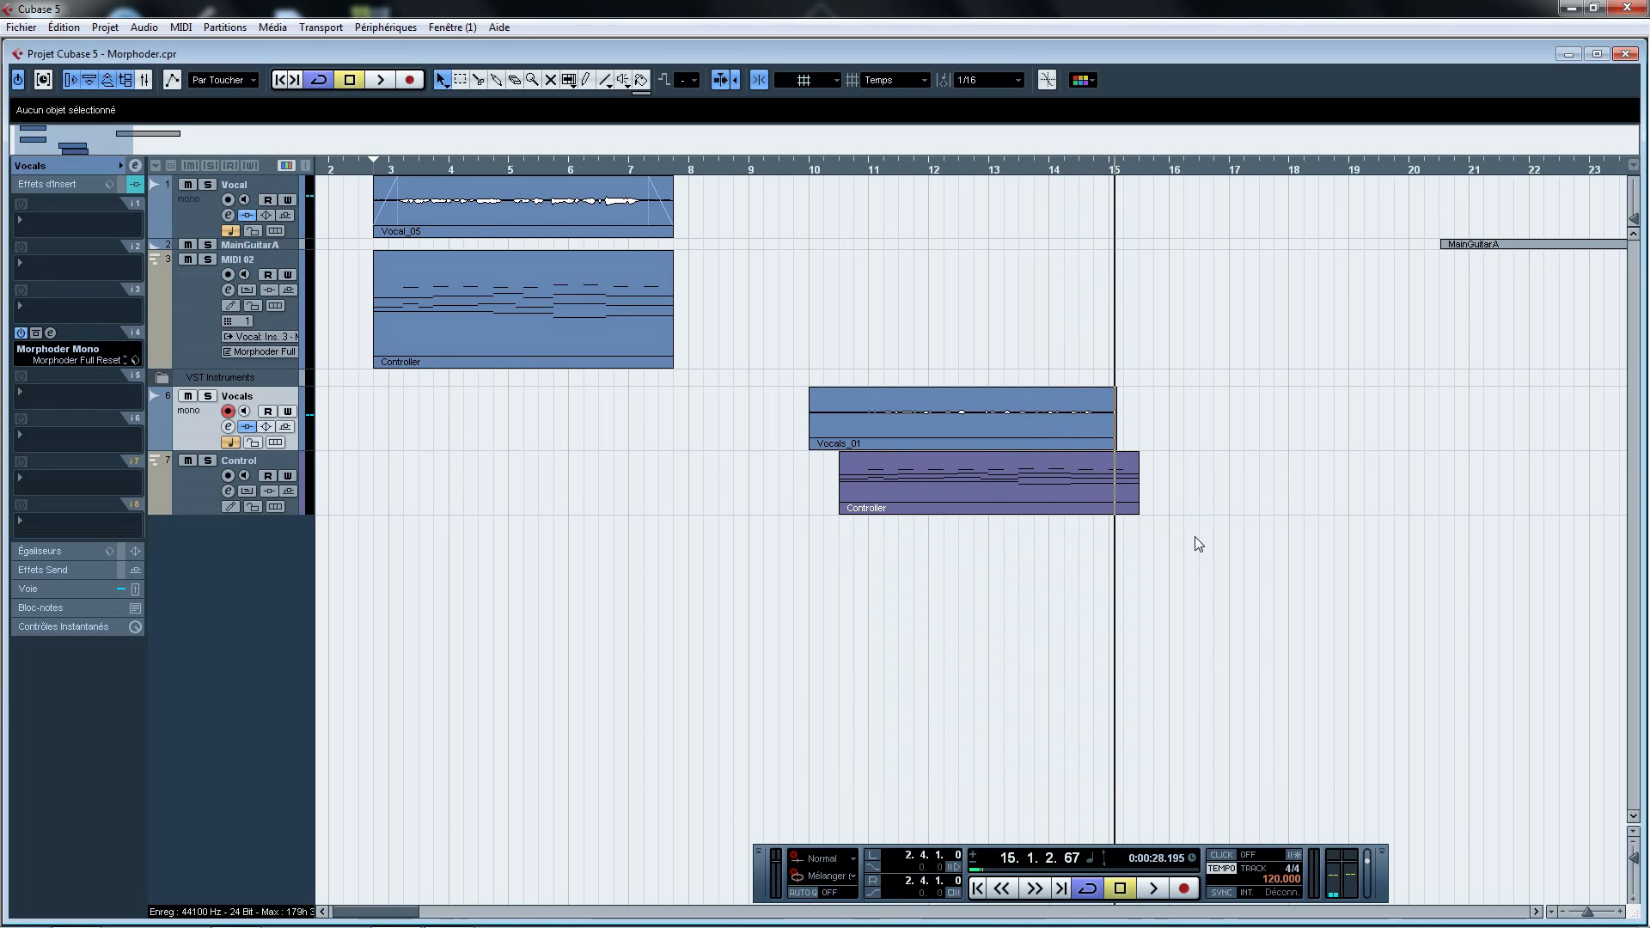
left_click_drag(1209, 395, 790, 556)
left_click(789, 554)
left_click(177, 496)
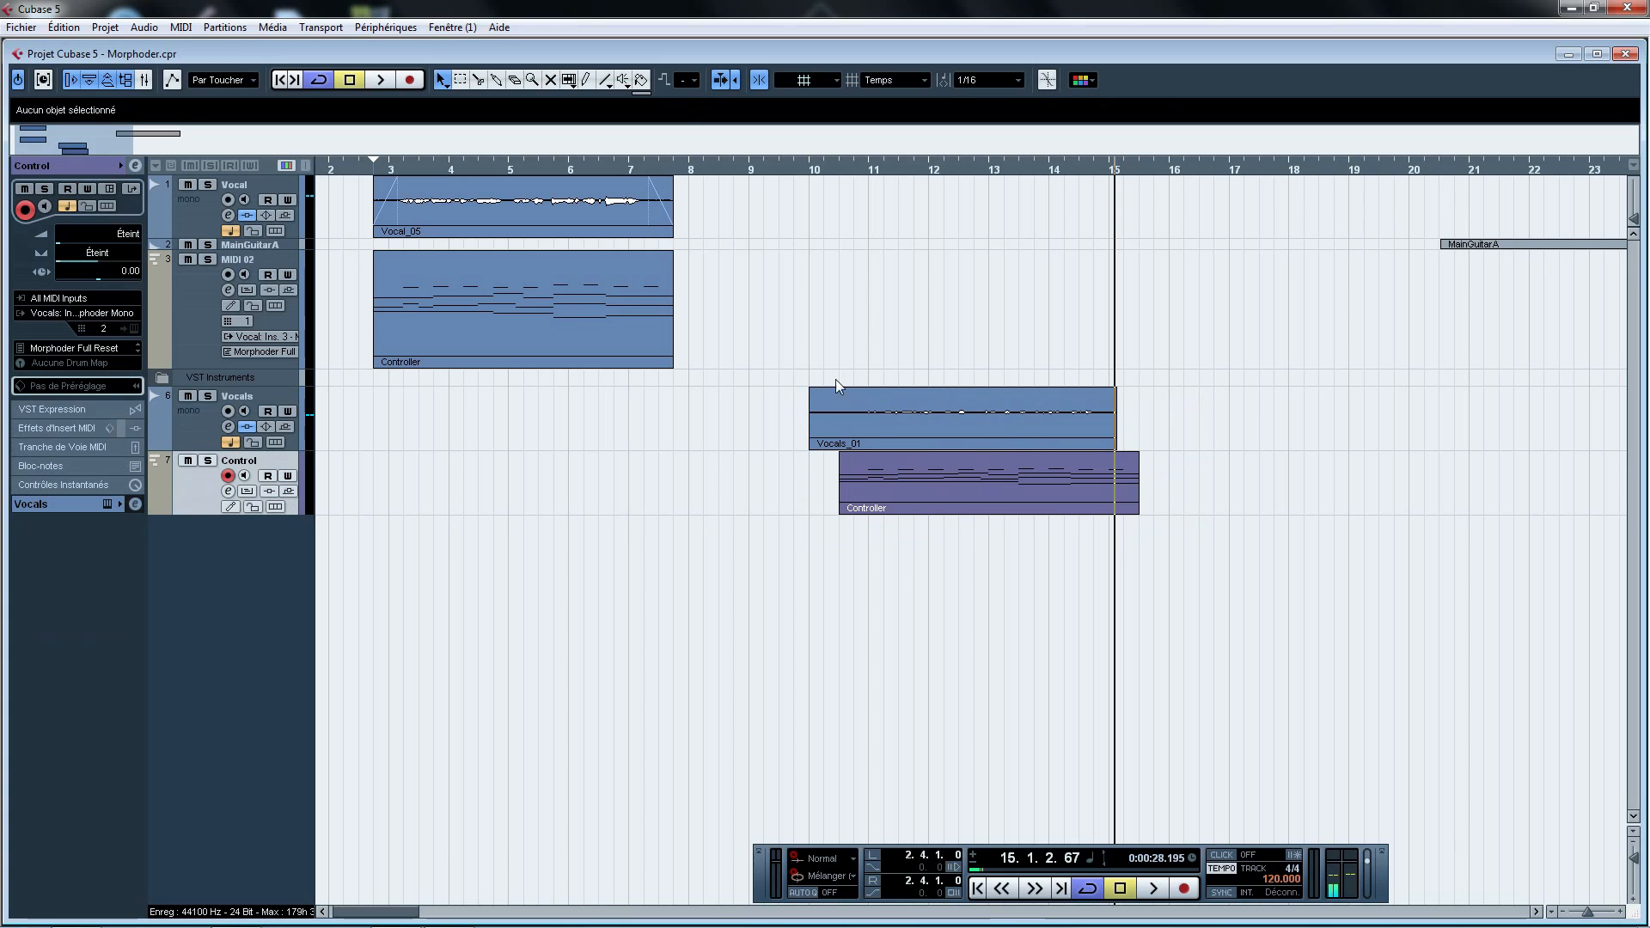
left_click(193, 435)
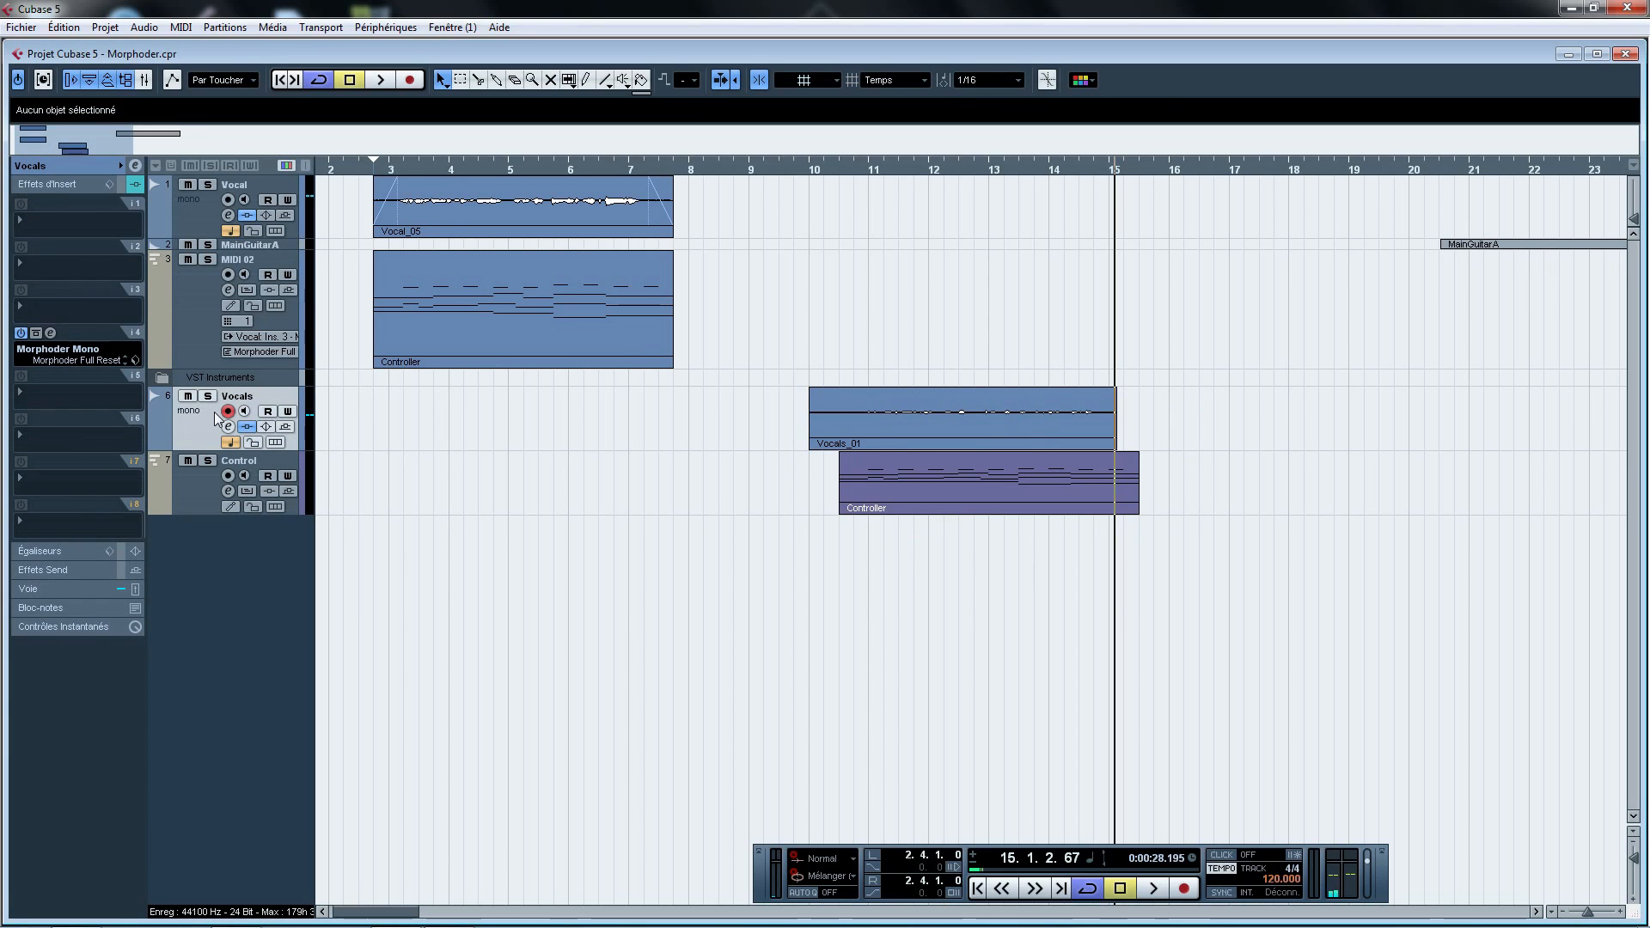
left_click_drag(863, 393, 693, 465)
left_click(49, 333)
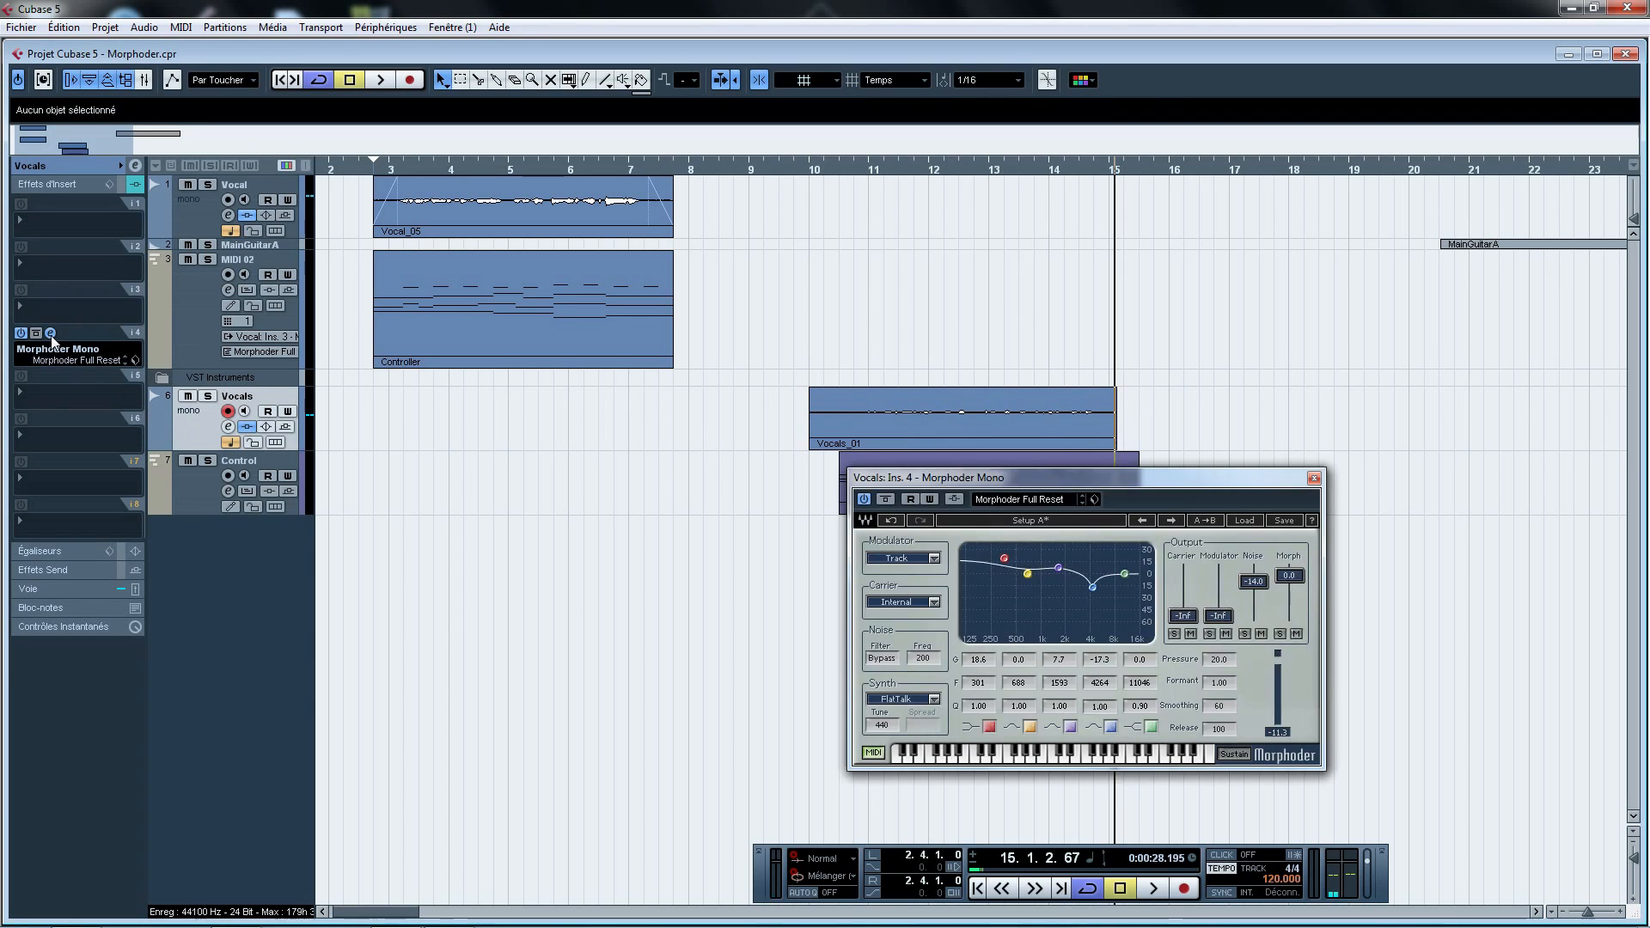
left_click(51, 335)
left_click_drag(788, 419, 1171, 391)
left_click(508, 454)
left_click(191, 500)
left_click_drag(729, 492, 1204, 479)
left_click(1205, 479)
left_click(174, 431)
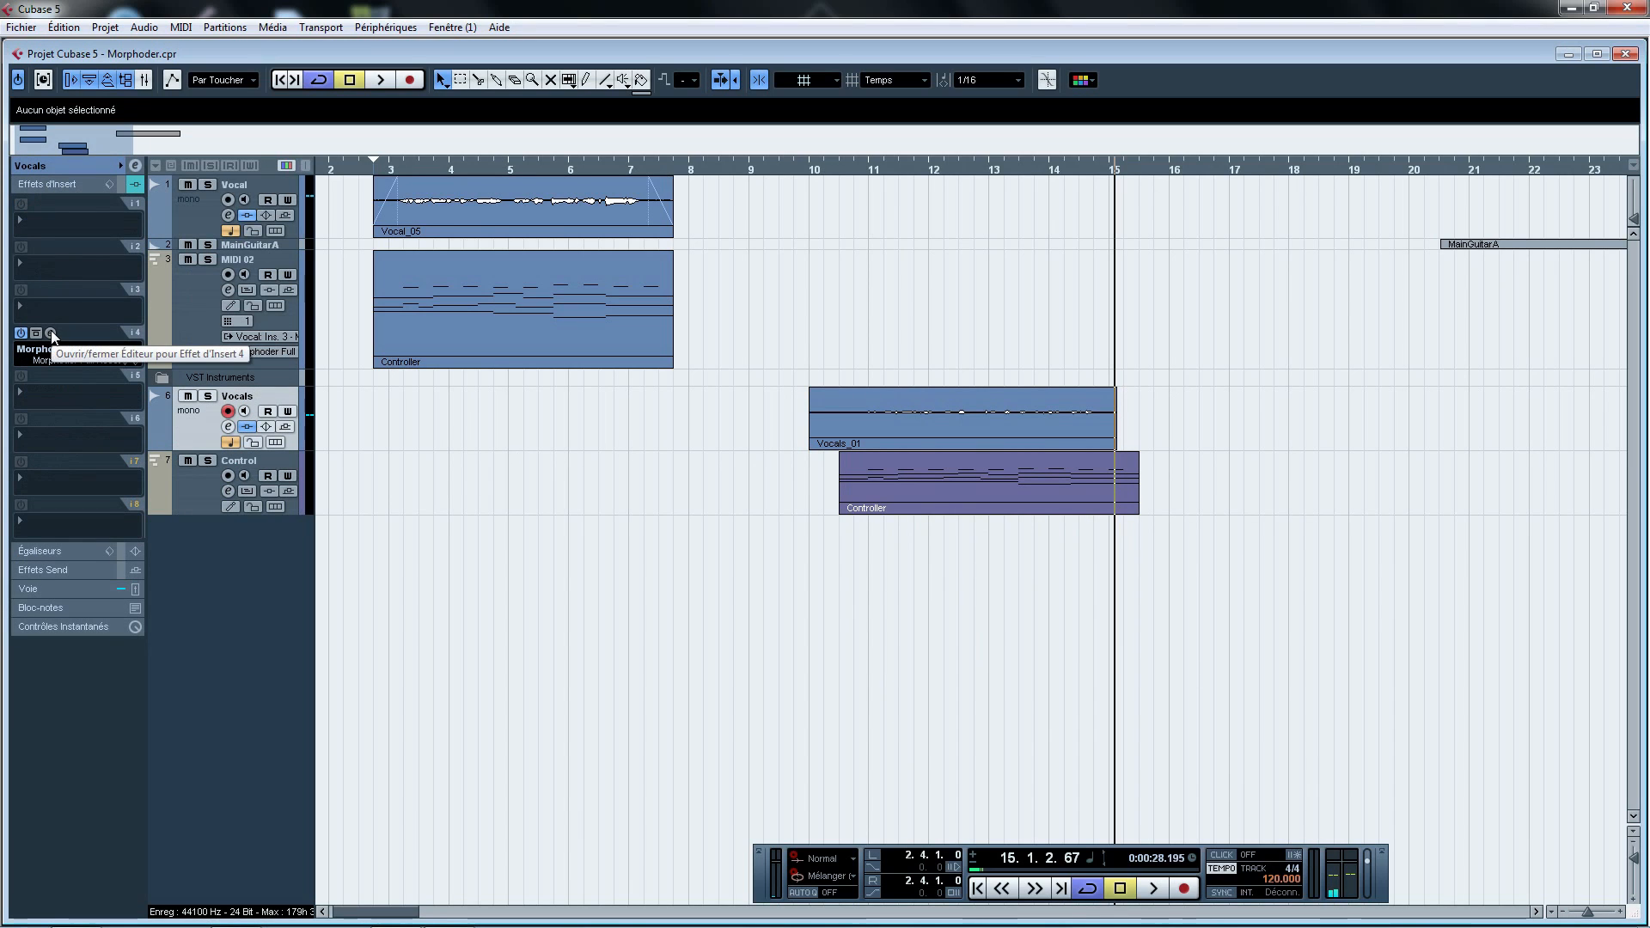
Place the playback cursor at 10.2.1 and reopen the Vocals track's Morphoder window to examine its carrier source options
left_click_drag(407, 166, 389, 169)
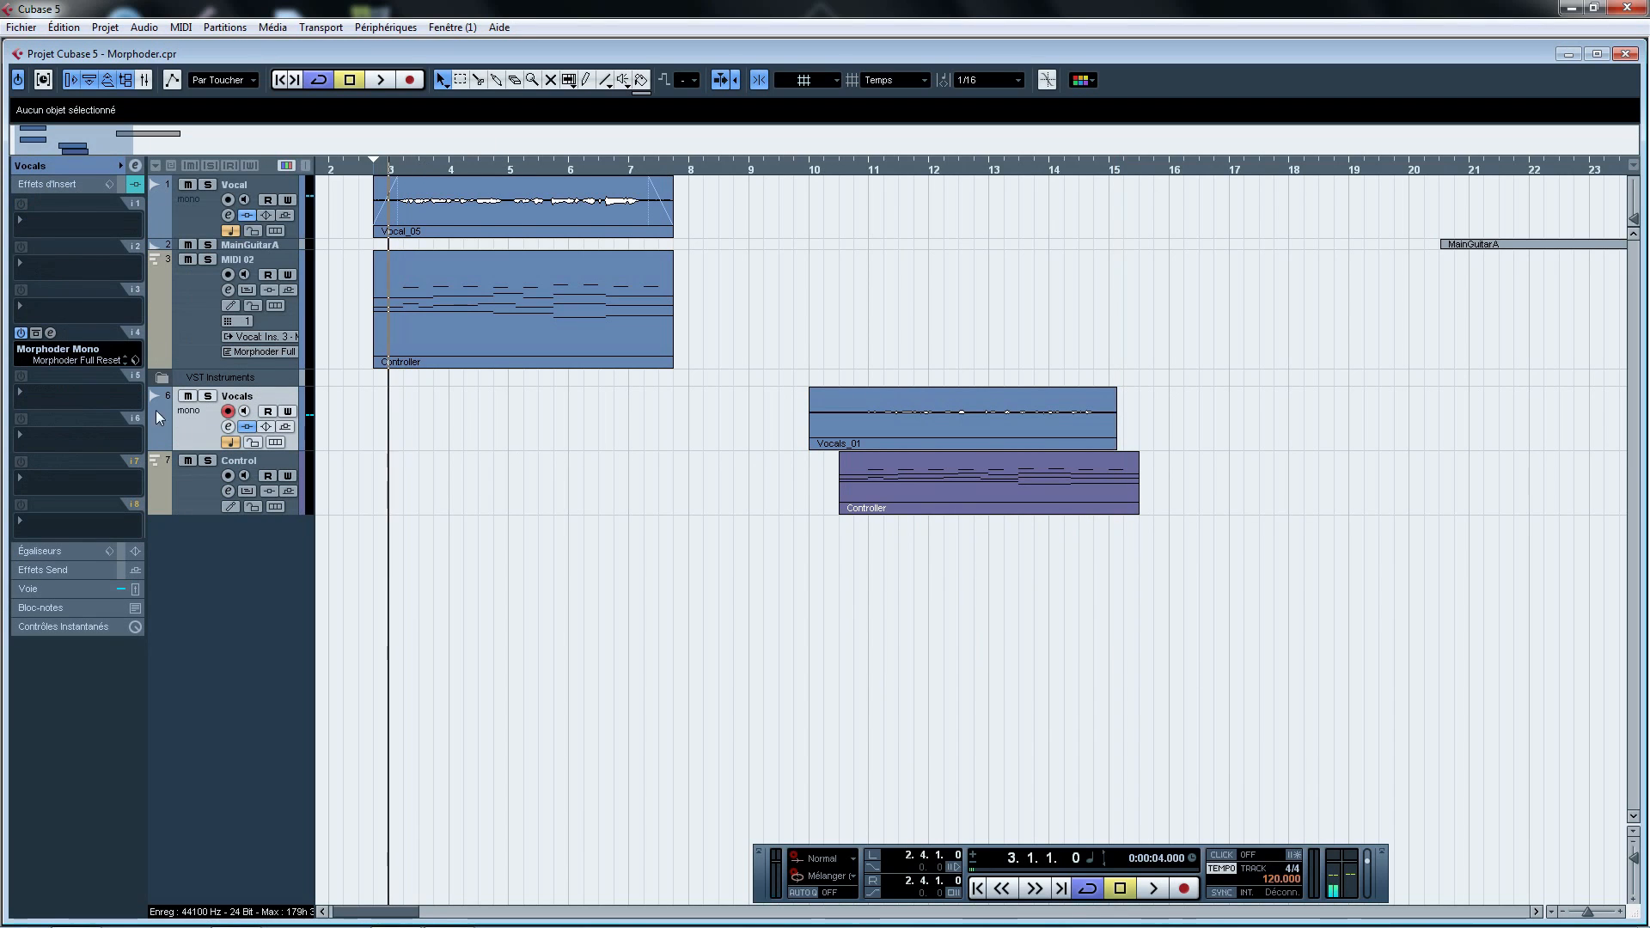
left_click(833, 170)
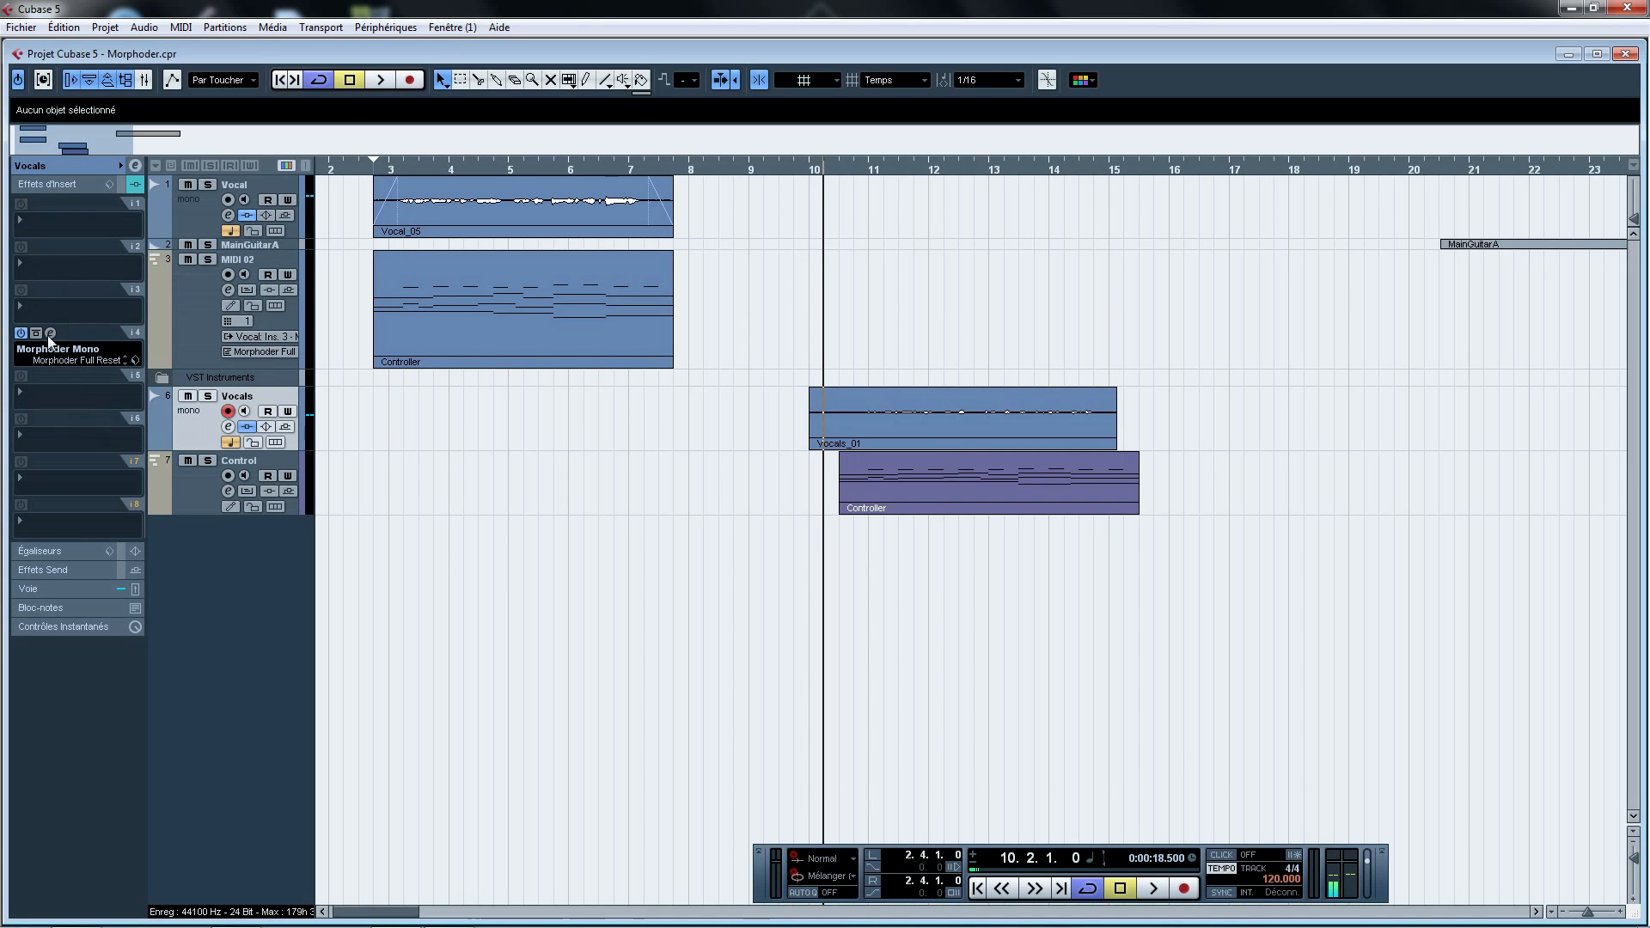
left_click(51, 334)
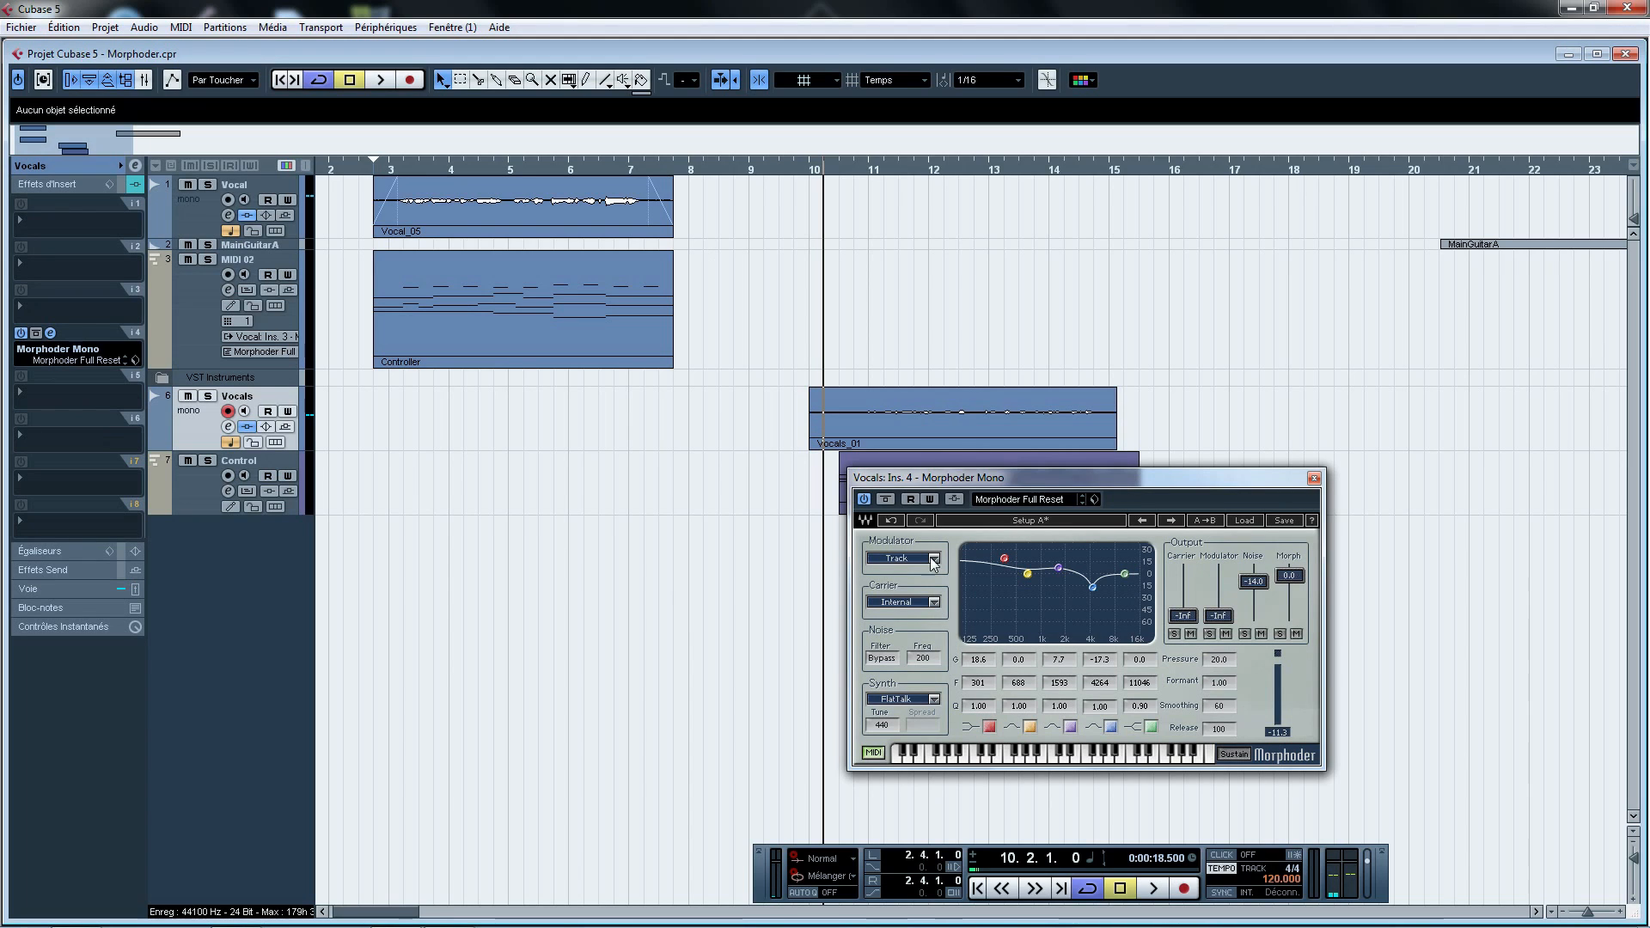
left_click(934, 602)
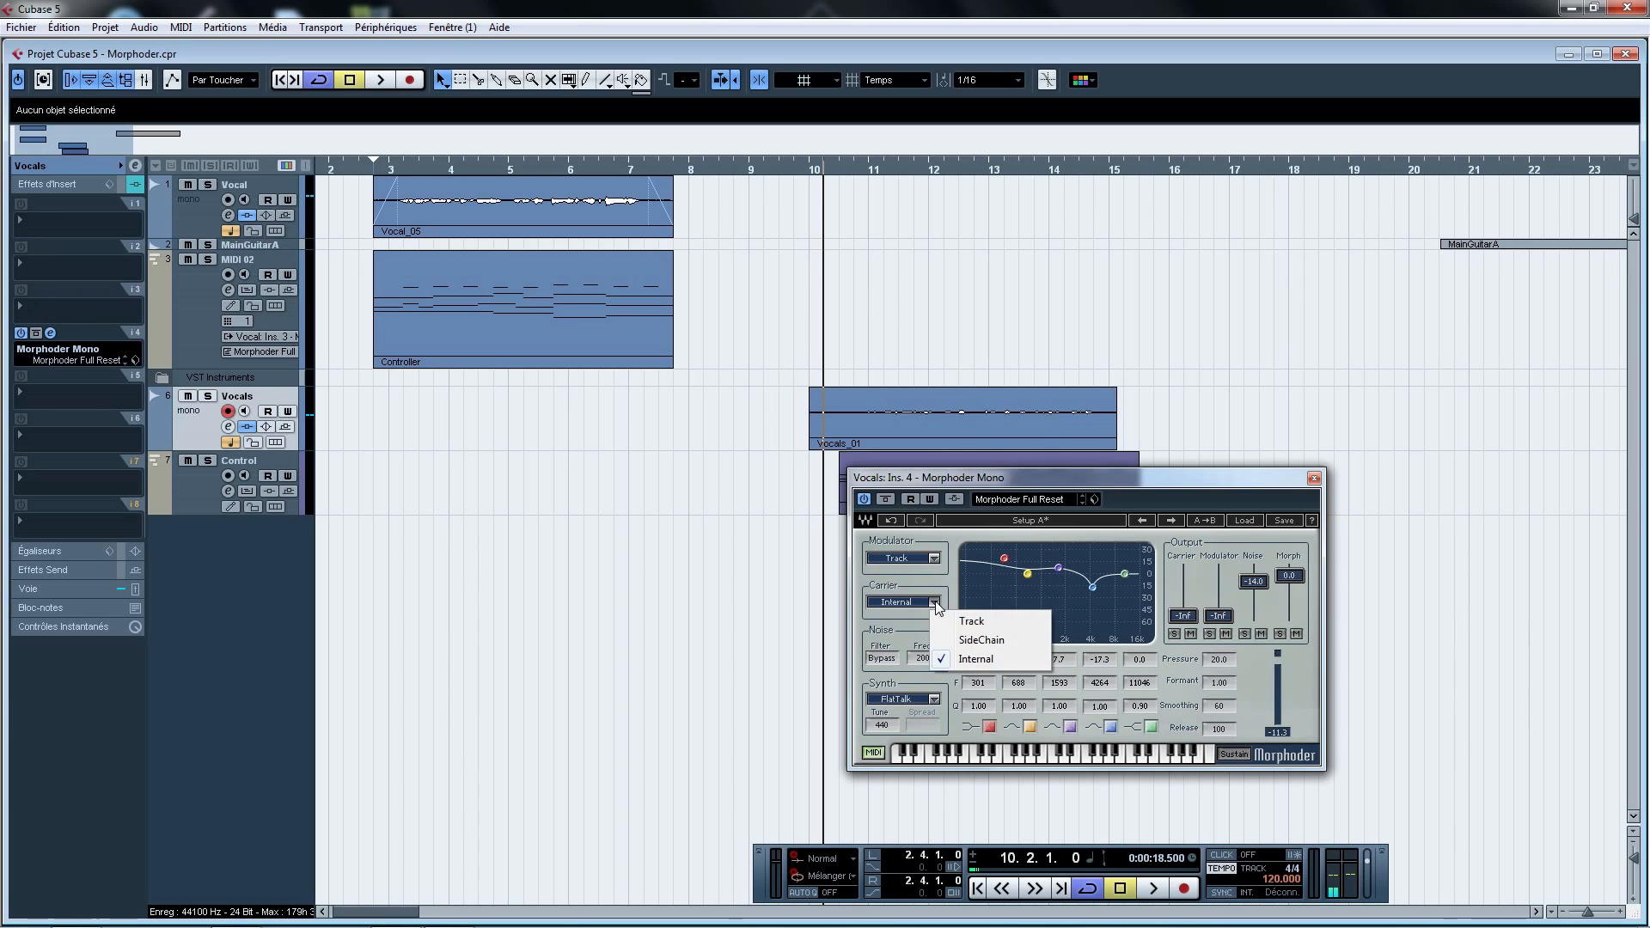
left_click(952, 558)
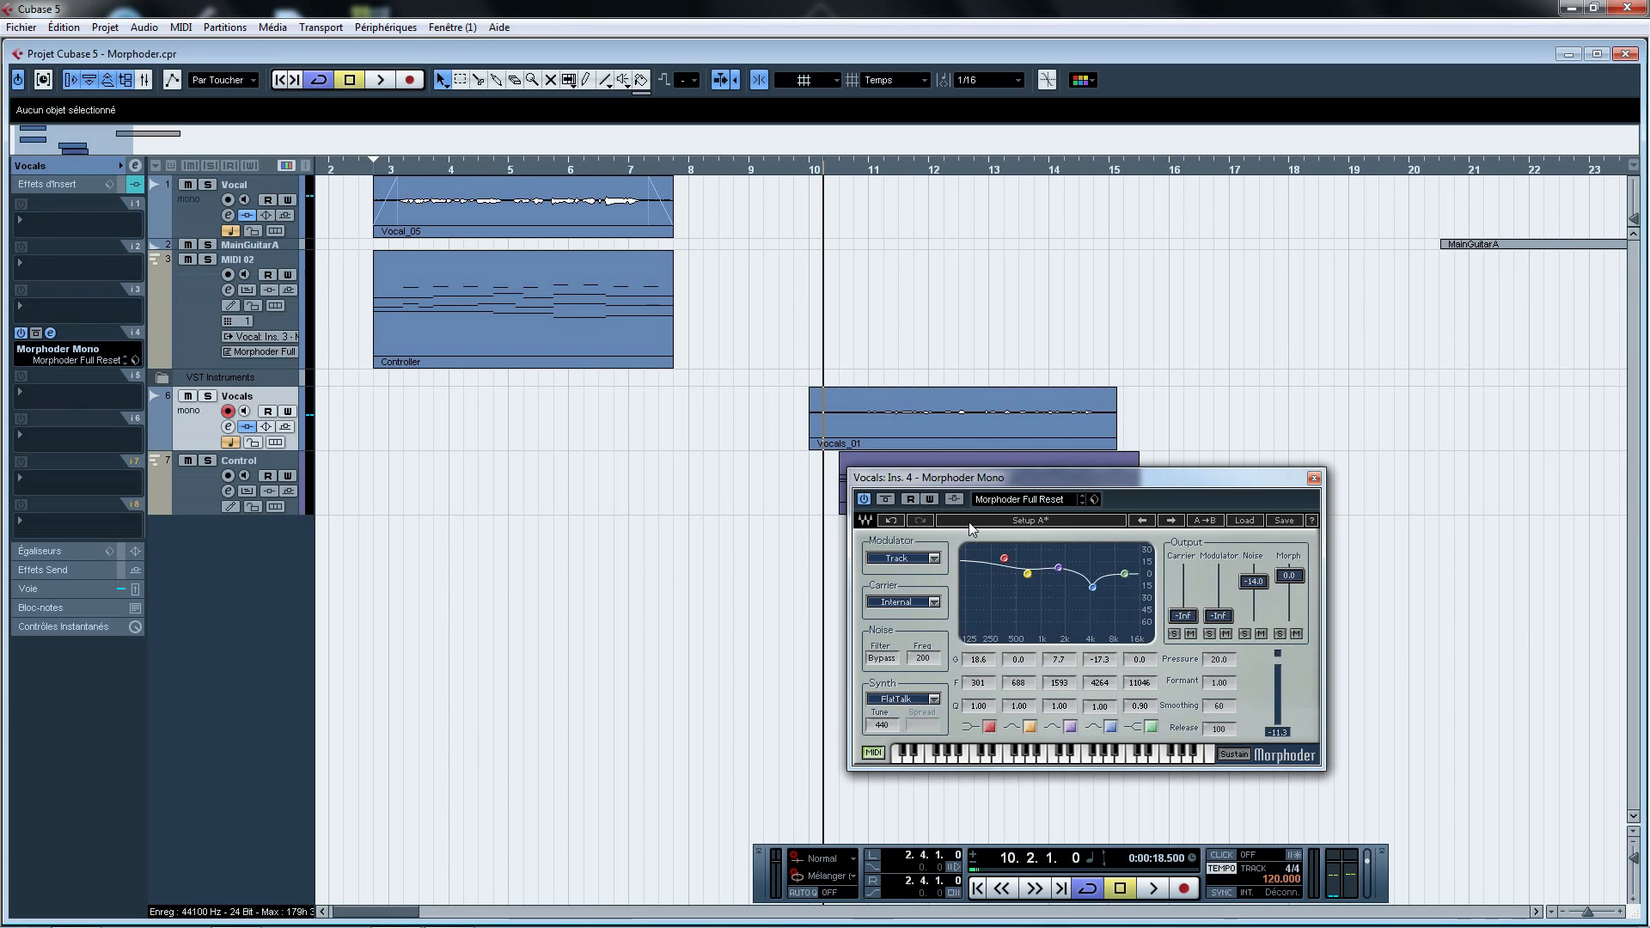
left_click_drag(1086, 475, 832, 509)
left_click_drag(133, 142, 165, 142)
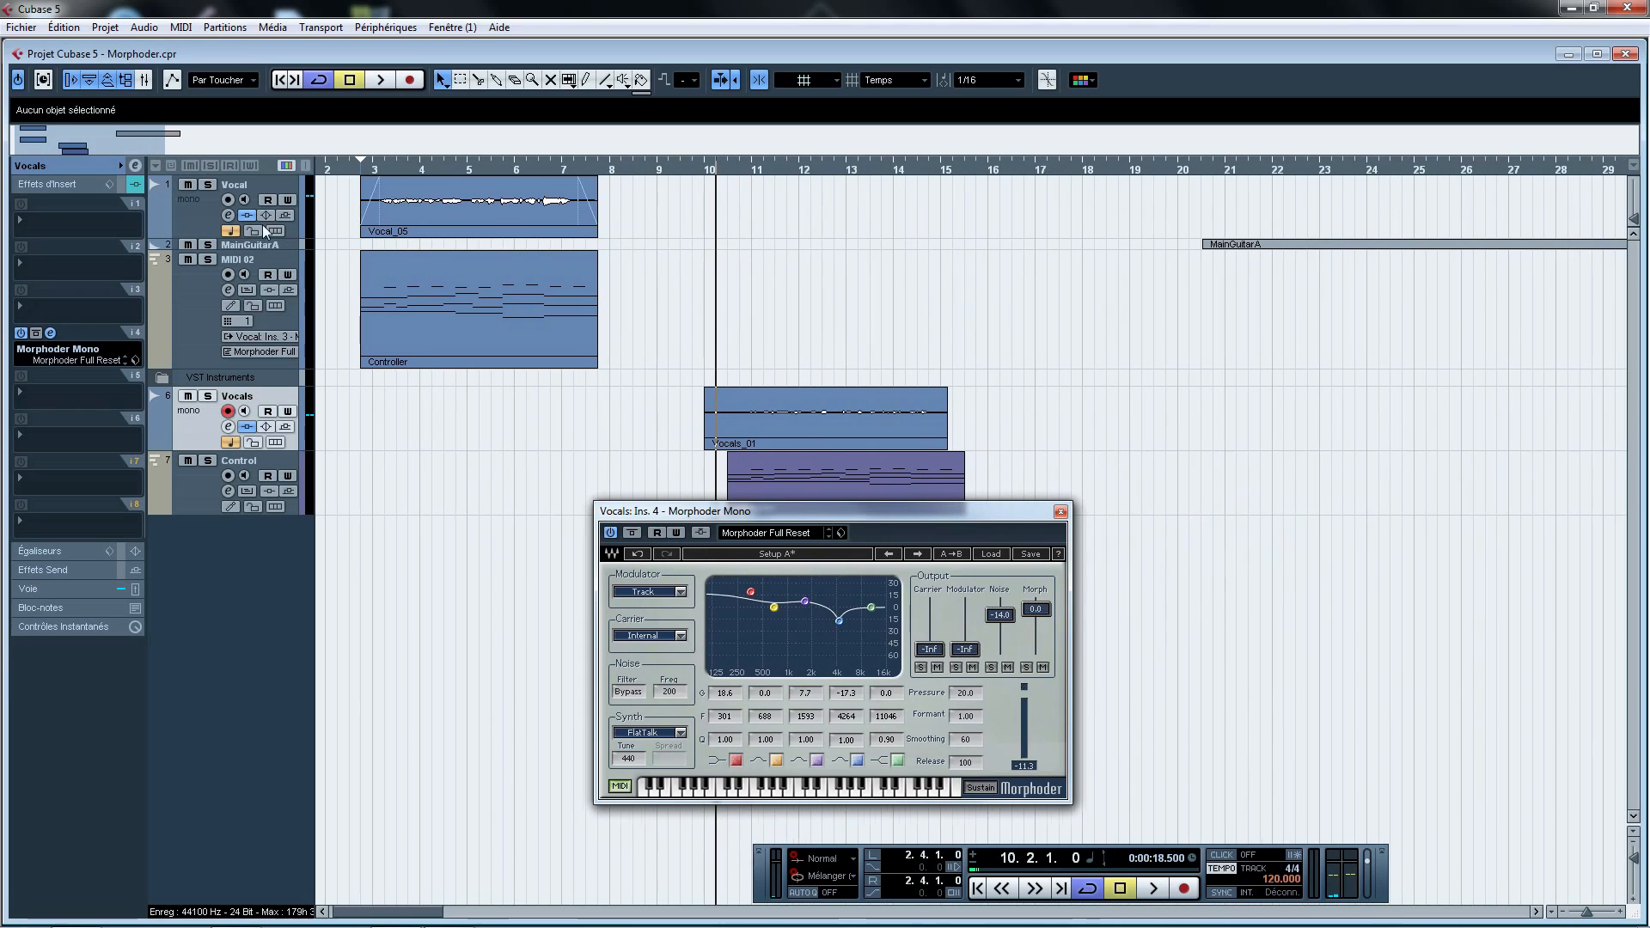
Activate Morphoder's side-chain input, set its carrier source to SideChain, and close the plug-in window
left_click(700, 533)
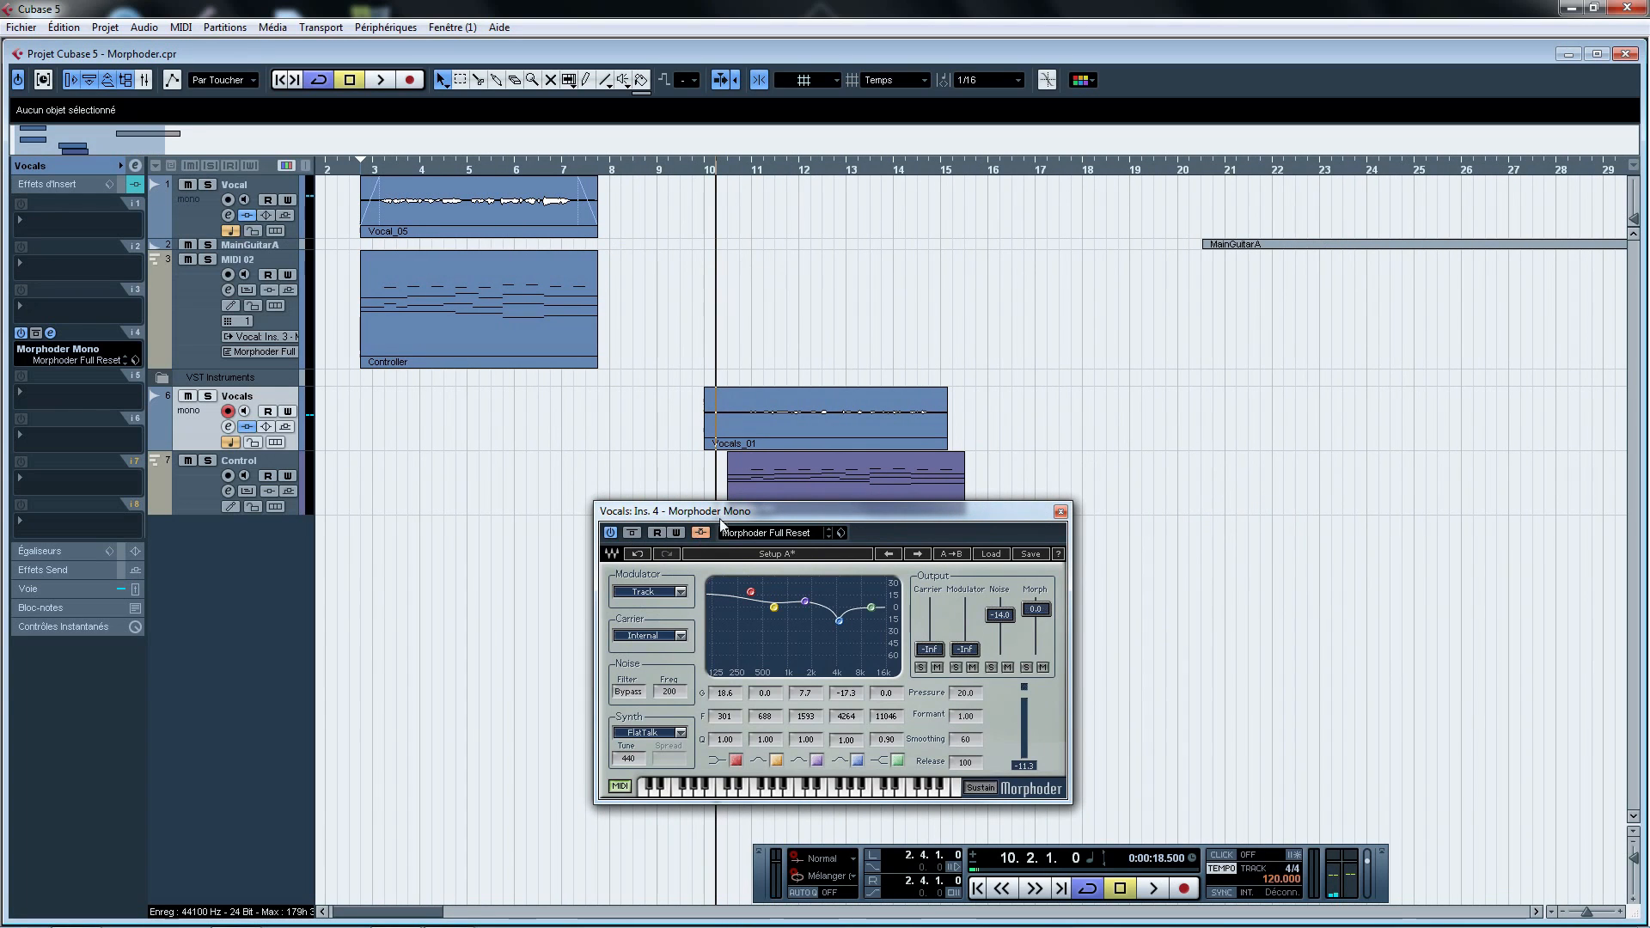
left_click(681, 637)
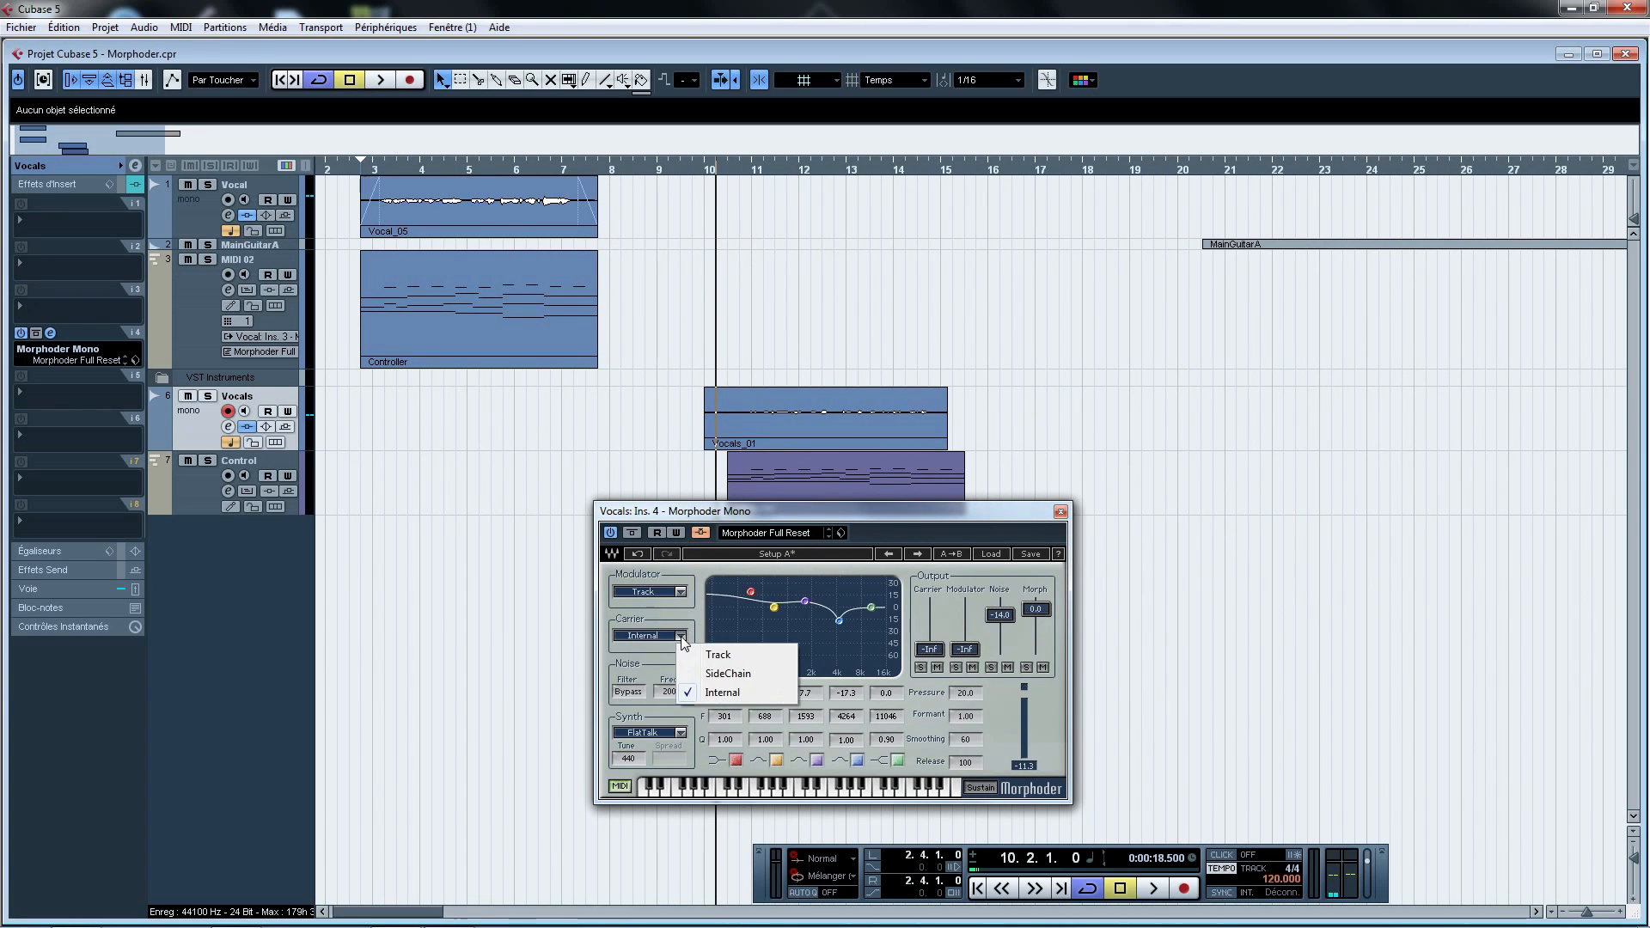
left_click(688, 673)
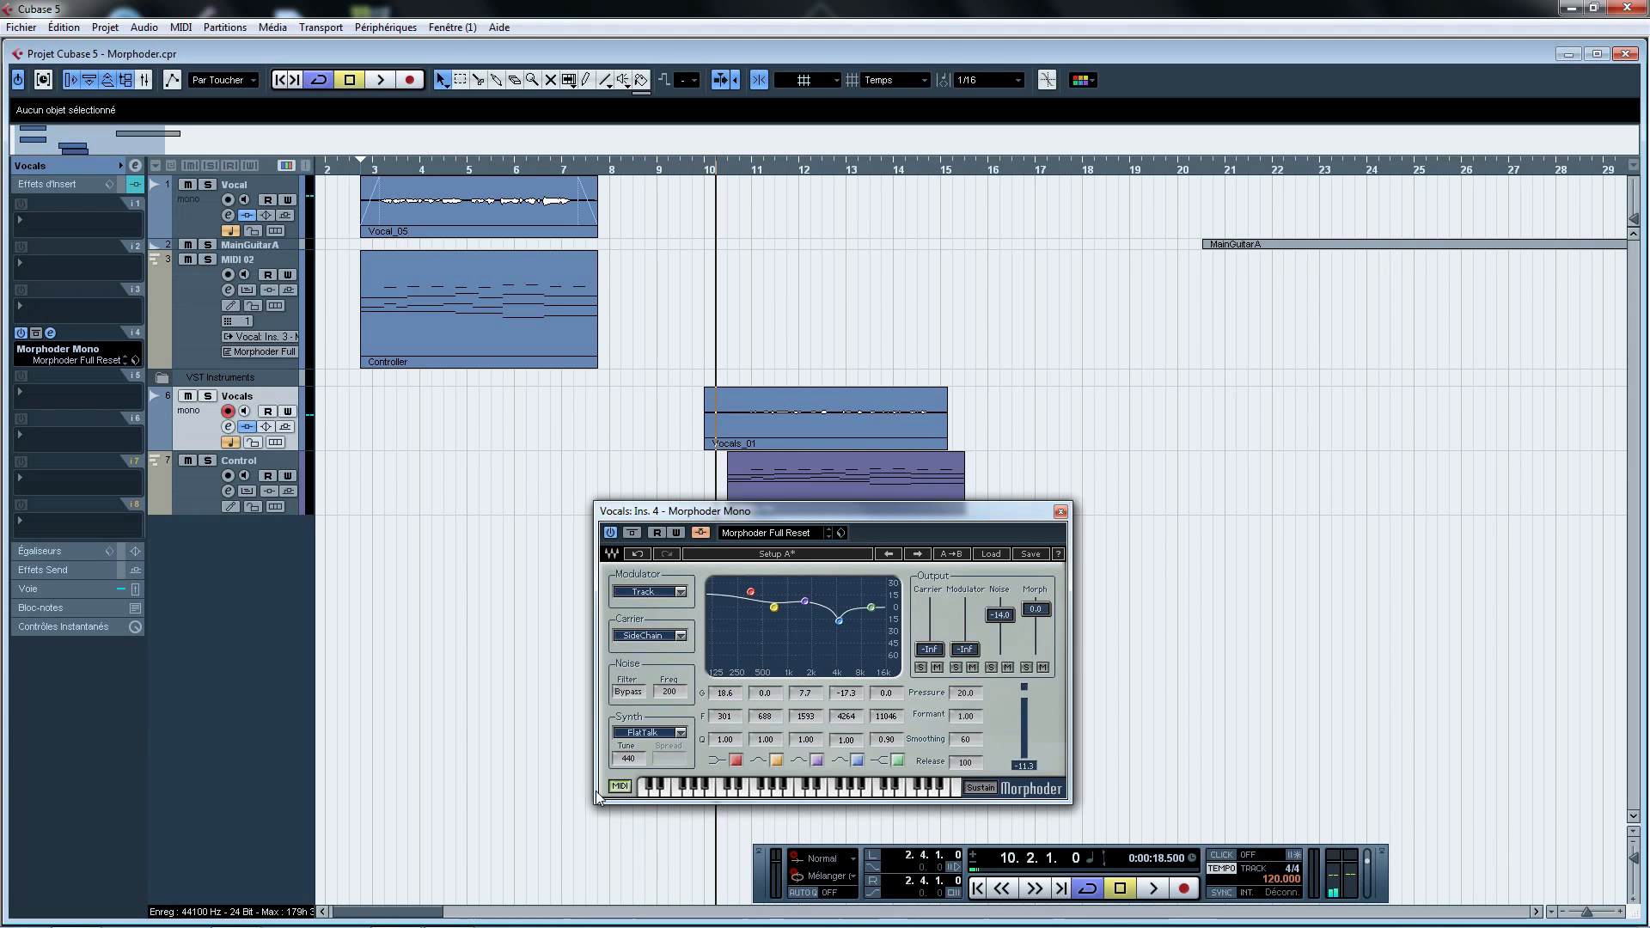
left_click(619, 787)
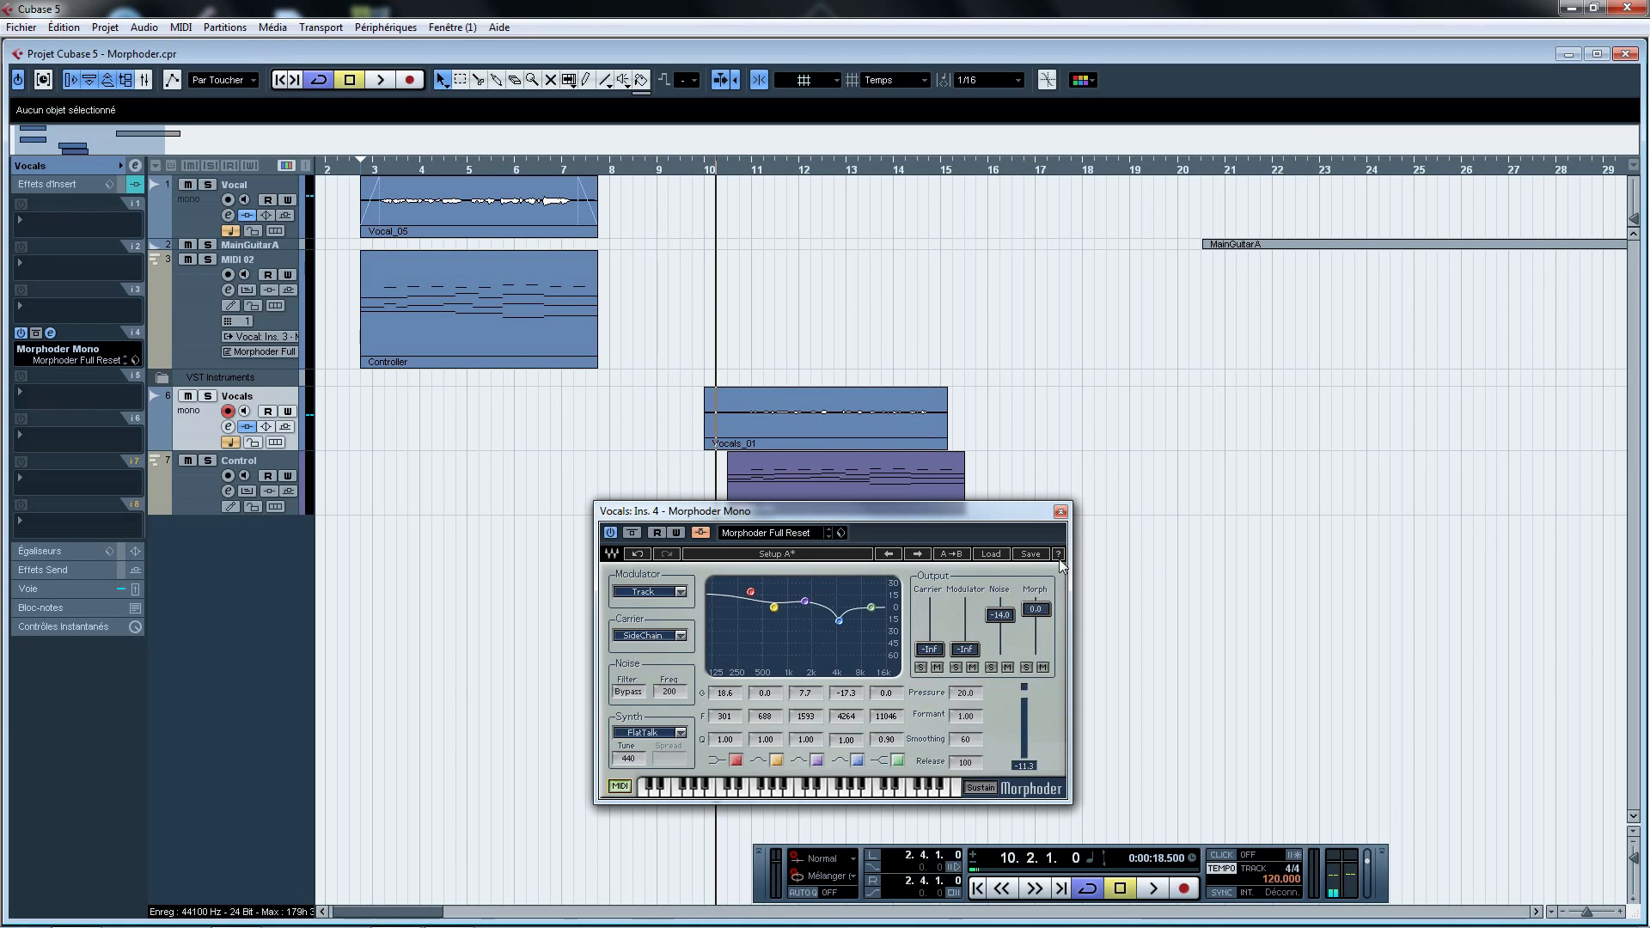
left_click(1061, 512)
Add a MIDI track below the Control track and route its output to the a1 instrument
right_click(192, 497)
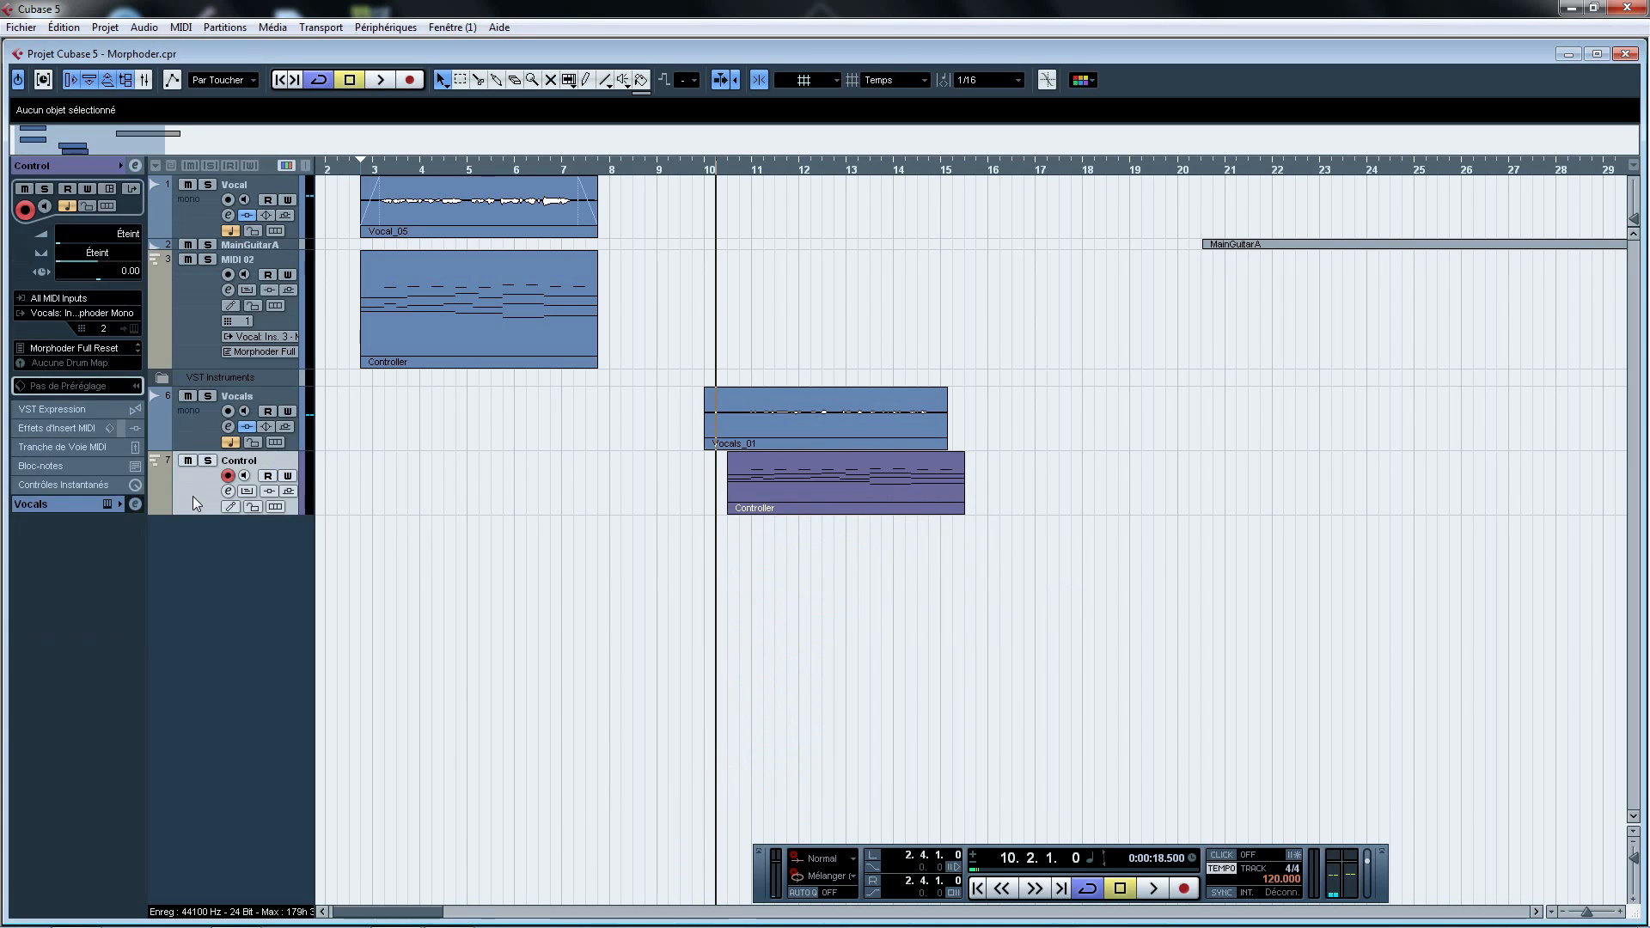
mouse_move(481, 508)
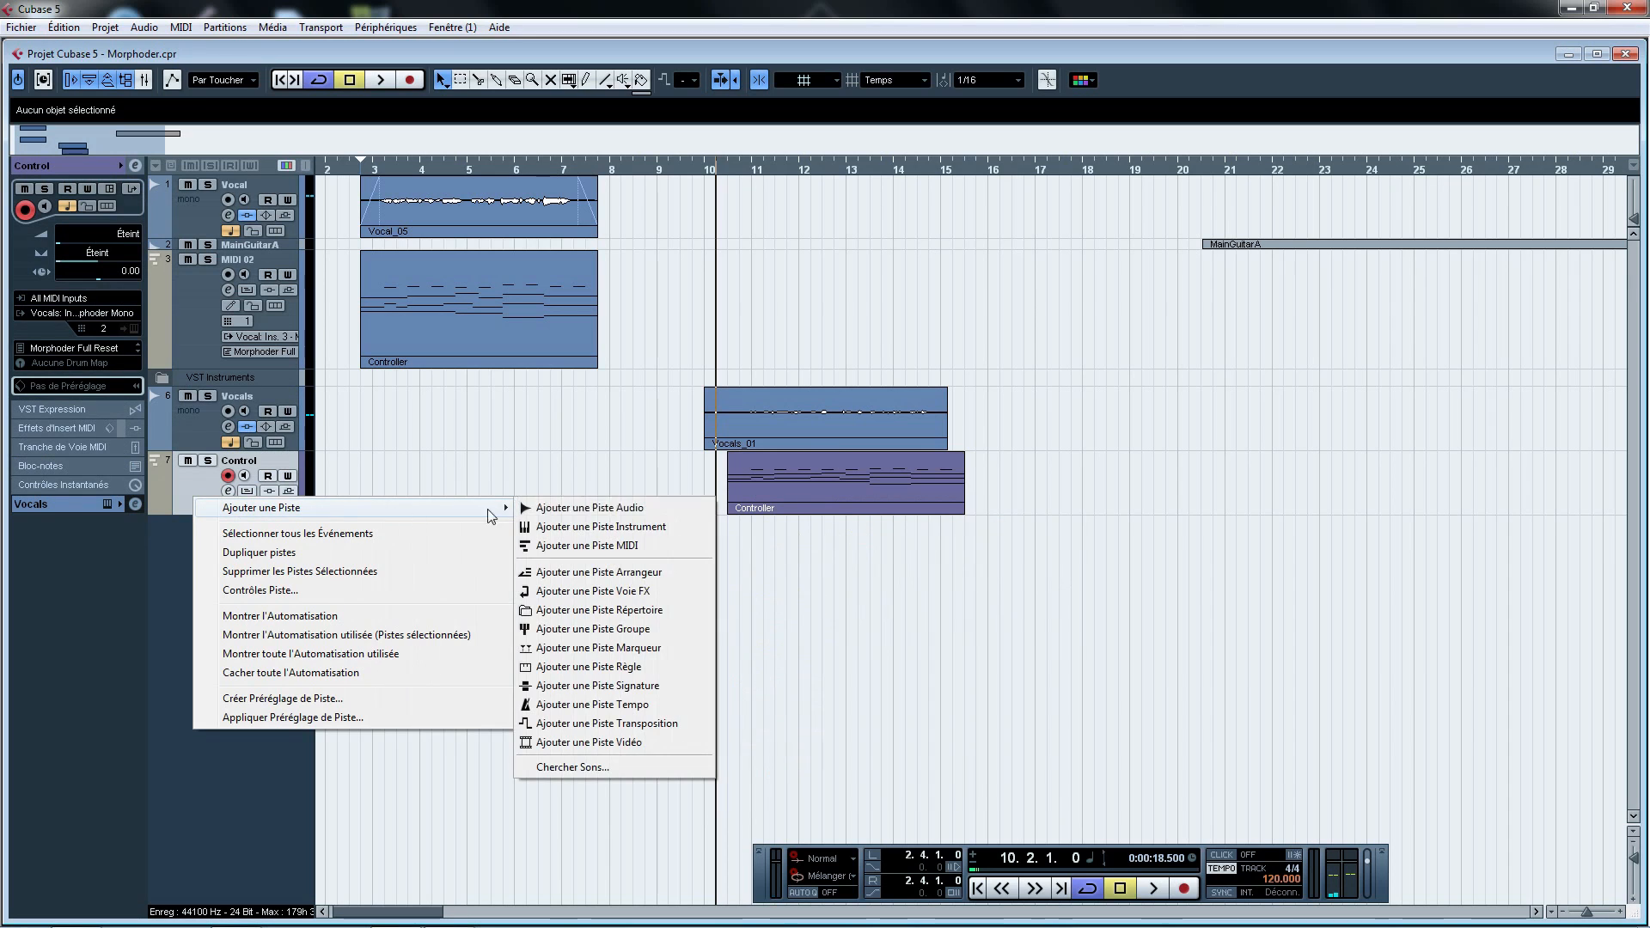
left_click(593, 546)
key("Return")
left_click(62, 312)
left_click(78, 372)
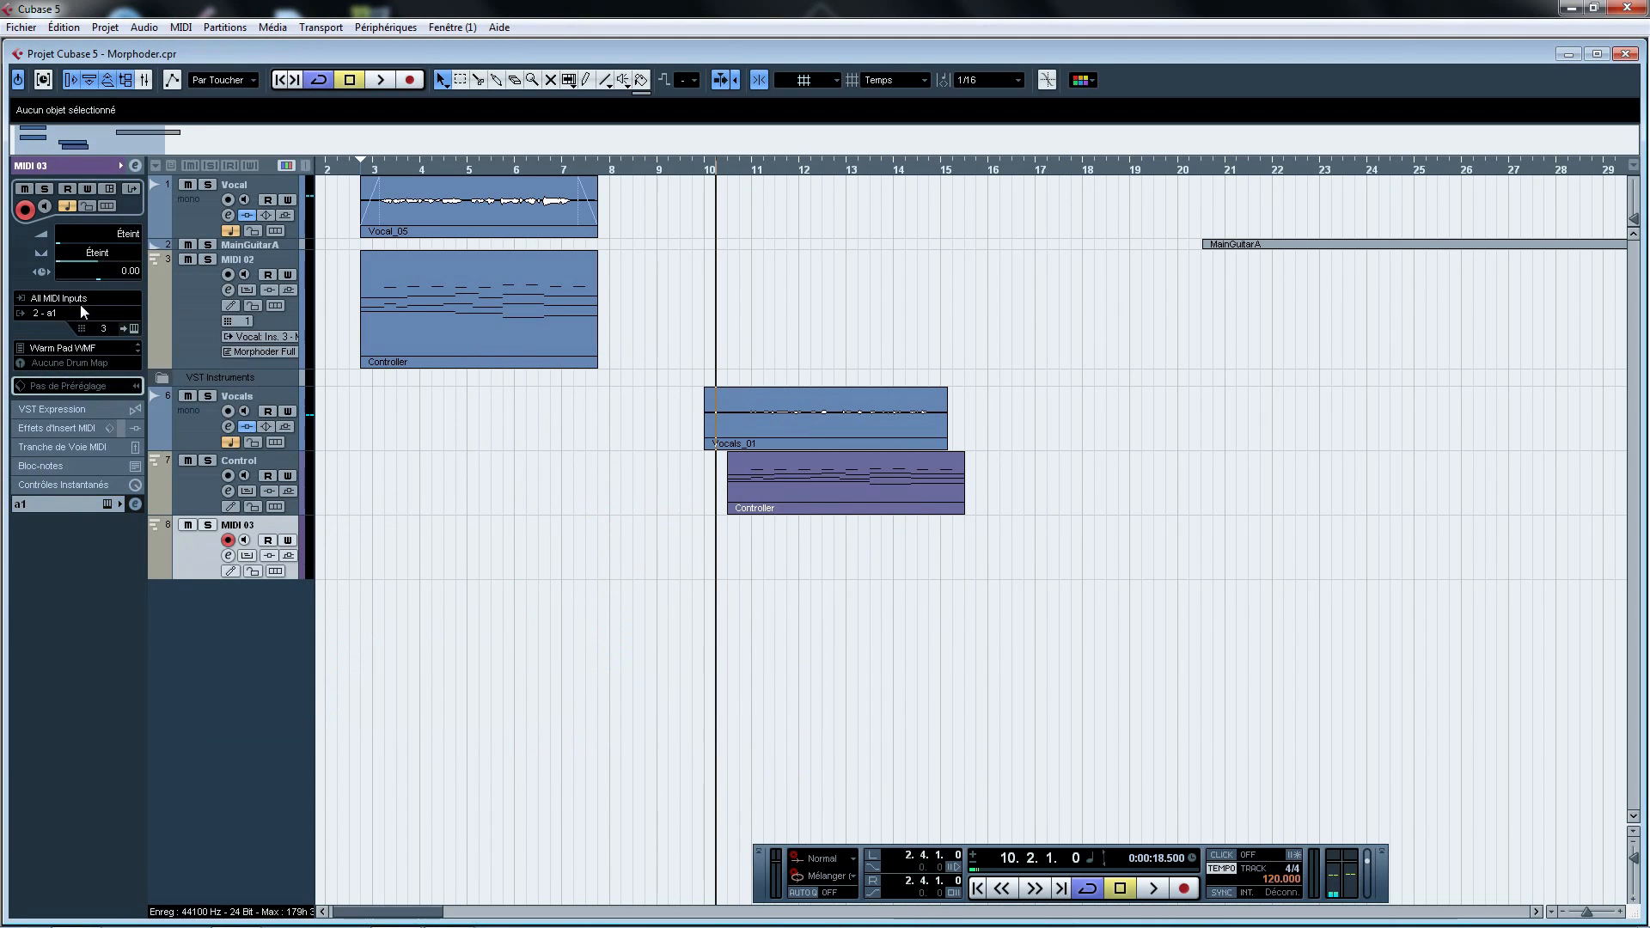
Rename the new MIDI track A1 and move the Controller part from the Control track onto it
double_click(236, 525)
type("A1")
key("Return")
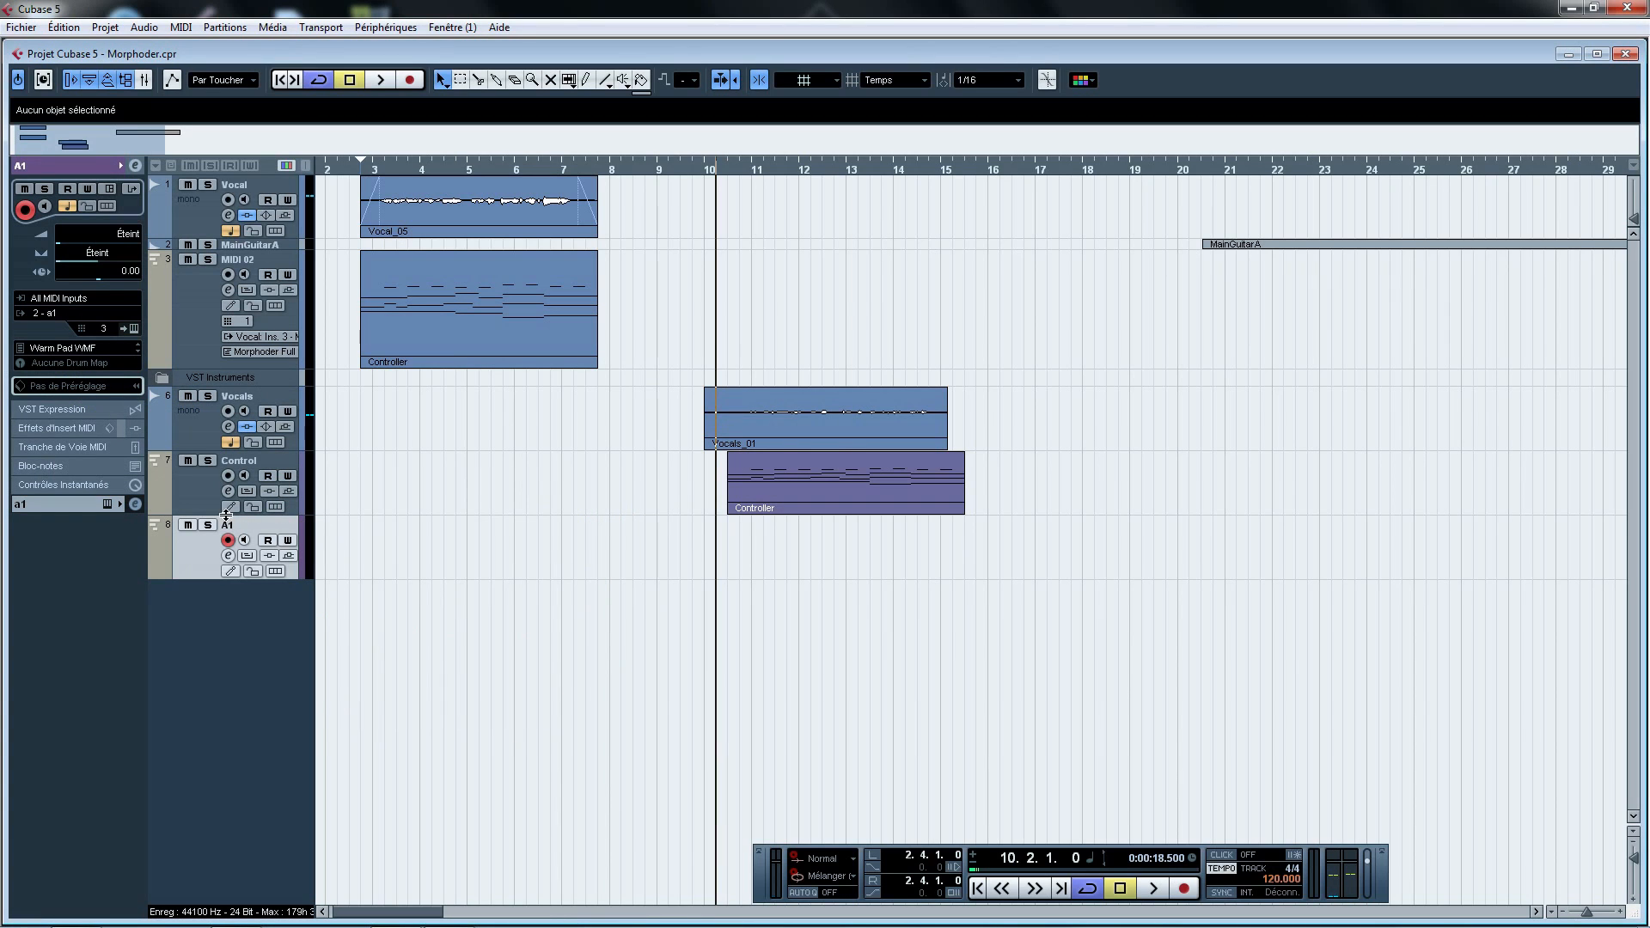
left_click_drag(766, 504, 767, 539)
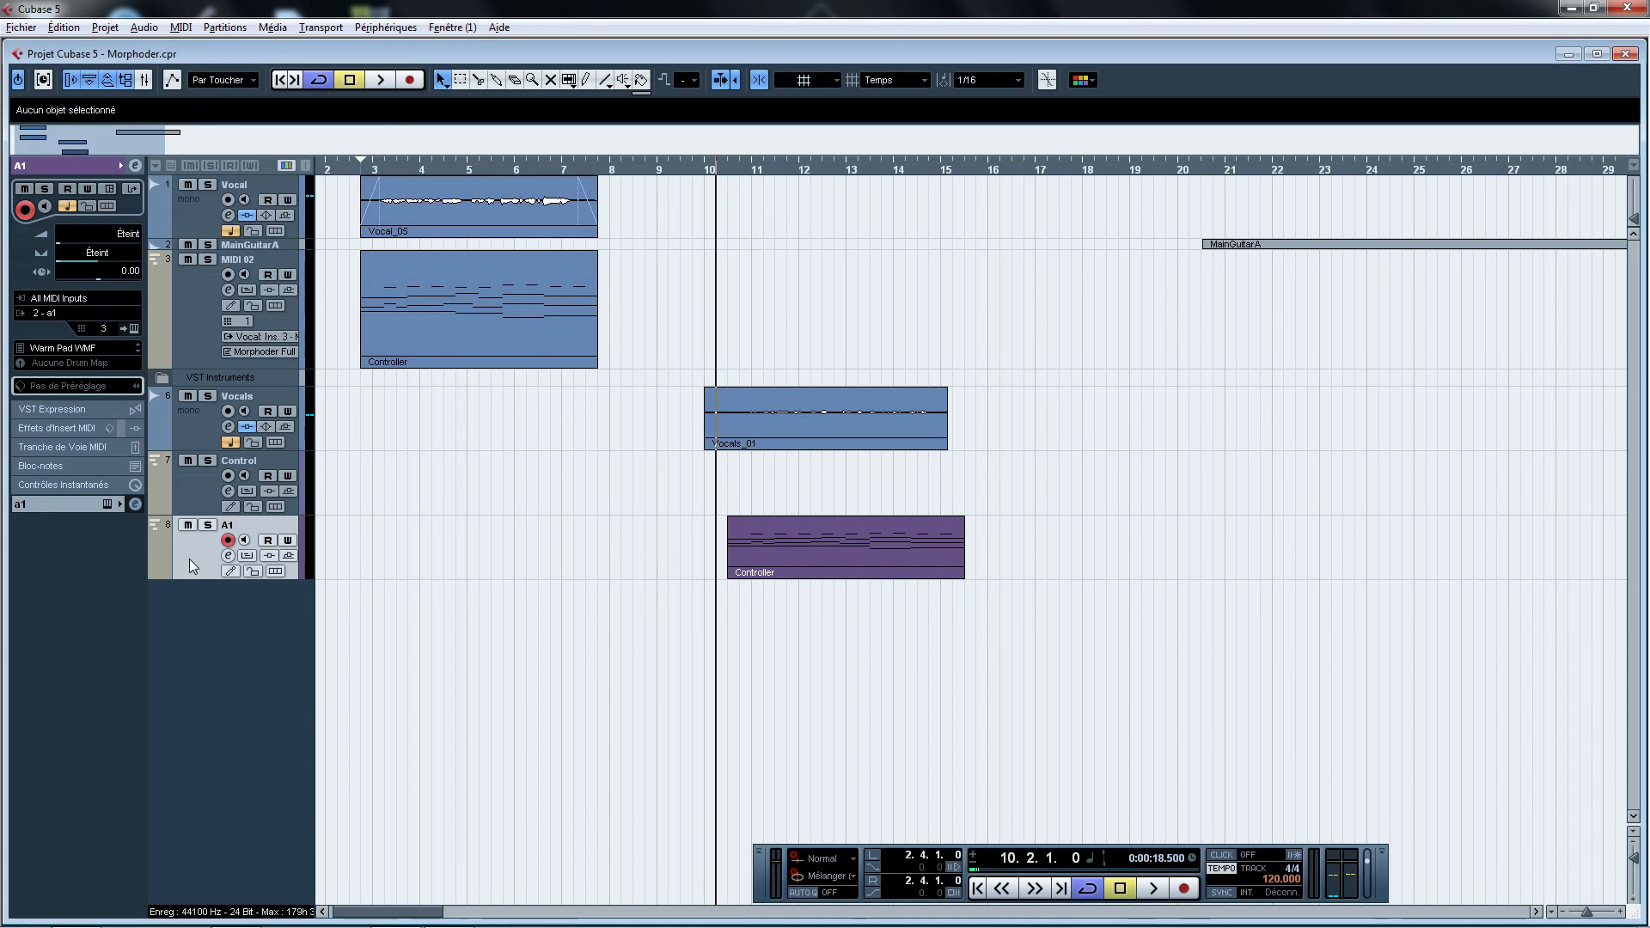
In the a1 instrument's channel settings, assign the first send to the Vocals Morphoder side-chain, enable it, and close the settings
left_click(134, 504)
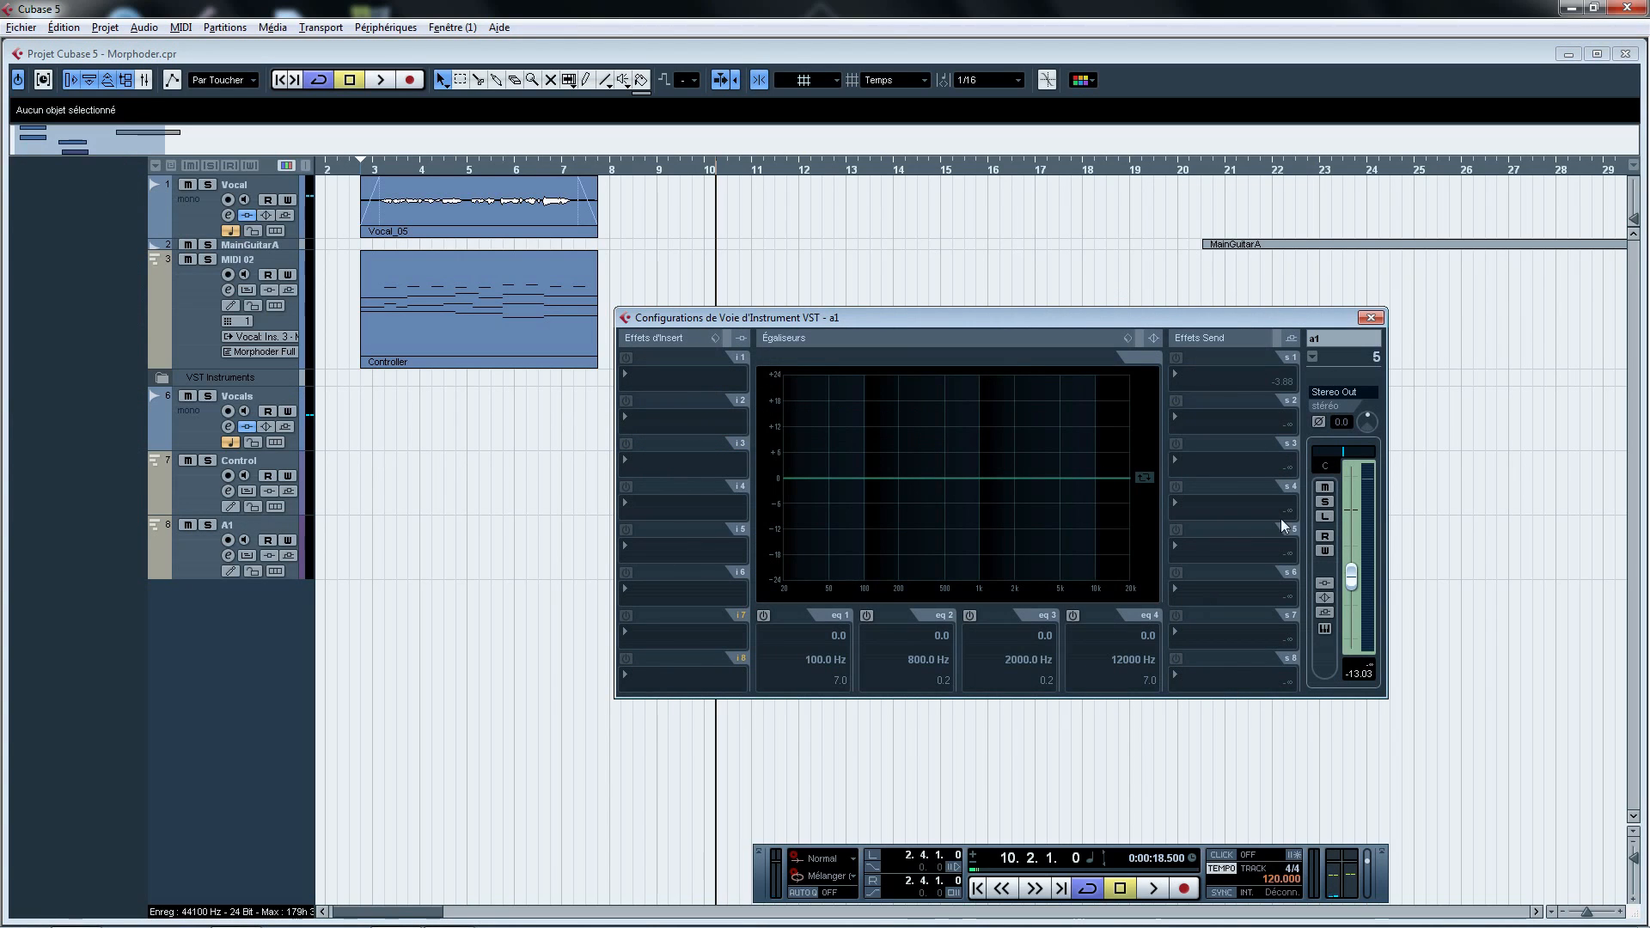
left_click(1233, 383)
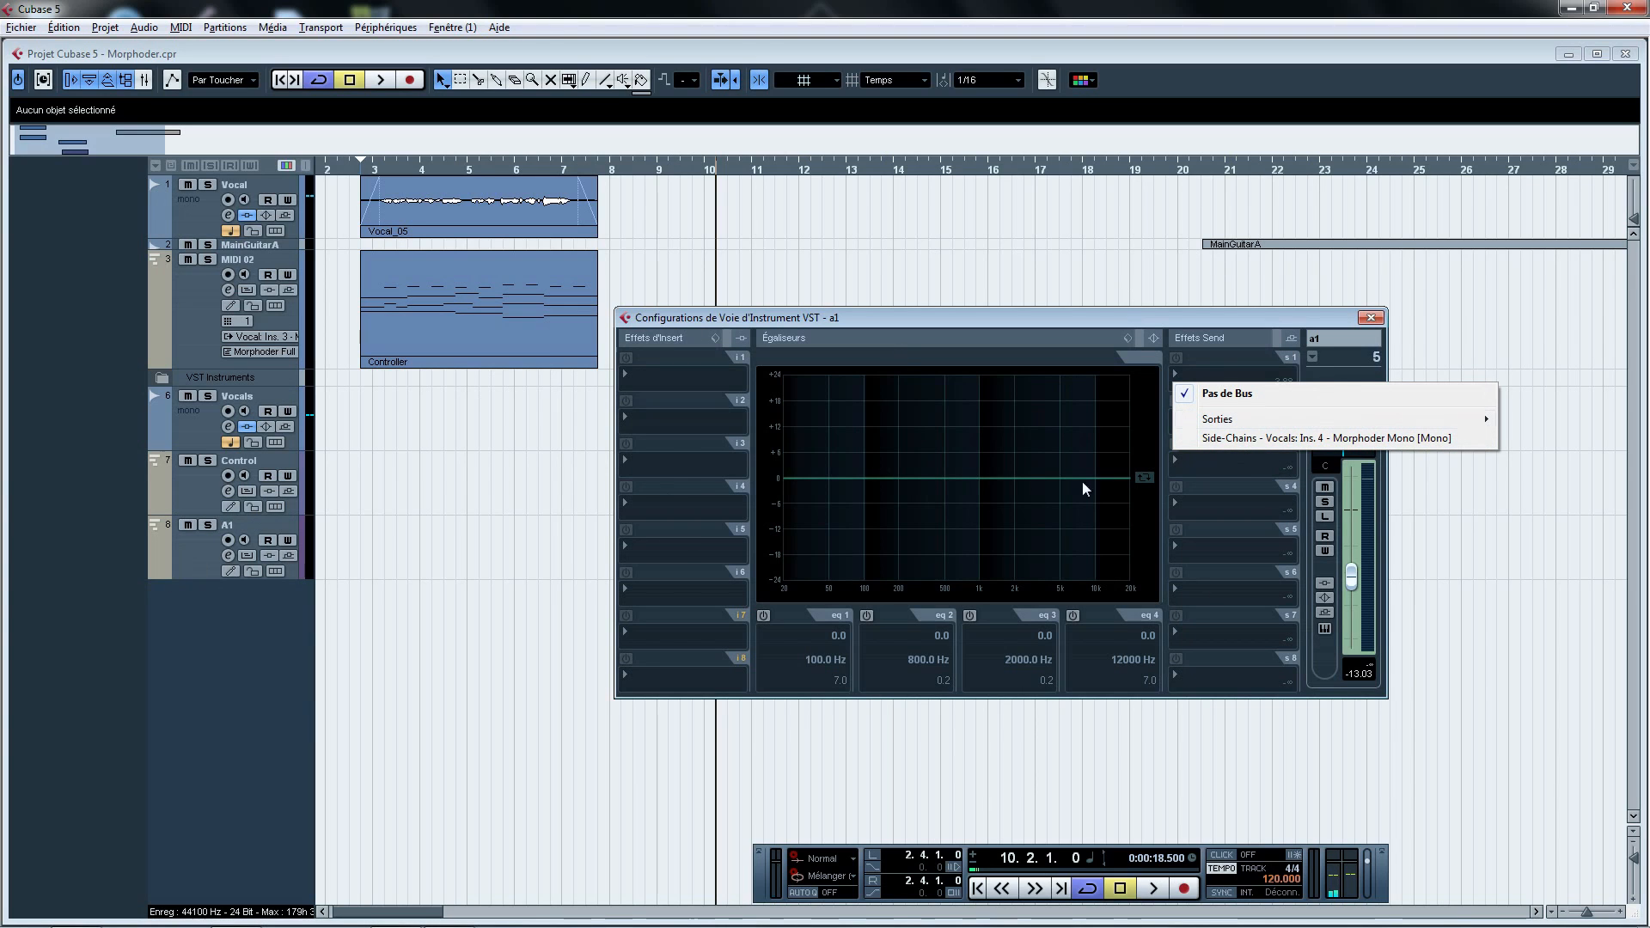
left_click(1325, 441)
left_click(1177, 358)
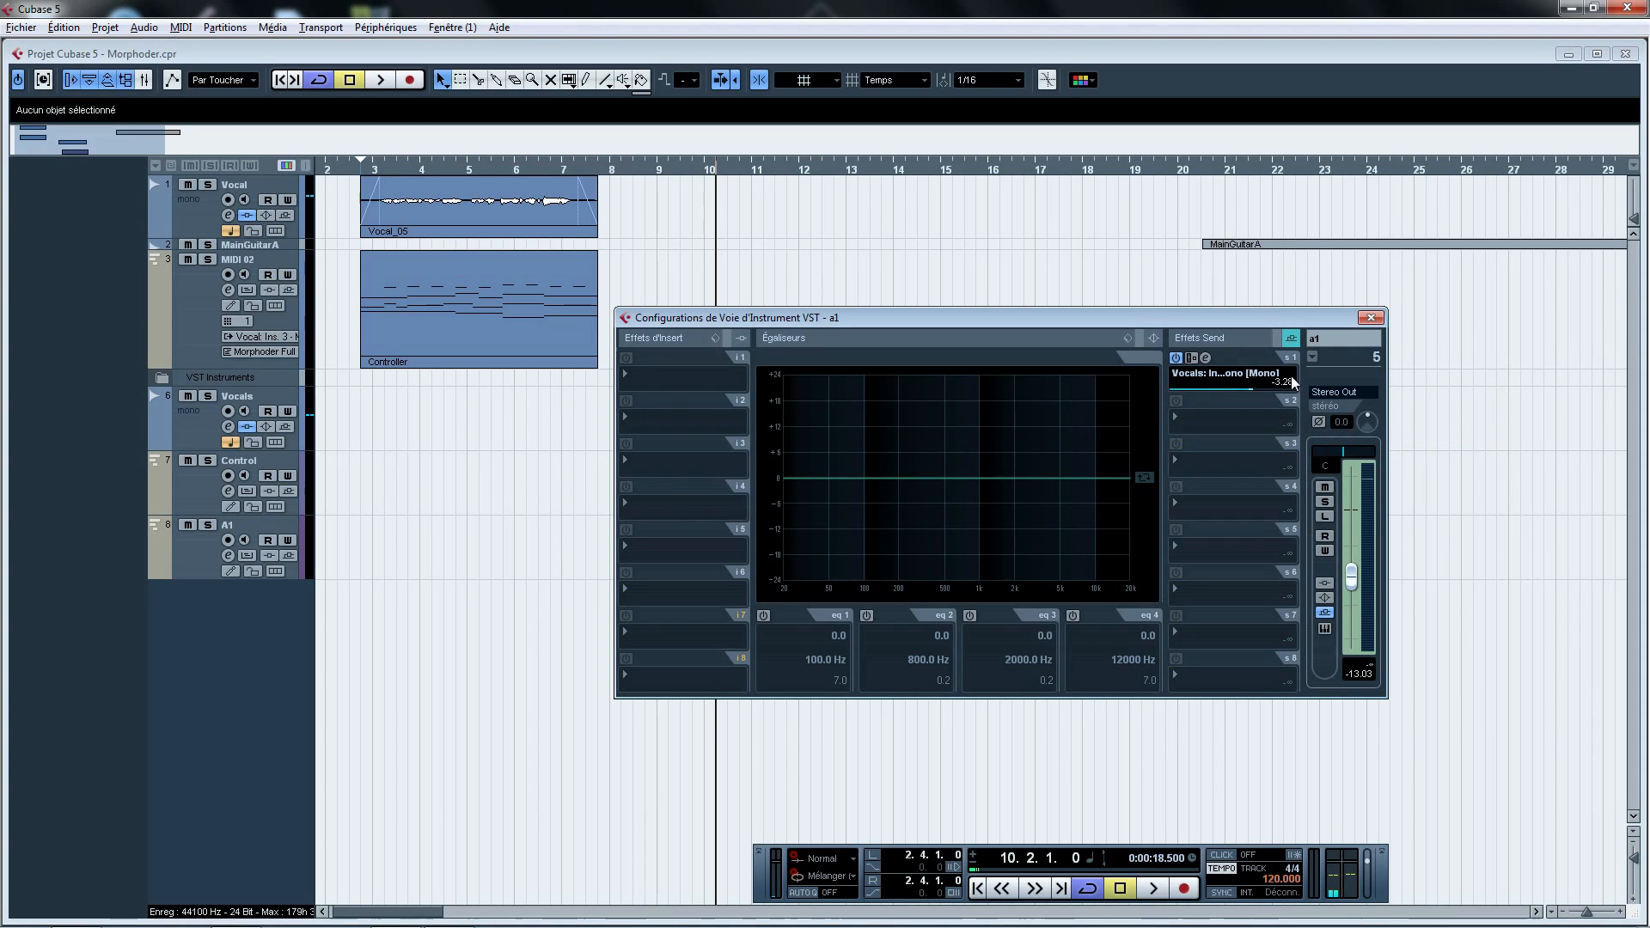
left_click_drag(1292, 370, 1293, 361)
left_click(1371, 317)
Enlarge the timeline view and play the vocal with the A1 part from 10.2.1, then stop playback
key("h")
key("h")
key("space")
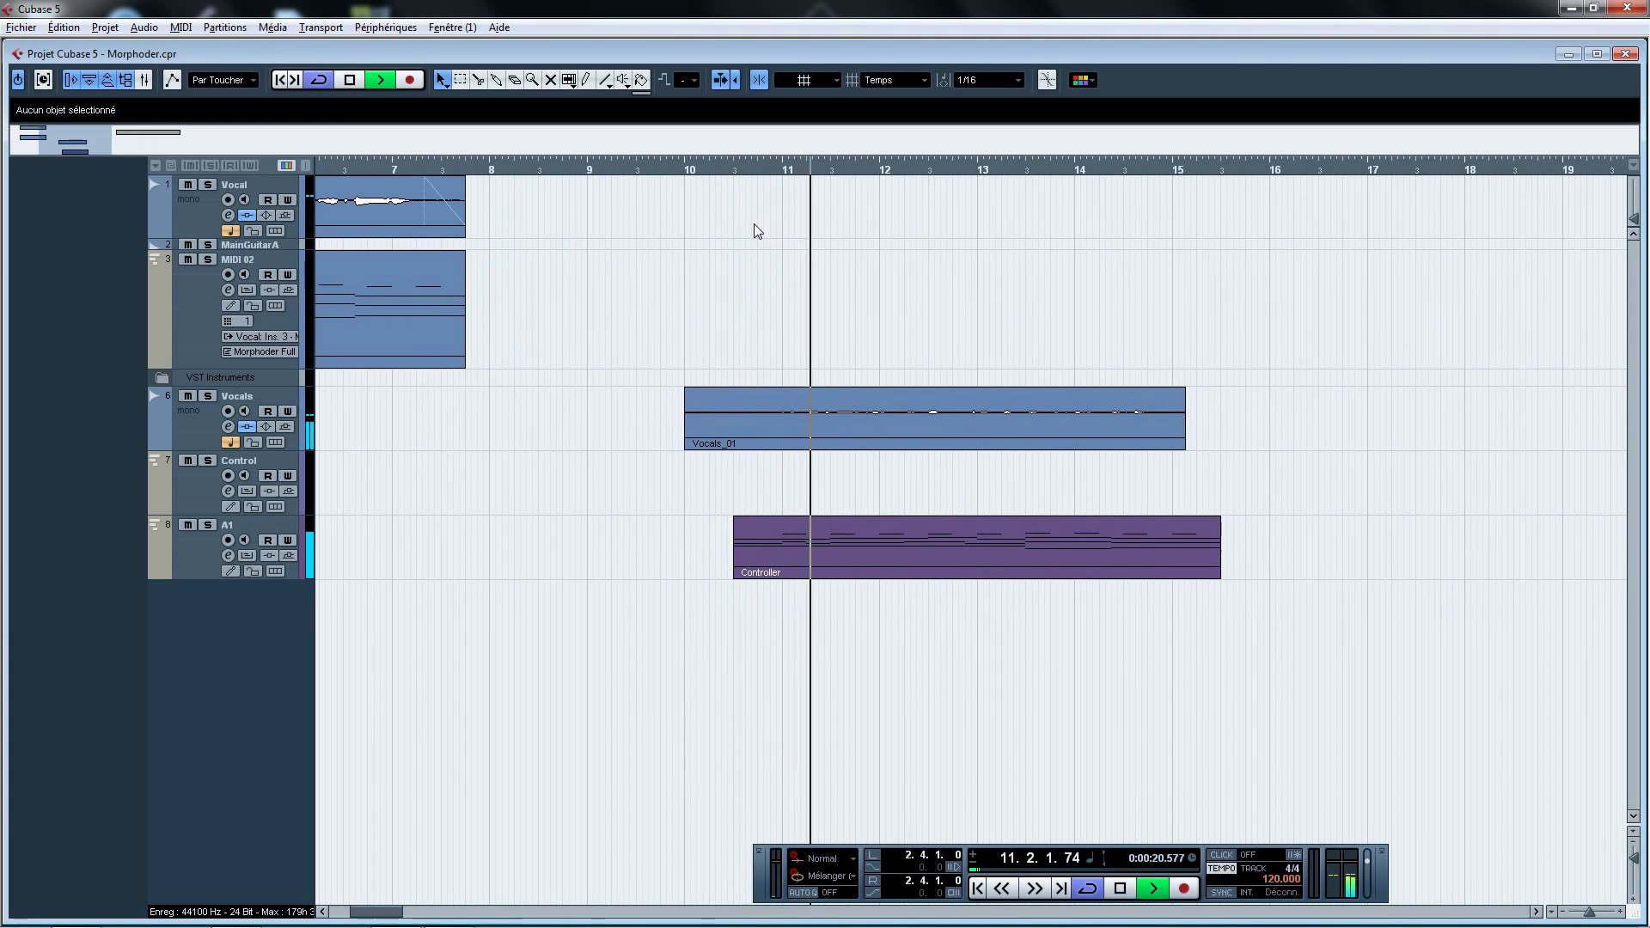
key("space")
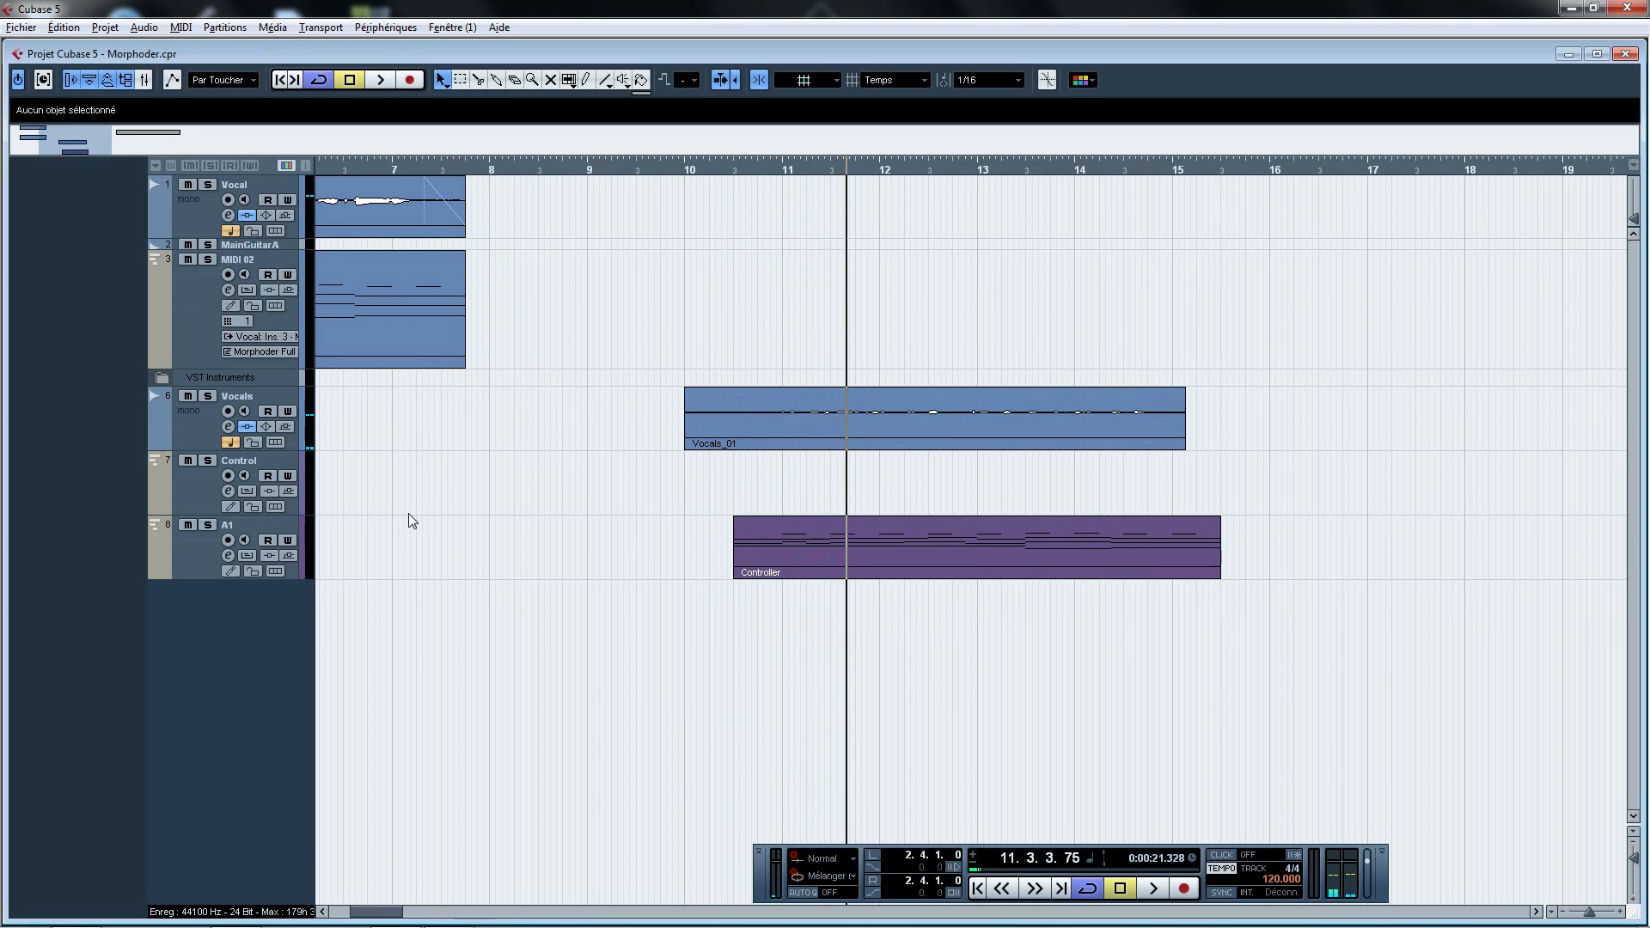
left_click_drag(612, 506, 704, 619)
In the a1 instrument's channel settings, make the Morphoder send pre-fader at -3.88 and lower the channel fader to minus infinity
left_click(211, 545)
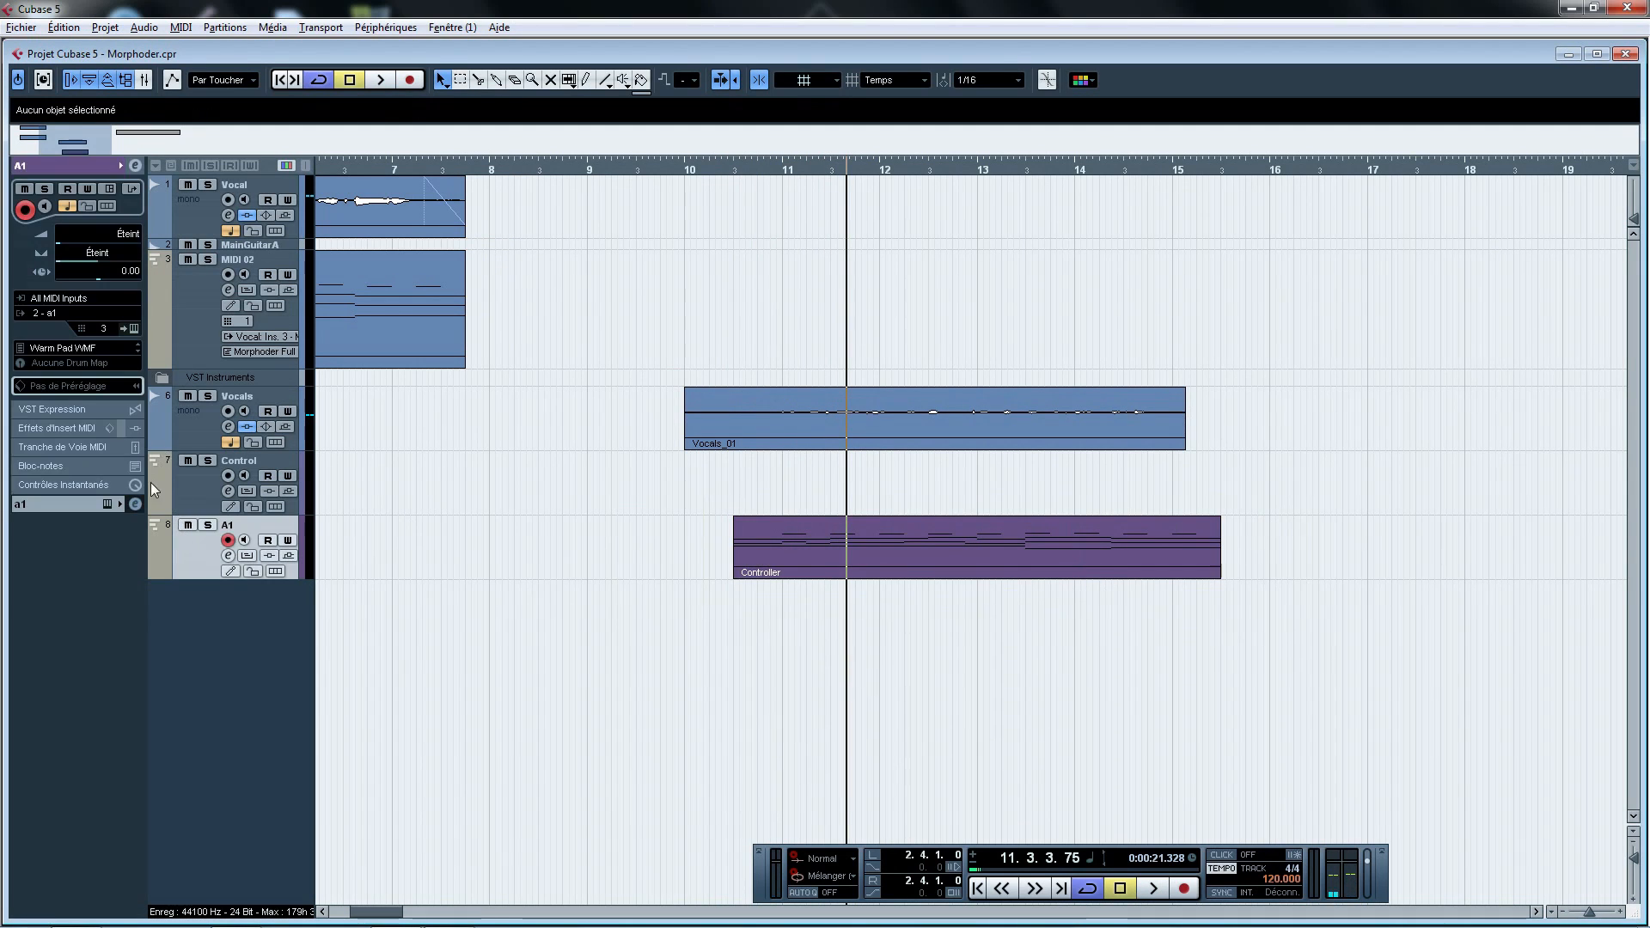
left_click(135, 504)
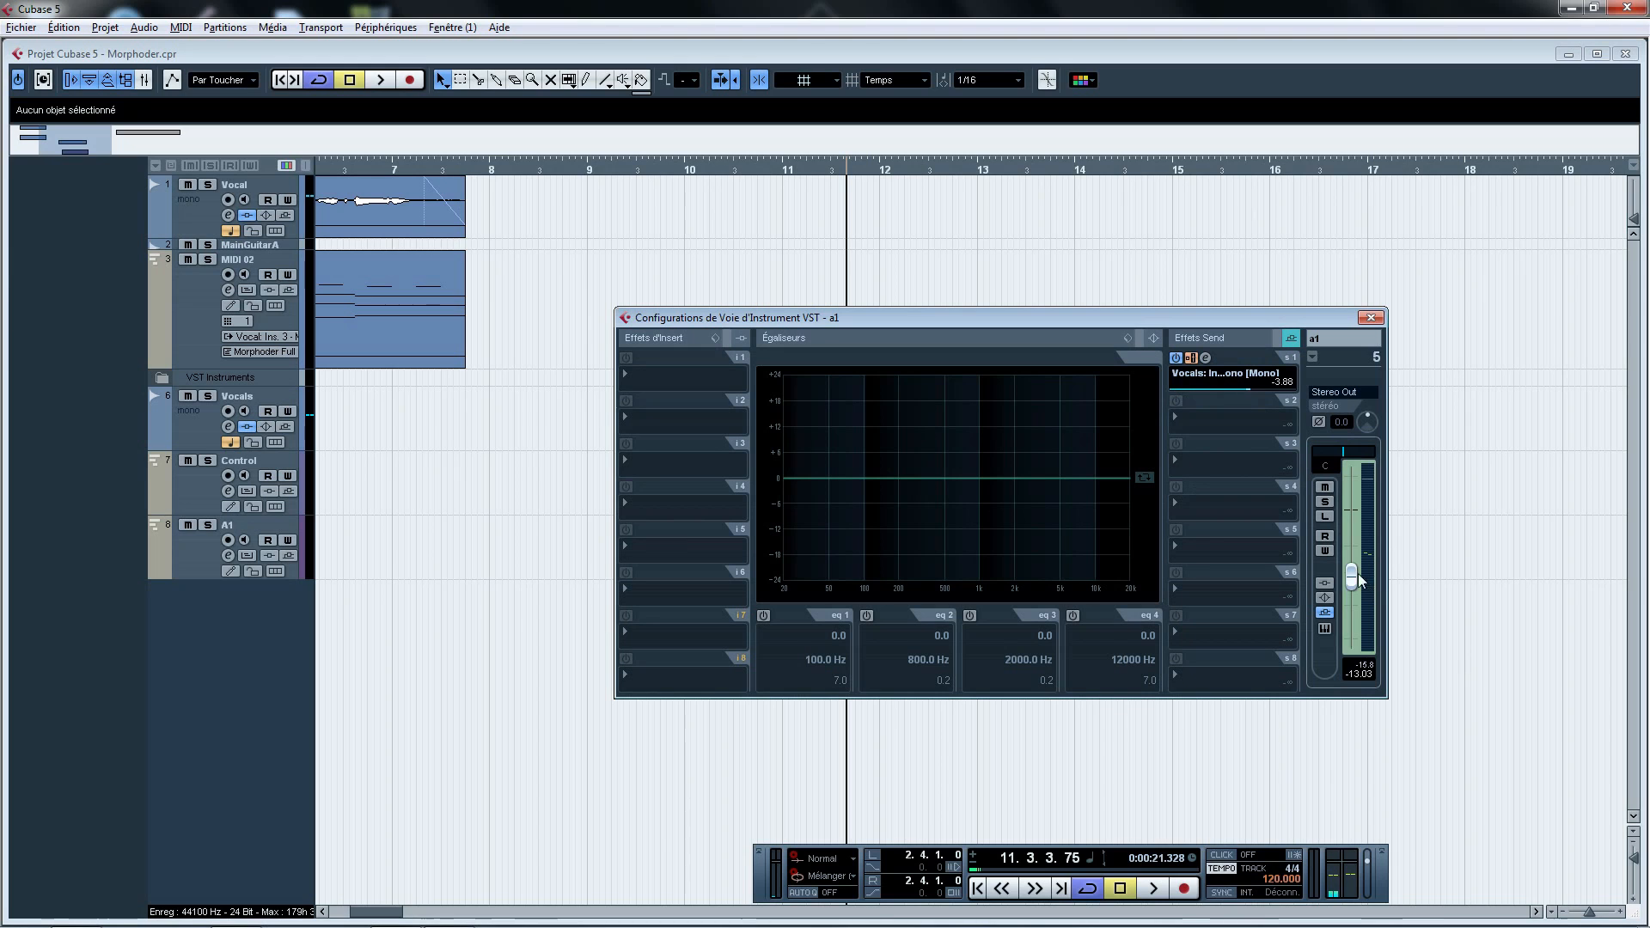
left_click_drag(1356, 636, 1277, 726)
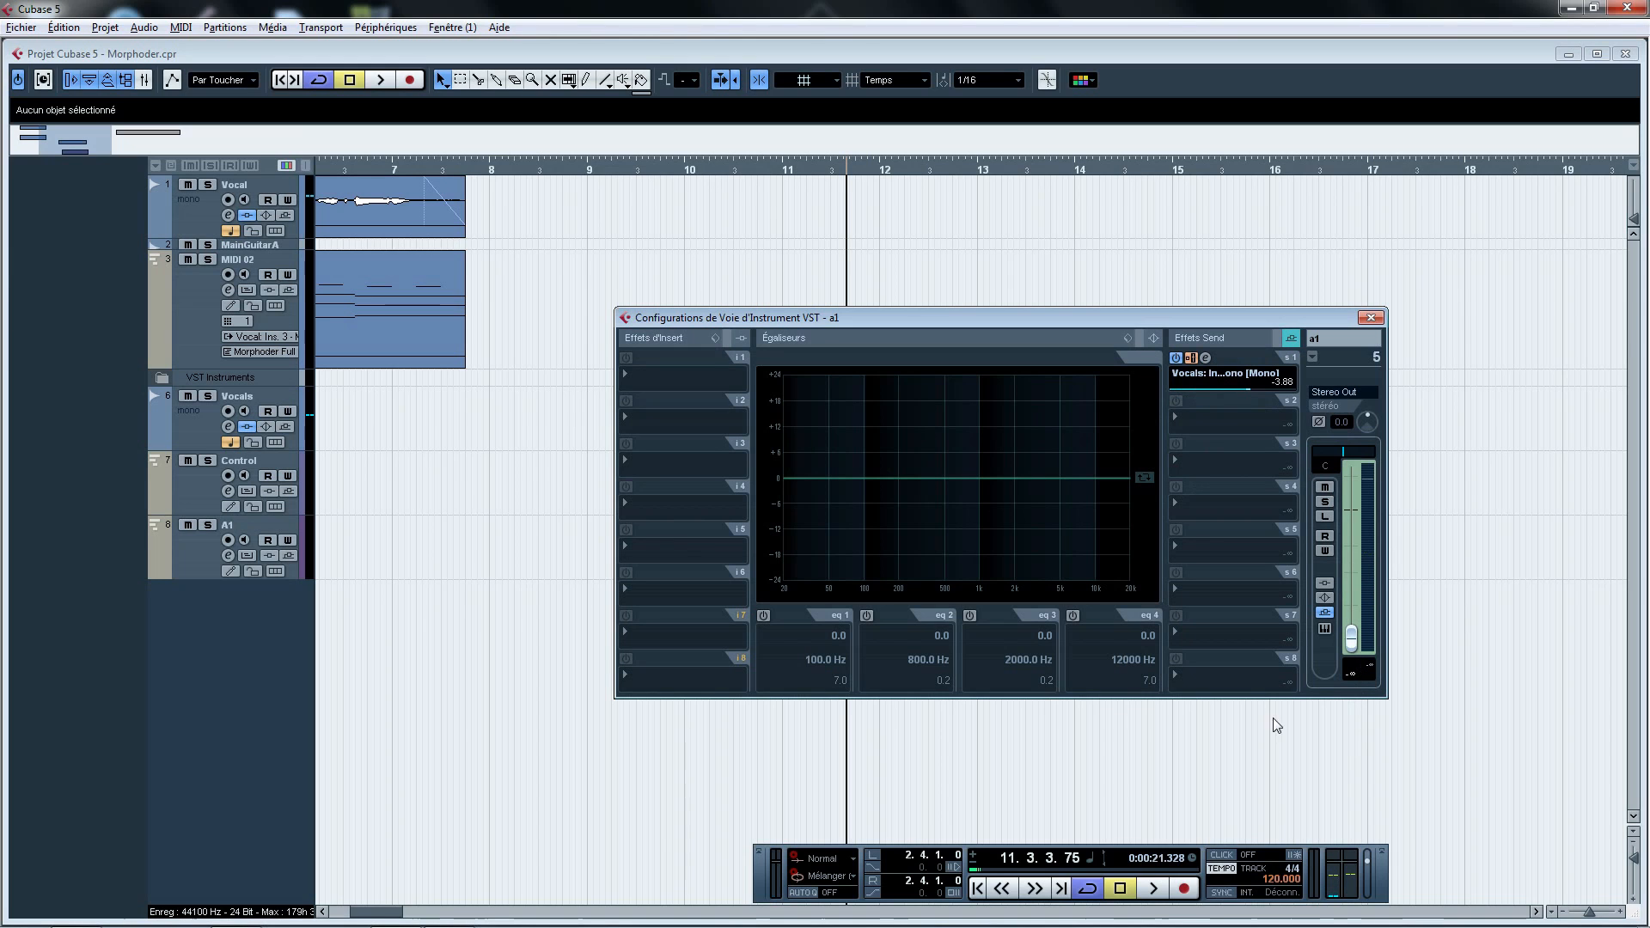
left_click(1370, 318)
Open the Vocals track's Morphoder, solo the carrier output, and set its level to -23.3 while playing from 10.3.1
left_click(741, 167)
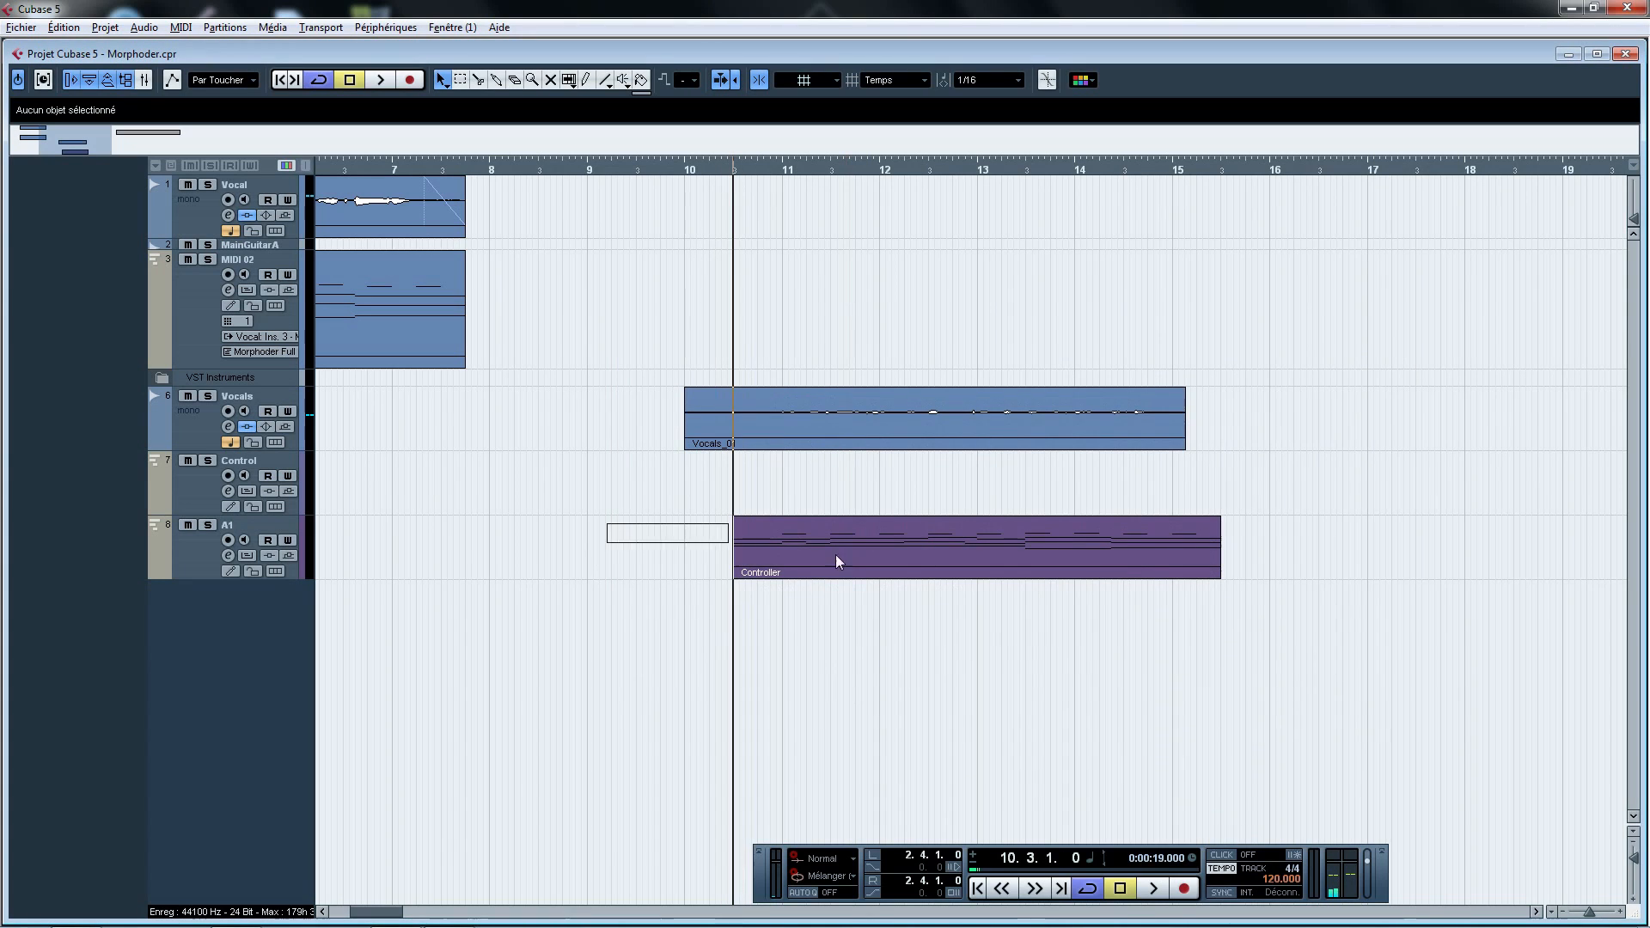
left_click(199, 427)
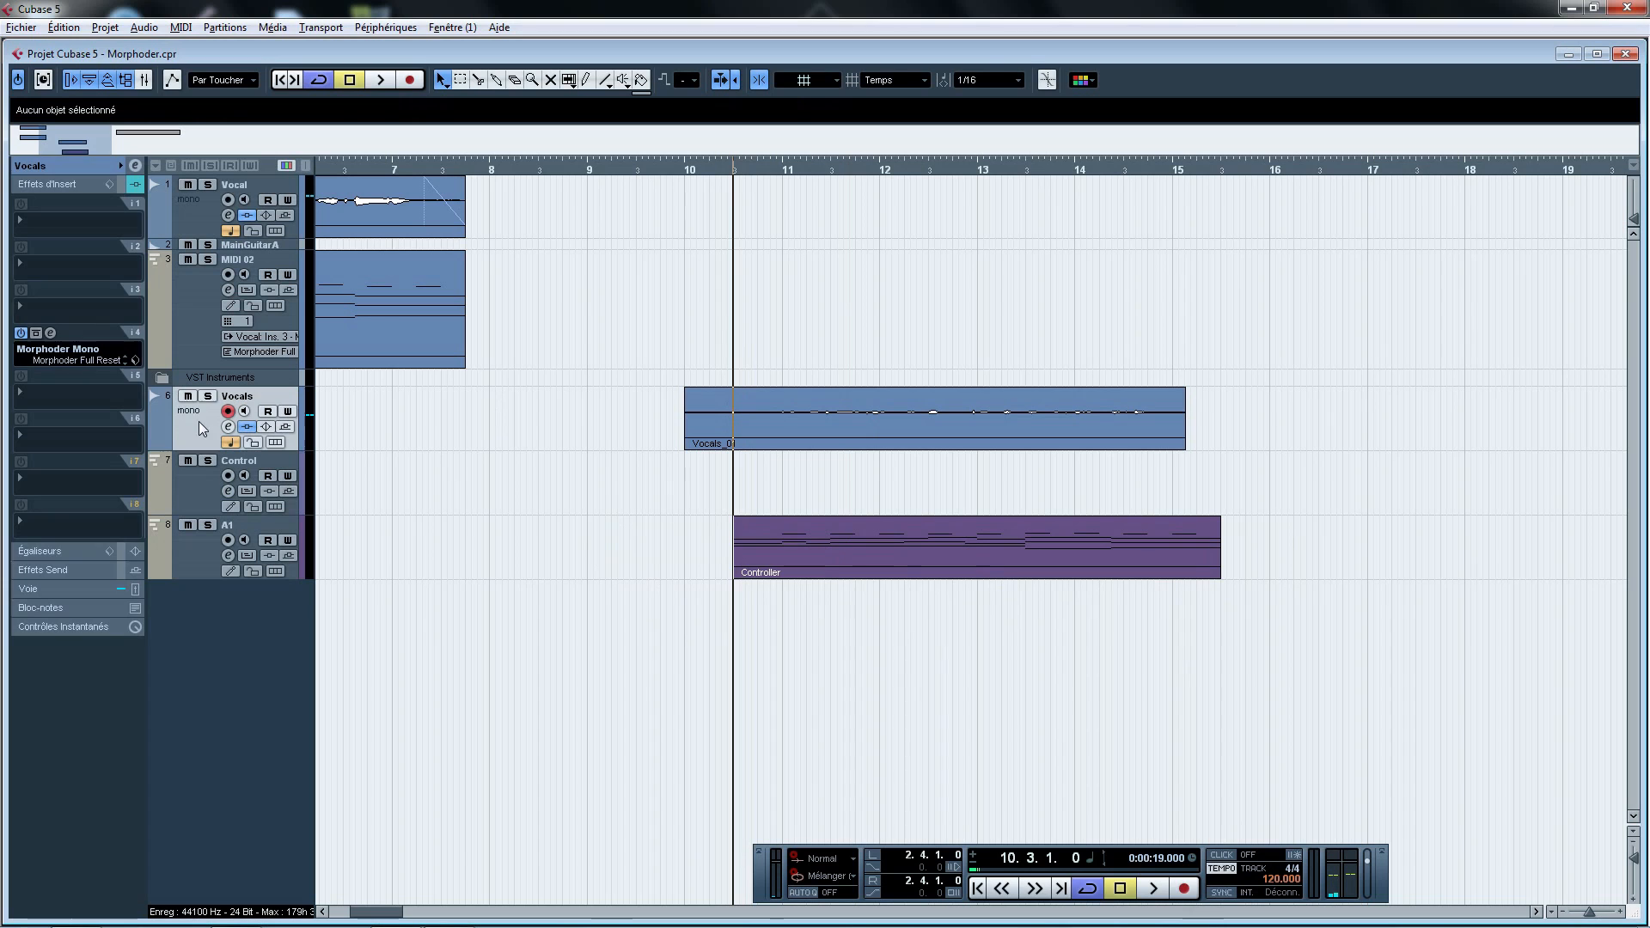
left_click(52, 334)
left_click_drag(922, 507, 713, 490)
left_click_drag(710, 618, 713, 605)
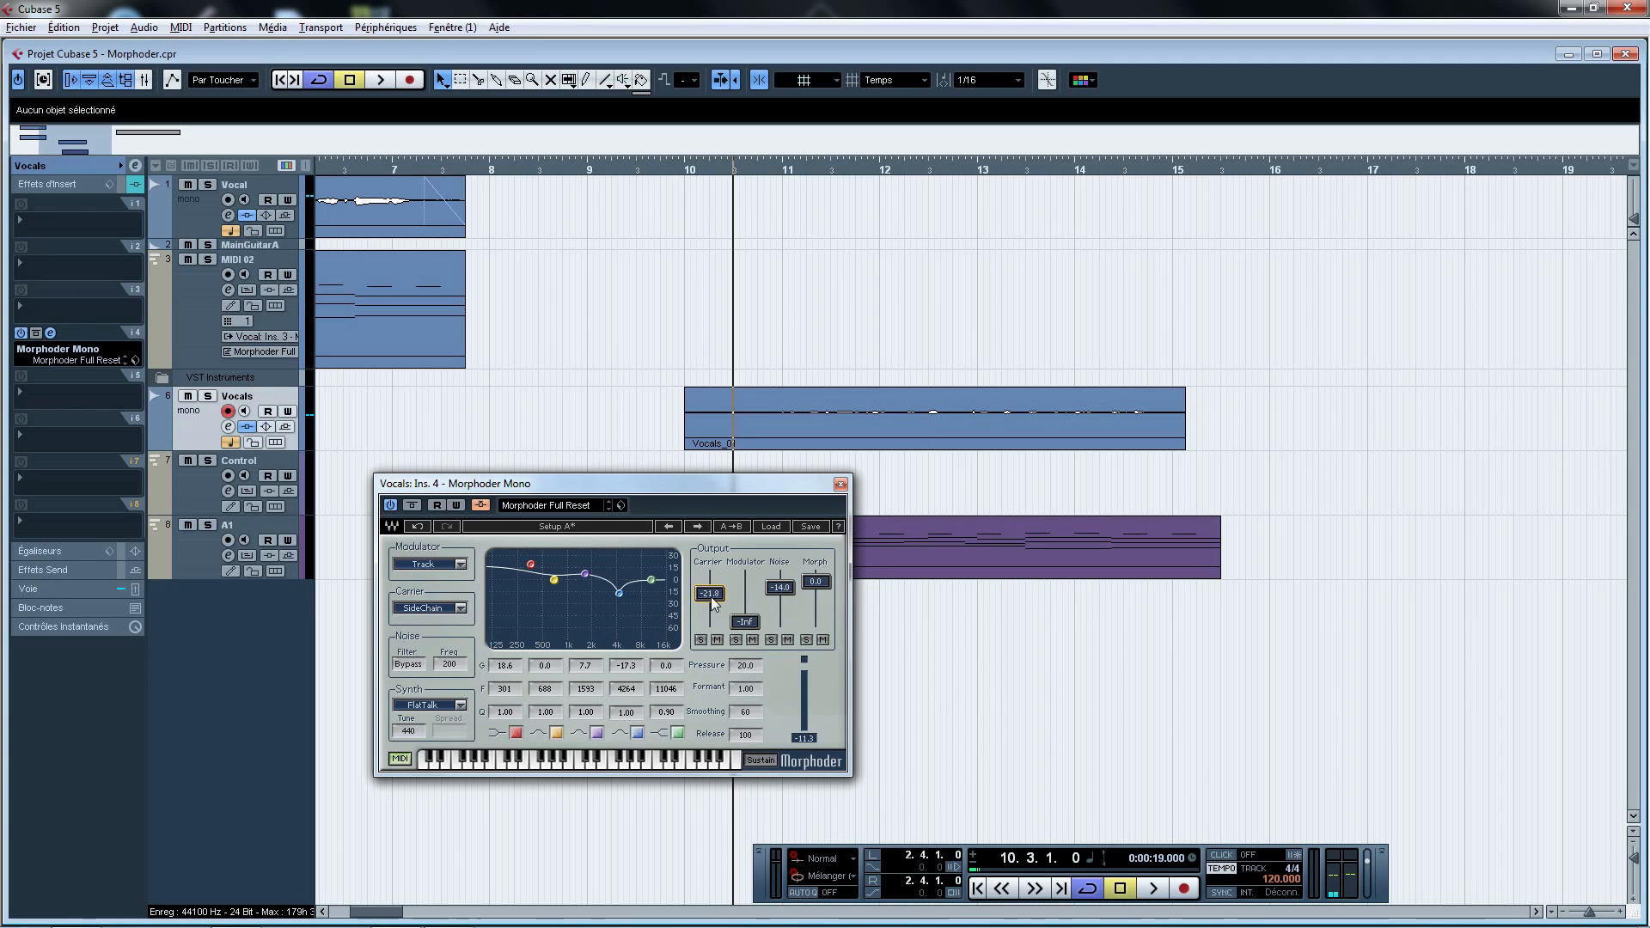
left_click(701, 639)
key("space")
left_click_drag(710, 593, 710, 594)
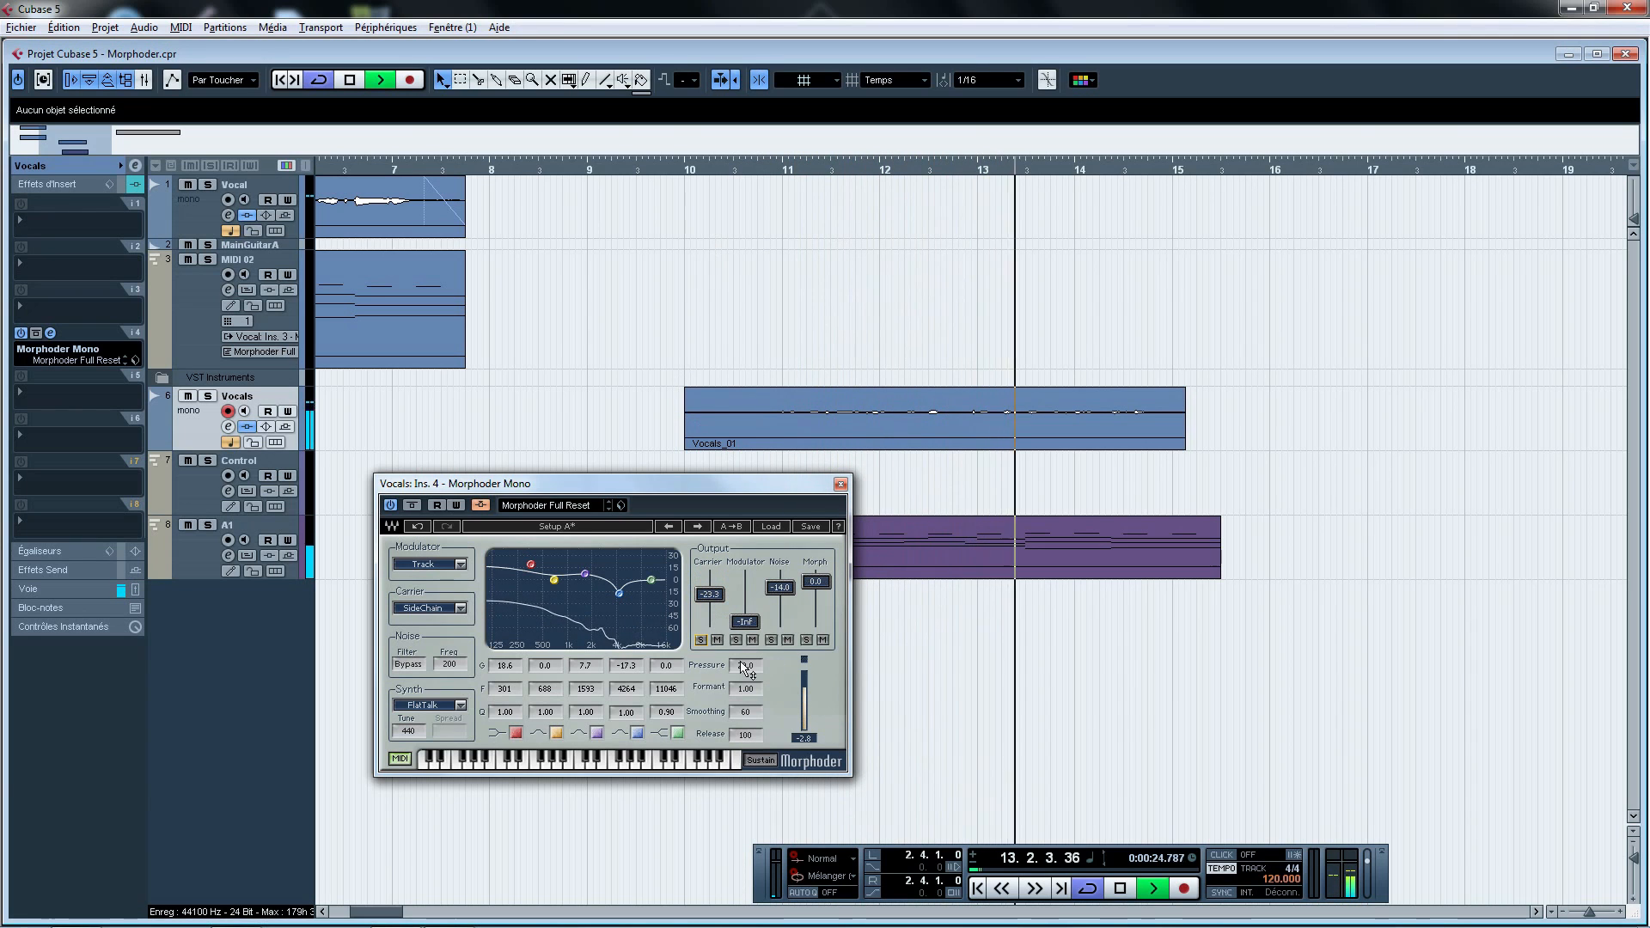
Replay from 10.3.1 with the carrier output muted instead of soloed, lower its level to -Inf, and close Morphoder
left_click(732, 171)
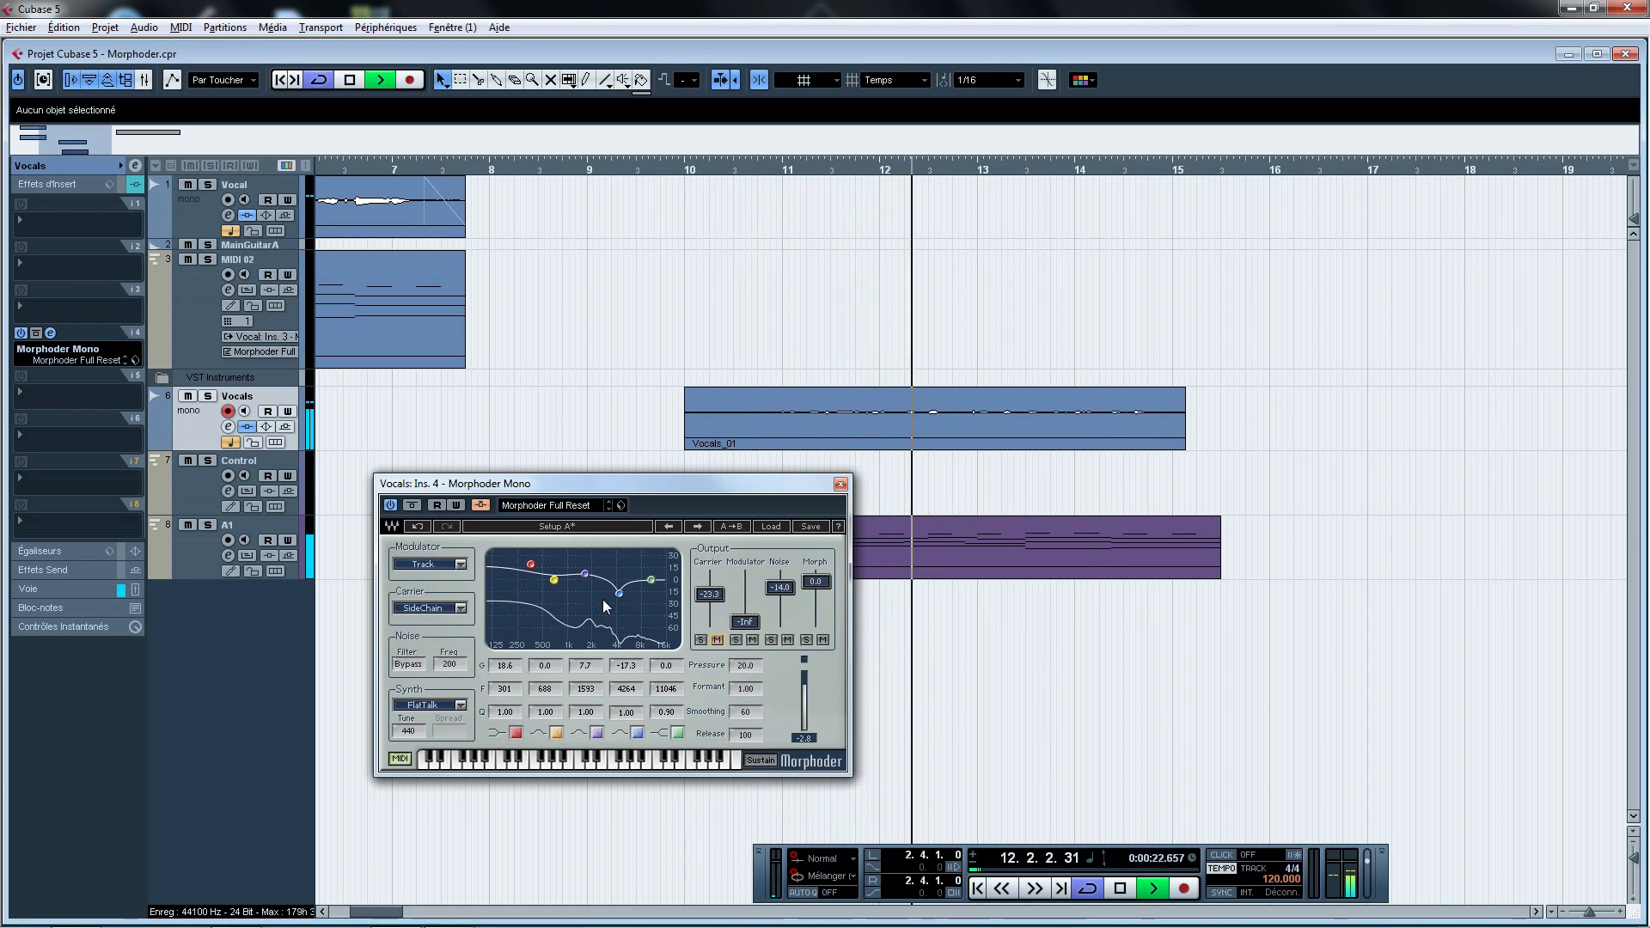
key("space")
left_click_drag(710, 595, 710, 621)
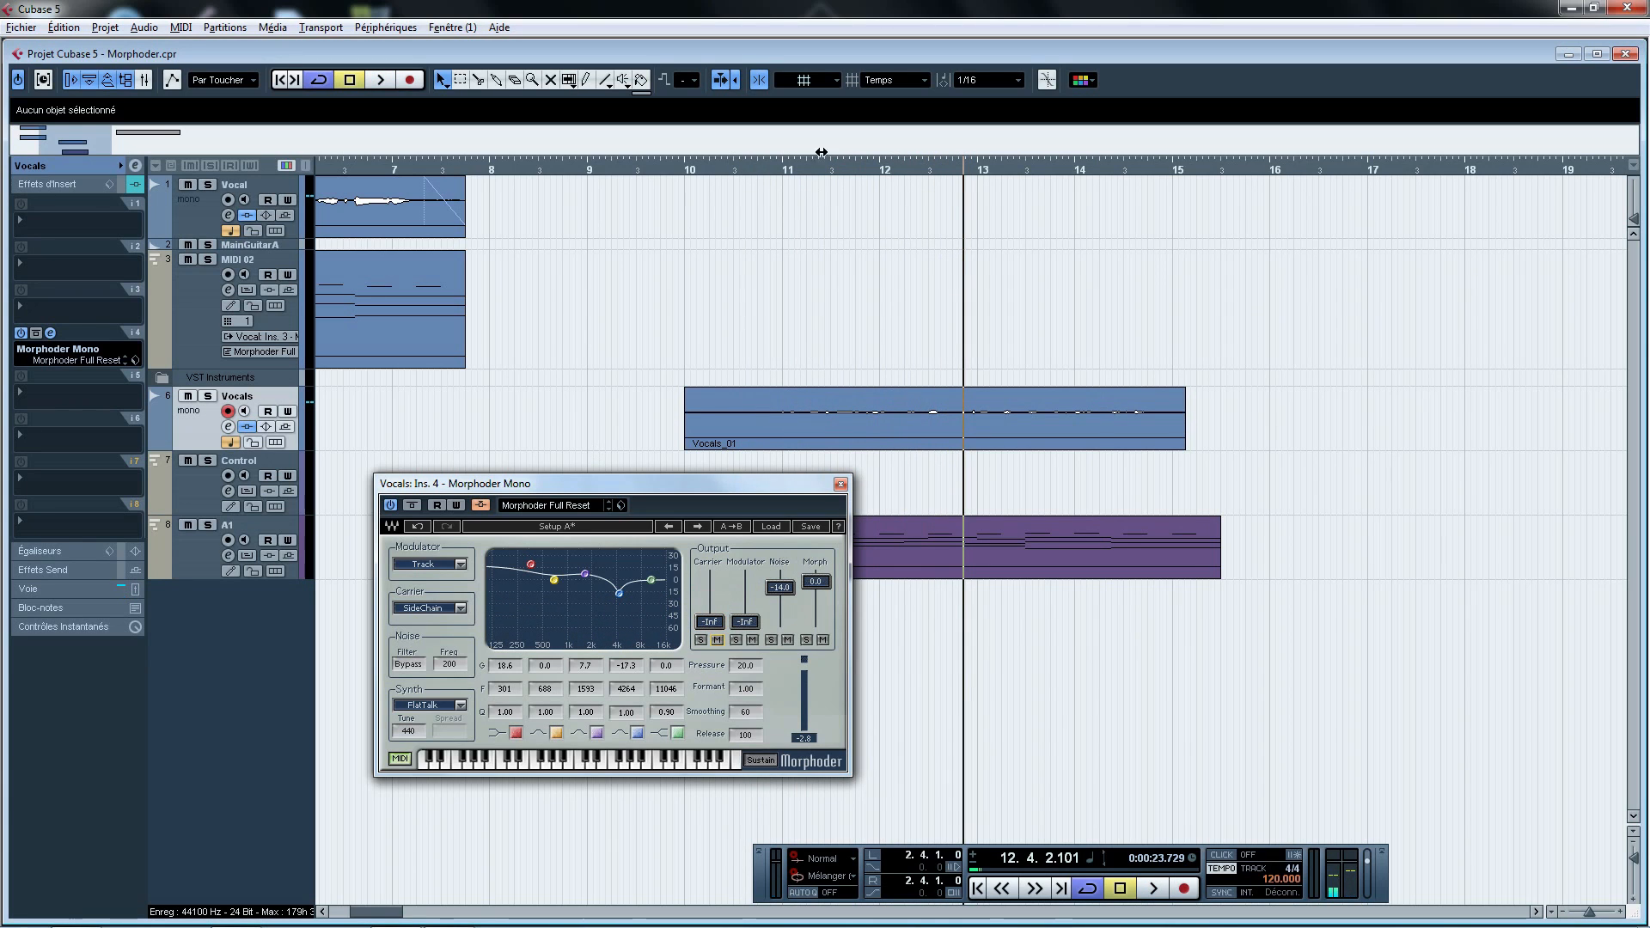
left_click(782, 170)
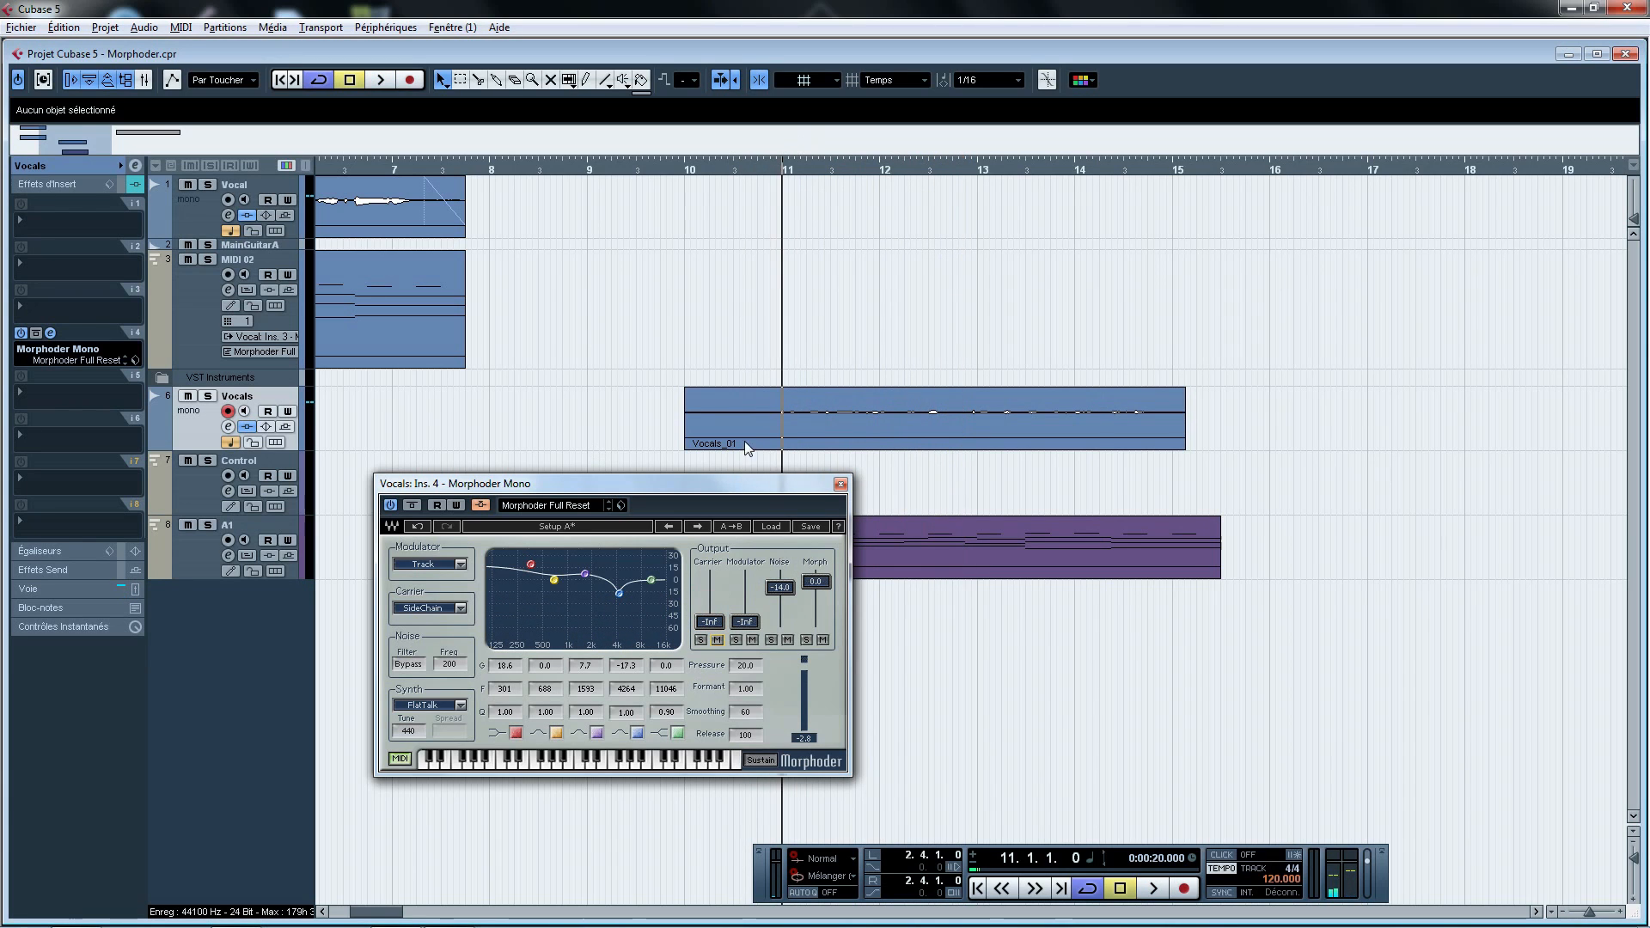
left_click(841, 484)
Play from 11.1.1 and change the A1 track's instrument preset to Cremetorte WMF during playback
key("space")
left_click(198, 559)
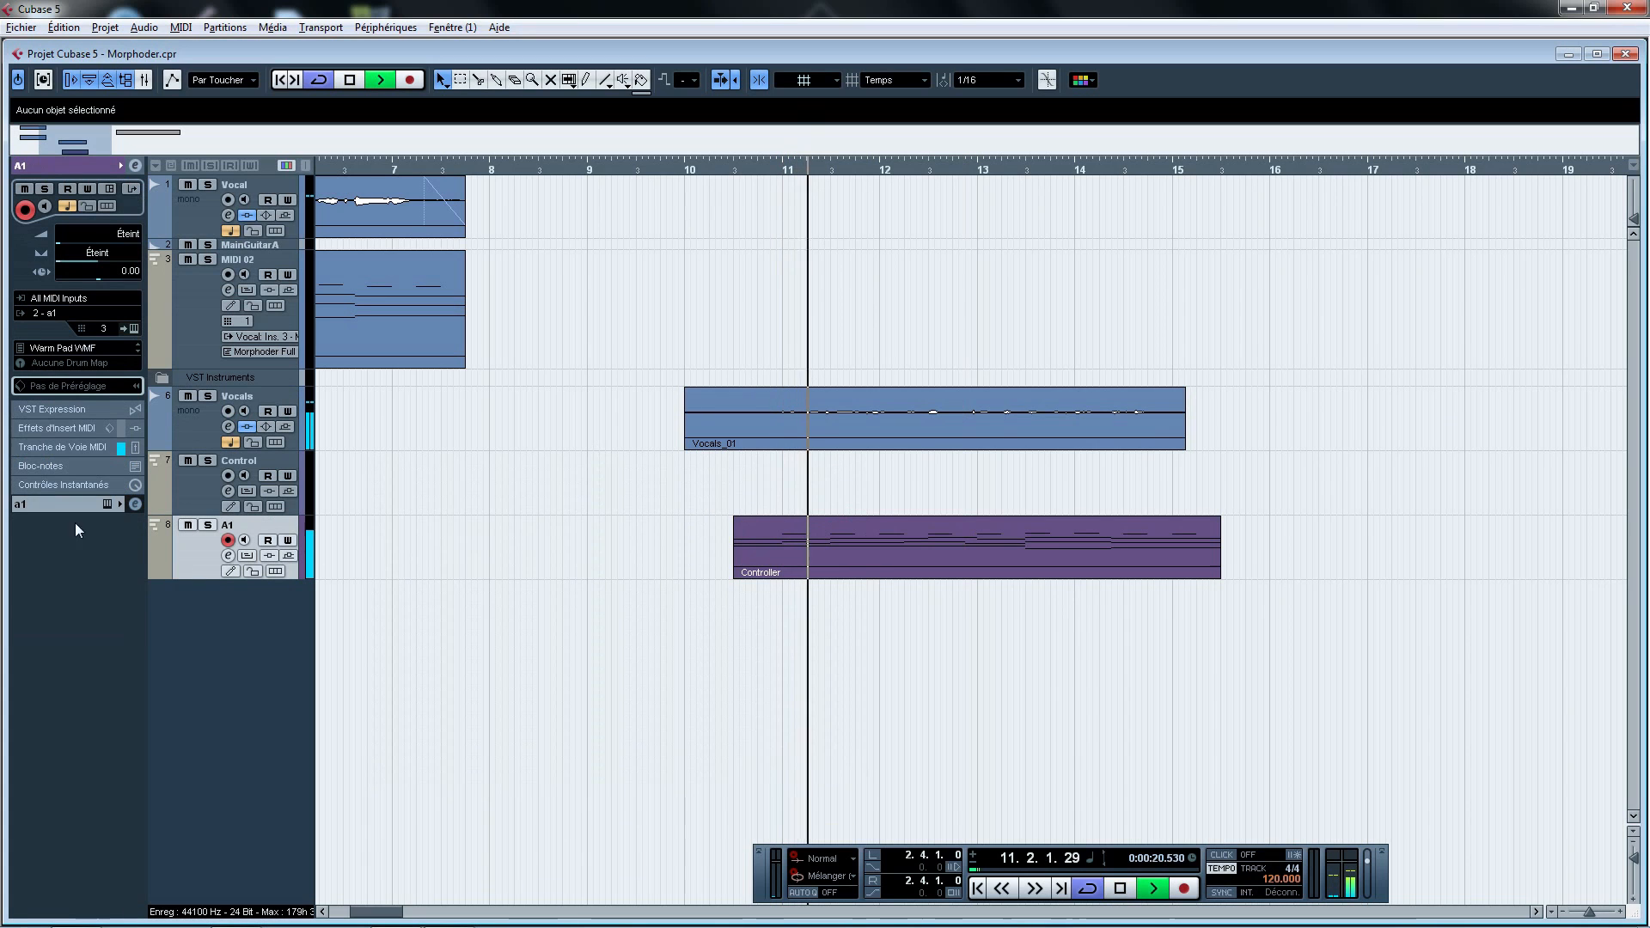
left_click(85, 348)
scroll(141, 535, "down", 10)
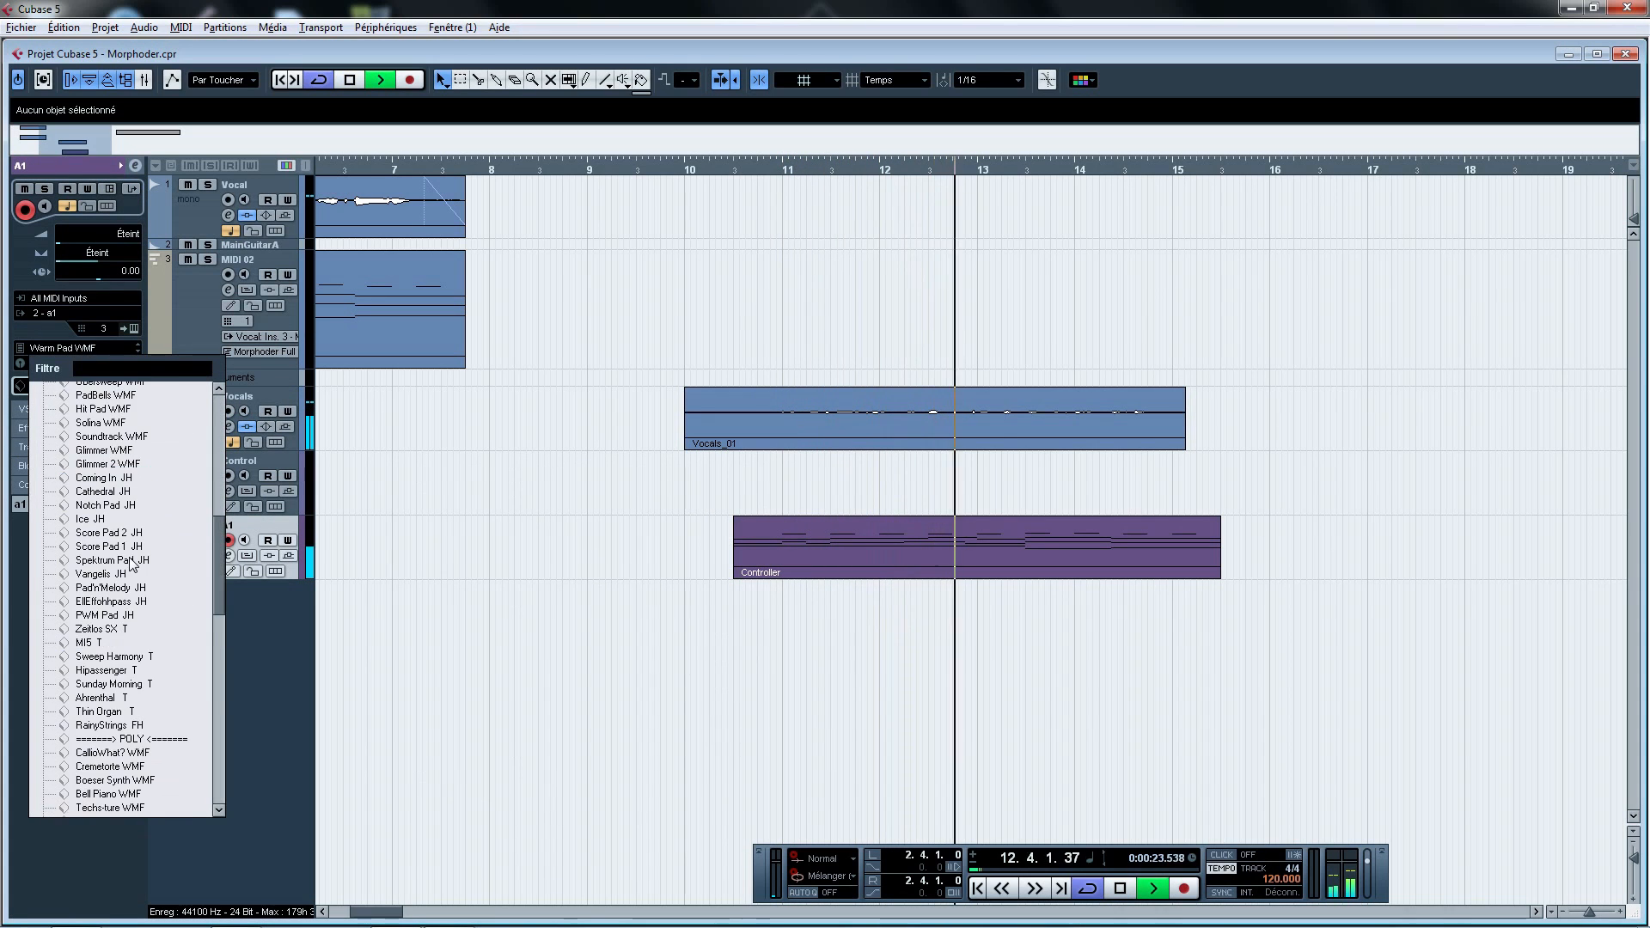
scroll(142, 535, "down", 6)
left_click(110, 593)
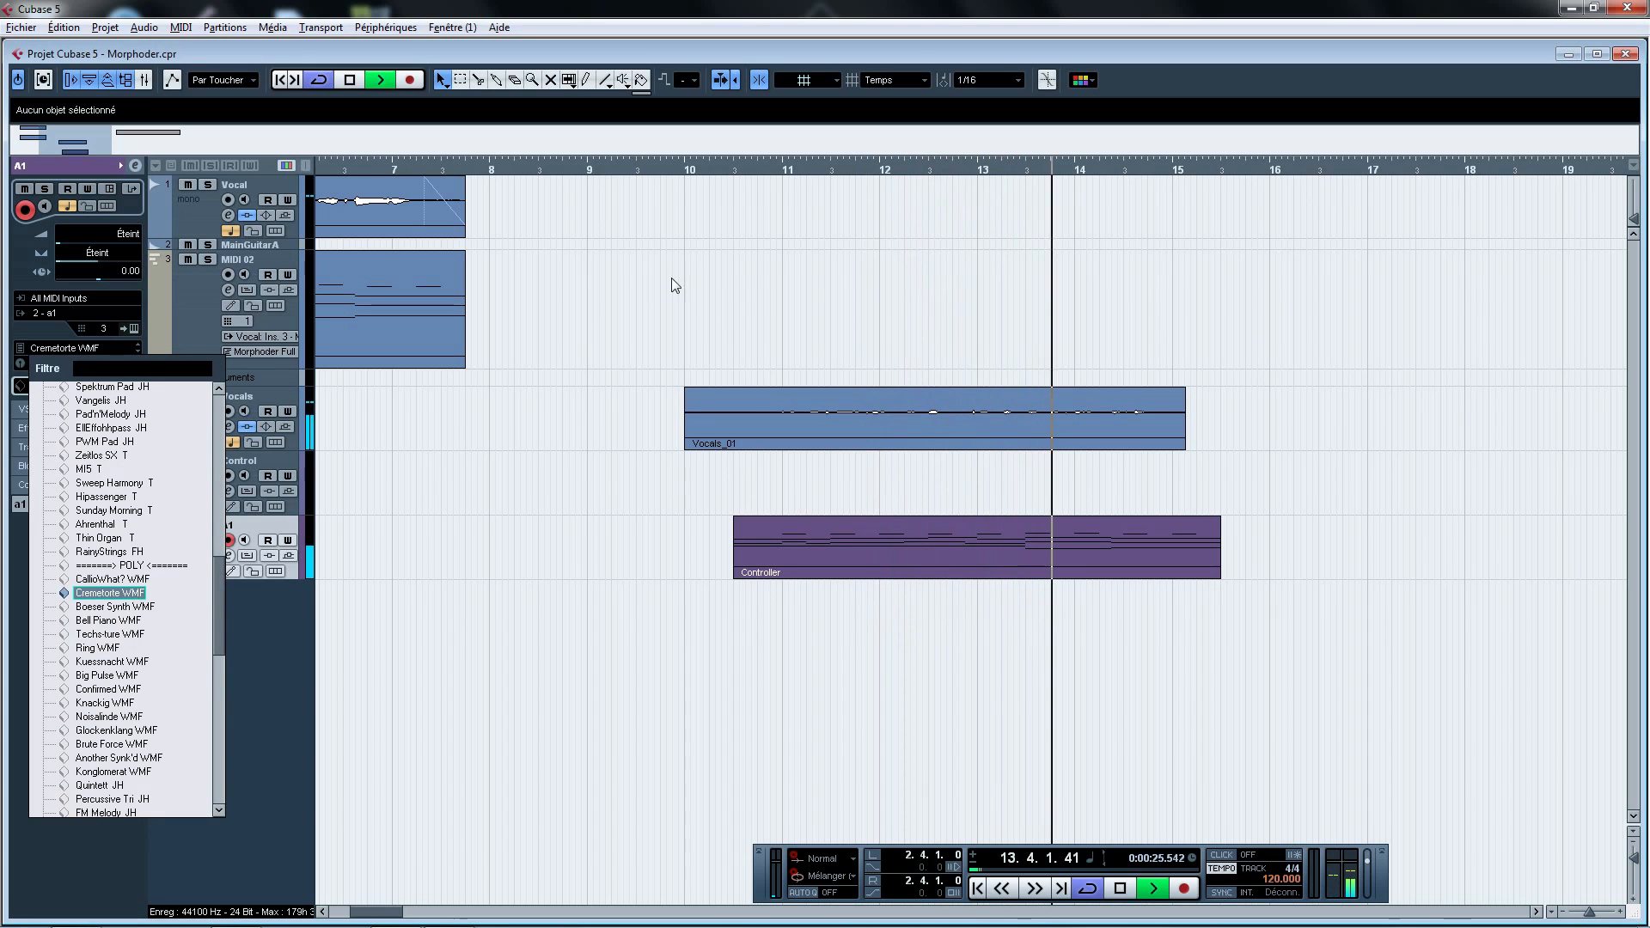
Loop playback over the Vocals_01 and Controller clips, with the loop start moved to 10.4.1
left_click_drag(751, 266, 1124, 643)
key("shift+g")
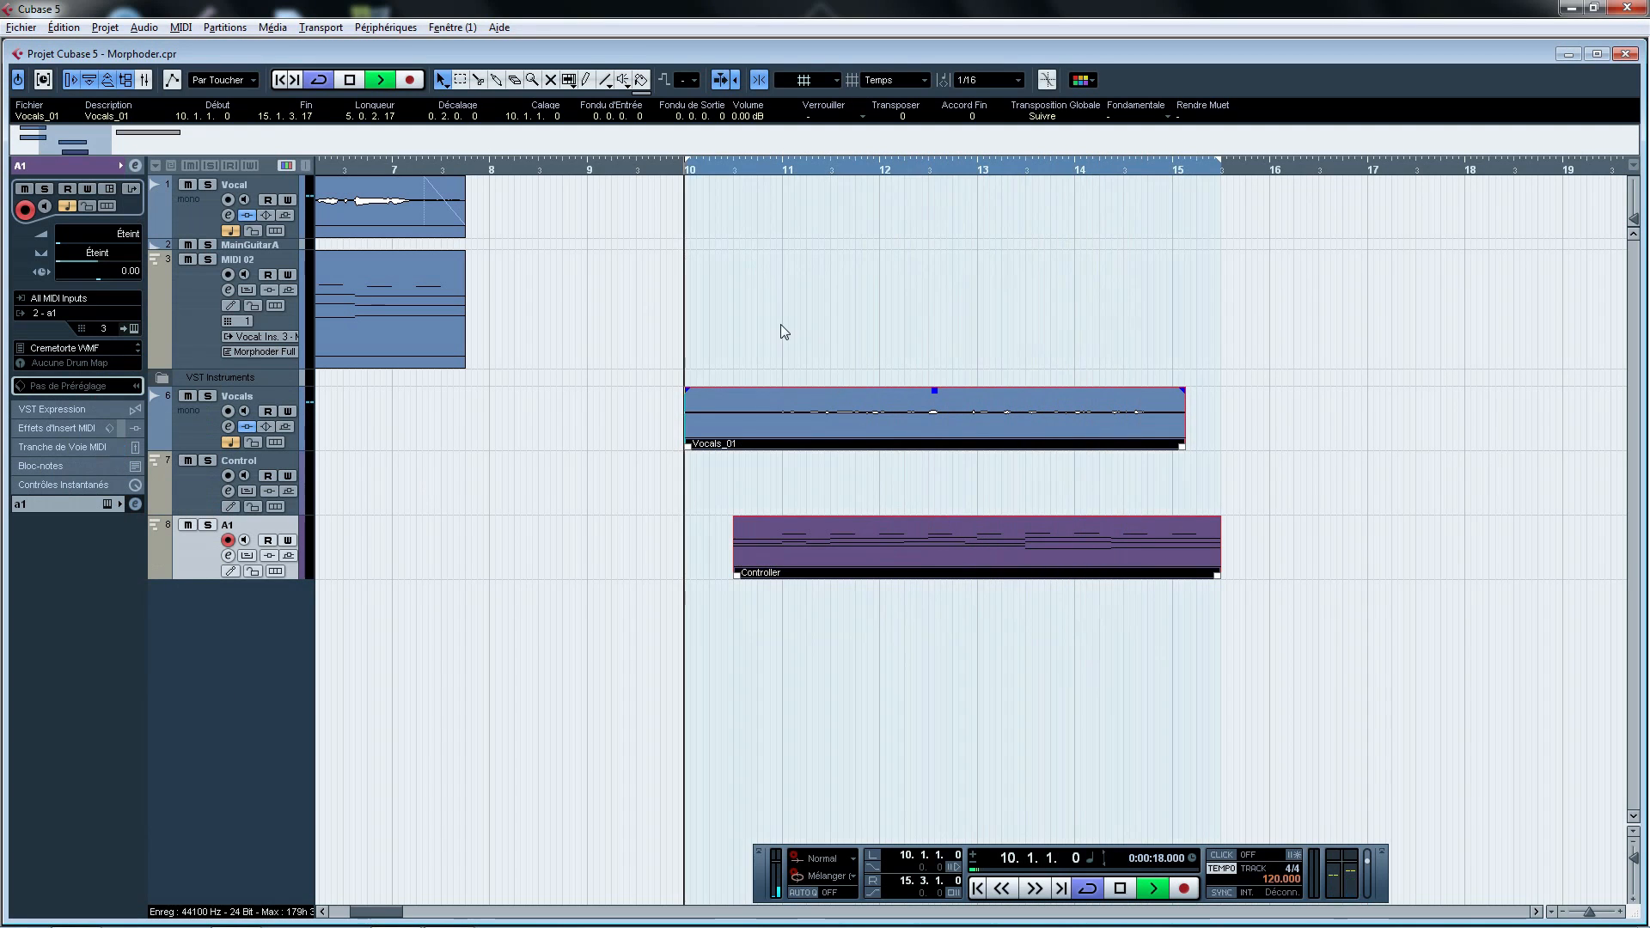
left_click(755, 171, "ctrl")
Audition the A1 presets PWM Pad JH and Muhg WMF during playback, settle on BigBeats JH, and stop
left_click(95, 349)
scroll(129, 671, "down", 5)
scroll(133, 700, "up", 2)
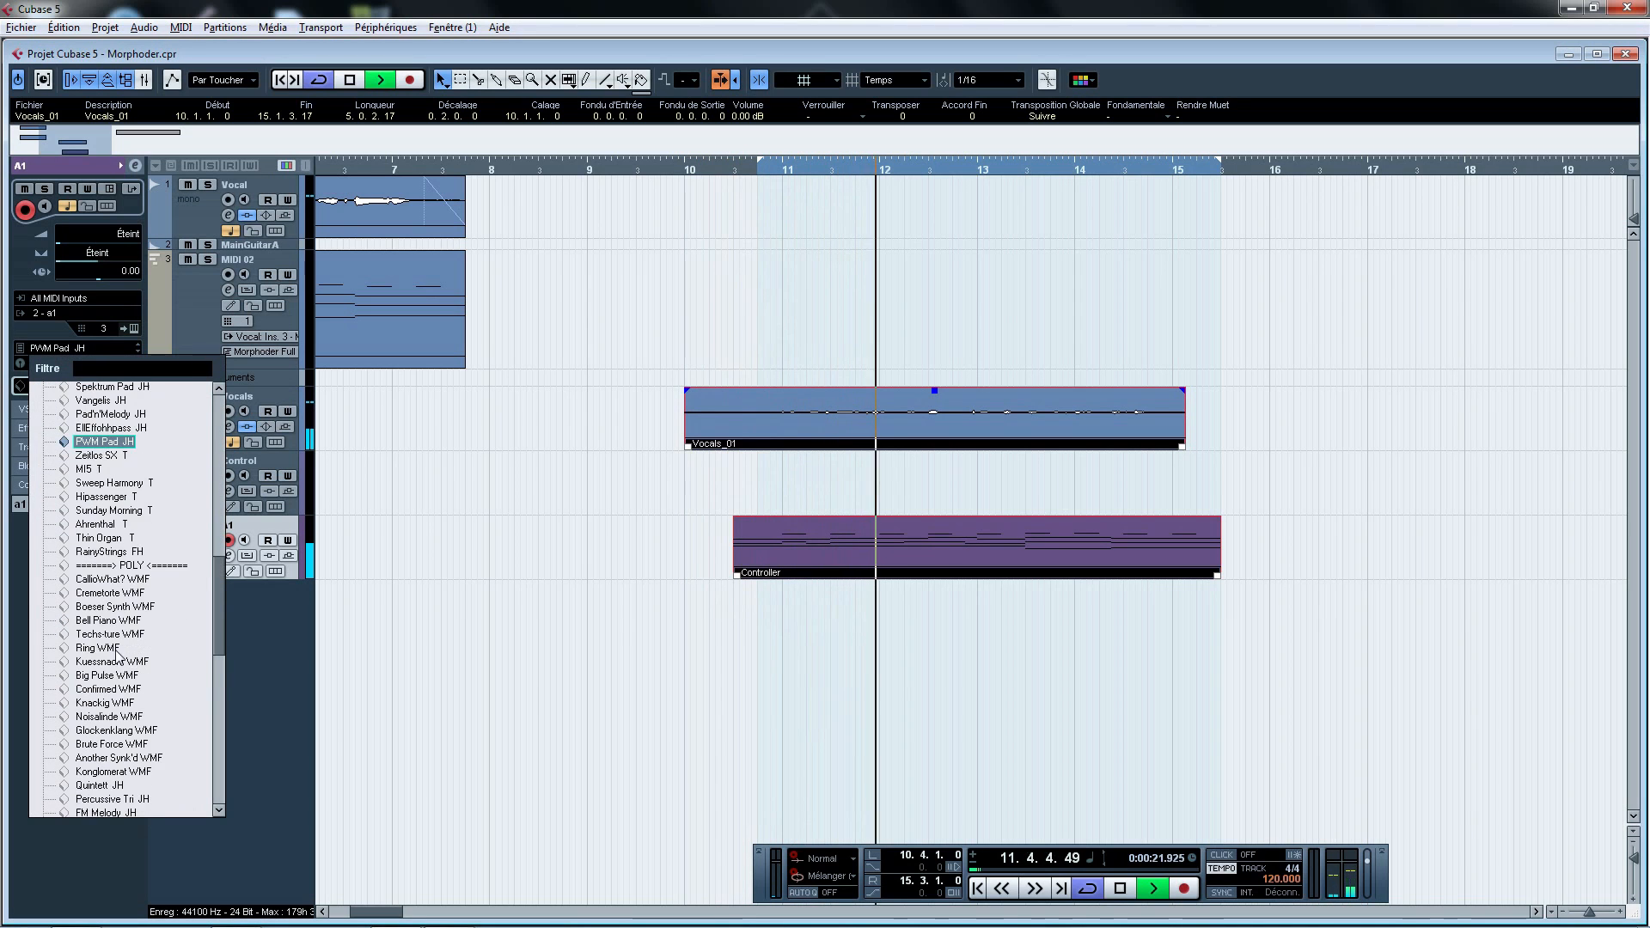
scroll(133, 704, "down", 4)
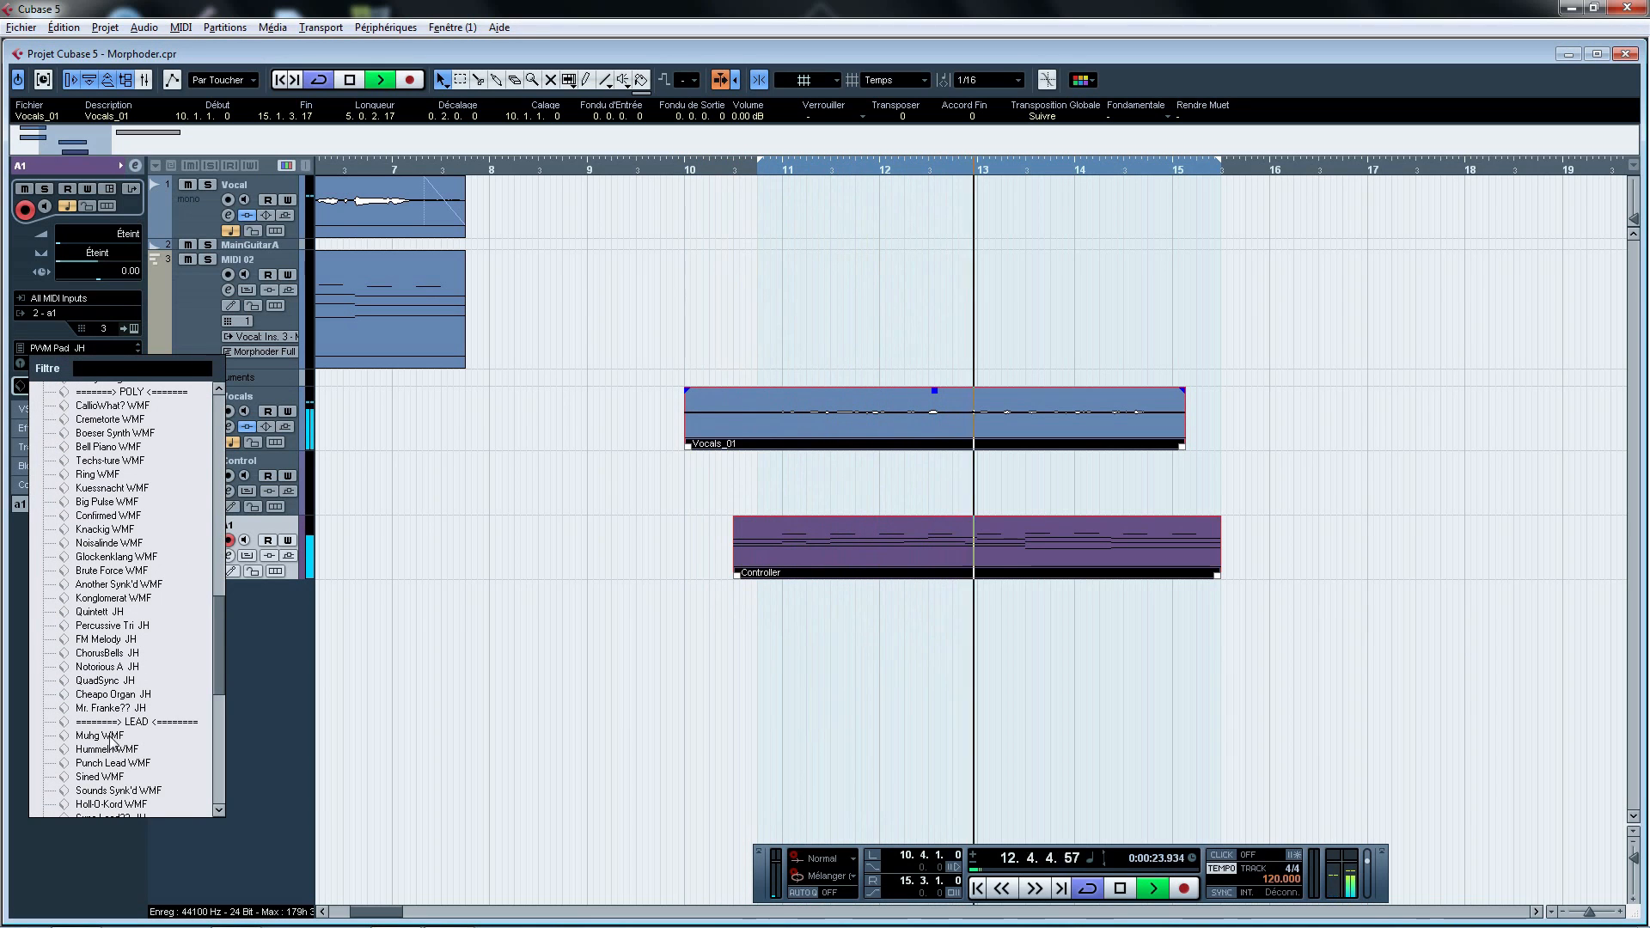
left_click(121, 736)
scroll(121, 738, "down", 2)
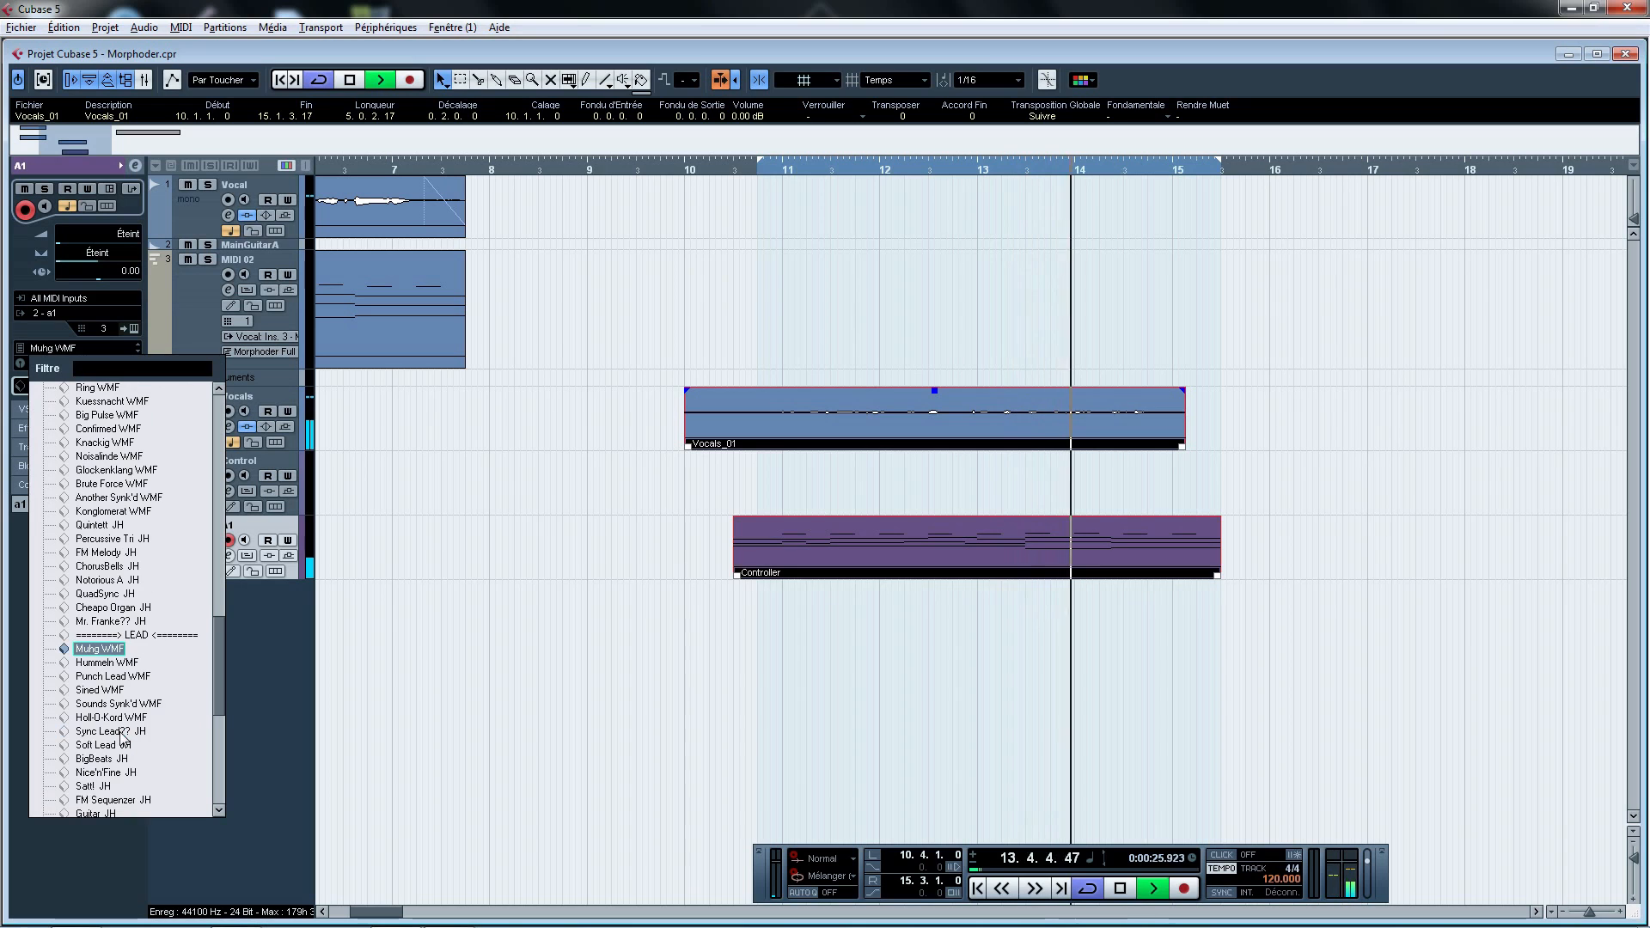
left_click(111, 759)
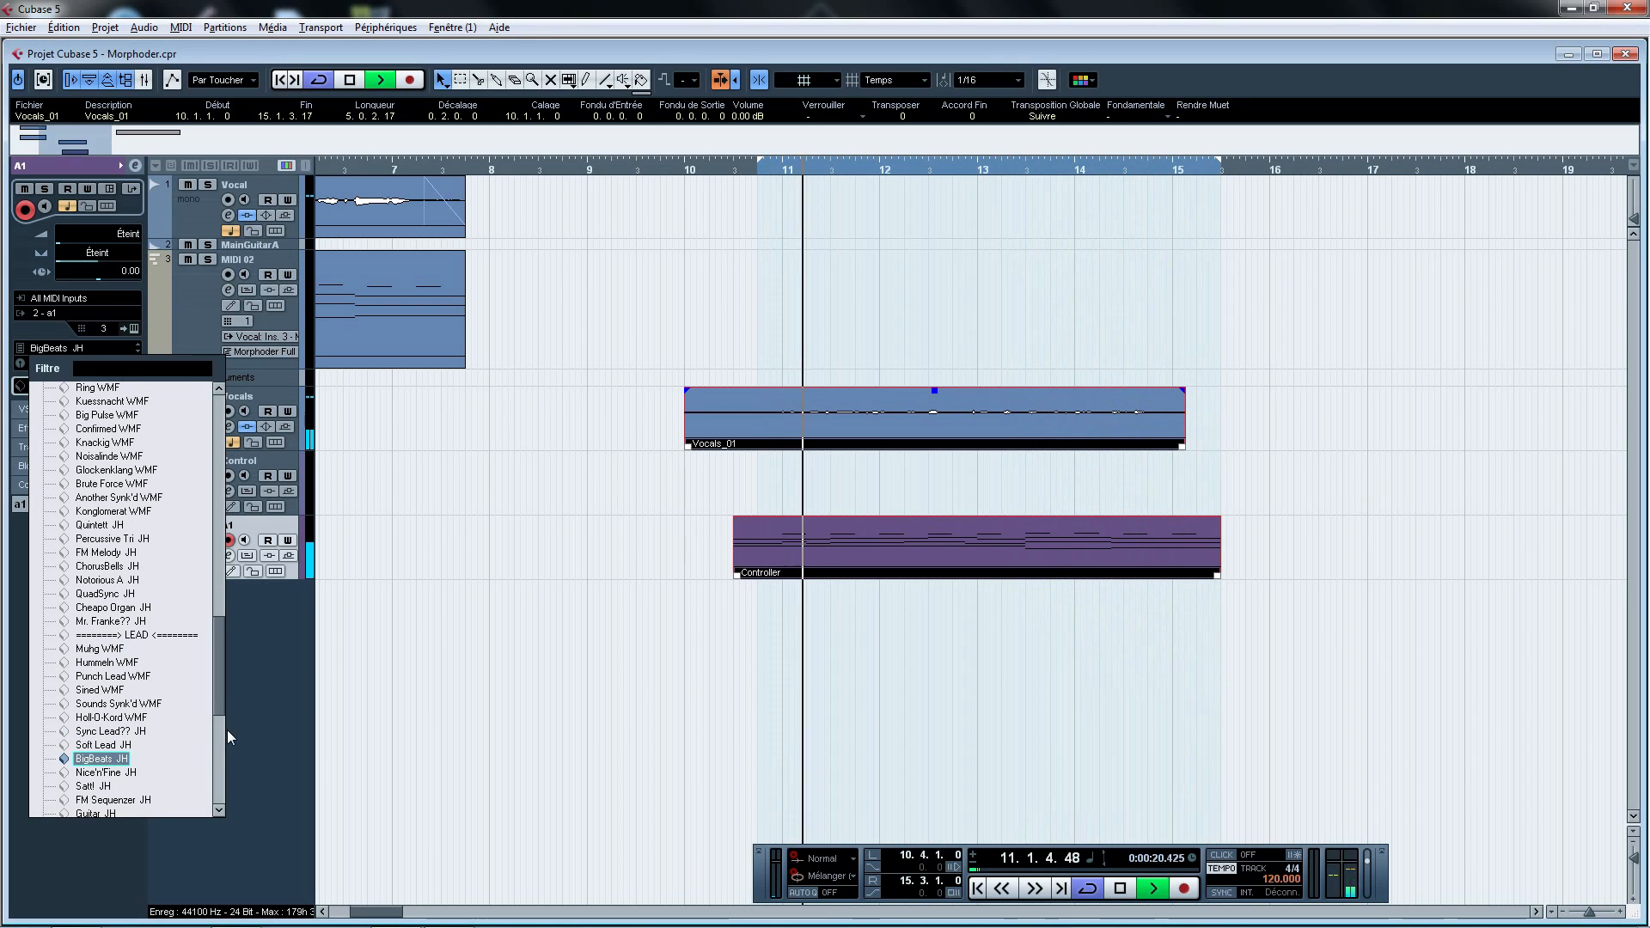
left_click(275, 705)
key("space")
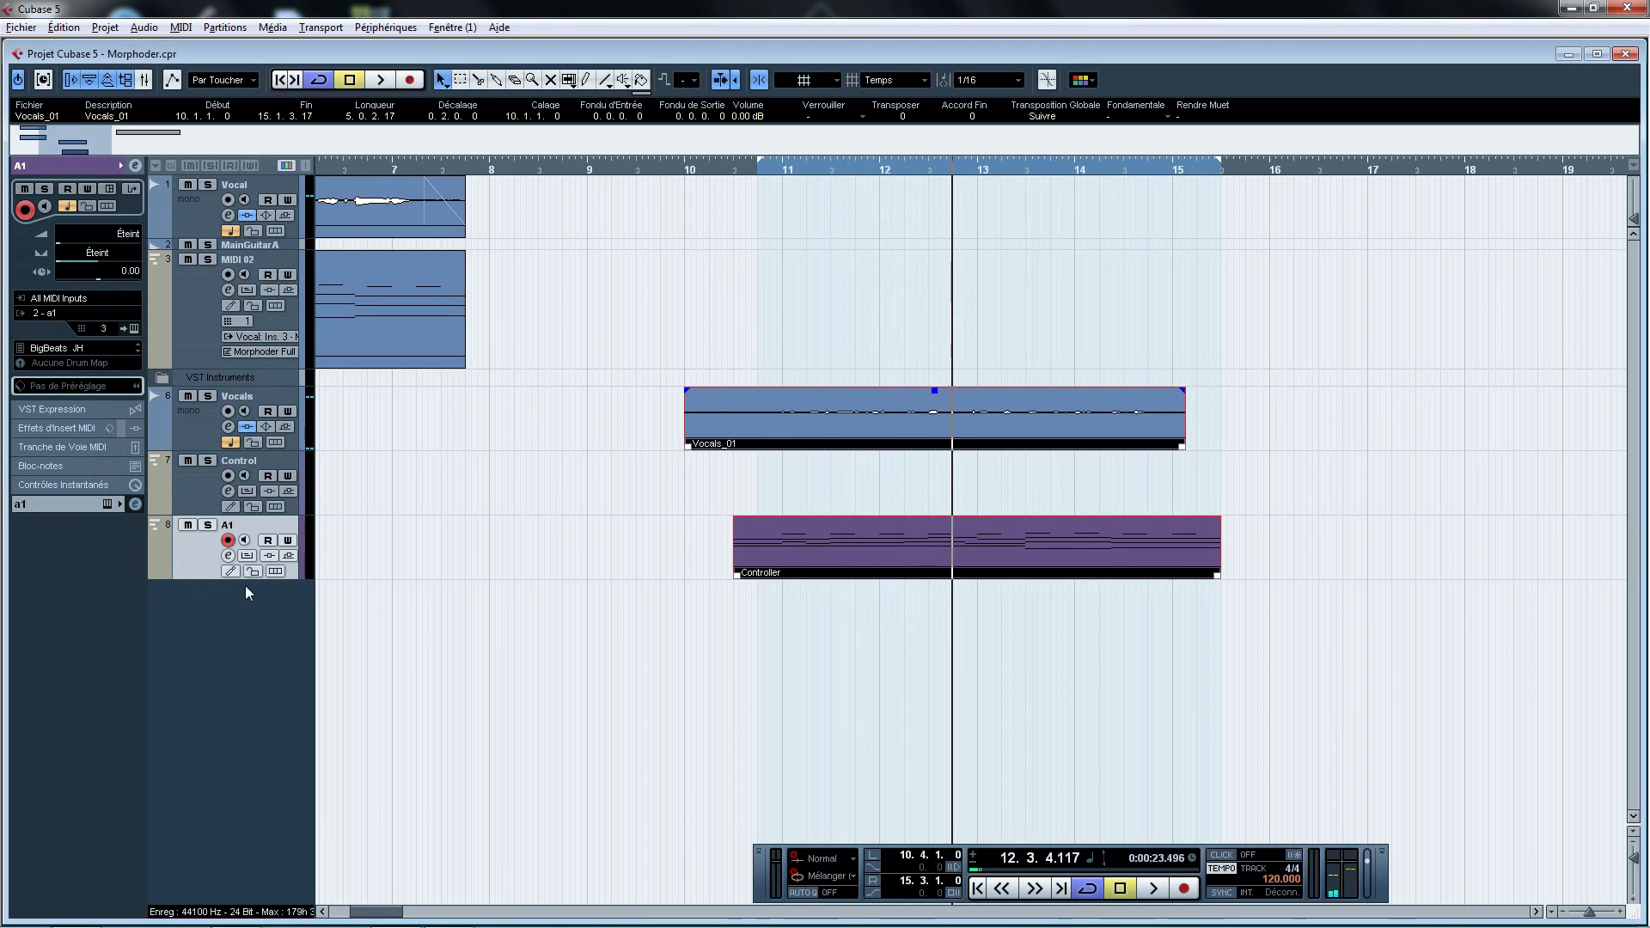
left_click(587, 614)
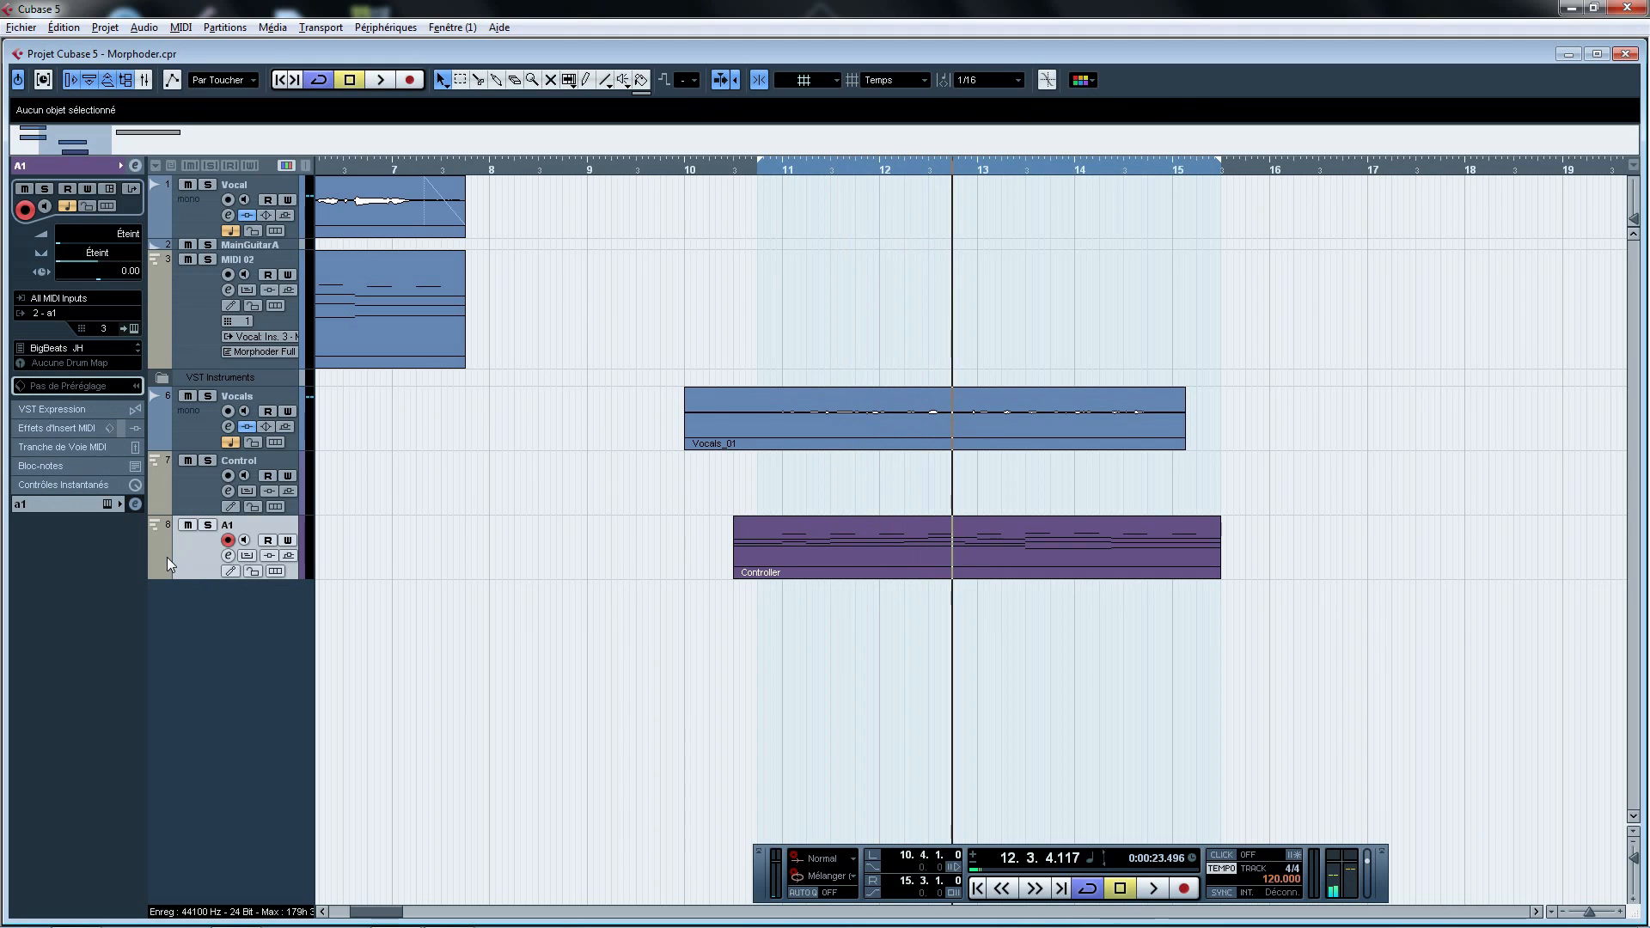
Add one MIDI track below the A1 track and name it Embracer
left_click_drag(590, 552, 1341, 529)
left_click(578, 669)
right_click(193, 569)
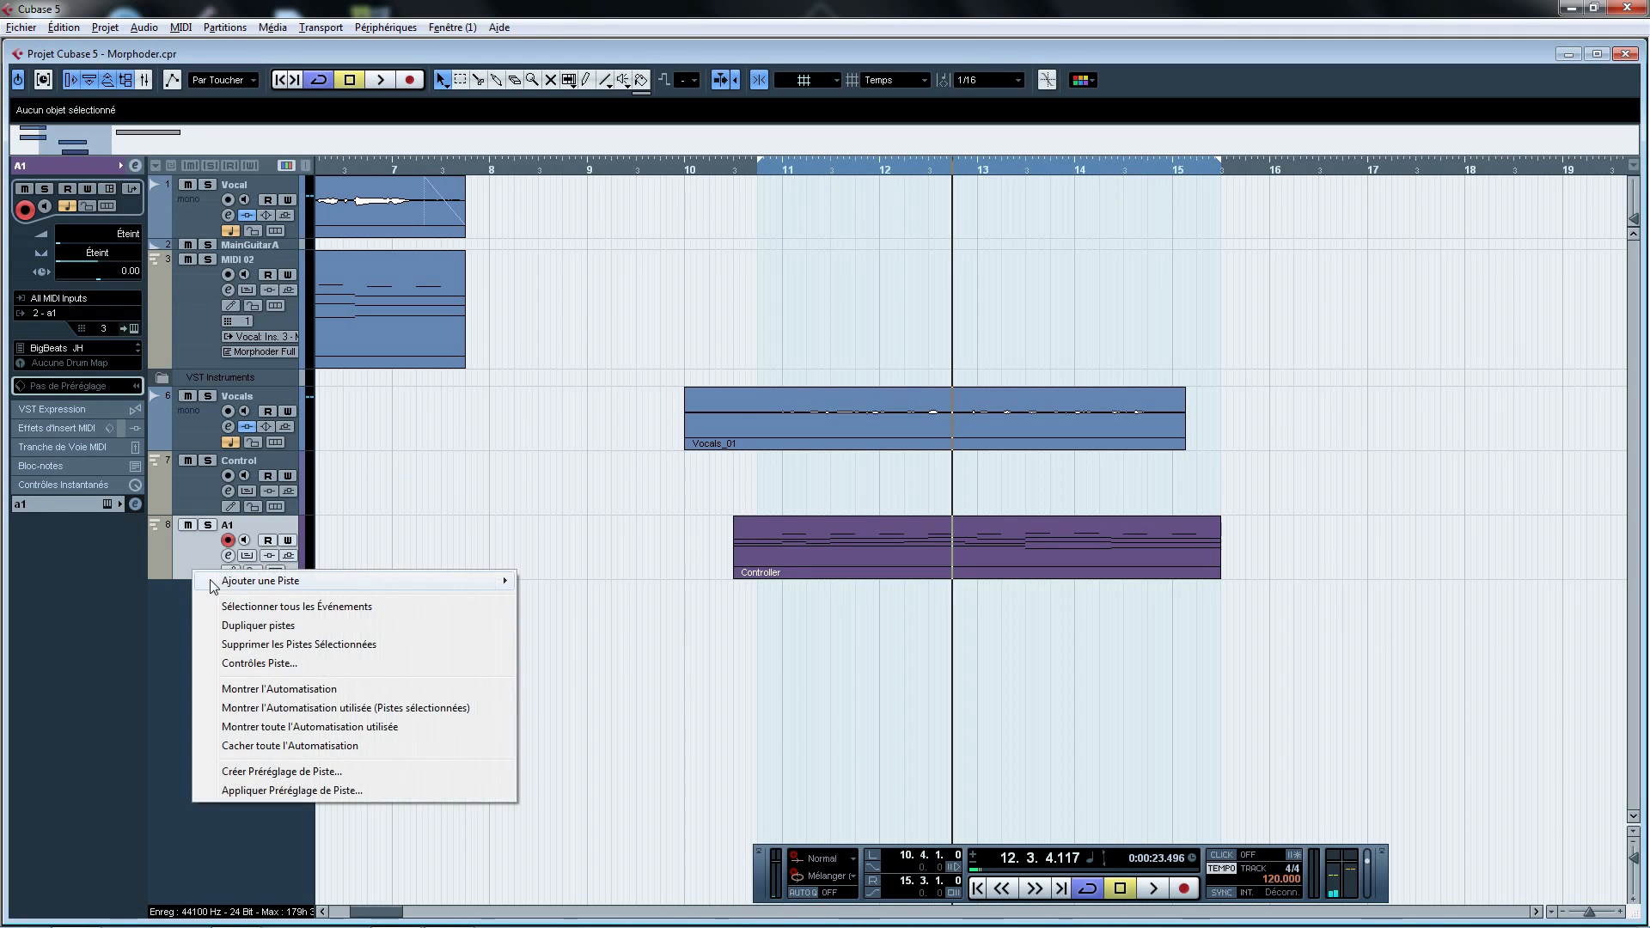
mouse_move(481, 581)
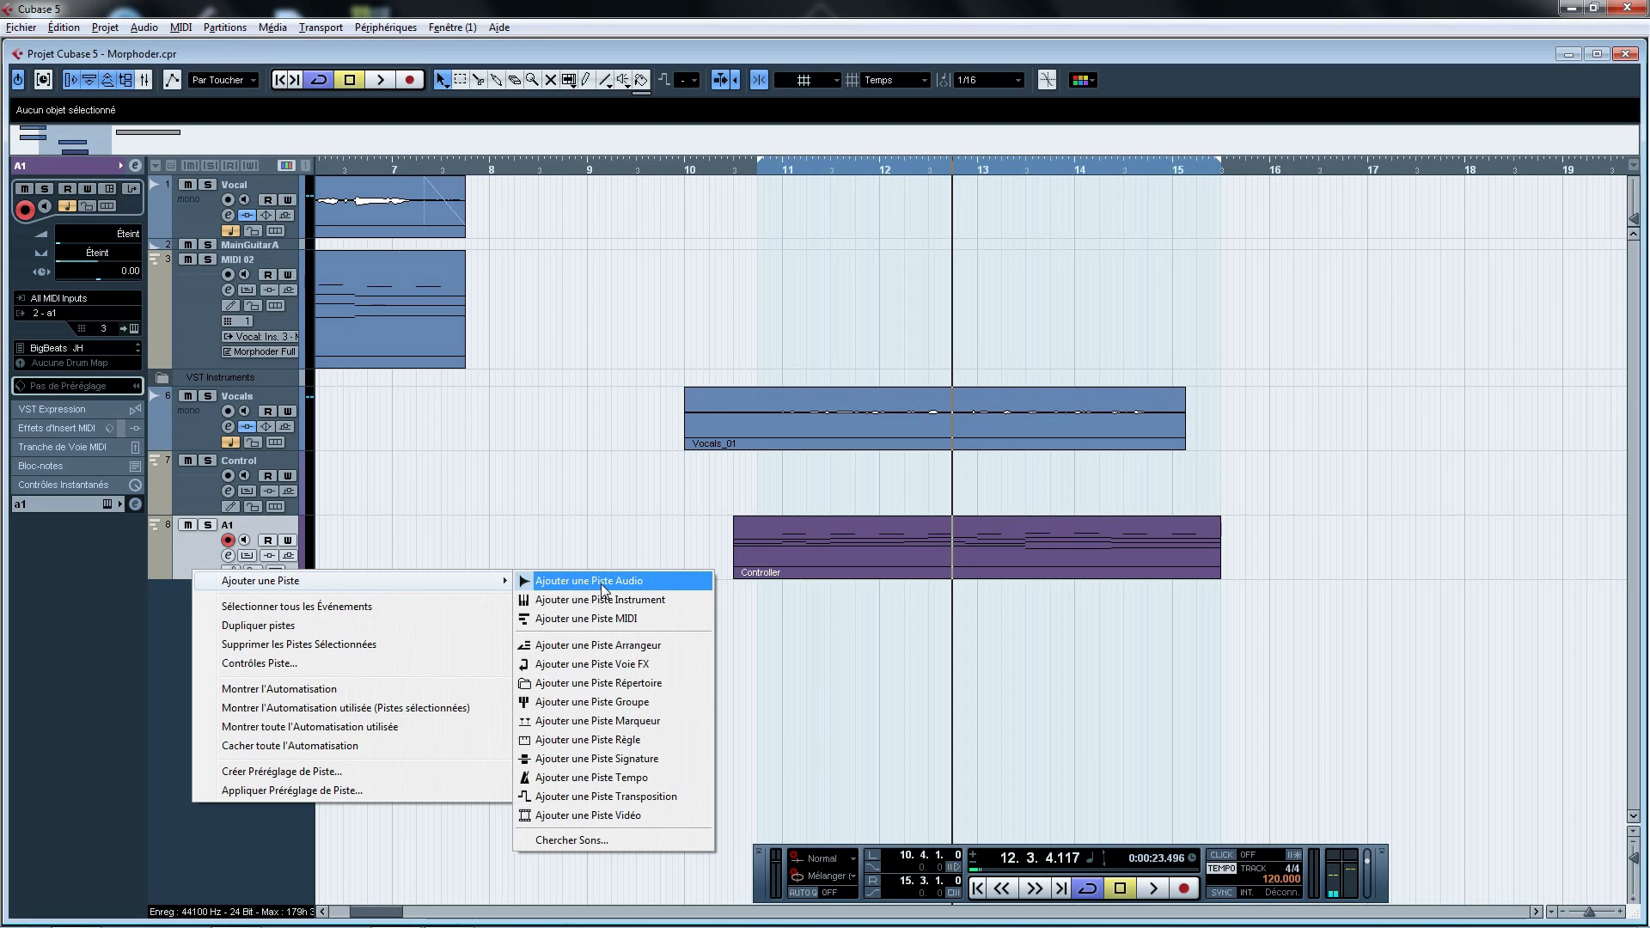
left_click(603, 618)
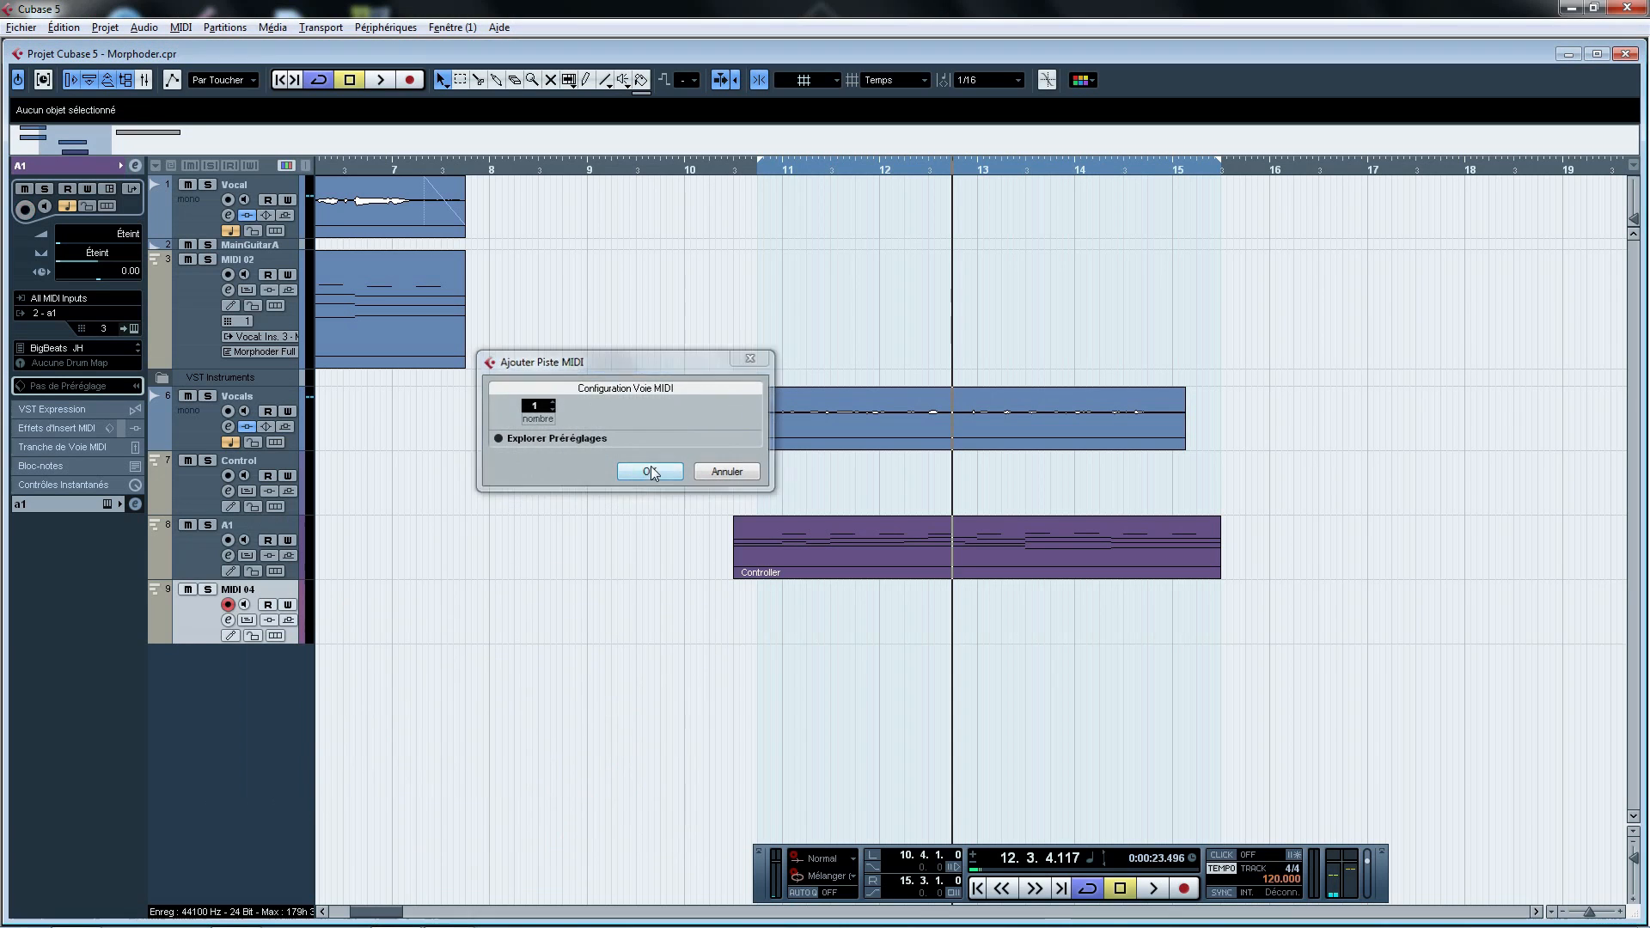
left_click(645, 471)
double_click(240, 591)
type("Embrance")
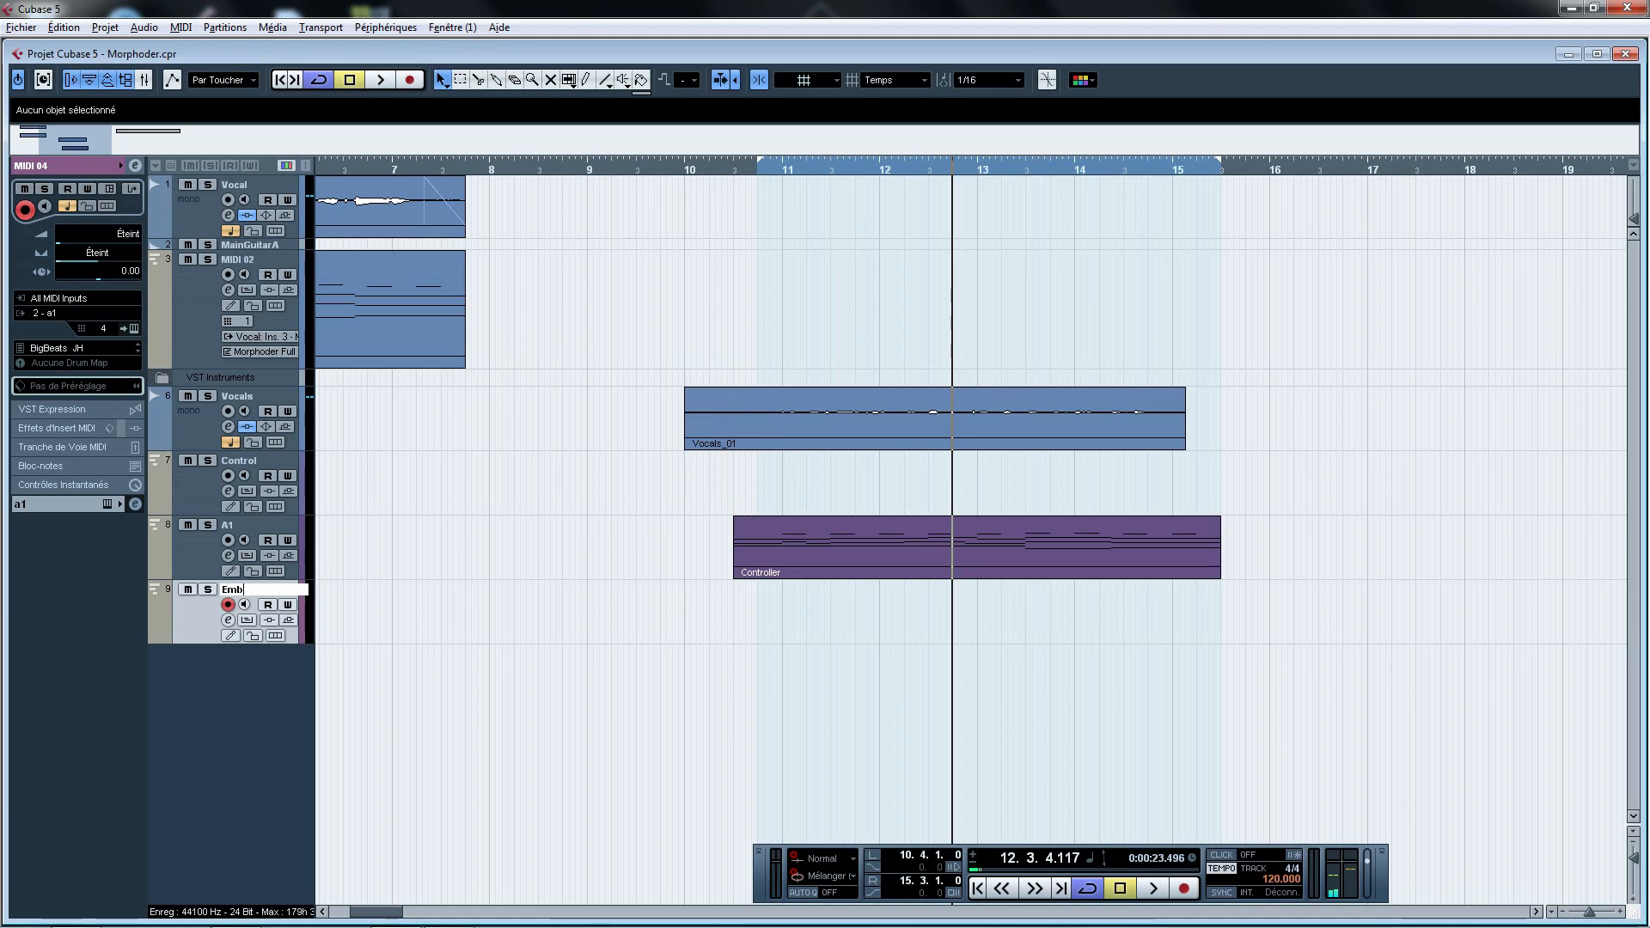
key("Return")
double_click(242, 593)
left_click_drag(271, 593, 256, 597)
type("cer")
key("Return")
Route the Embracer track's MIDI output to 1 - Embracer and load the Contact preset
left_click(49, 316)
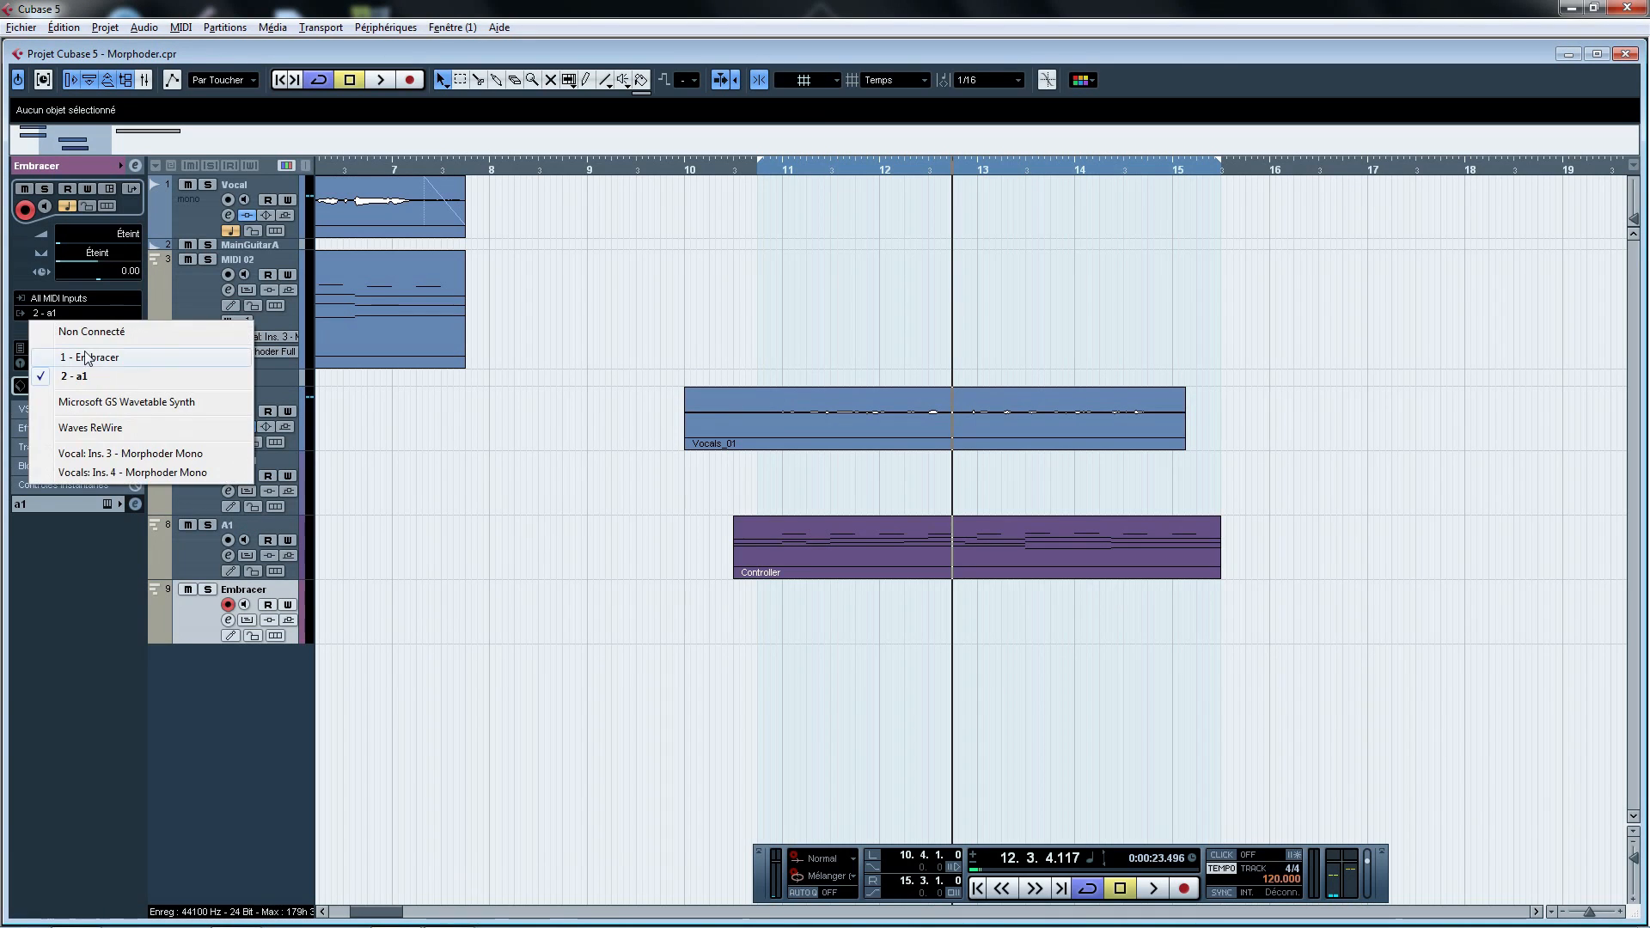
left_click(86, 356)
left_click(72, 349)
left_click(110, 601)
left_click(293, 700)
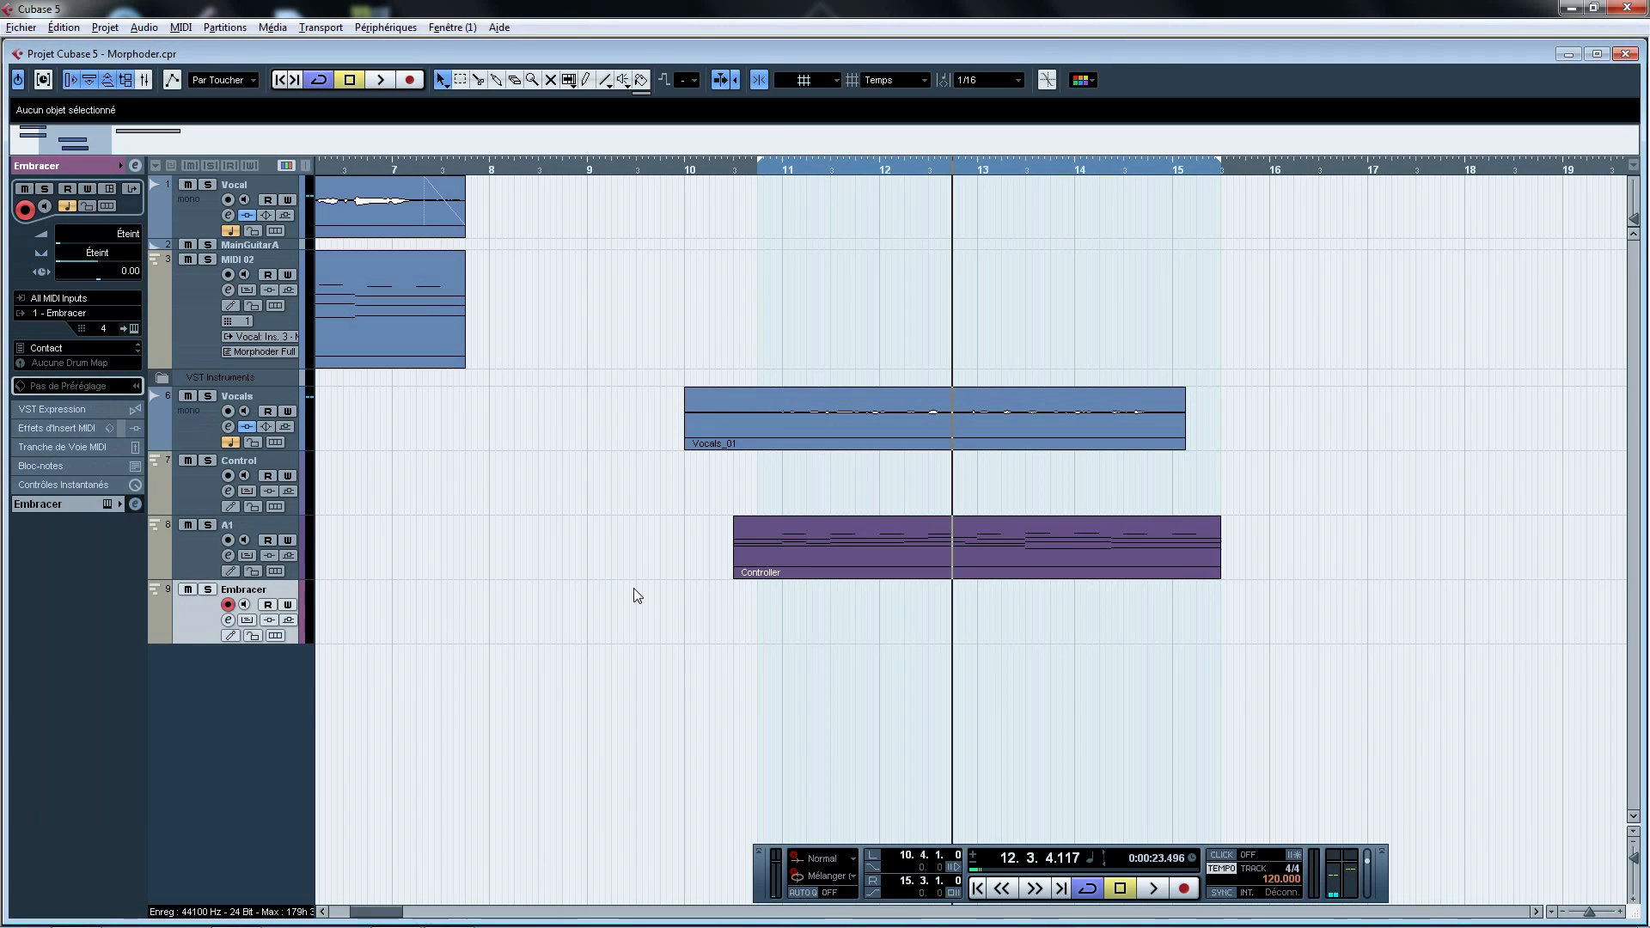
Copy the A1 track's Controller clip onto the Embracer track at the same time position
left_click_drag(806, 548, 812, 602)
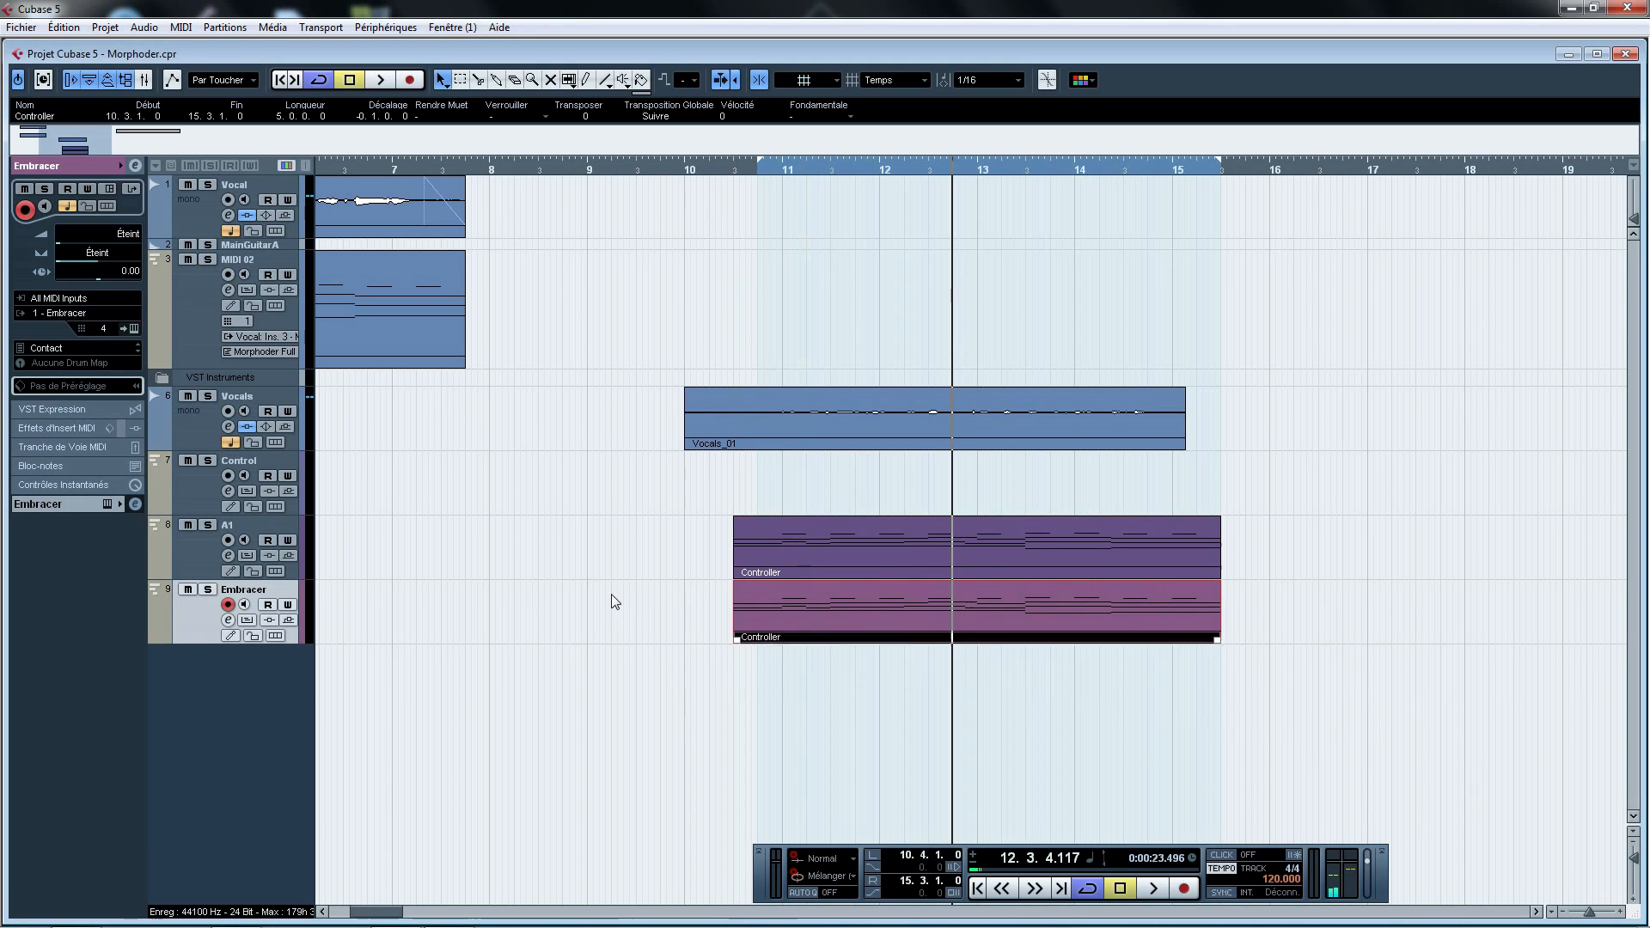
left_click(656, 600)
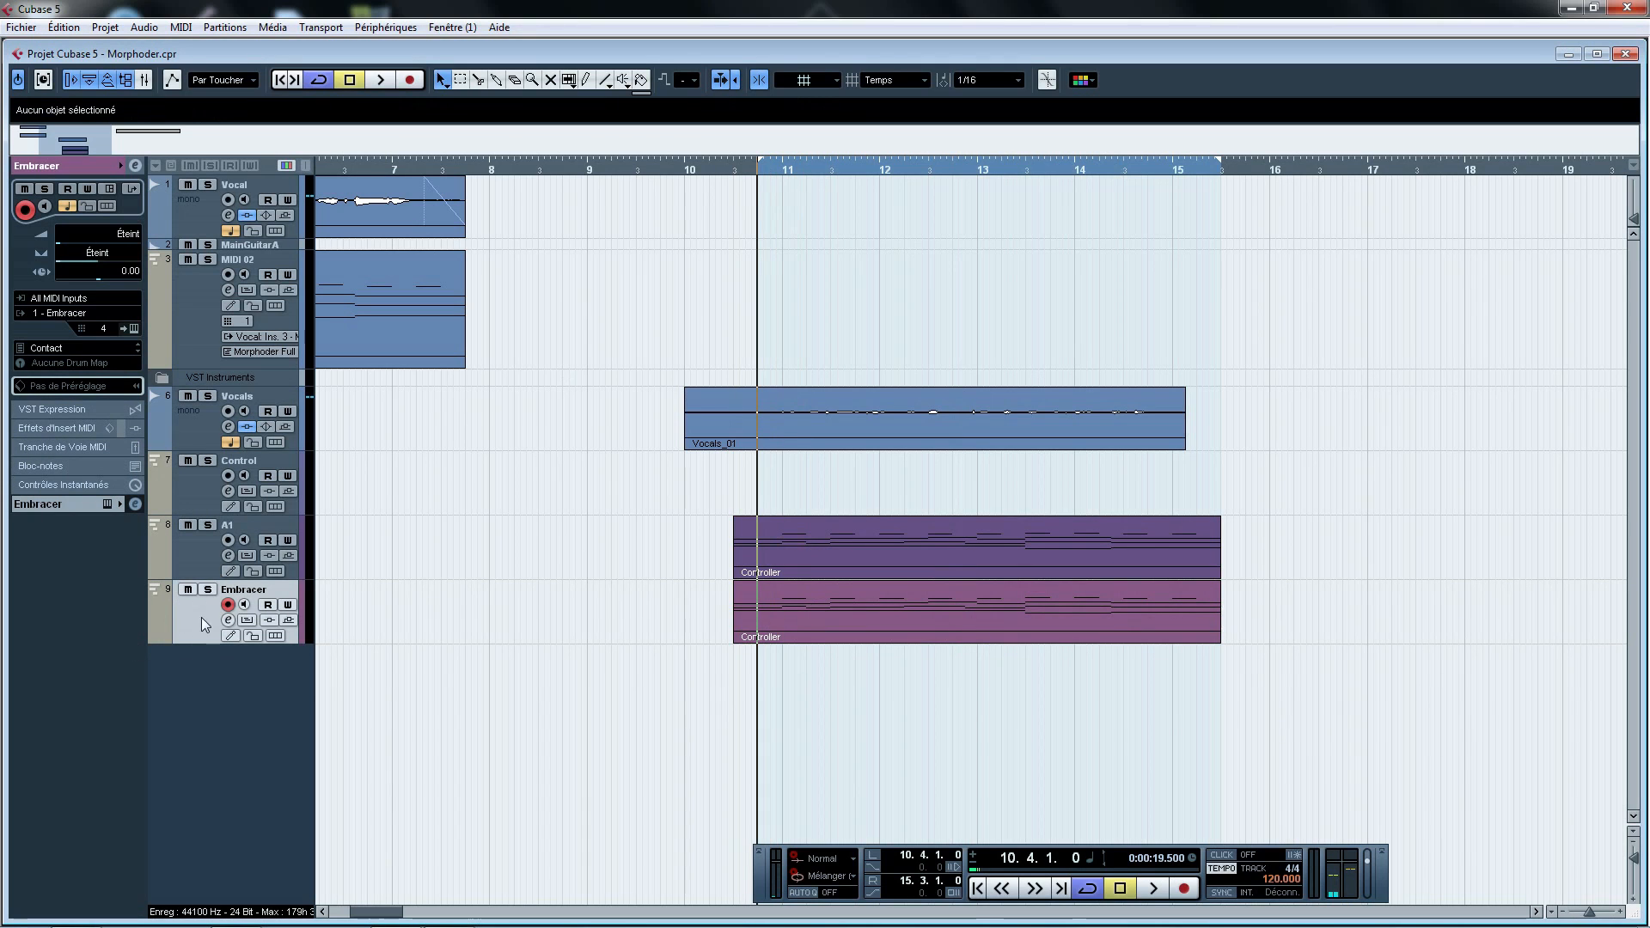
In the Embracer instrument's channel settings, add a pre-fader send at -2.79 to the Vocals Morphoder side-chain and close the window
left_click(134, 505)
left_click(1215, 373)
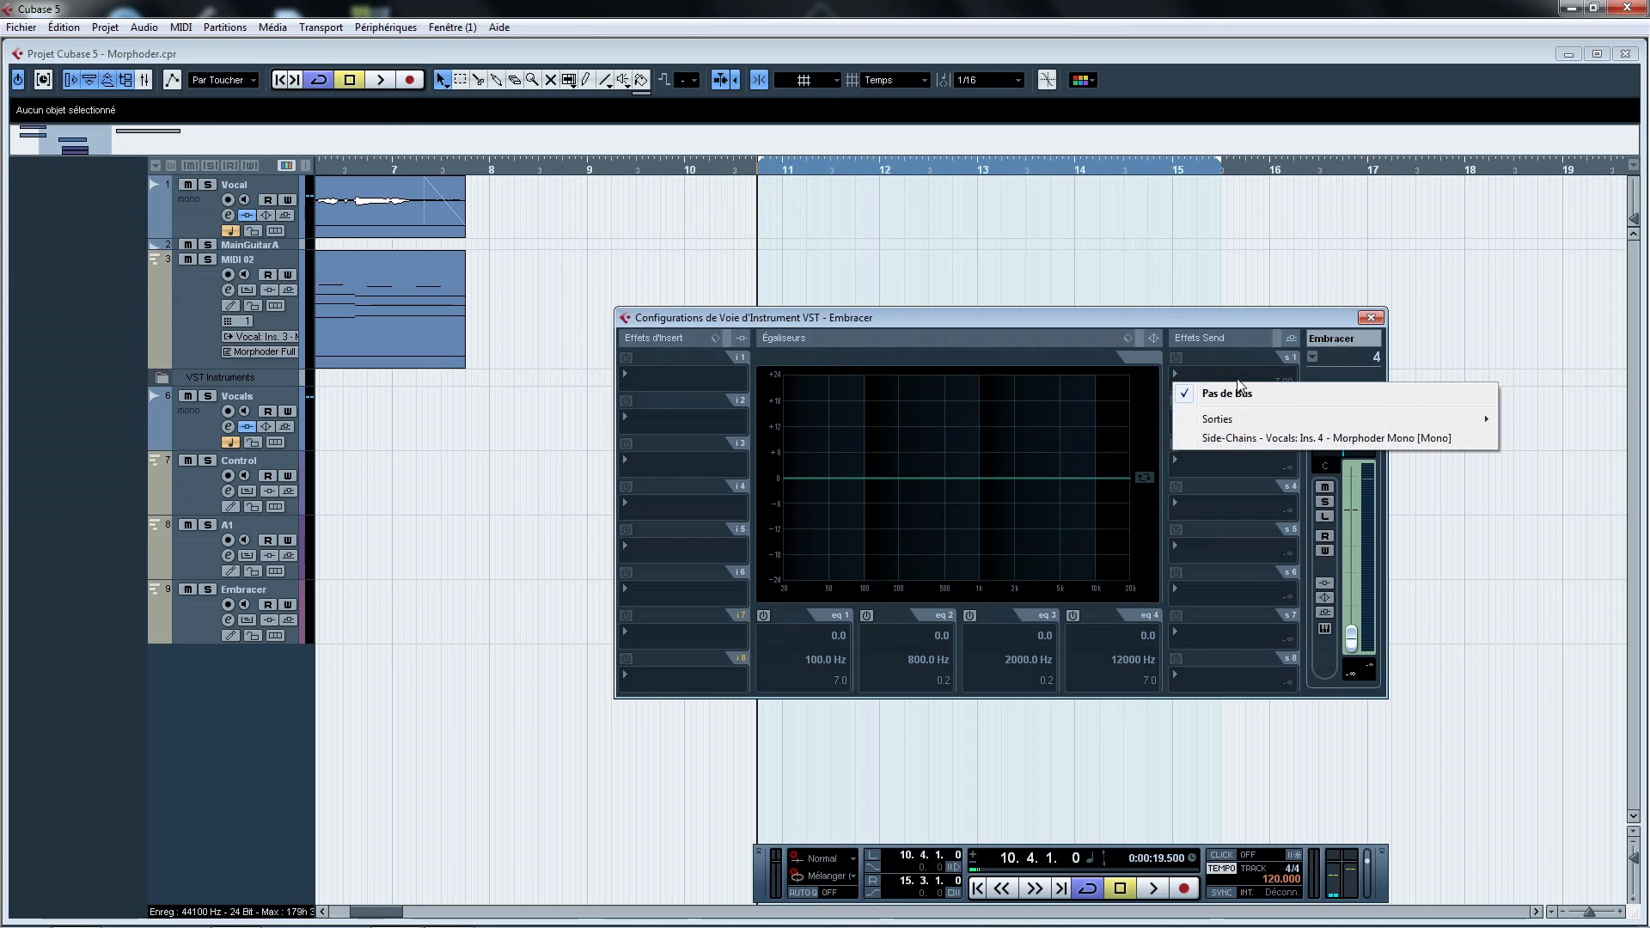
left_click(1203, 445)
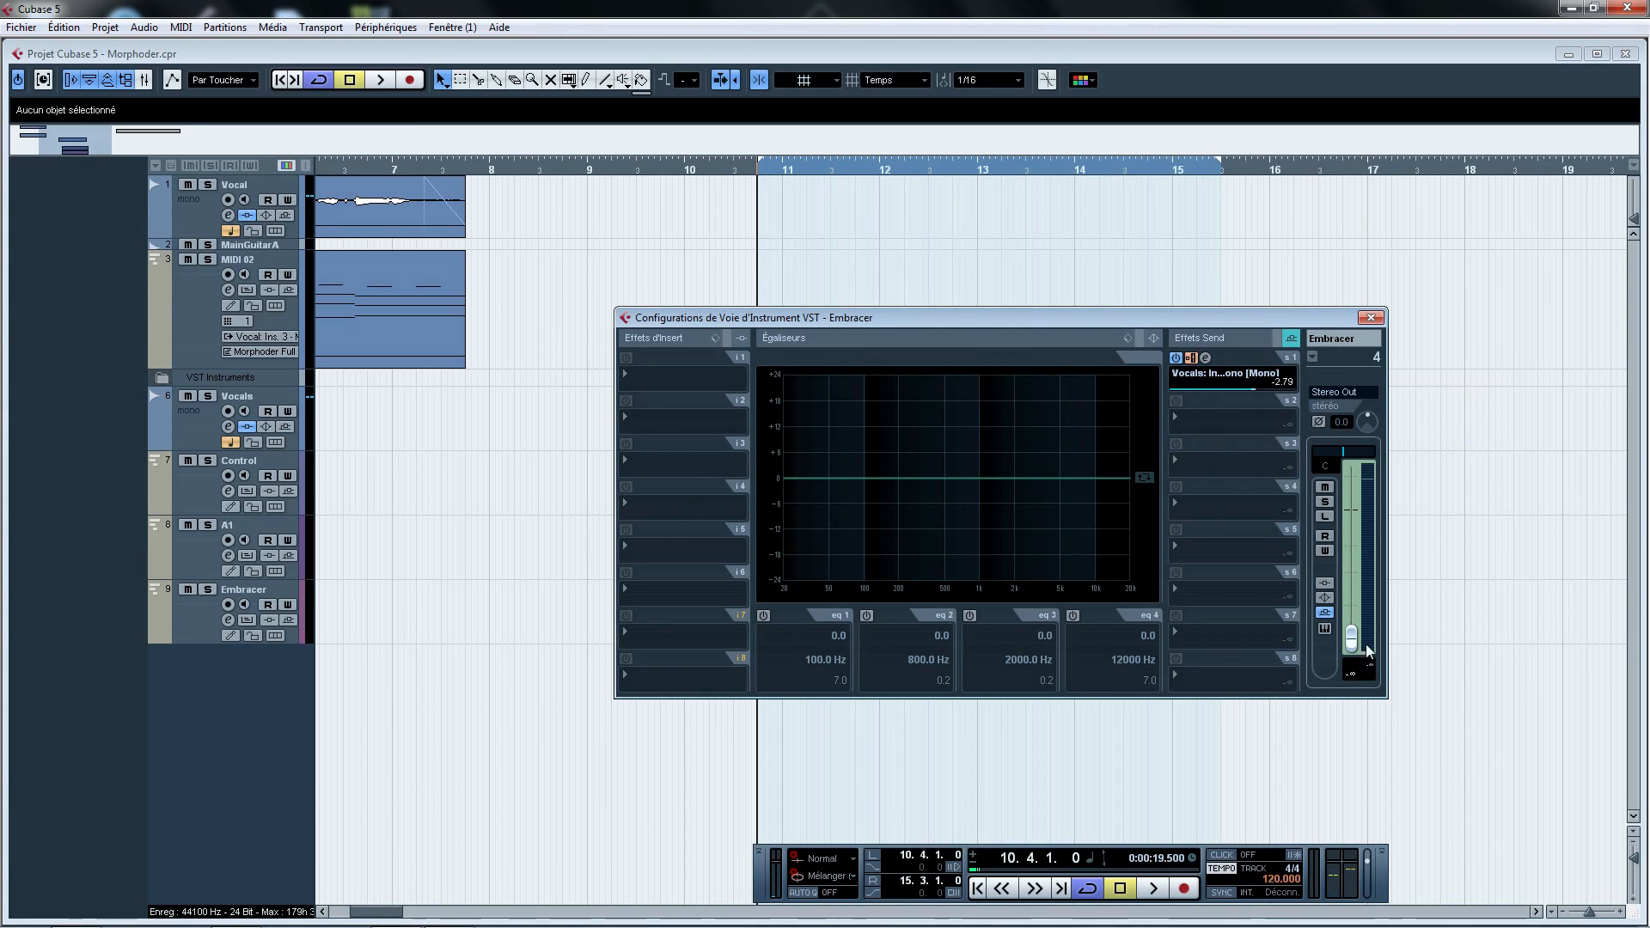
left_click(1370, 317)
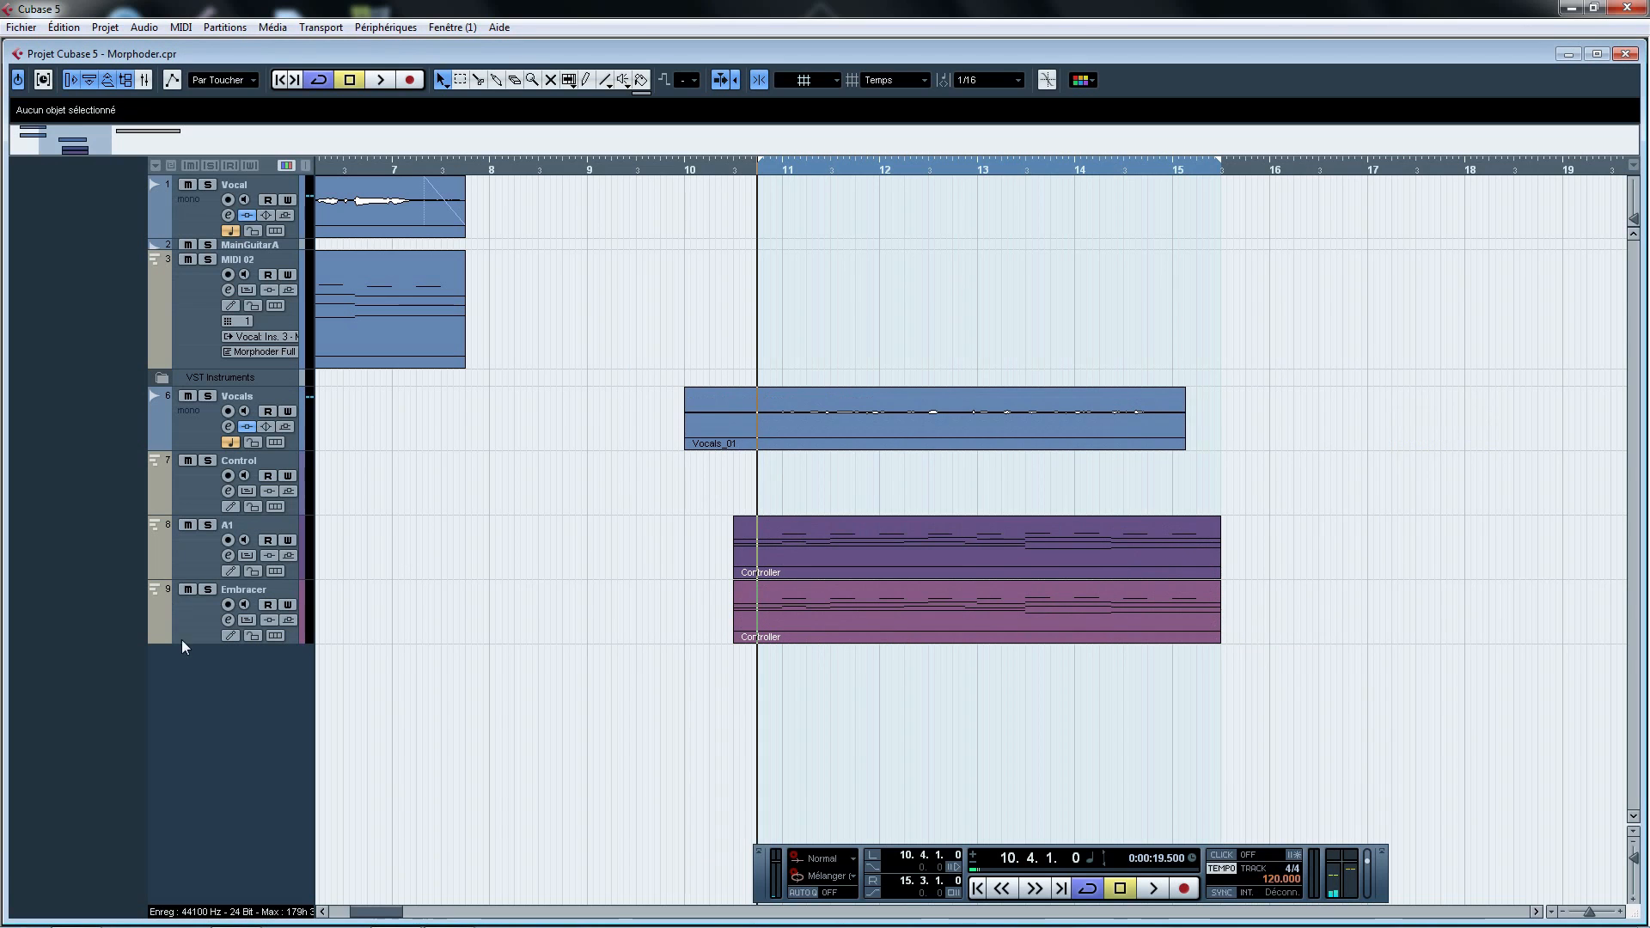
Select the Embracer track and play from 10.4.1 to hear A1 and Embracer driving the vocoder together, and stop
left_click(192, 550)
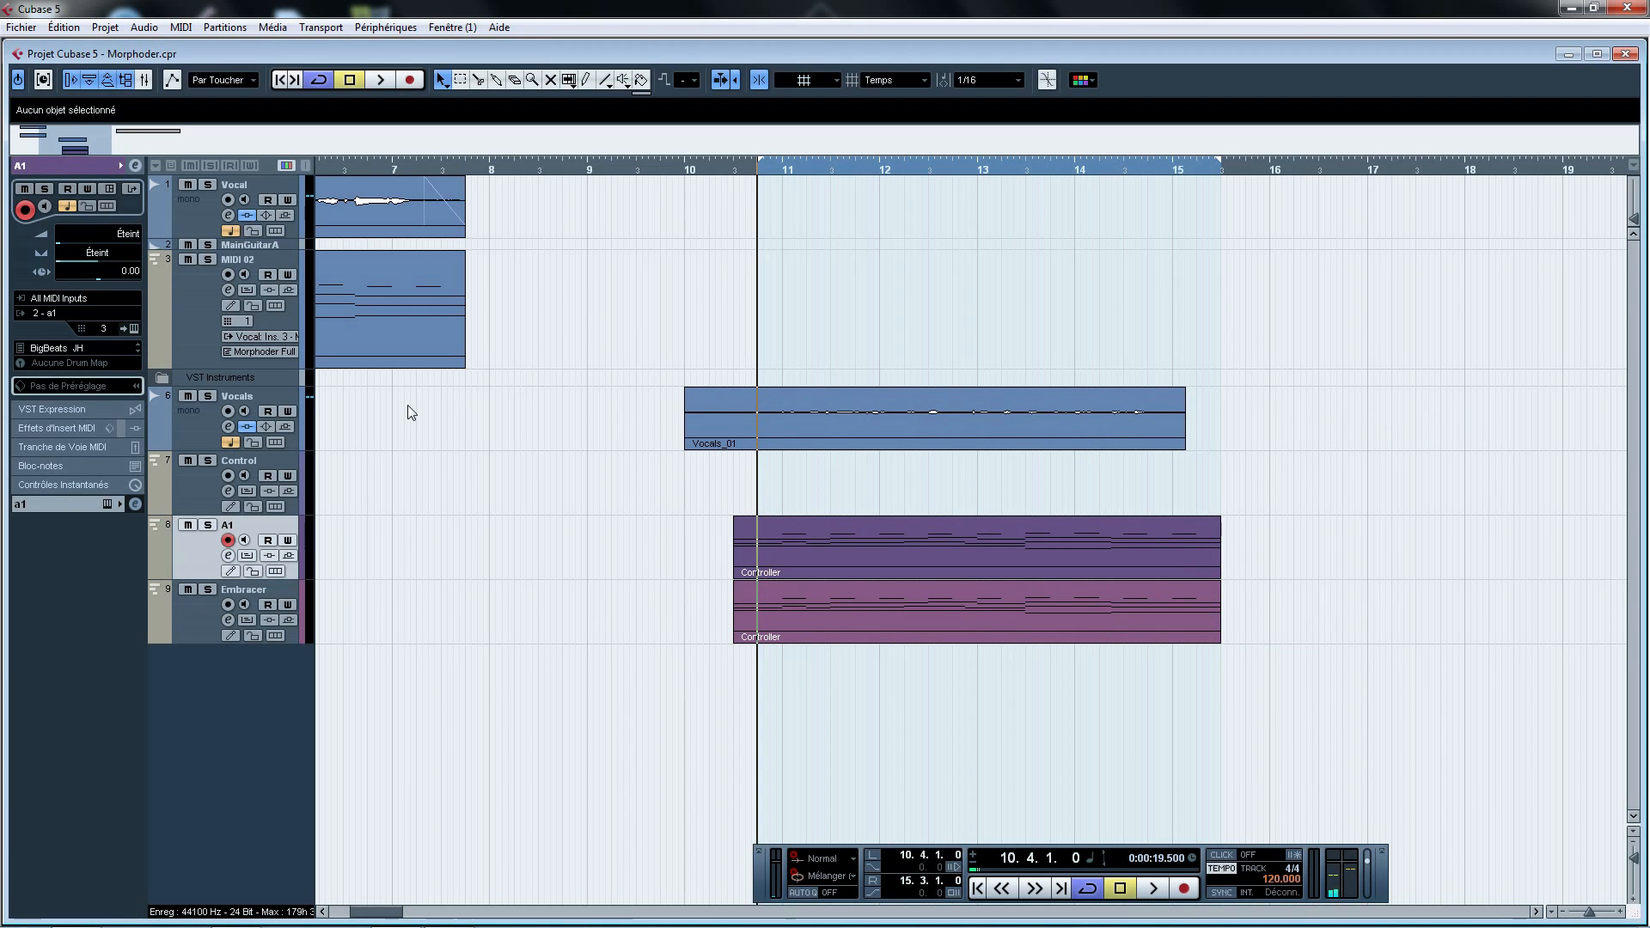
left_click(213, 603)
key("space")
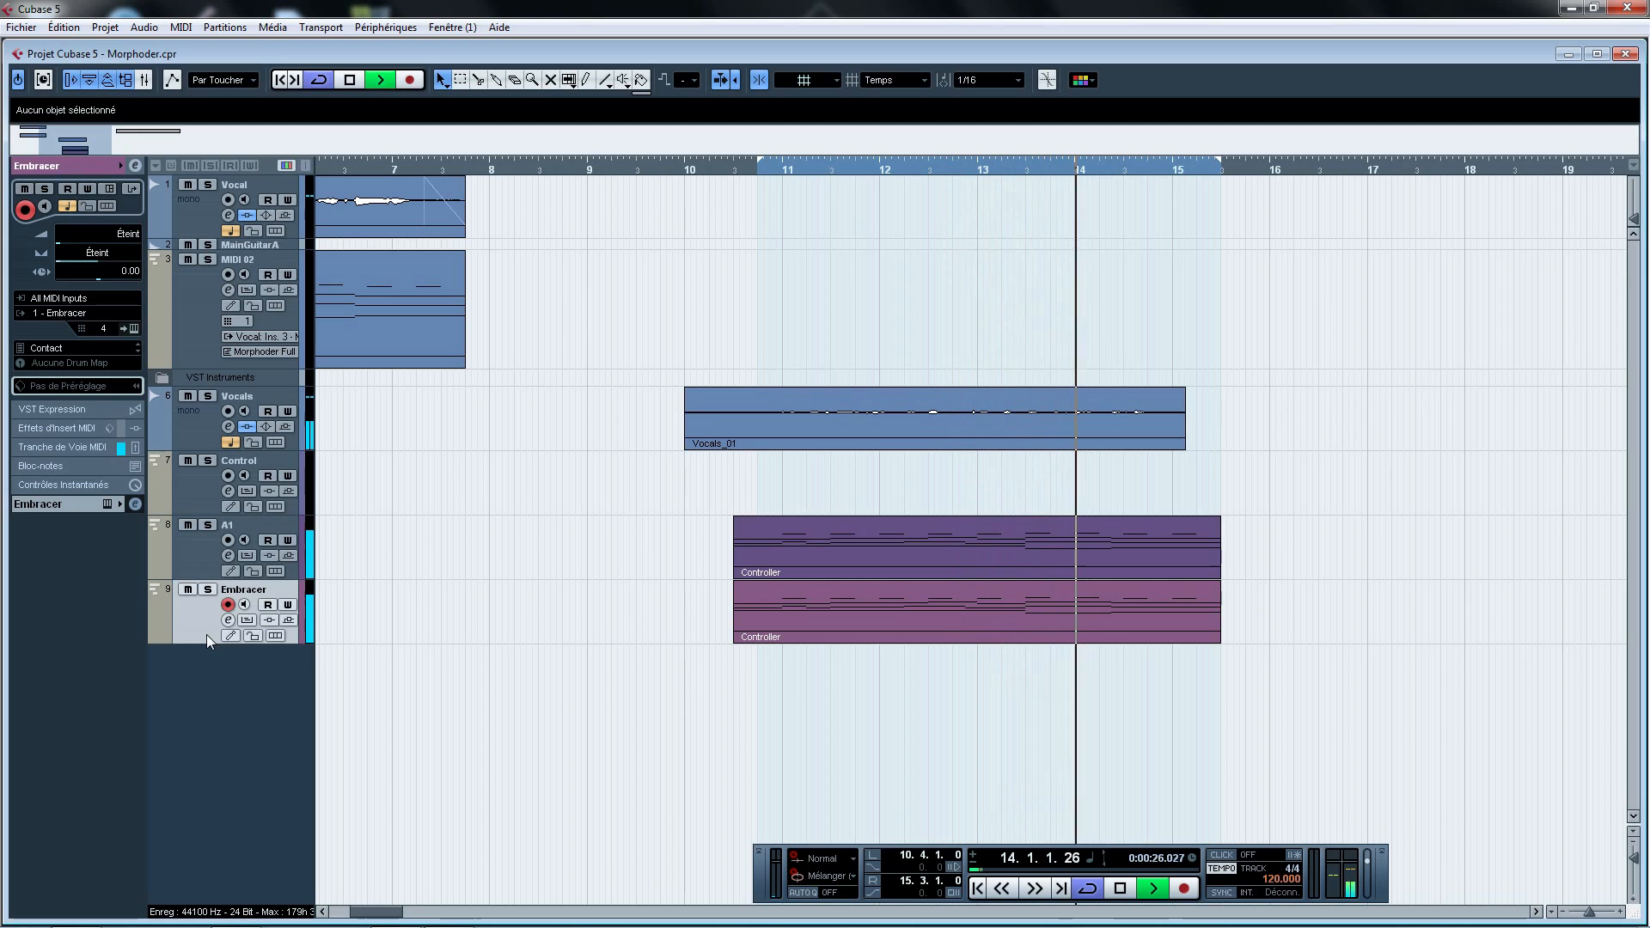
key("space")
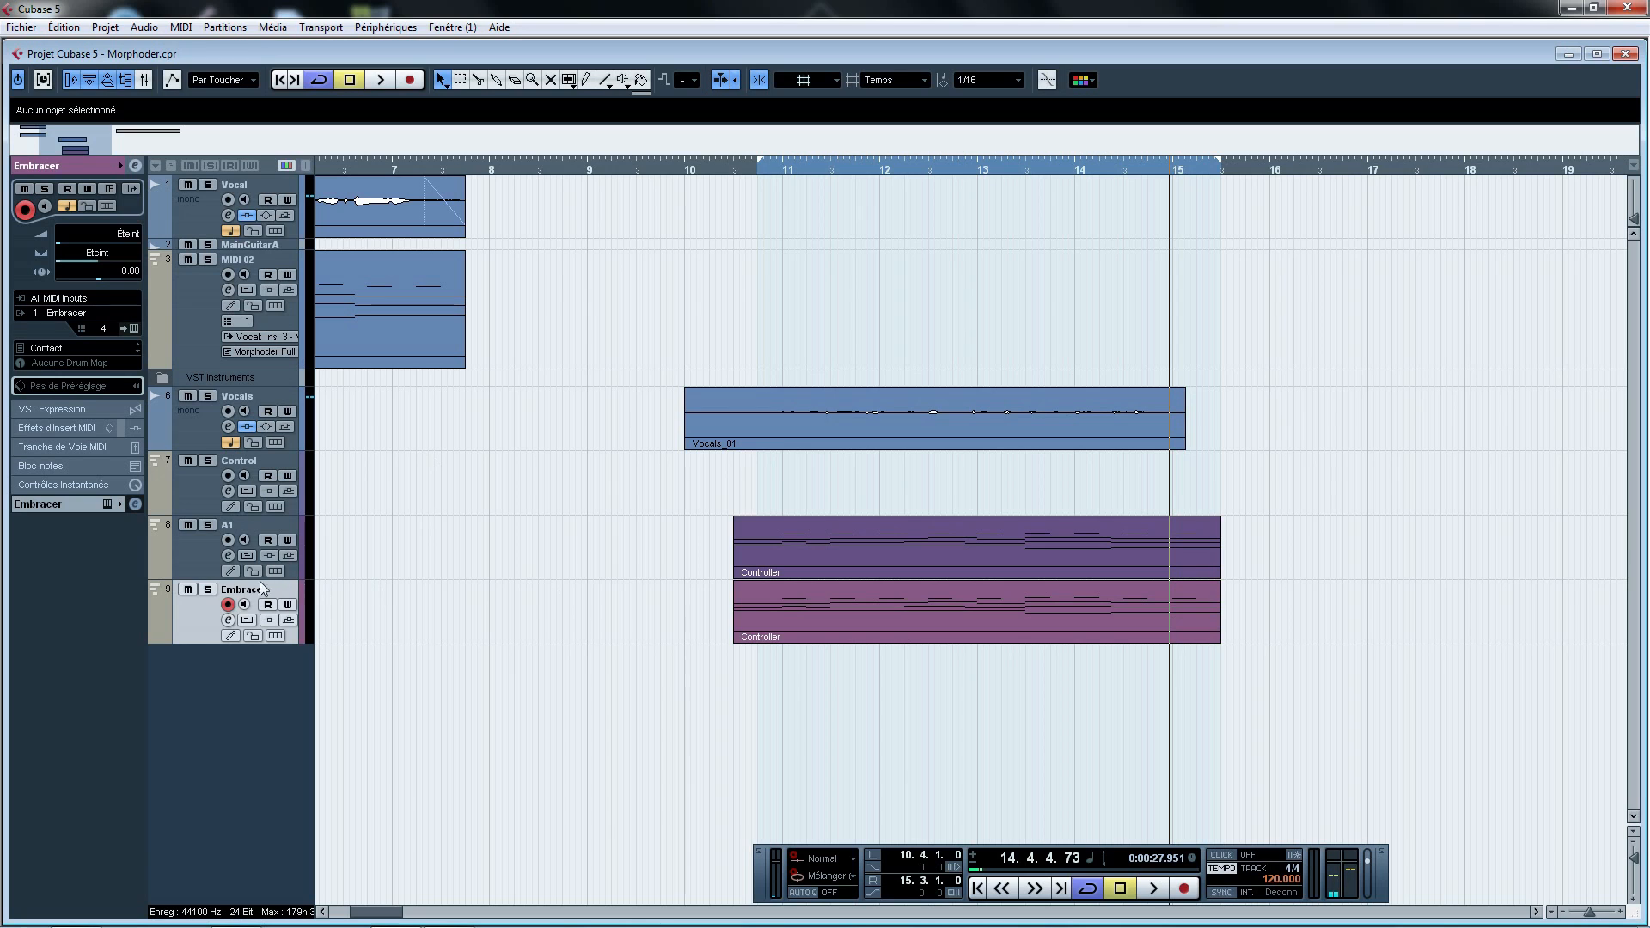
Compare the instrument channel settings of the Embracer and A1 tracks
left_click(135, 505)
left_click(202, 553)
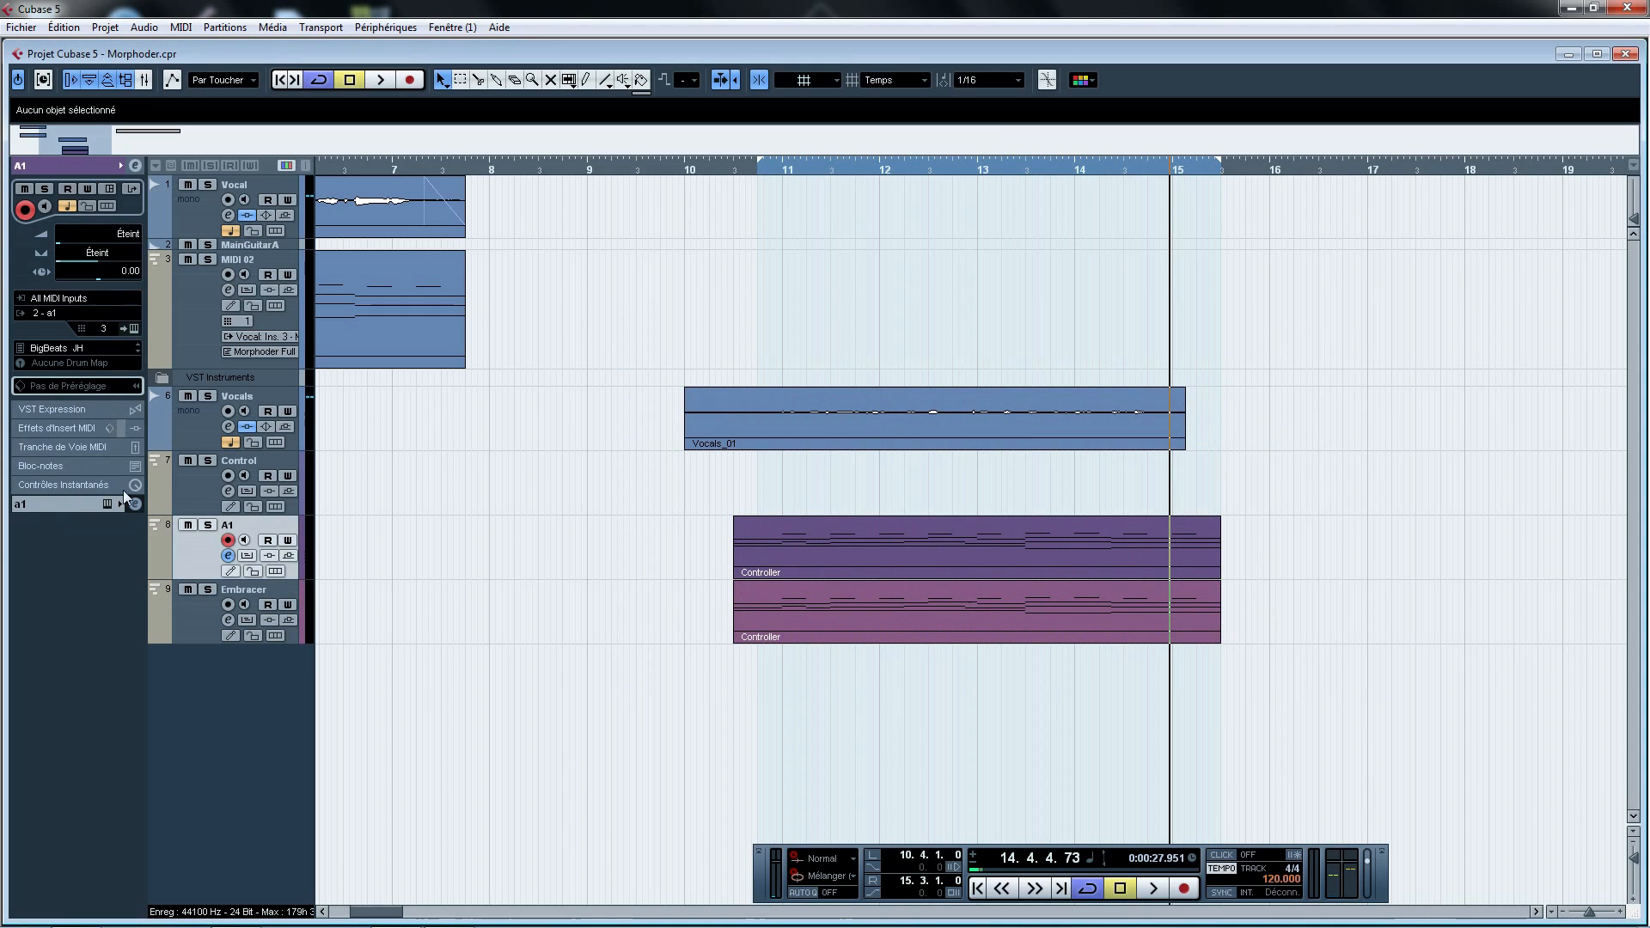
left_click(135, 504)
left_click(209, 559)
left_click(134, 505)
left_click(201, 619)
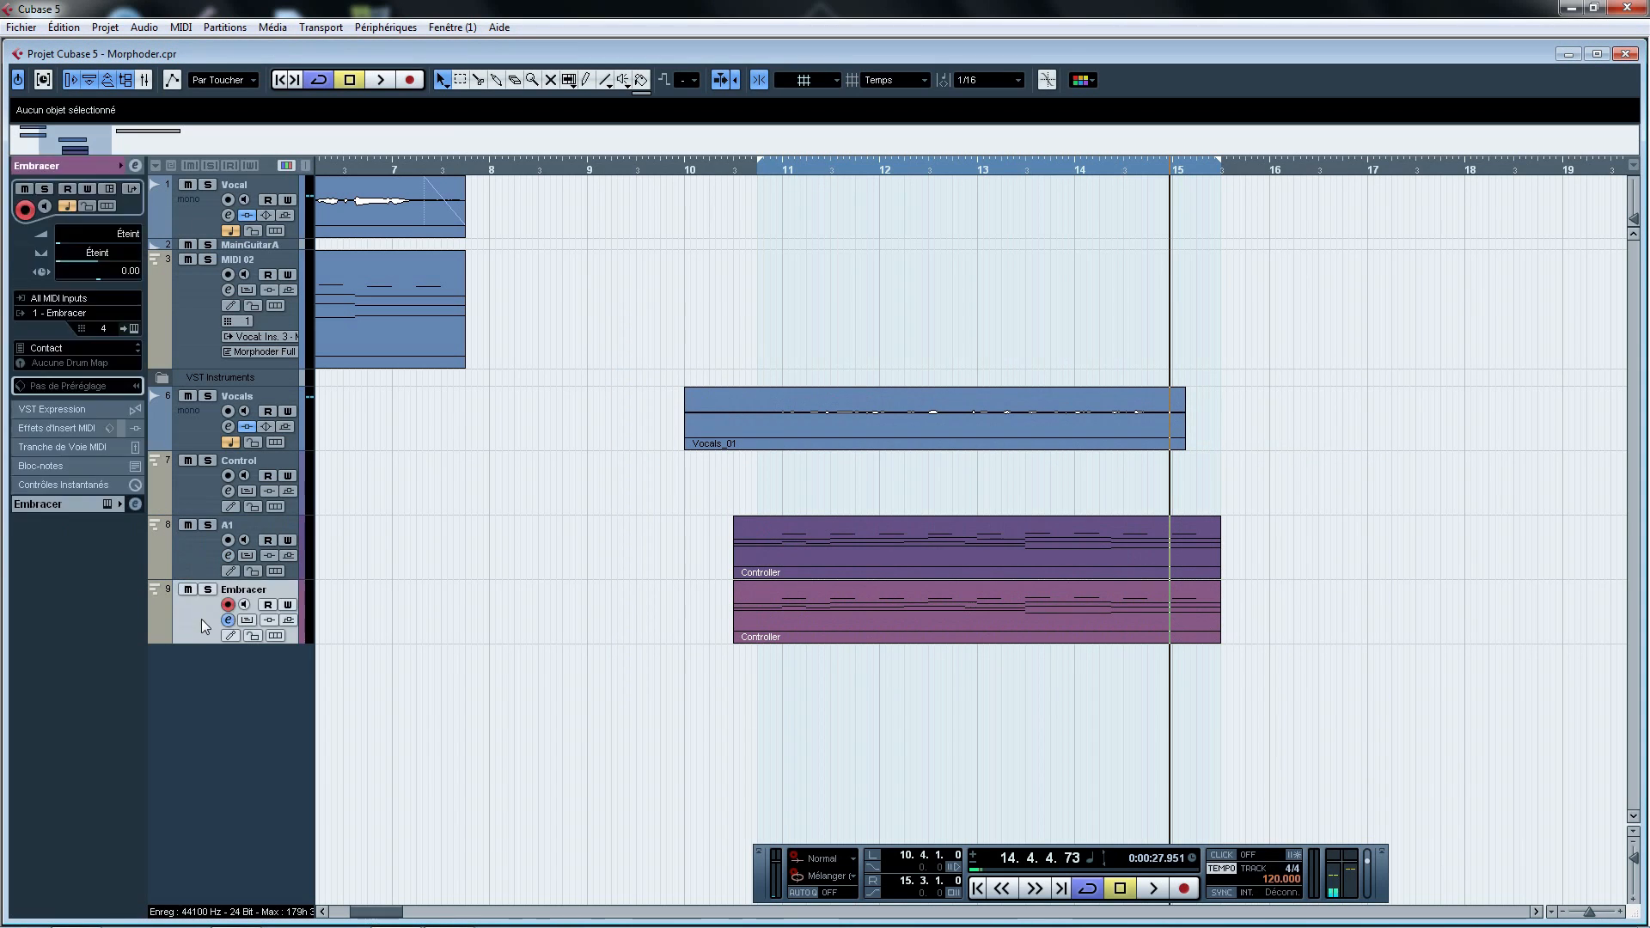
left_click(133, 504)
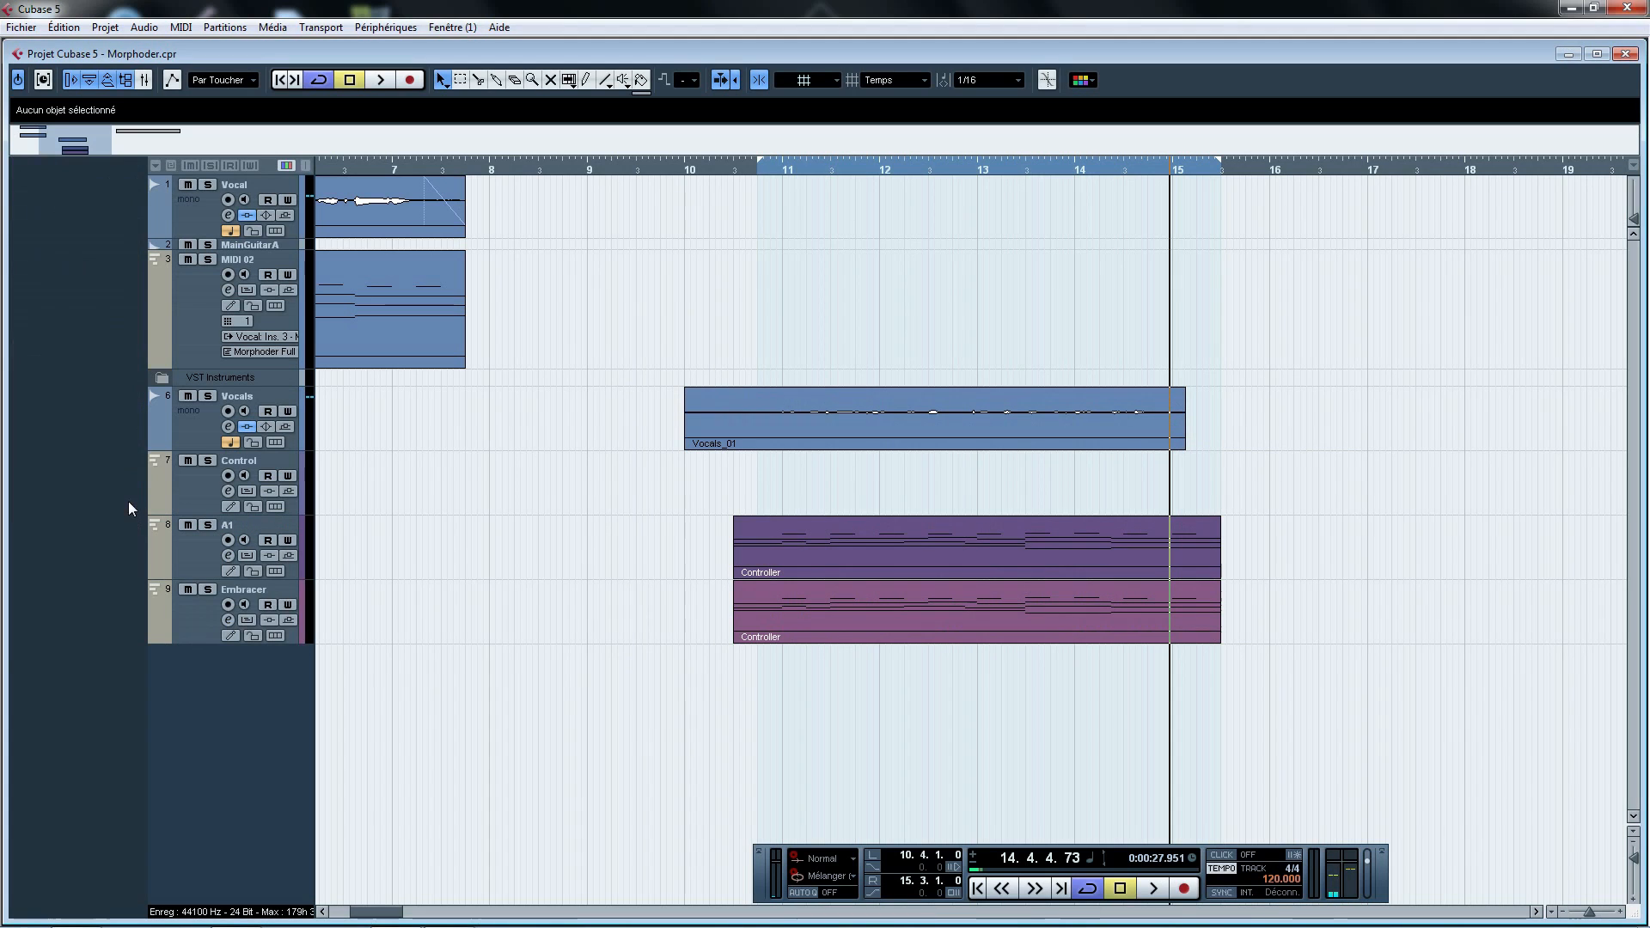
left_click(1570, 54)
left_click_drag(904, 323, 505, 318)
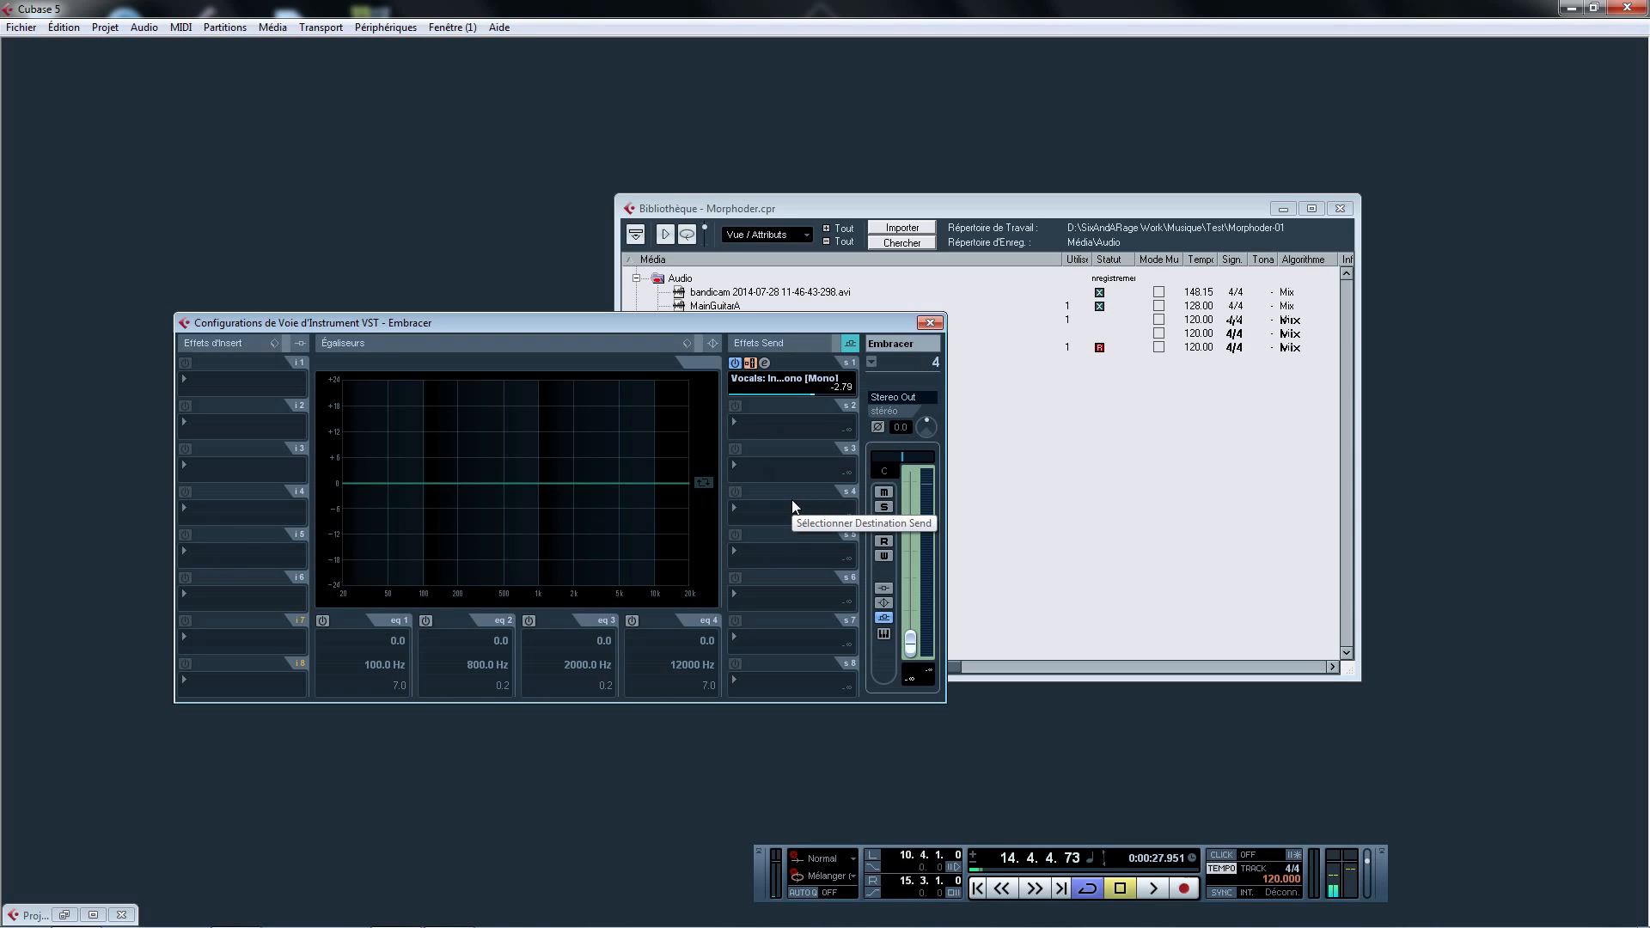
left_click(1340, 208)
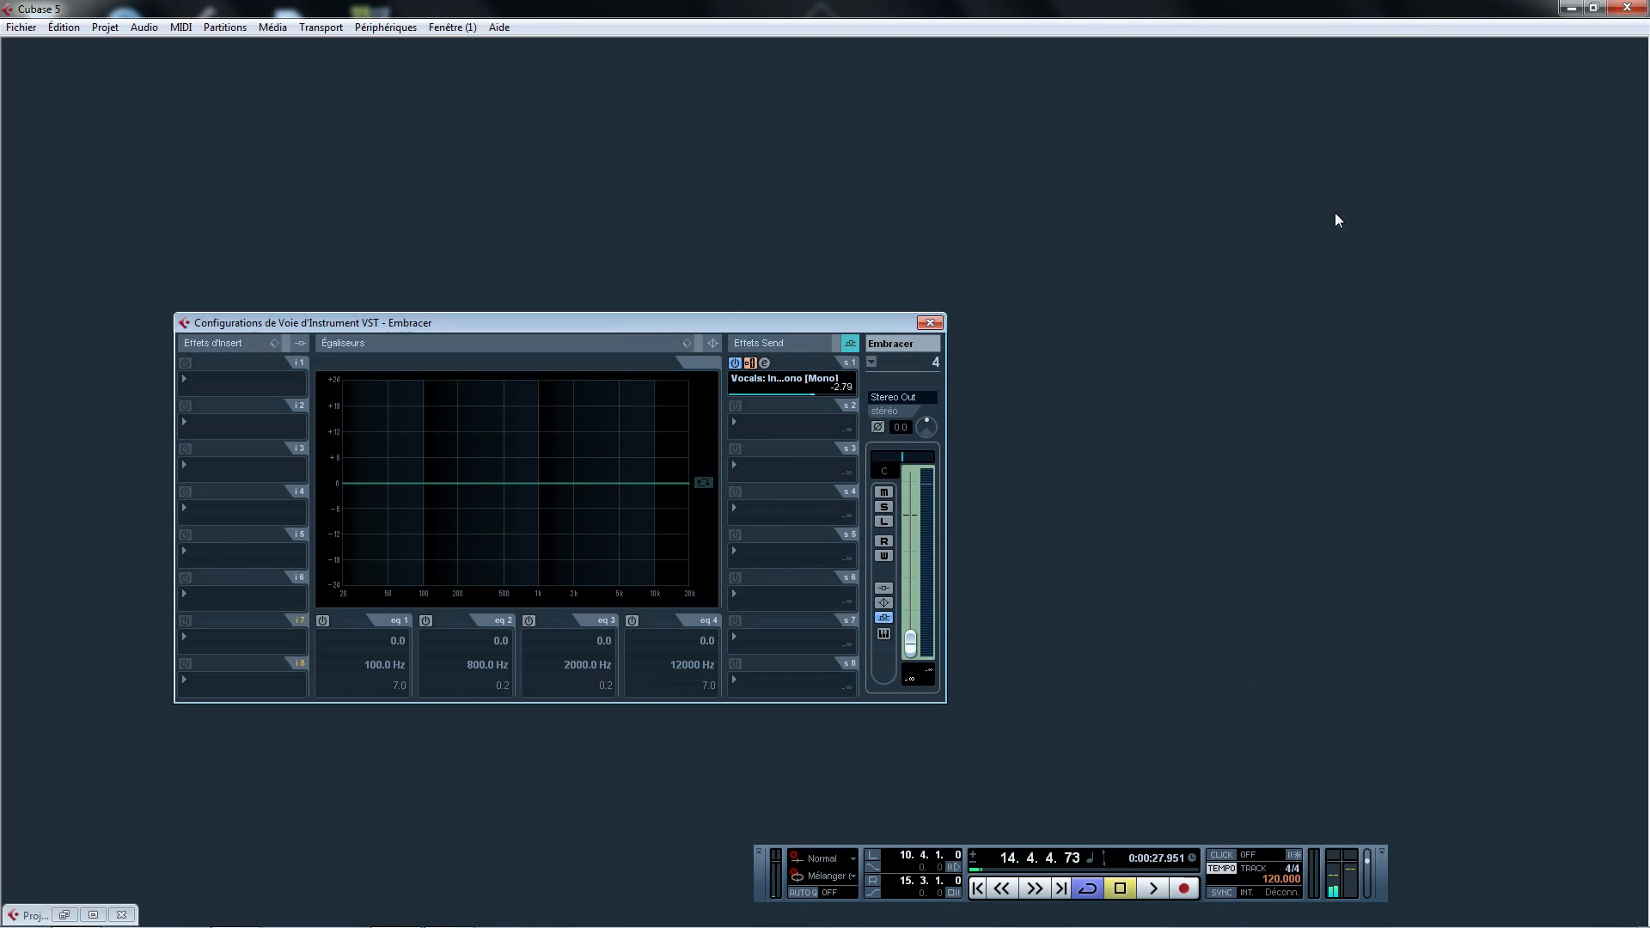
left_click_drag(843, 324, 1071, 260)
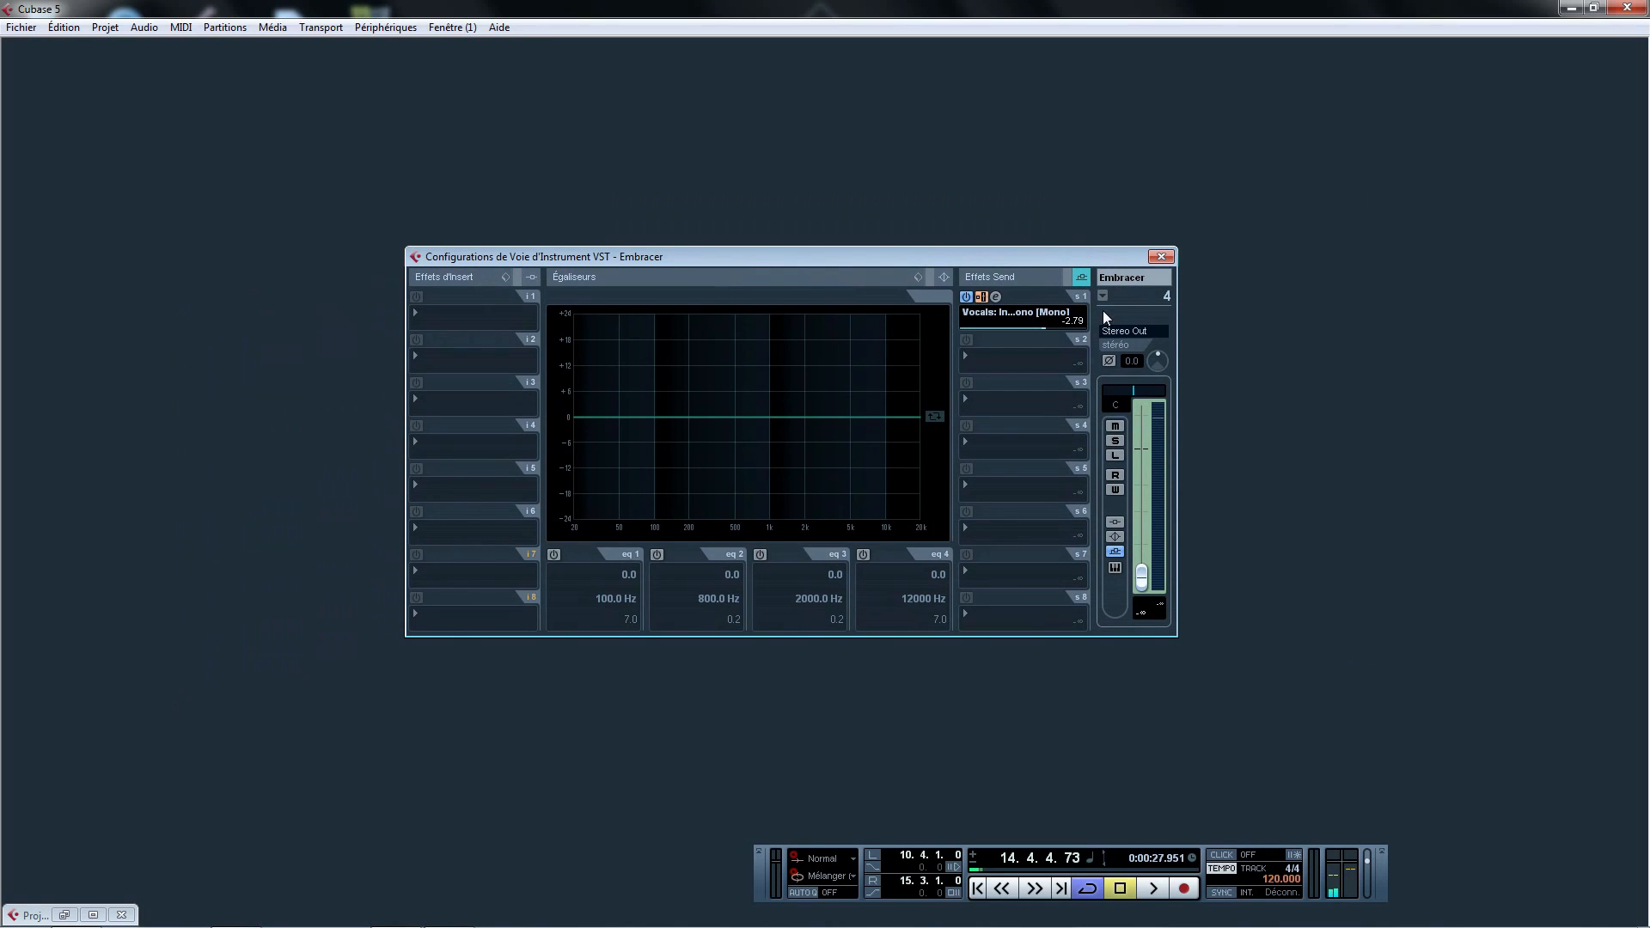
left_click(1161, 256)
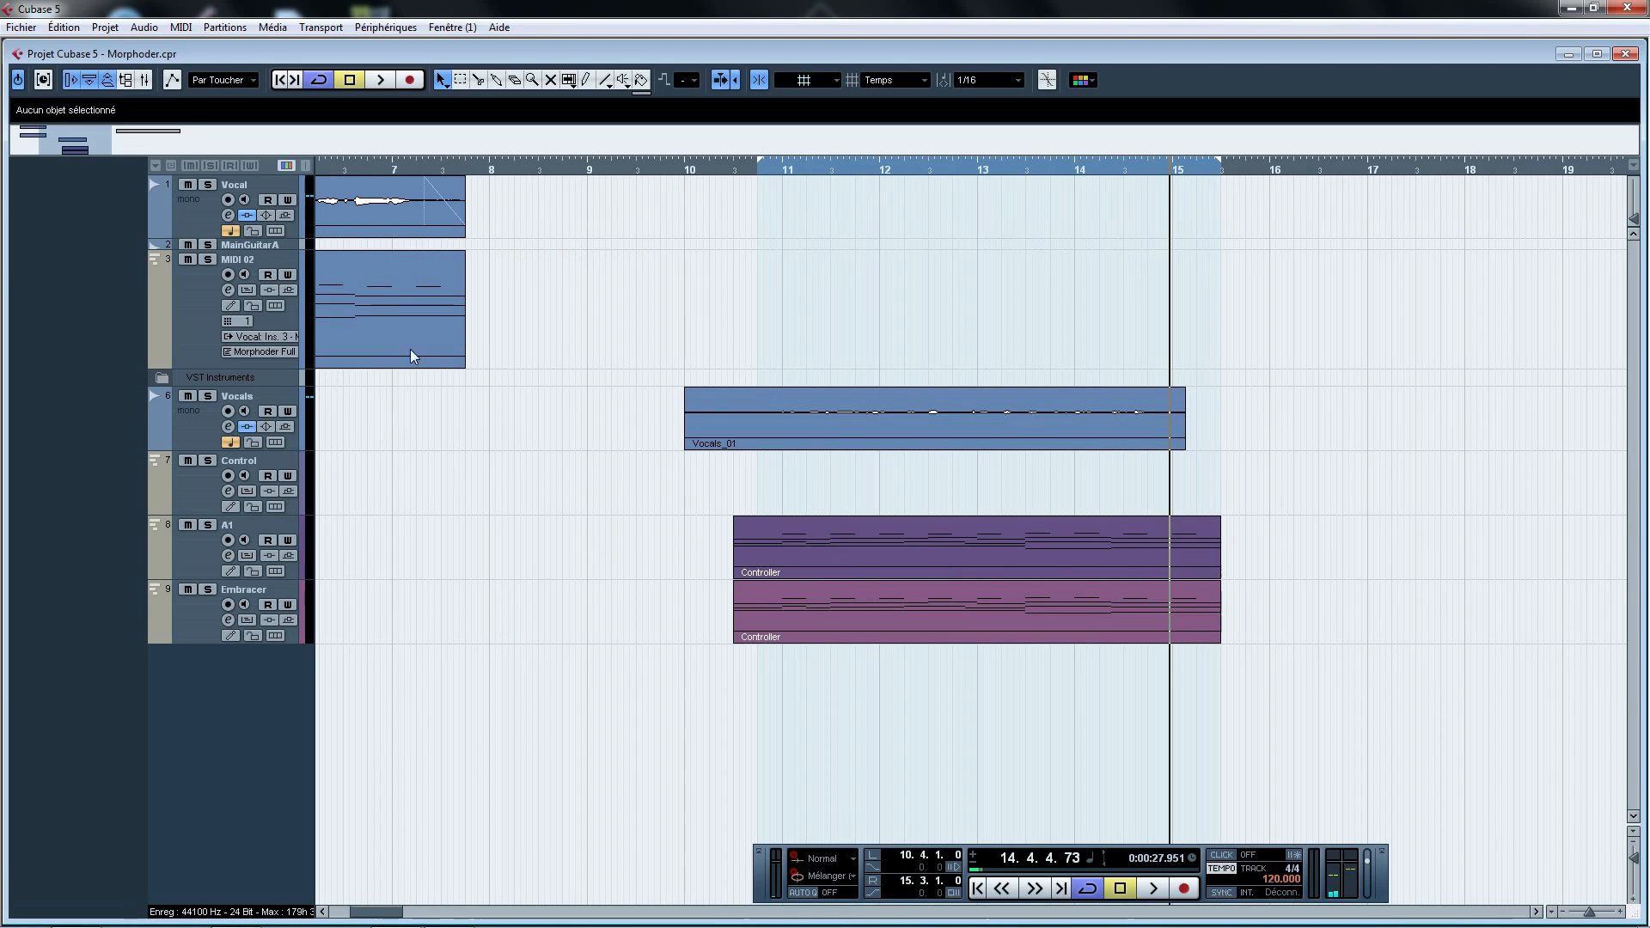
Enlarge the MainGuitarA track's height and place the play cursor near the clip's first sound at bar 21
key("g")
key("g")
key("g")
key("g")
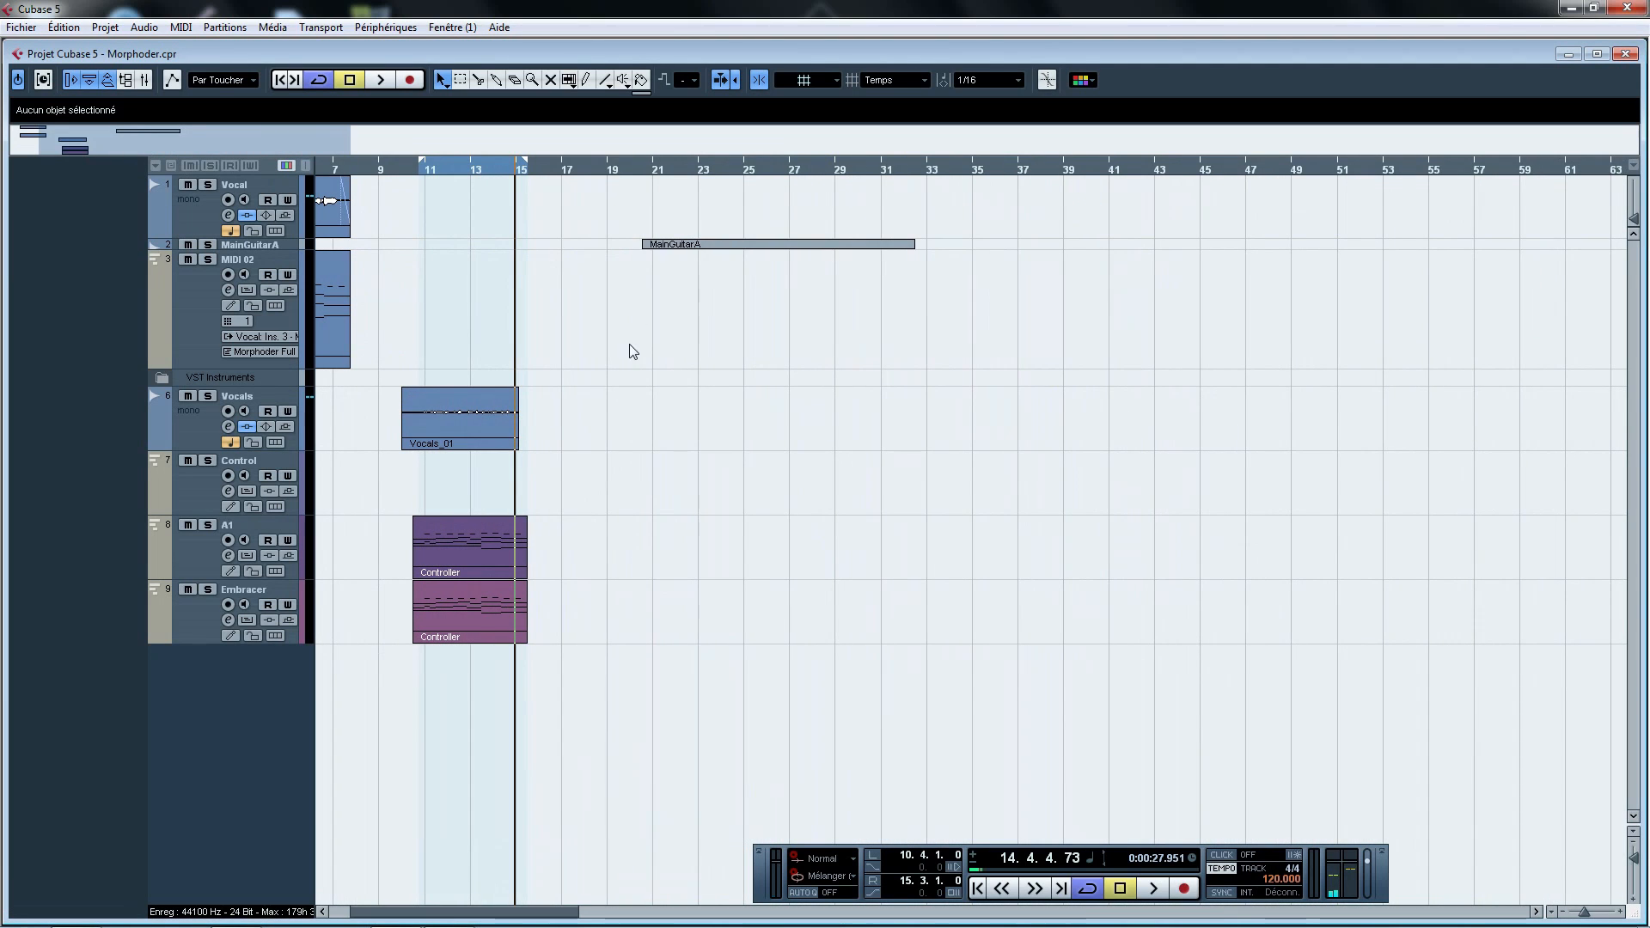
left_click(266, 245)
left_click_drag(271, 250, 274, 345)
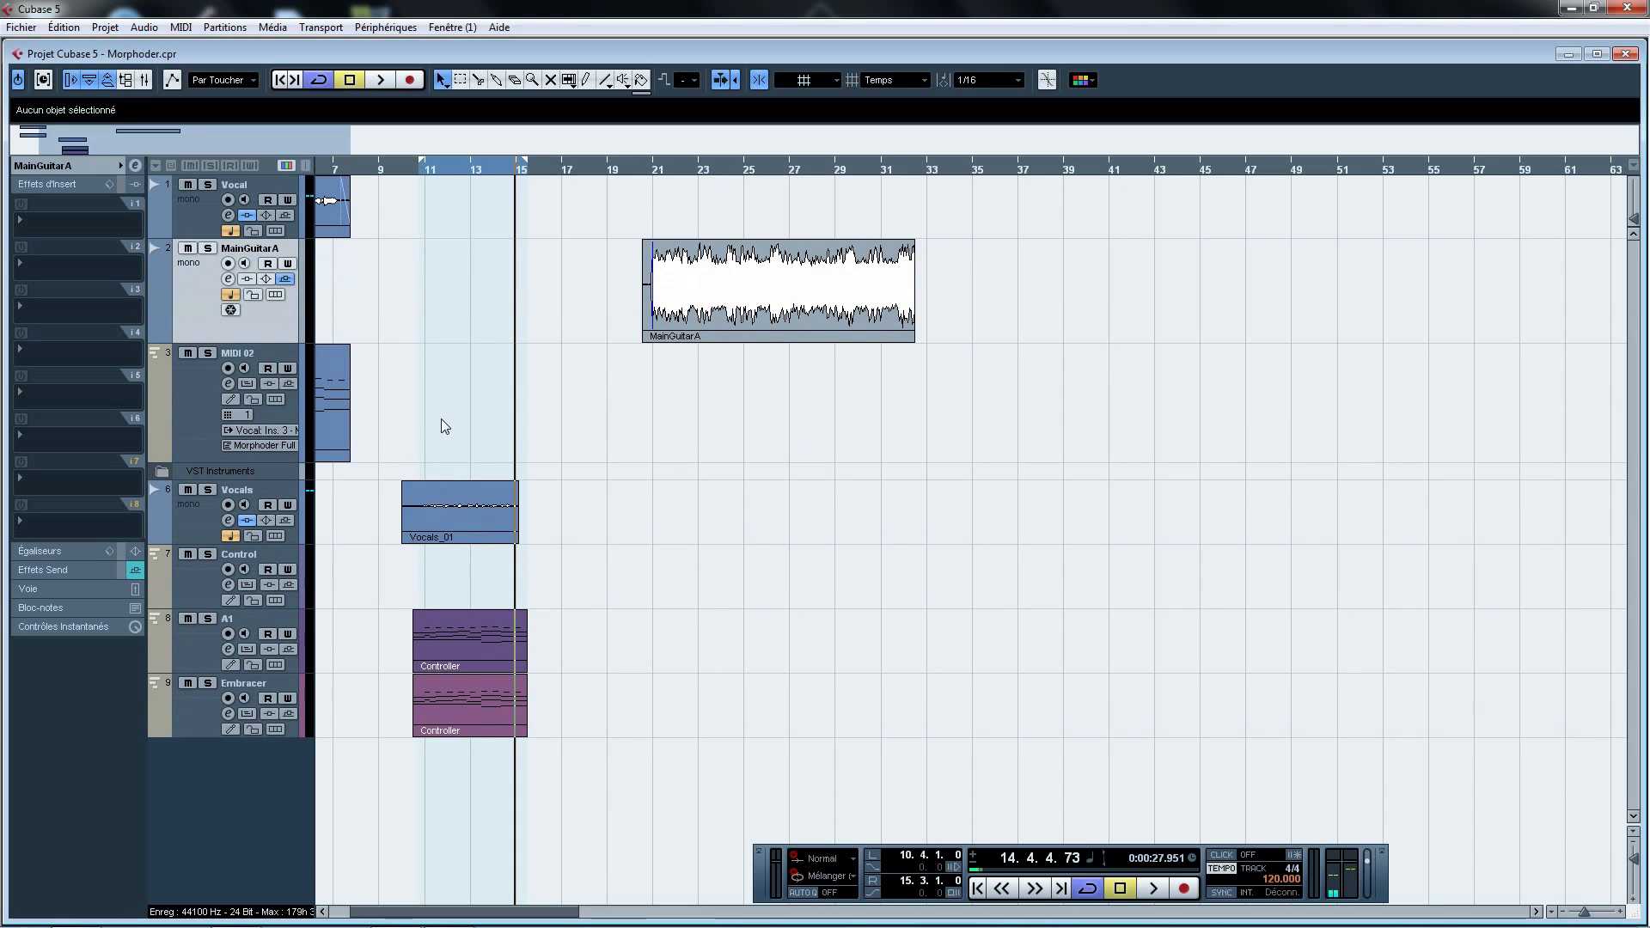
left_click_drag(659, 165, 648, 188)
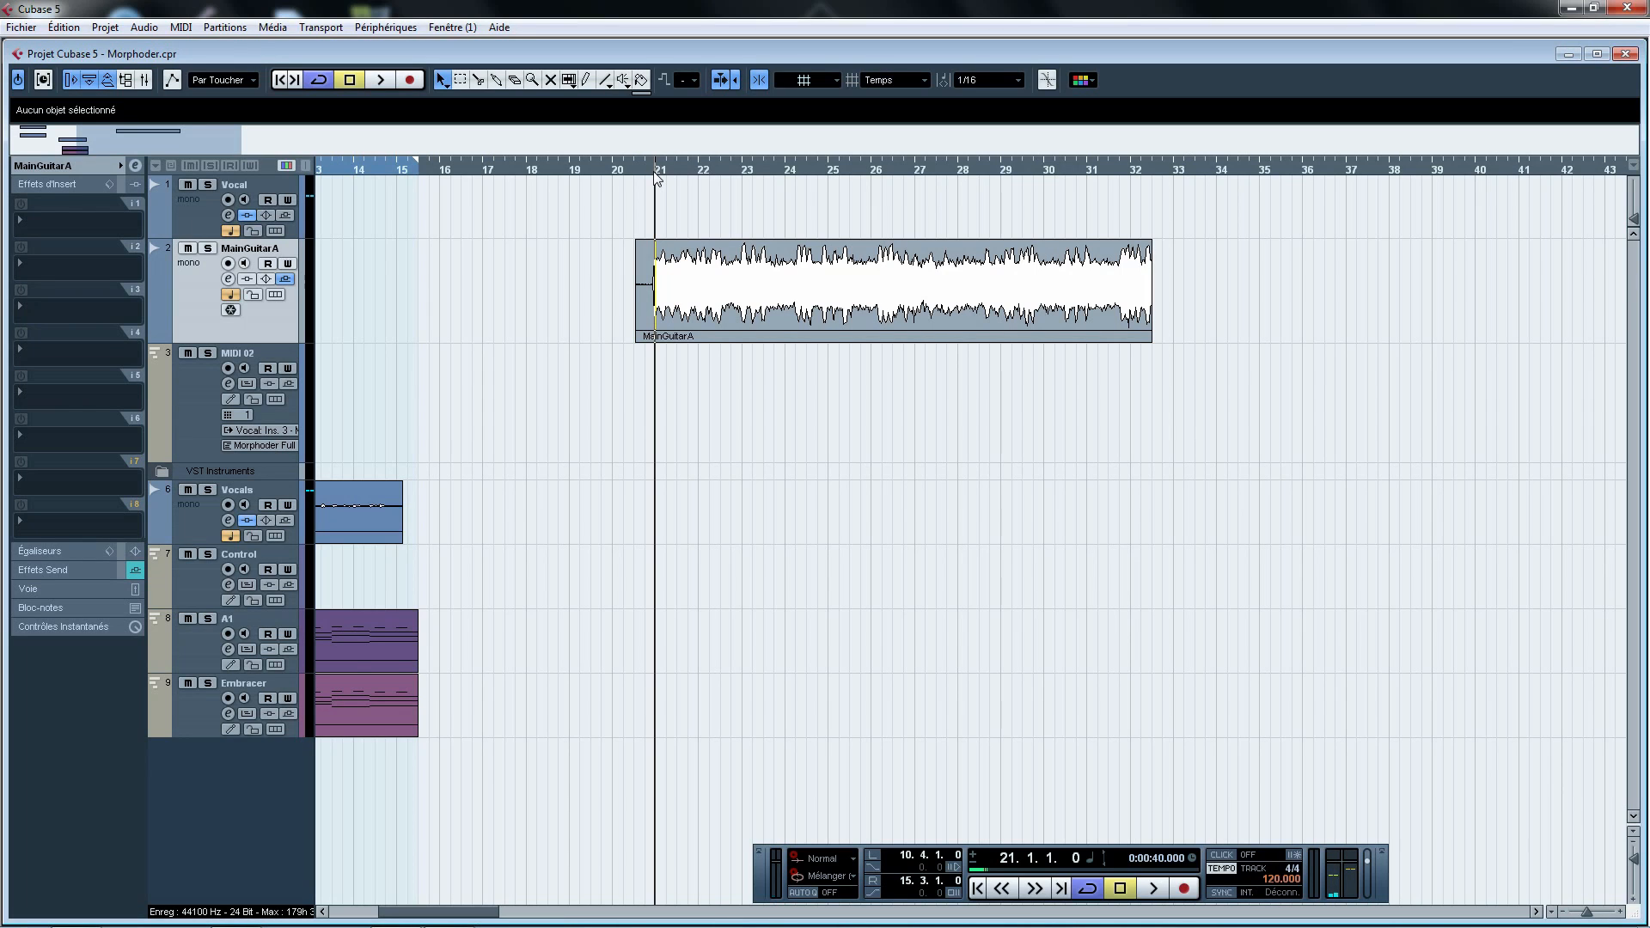
key("h")
key("h")
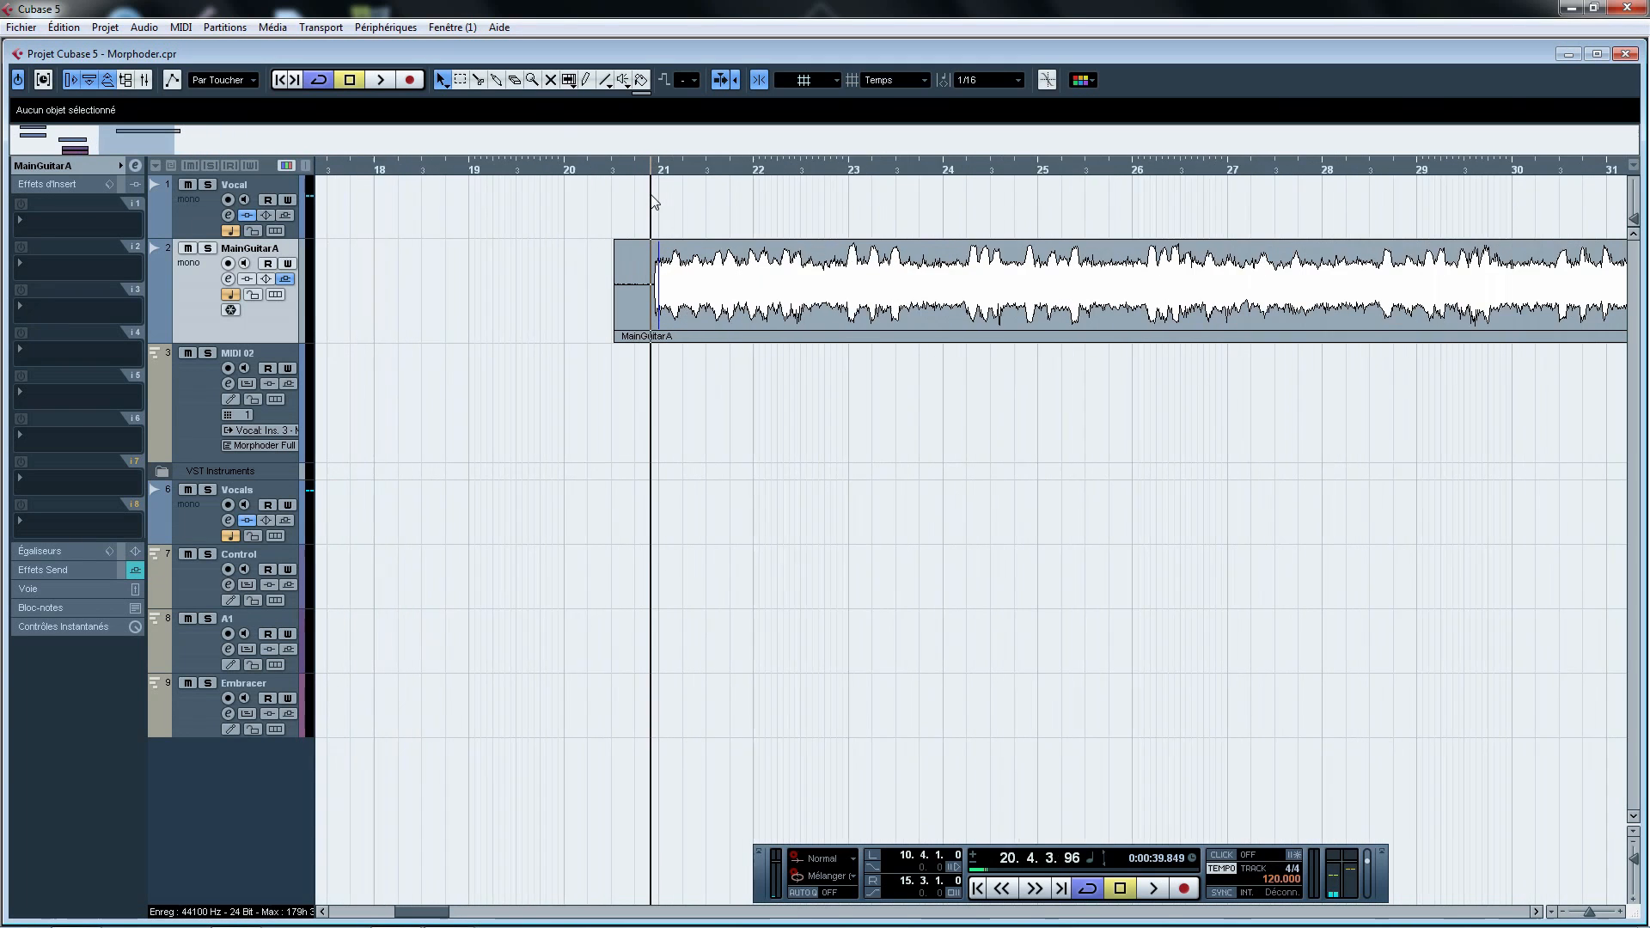
Review the Vocal track's Morphoder modulator and carrier settings, close the plug-in, and move the play cursor to 22.1.1
left_click(181, 220)
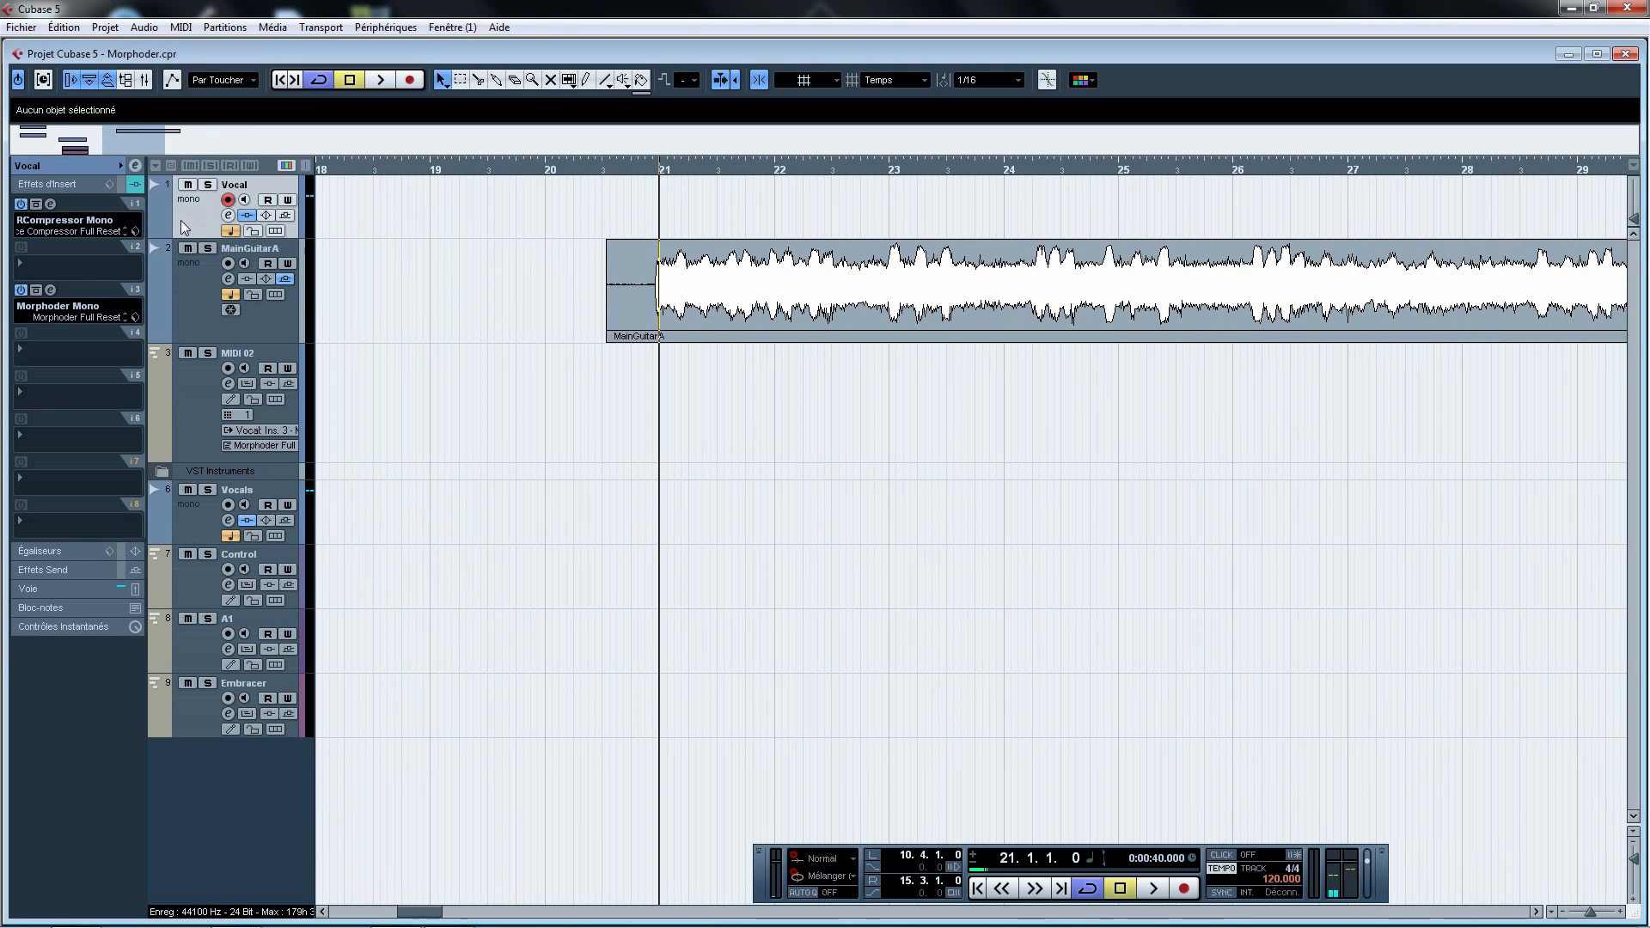
left_click(51, 290)
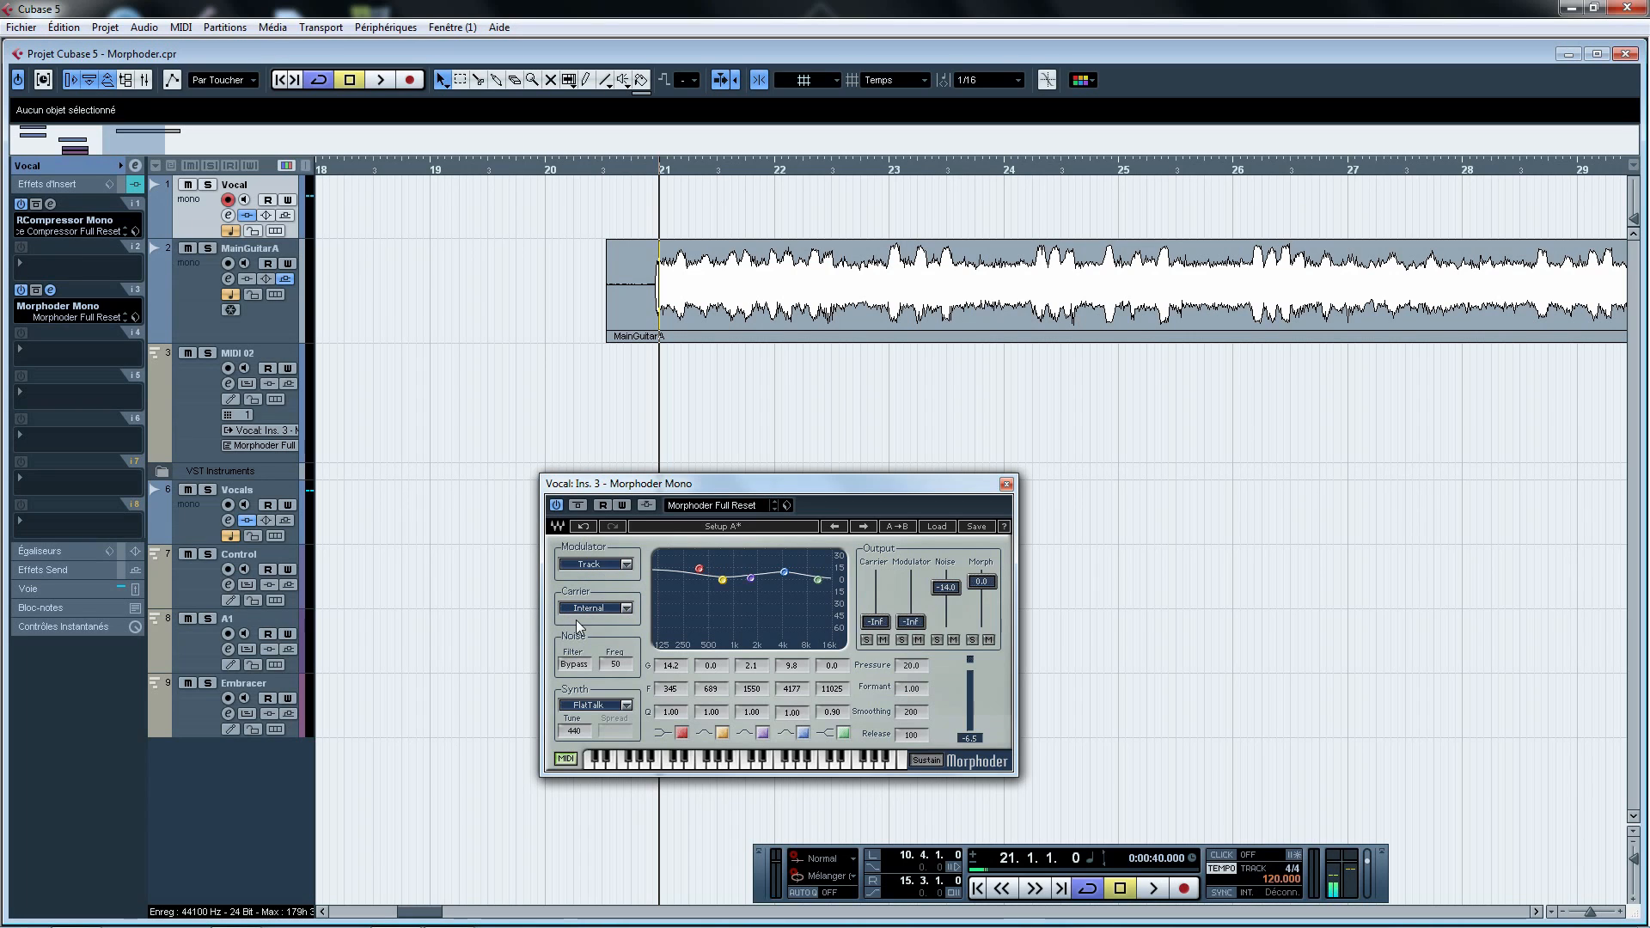
left_click(1007, 484)
left_click_drag(712, 165, 773, 165)
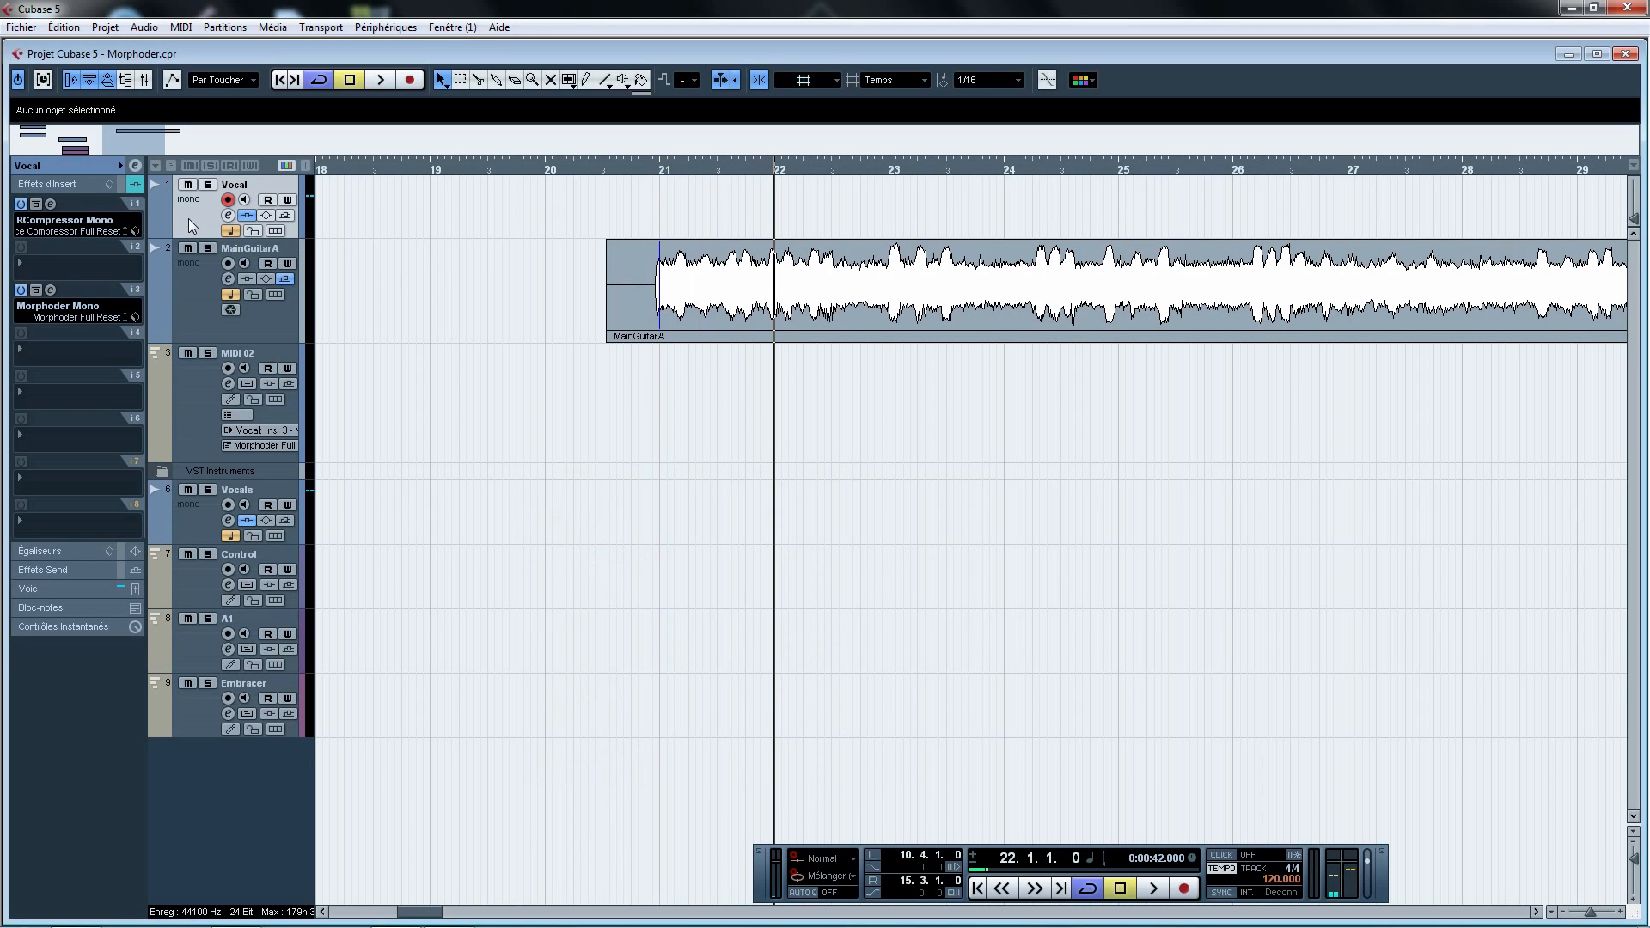
Record a new take on the Vocal track from bar 22 to about 23.3.4, over the guitar clip
left_click_drag(180, 153, 214, 154)
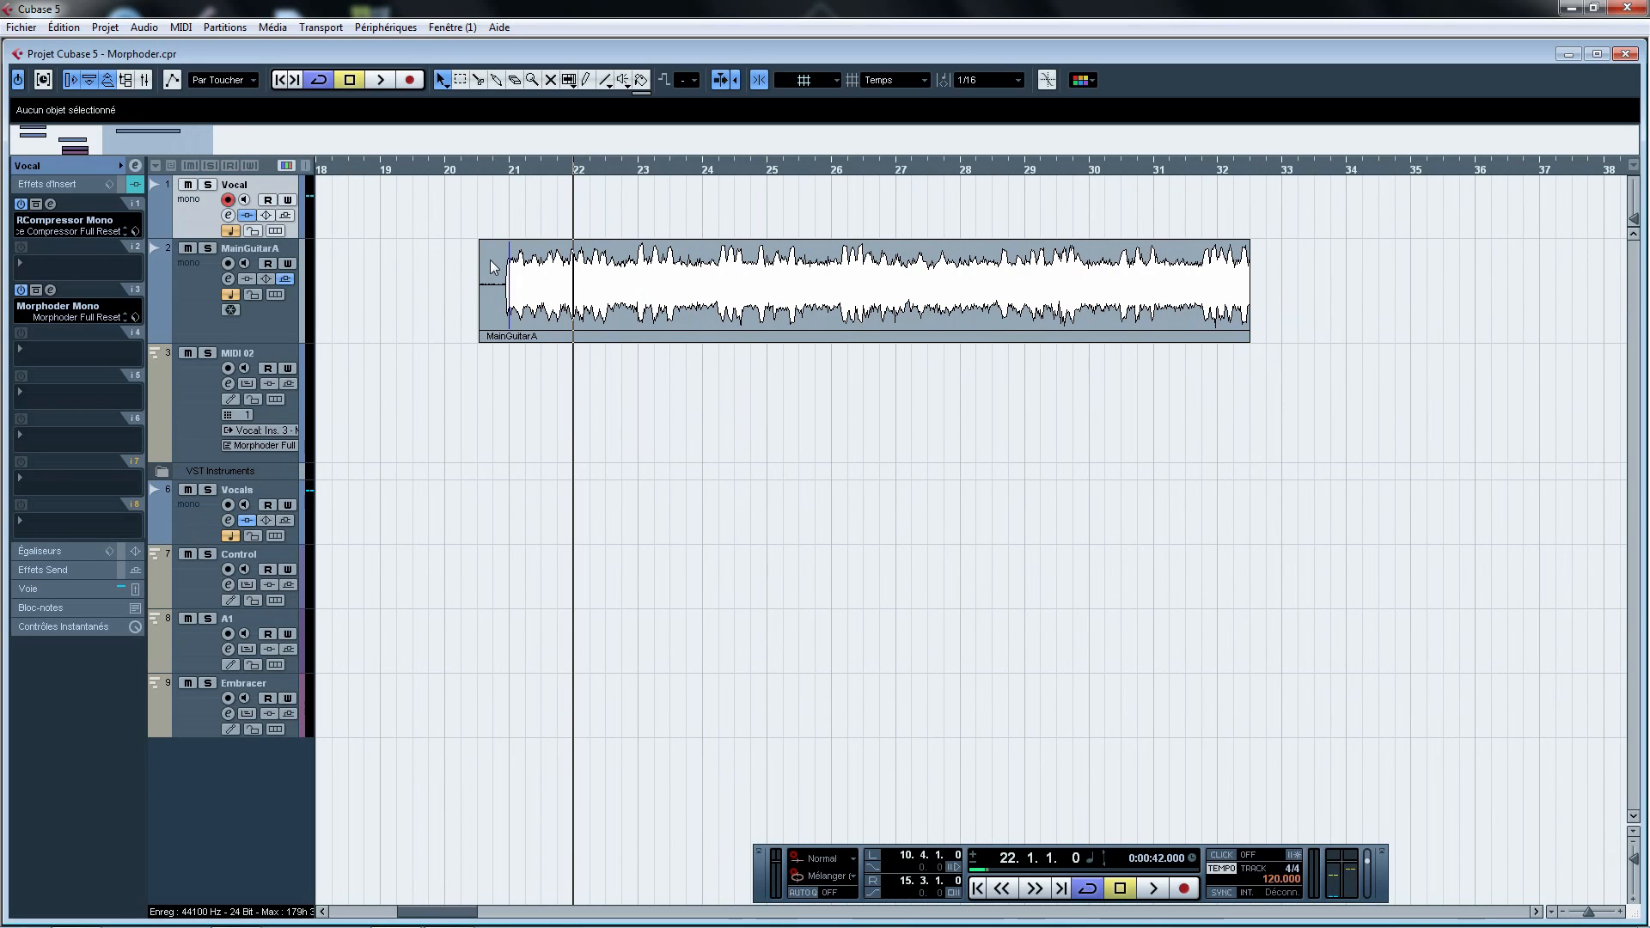
key("KP_Multiply")
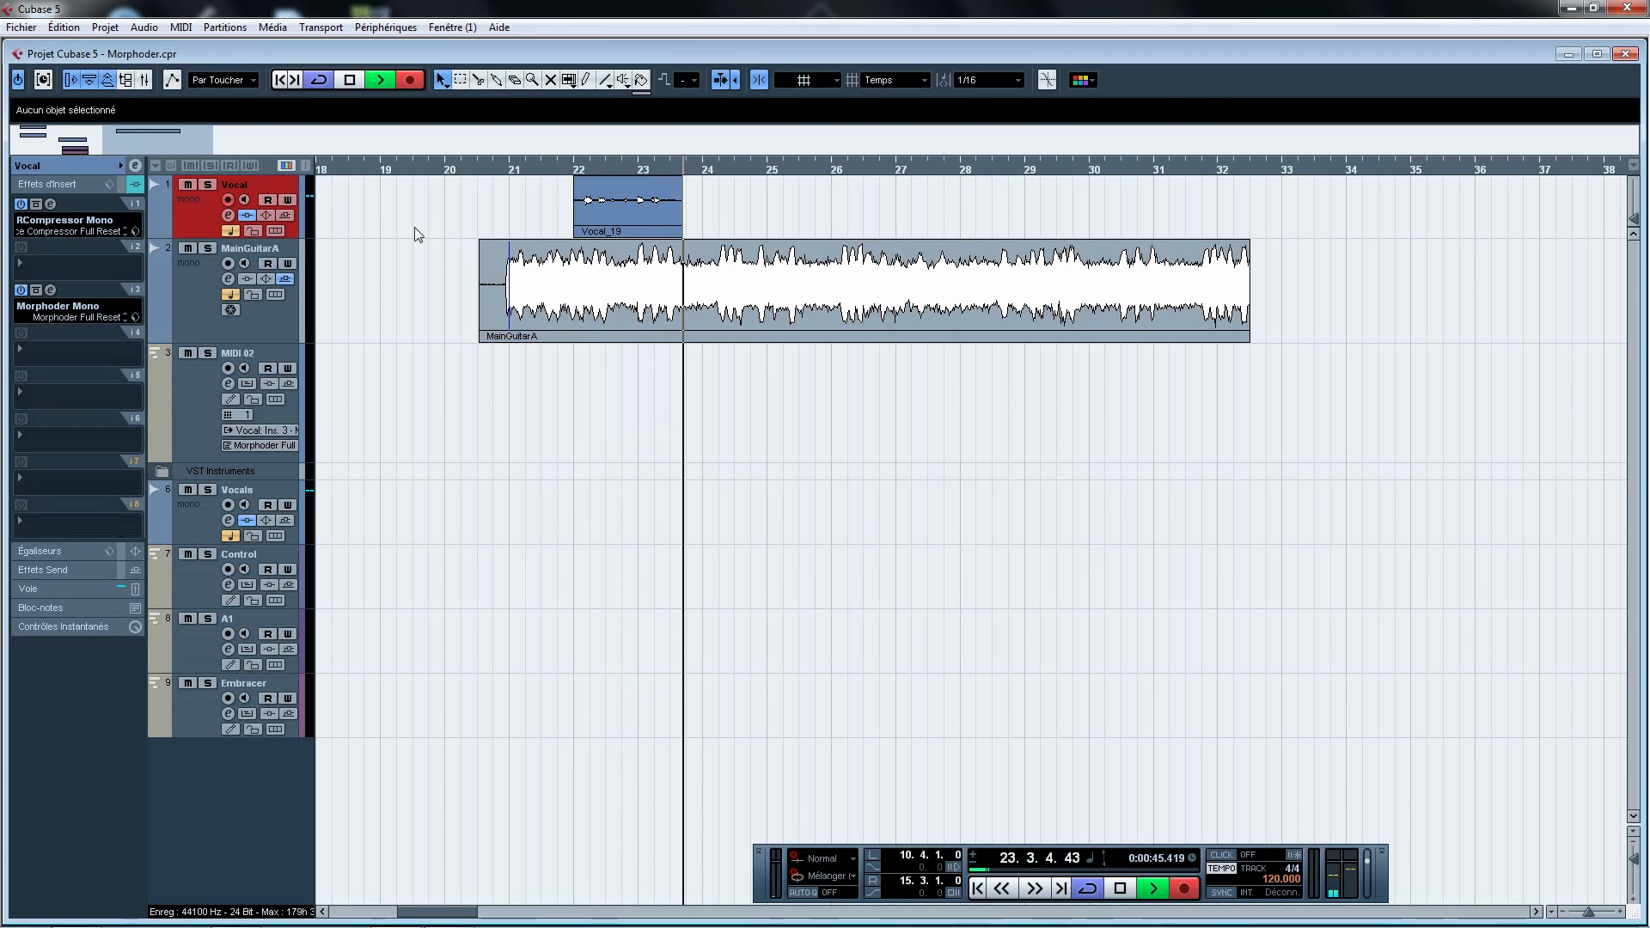
key("space")
key("h")
Route MainGuitarA's first send to the Vocals track's Ins. 4 - Morphoder Mono and raise the send level to -5.87
left_click(193, 325)
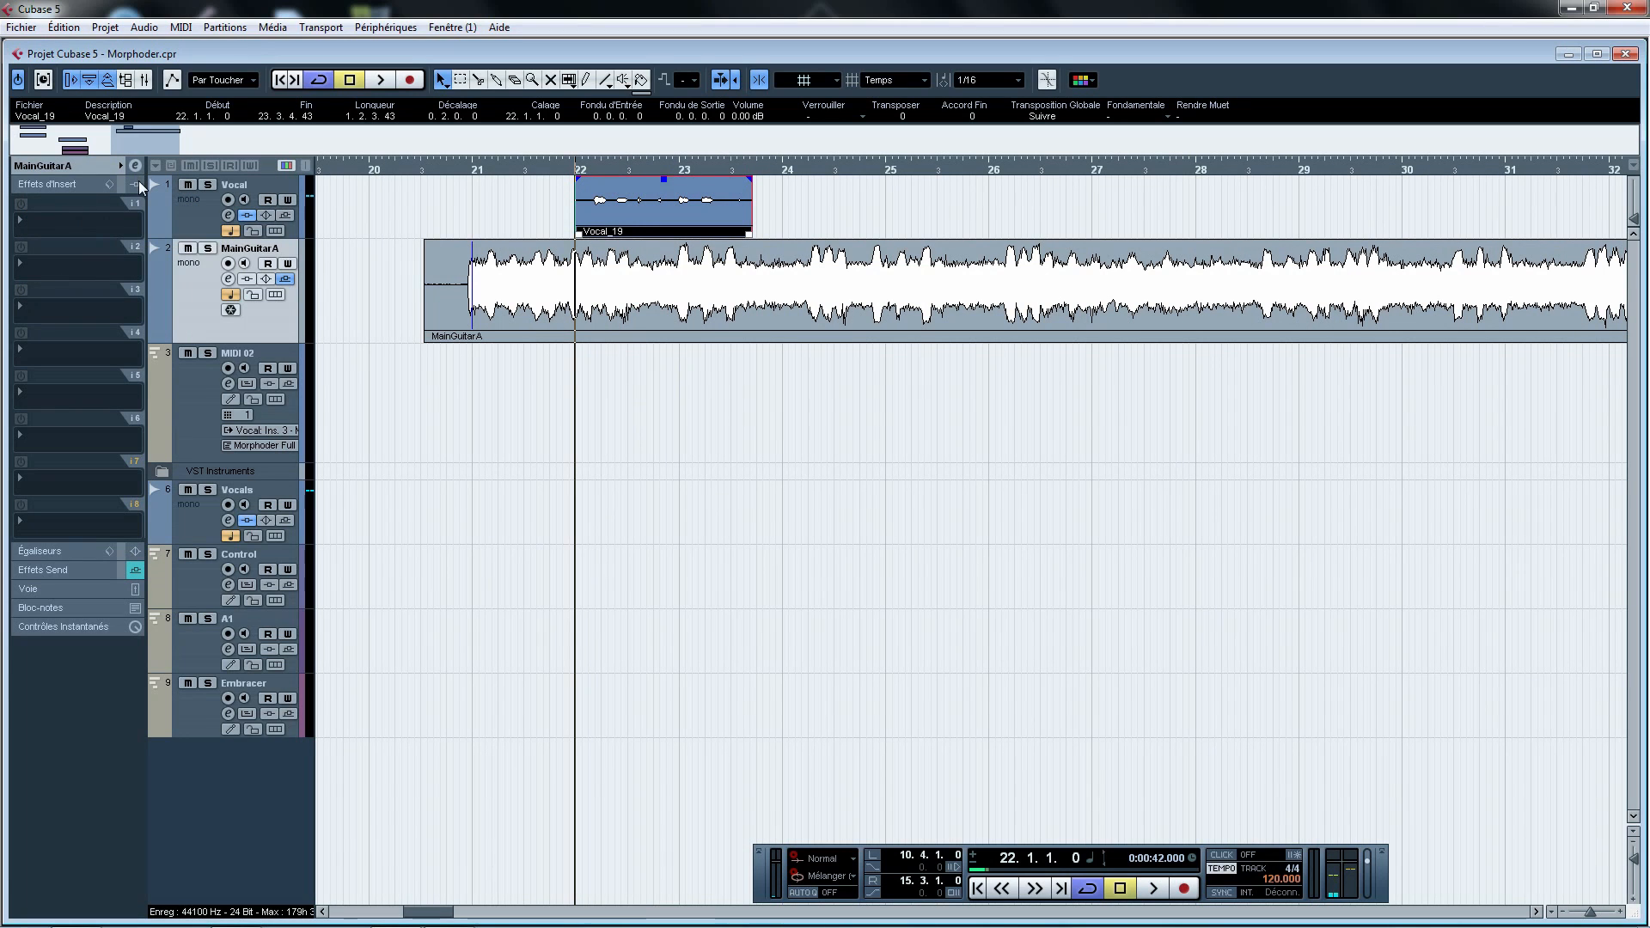
left_click(53, 572)
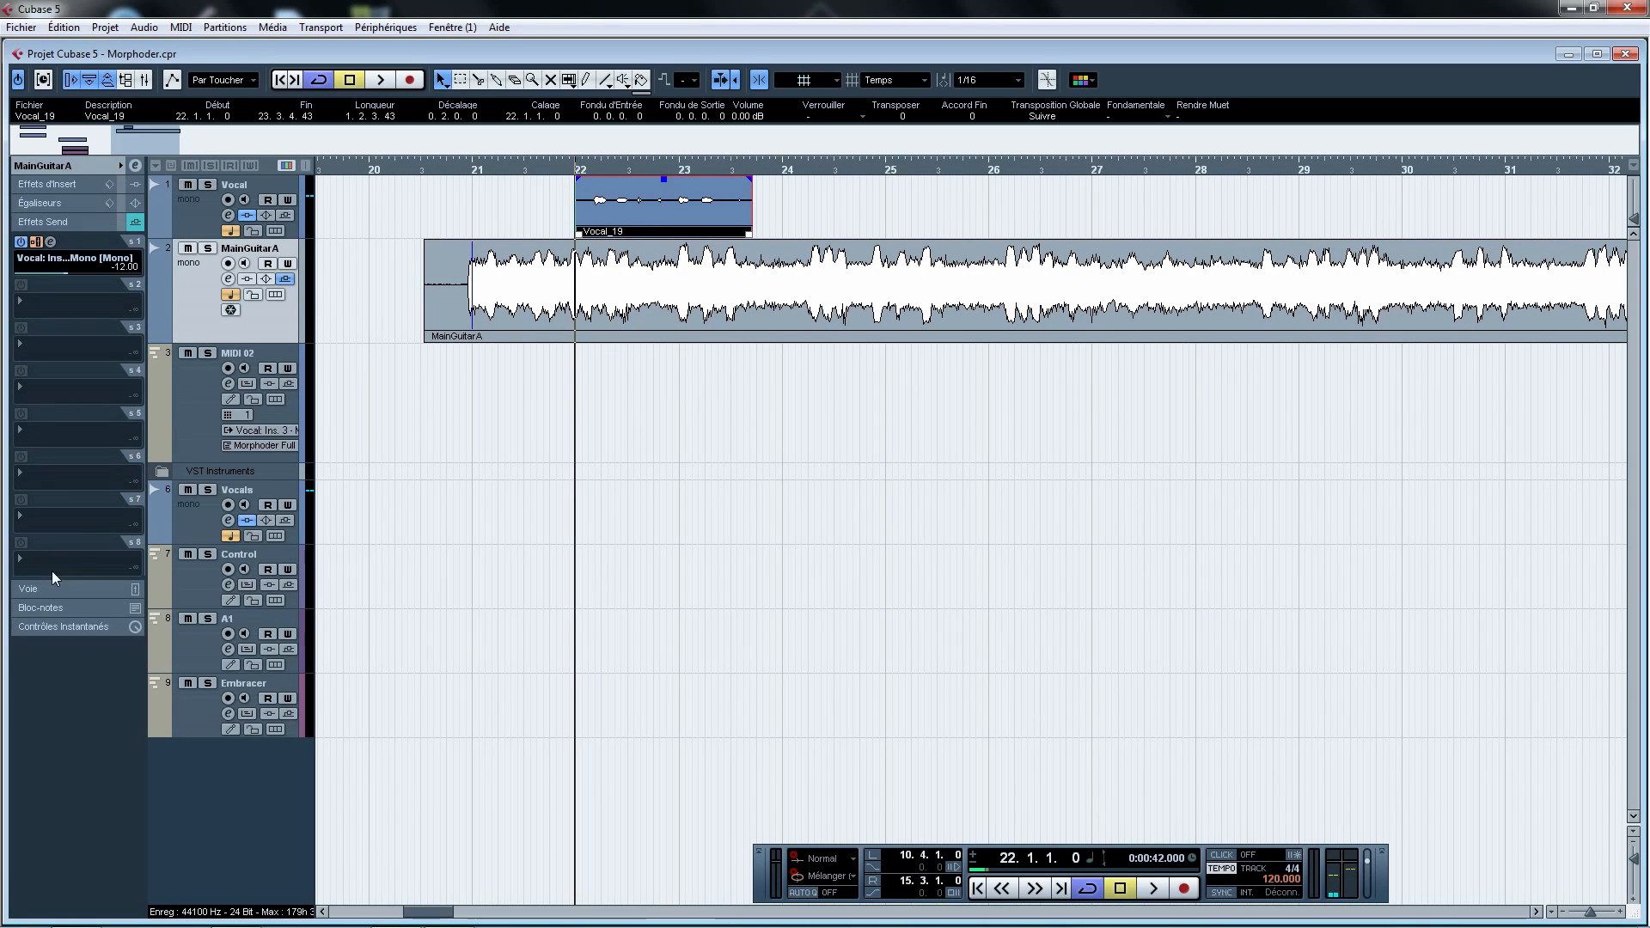
left_click(48, 260)
left_click(258, 342)
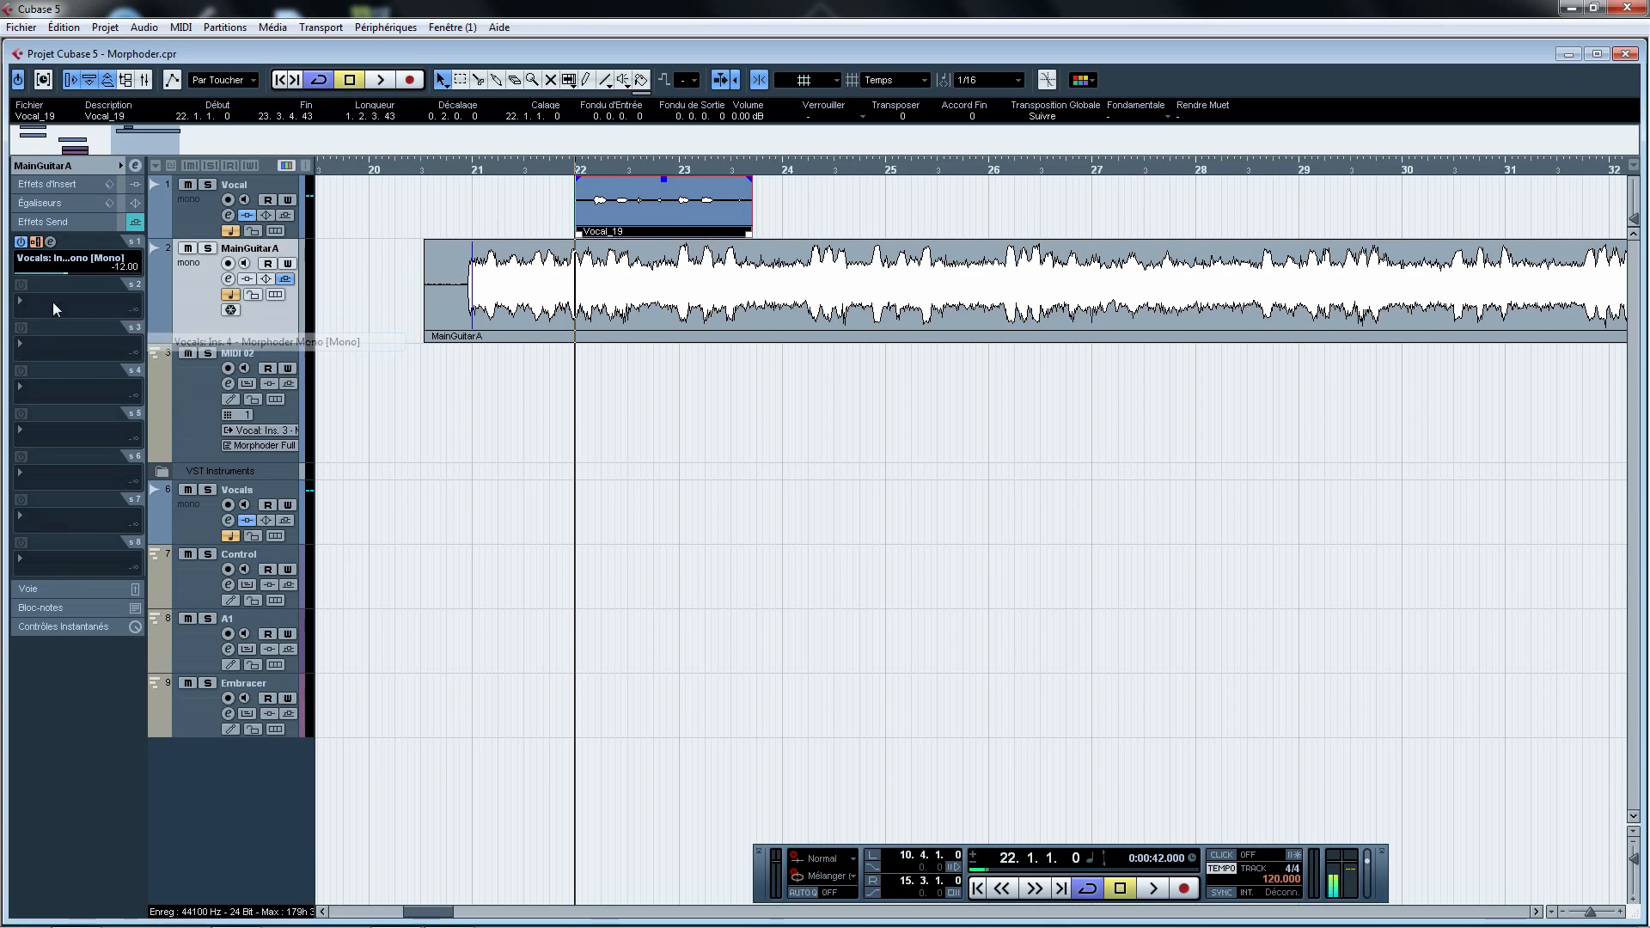
left_click_drag(86, 272, 129, 270)
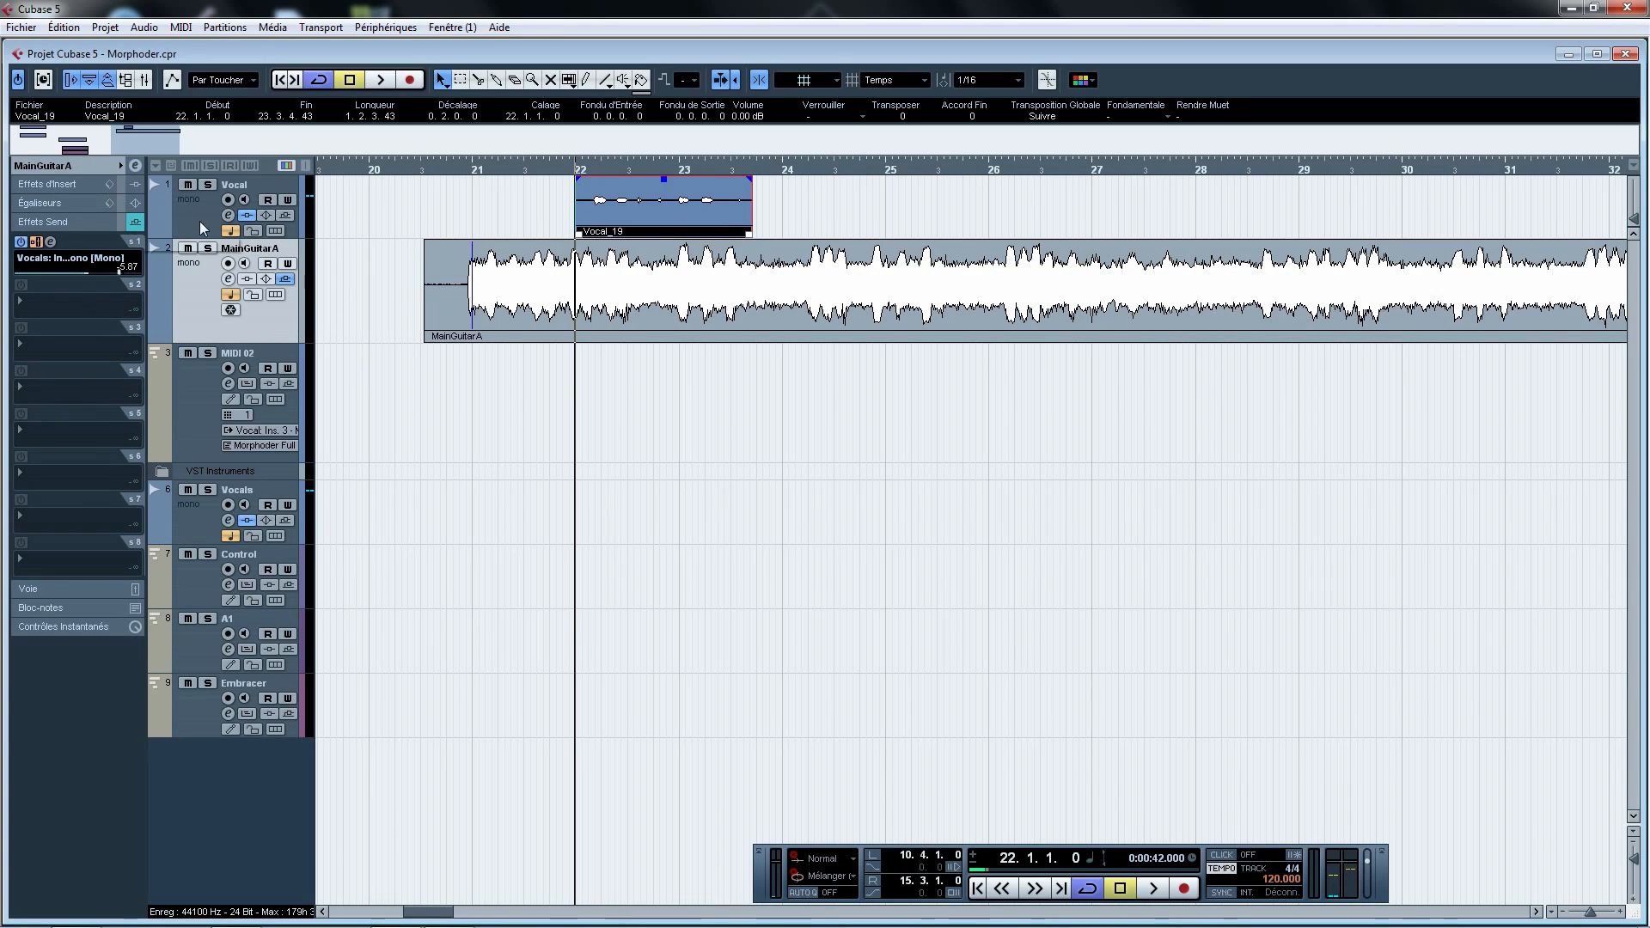
Move the Vocal_19 clip from the Vocal track to the Vocals track, keeping it at bar 22, and select the Vocals track
left_click(576, 167)
left_click(203, 224)
left_click(85, 166)
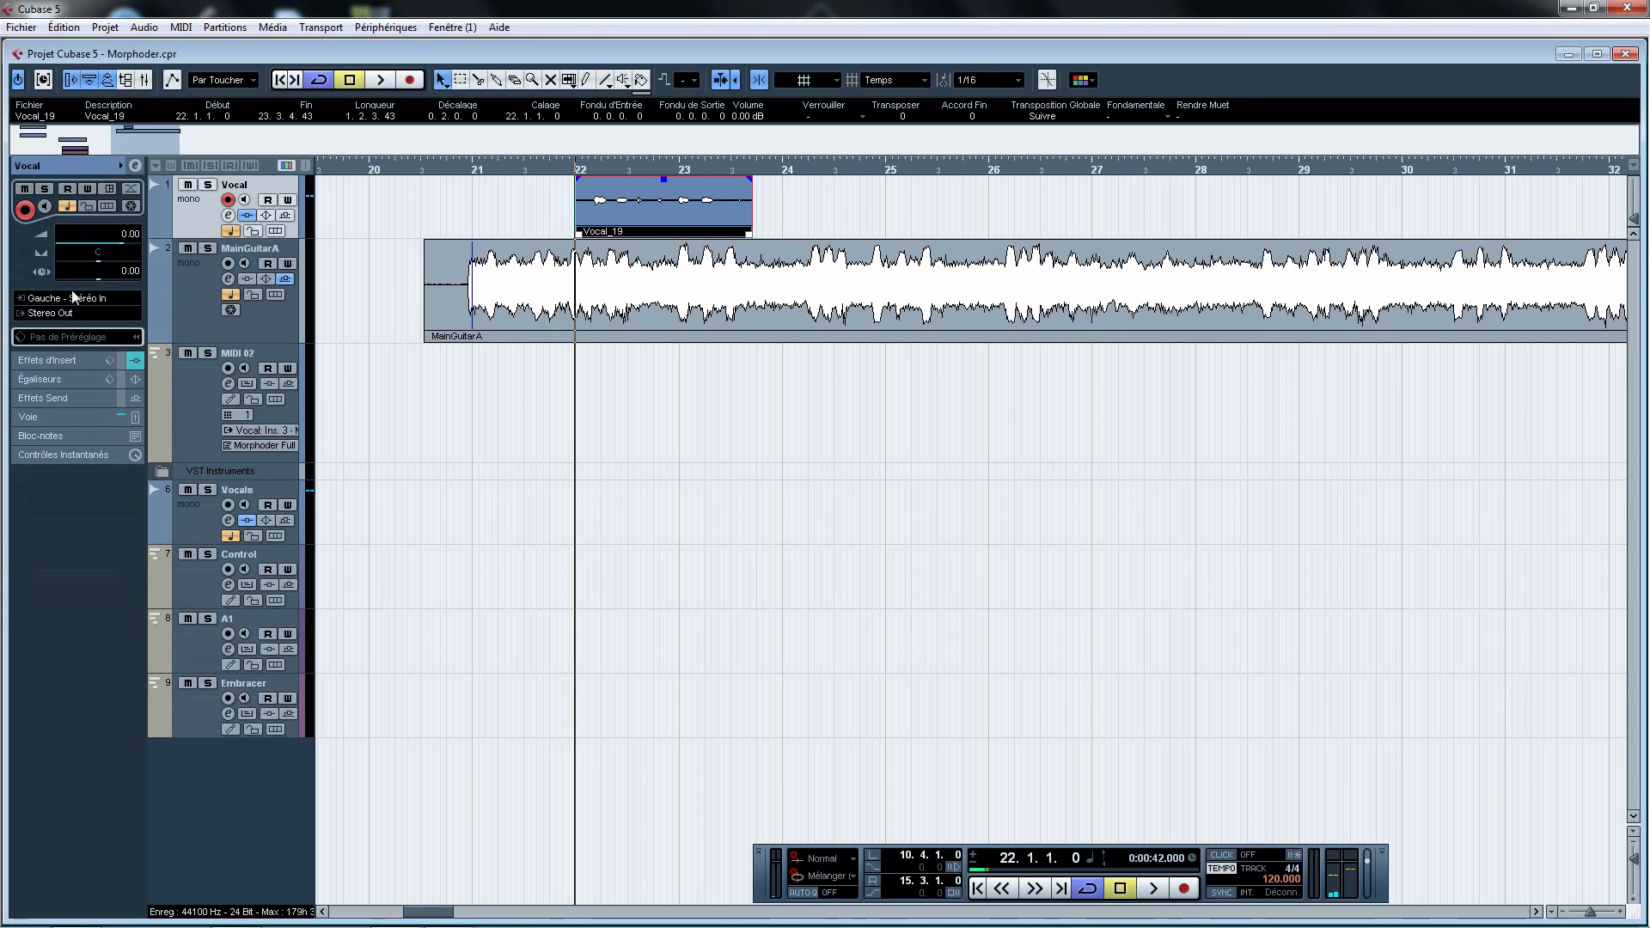
left_click_drag(637, 201, 635, 514)
left_click(184, 545)
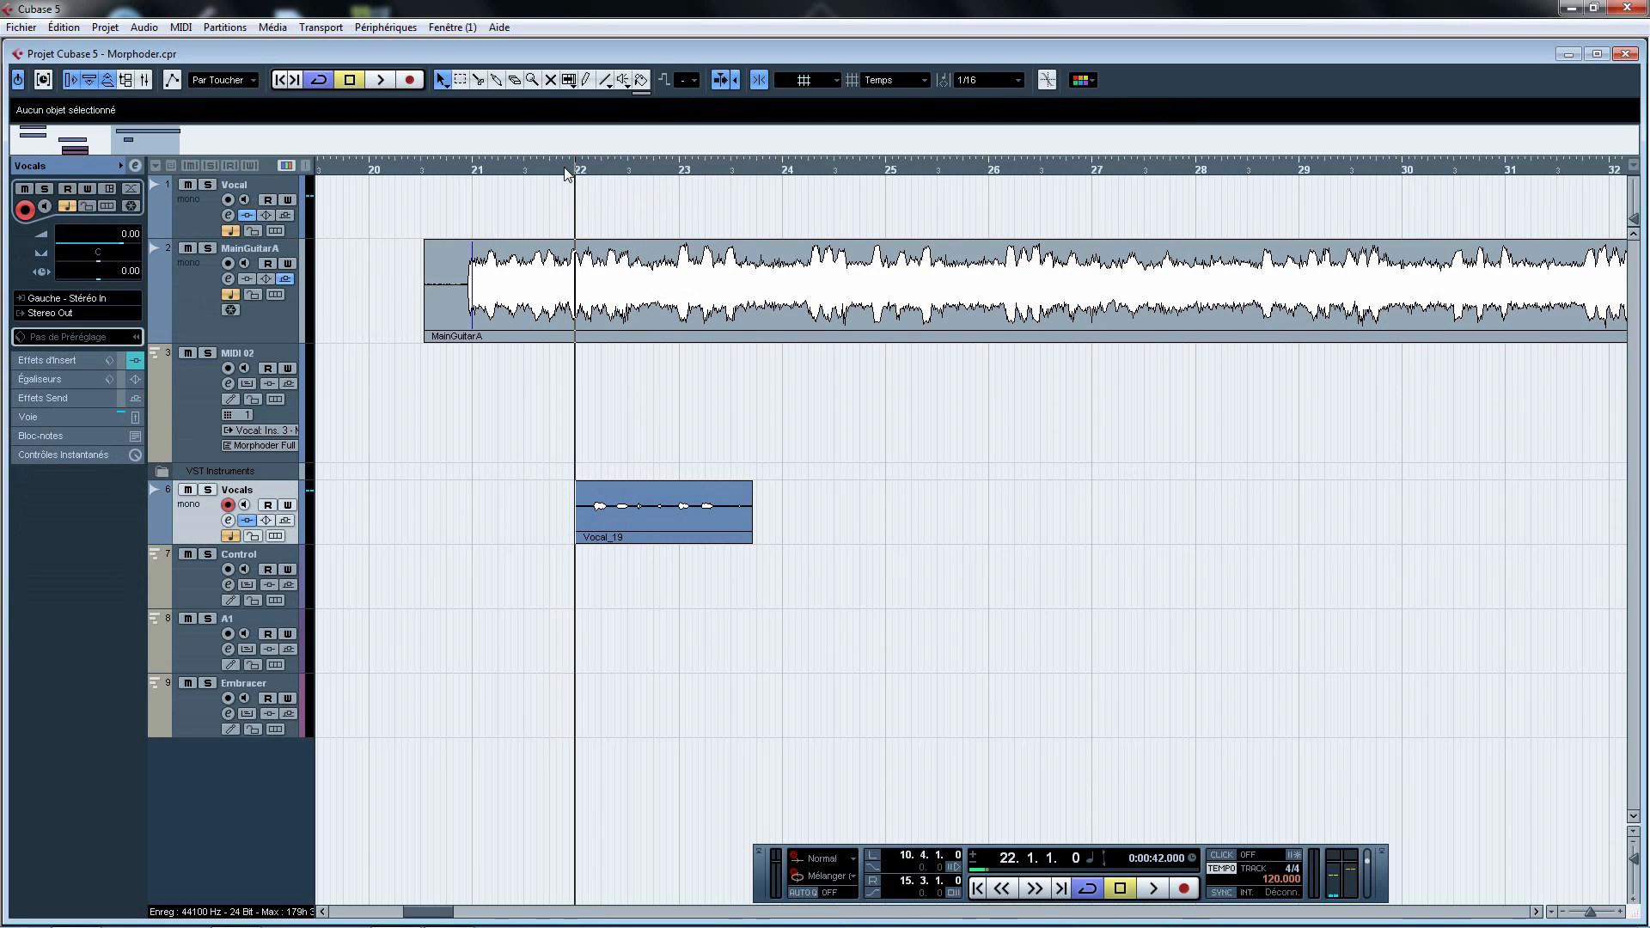
Play the moved vocal clip from bar 22, return the play cursor to 21.1.1 and check MainGuitarA's send
key("space")
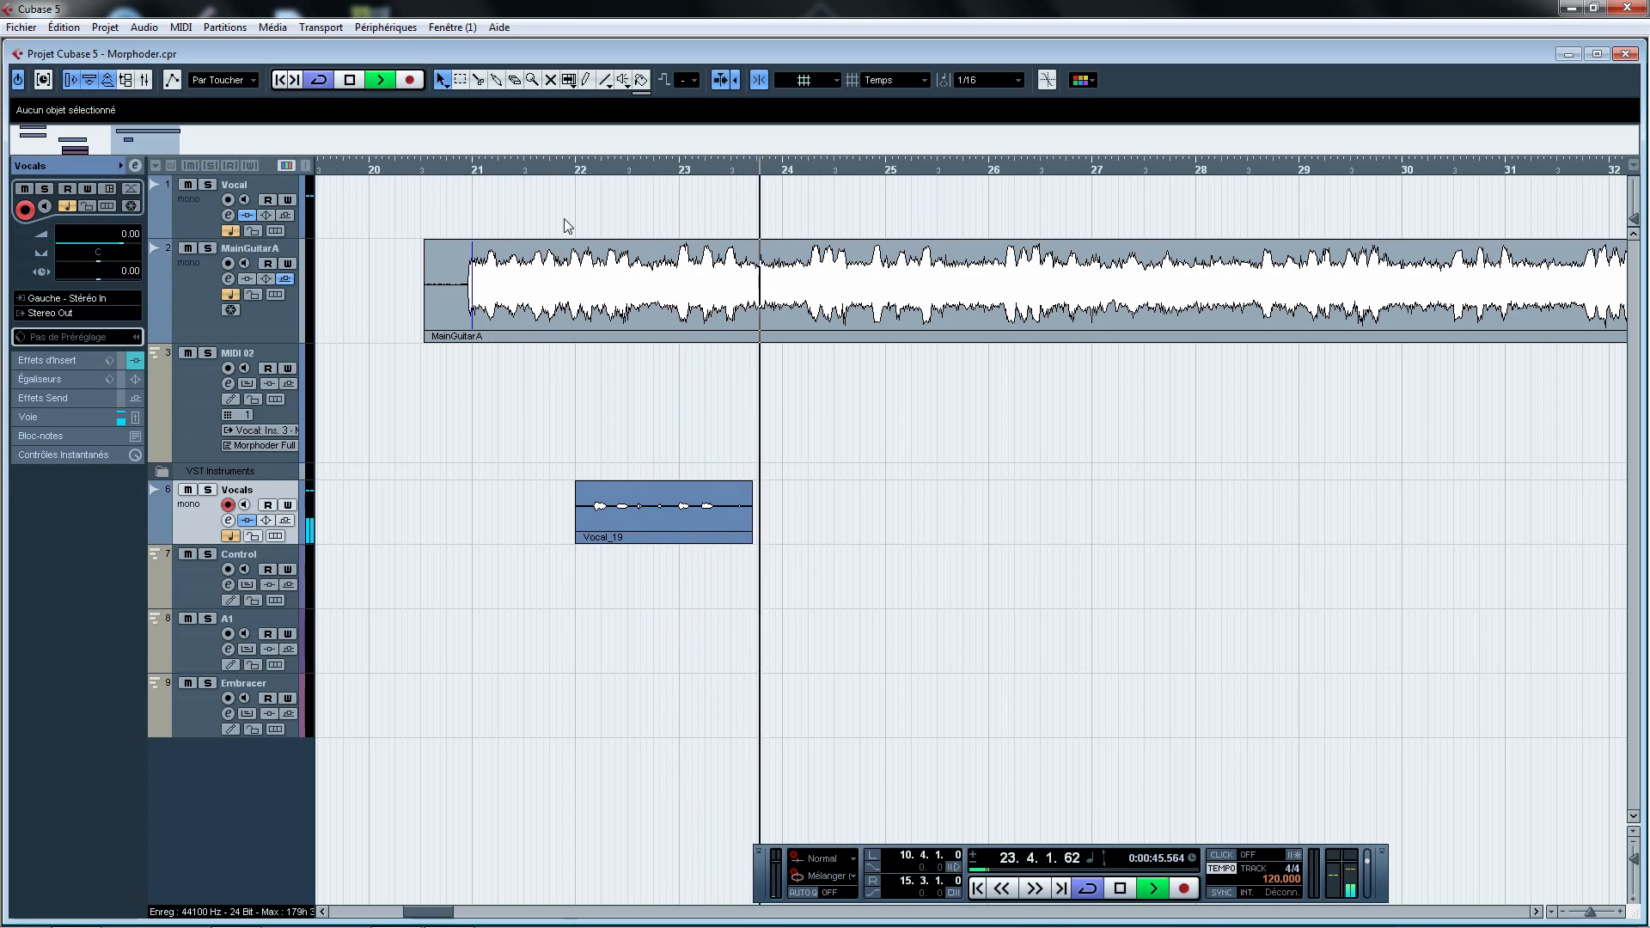
key("space")
left_click(487, 162)
left_click(461, 162)
left_click(202, 322)
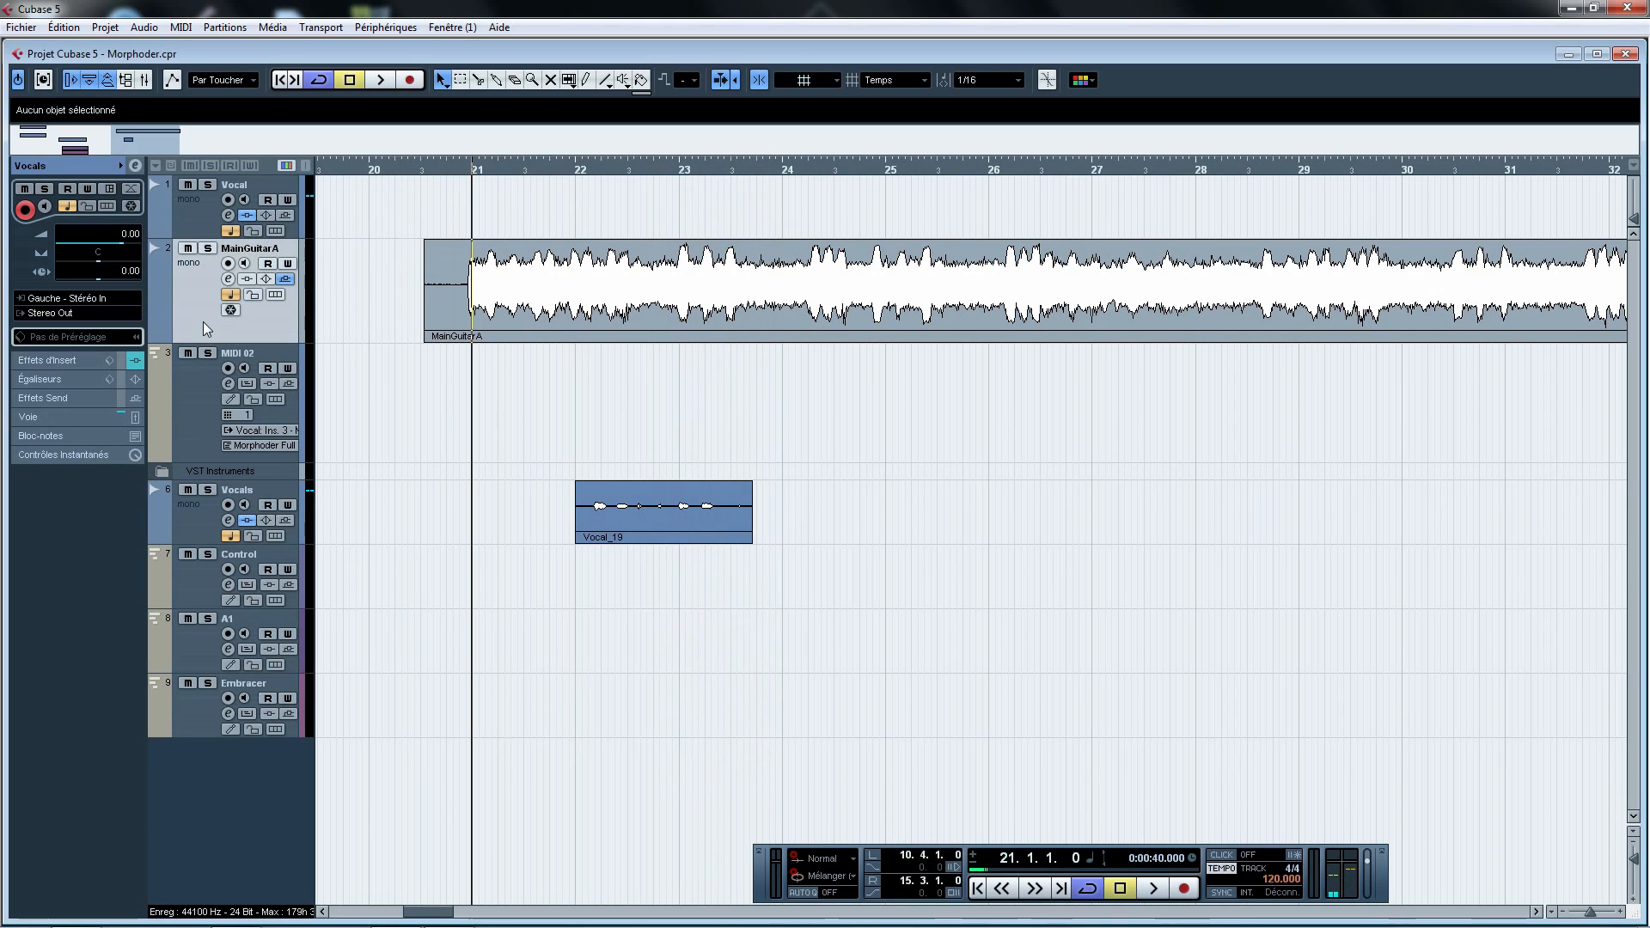
left_click(70, 402)
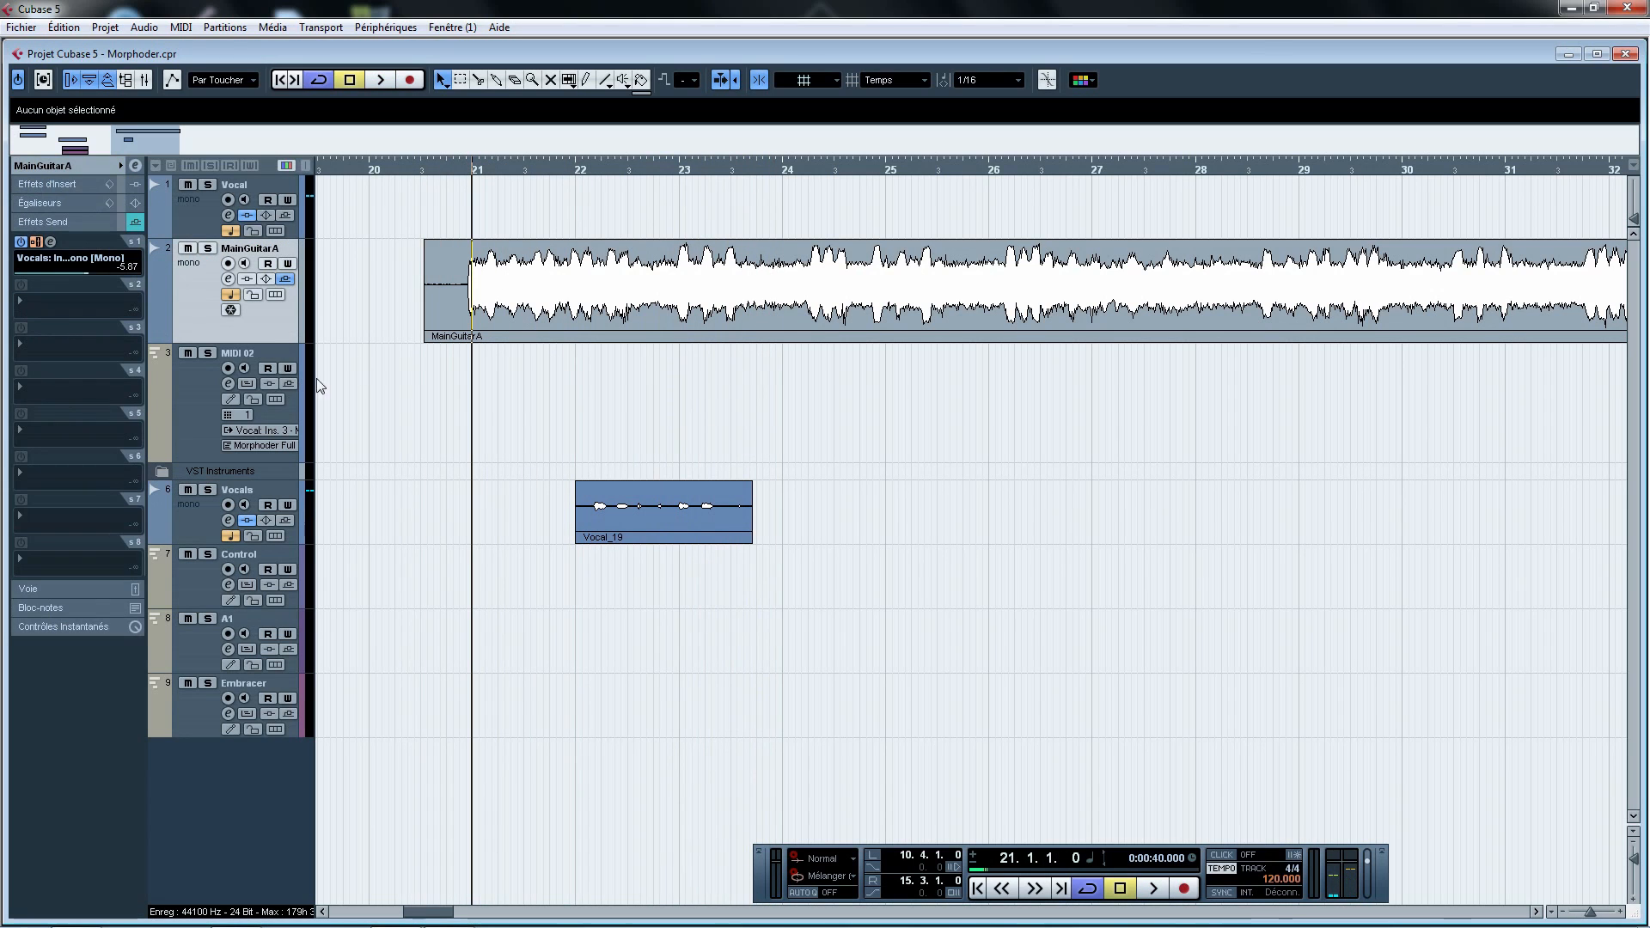
left_click(574, 168)
left_click_drag(450, 397, 509, 259)
left_click(497, 428)
left_click_drag(378, 271, 848, 595)
left_click(847, 596)
left_click_drag(557, 169, 523, 168)
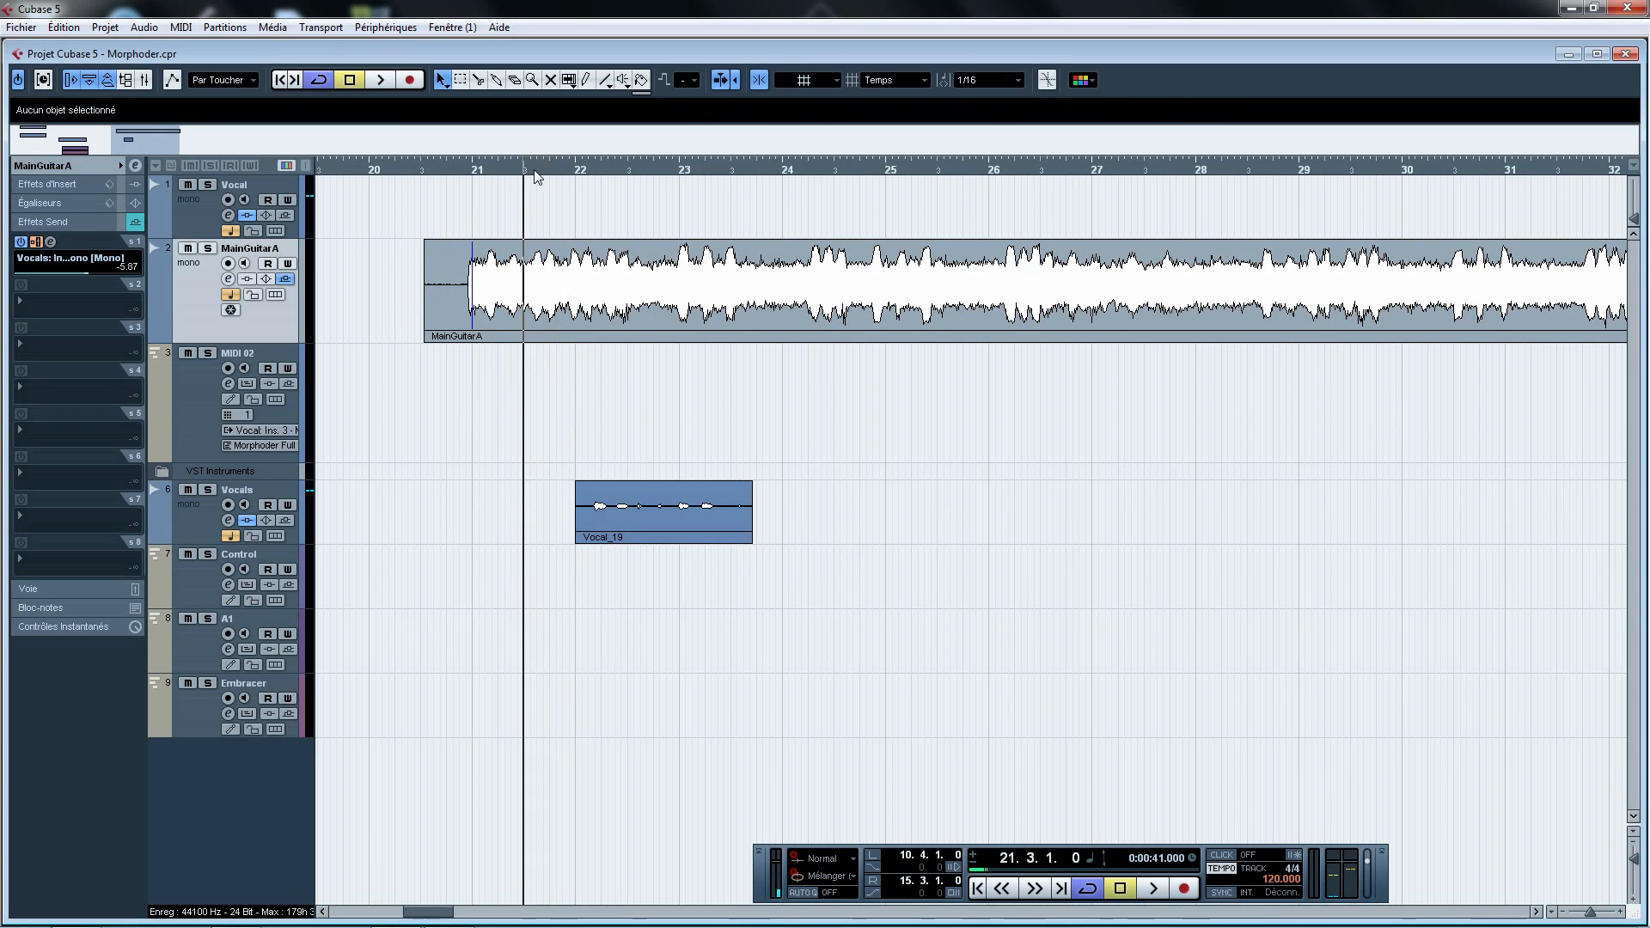
Place the play cursor at 22.1.1 and play the vocoded vocal clip, stopping shortly after bar 23
left_click(567, 166)
left_click(575, 169)
key("space")
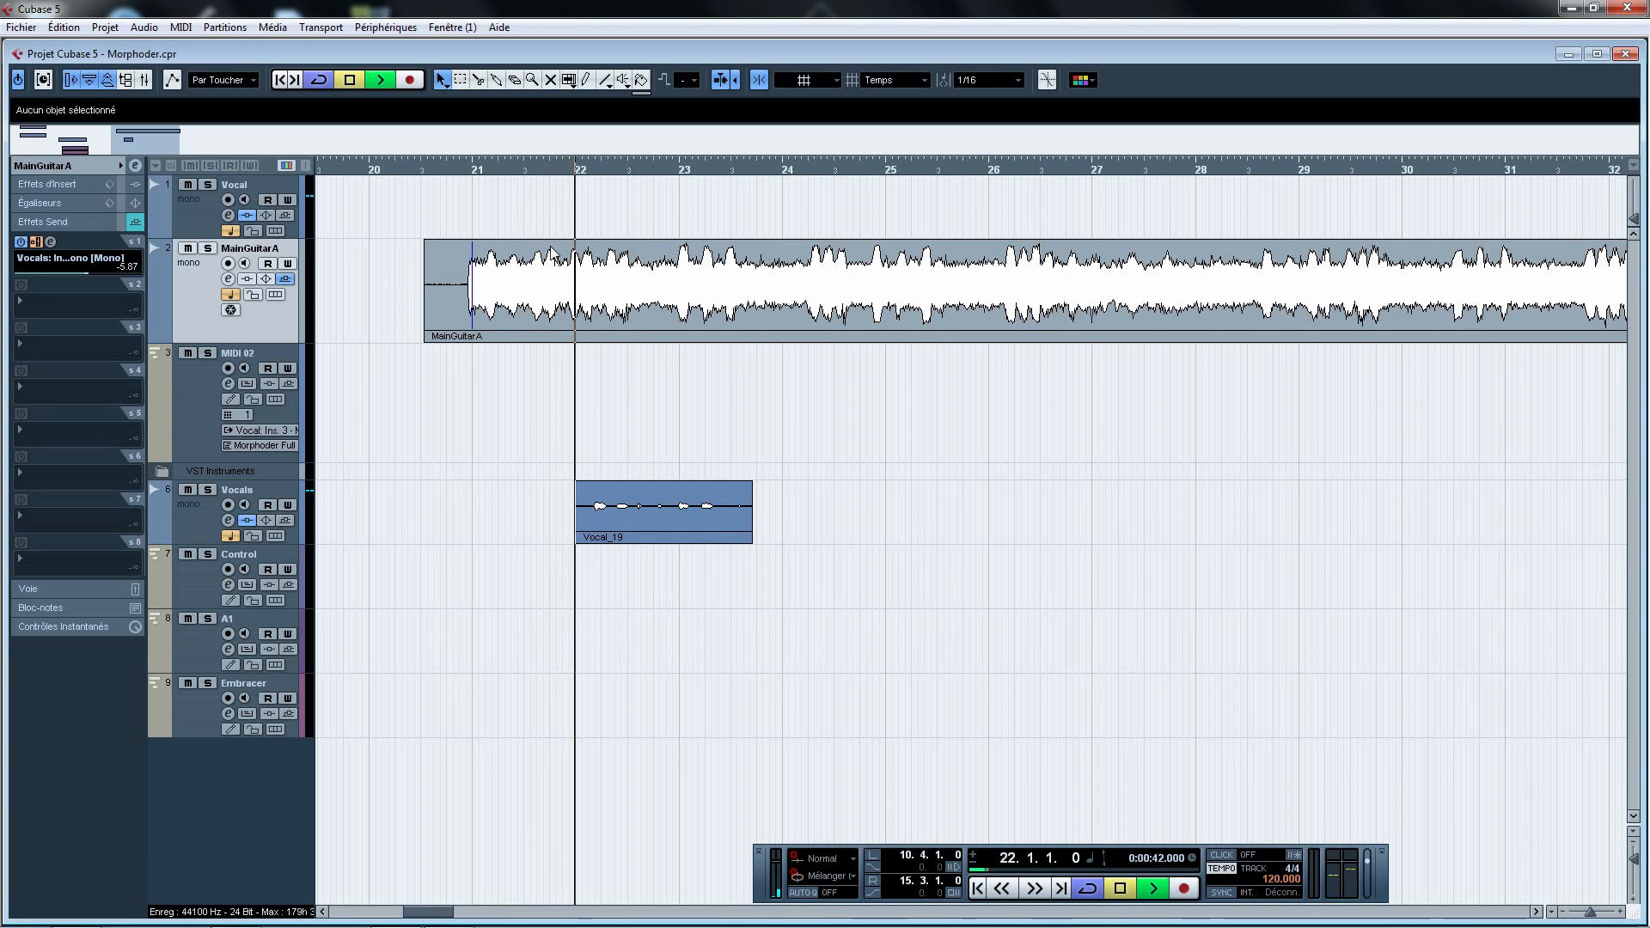
left_click_drag(103, 151, 195, 153)
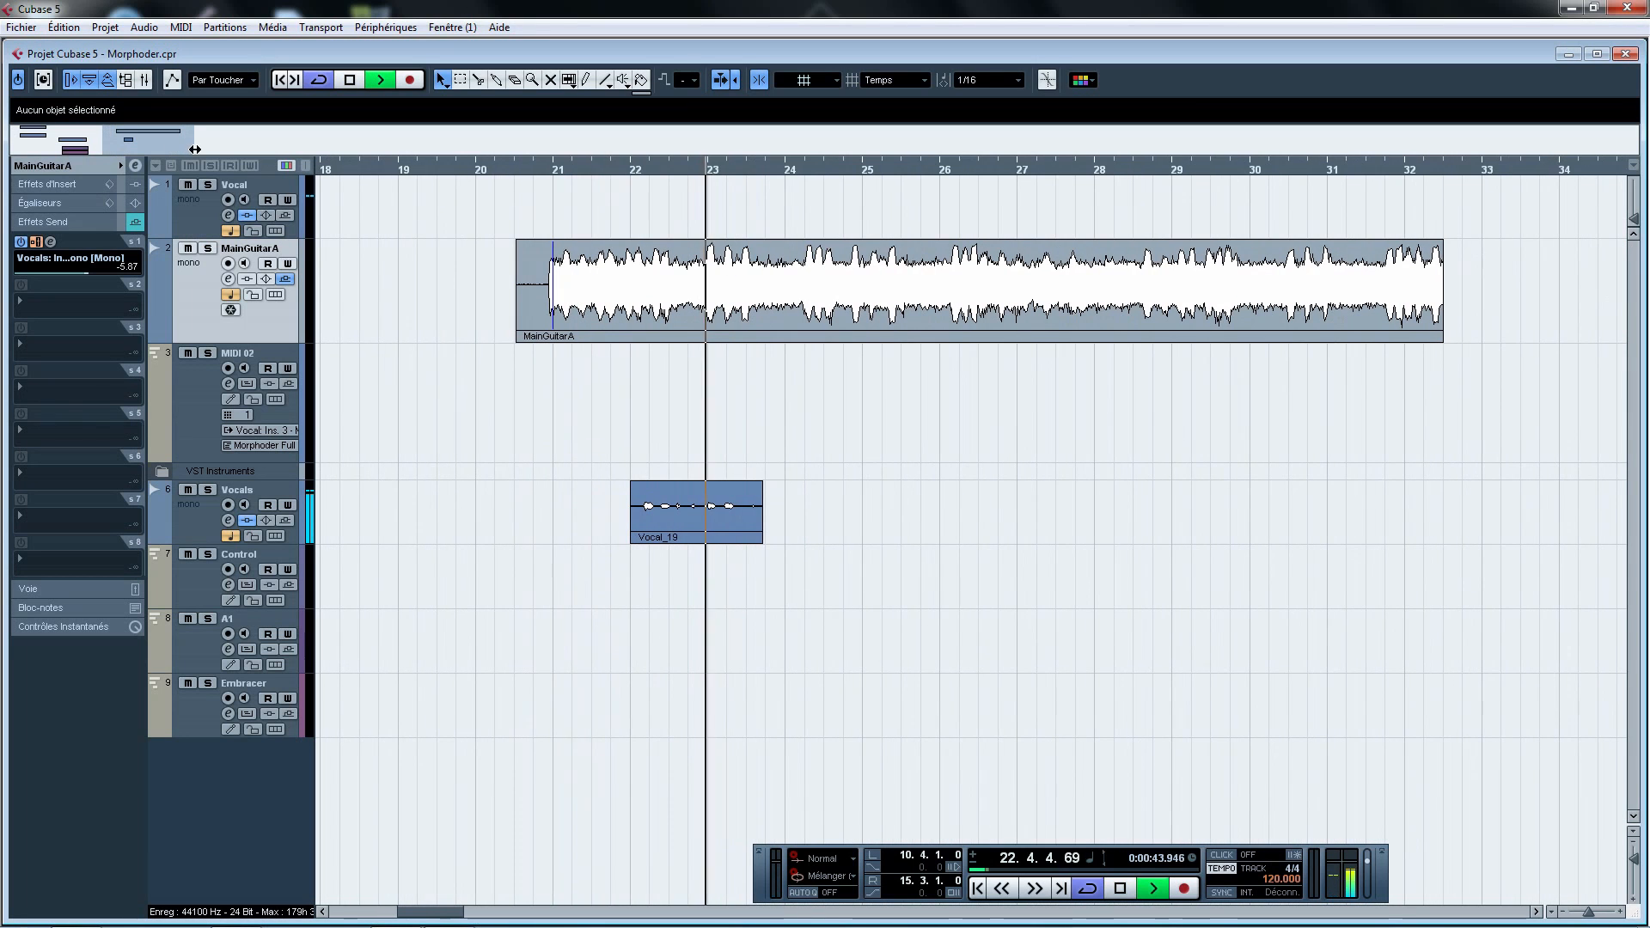
key("space")
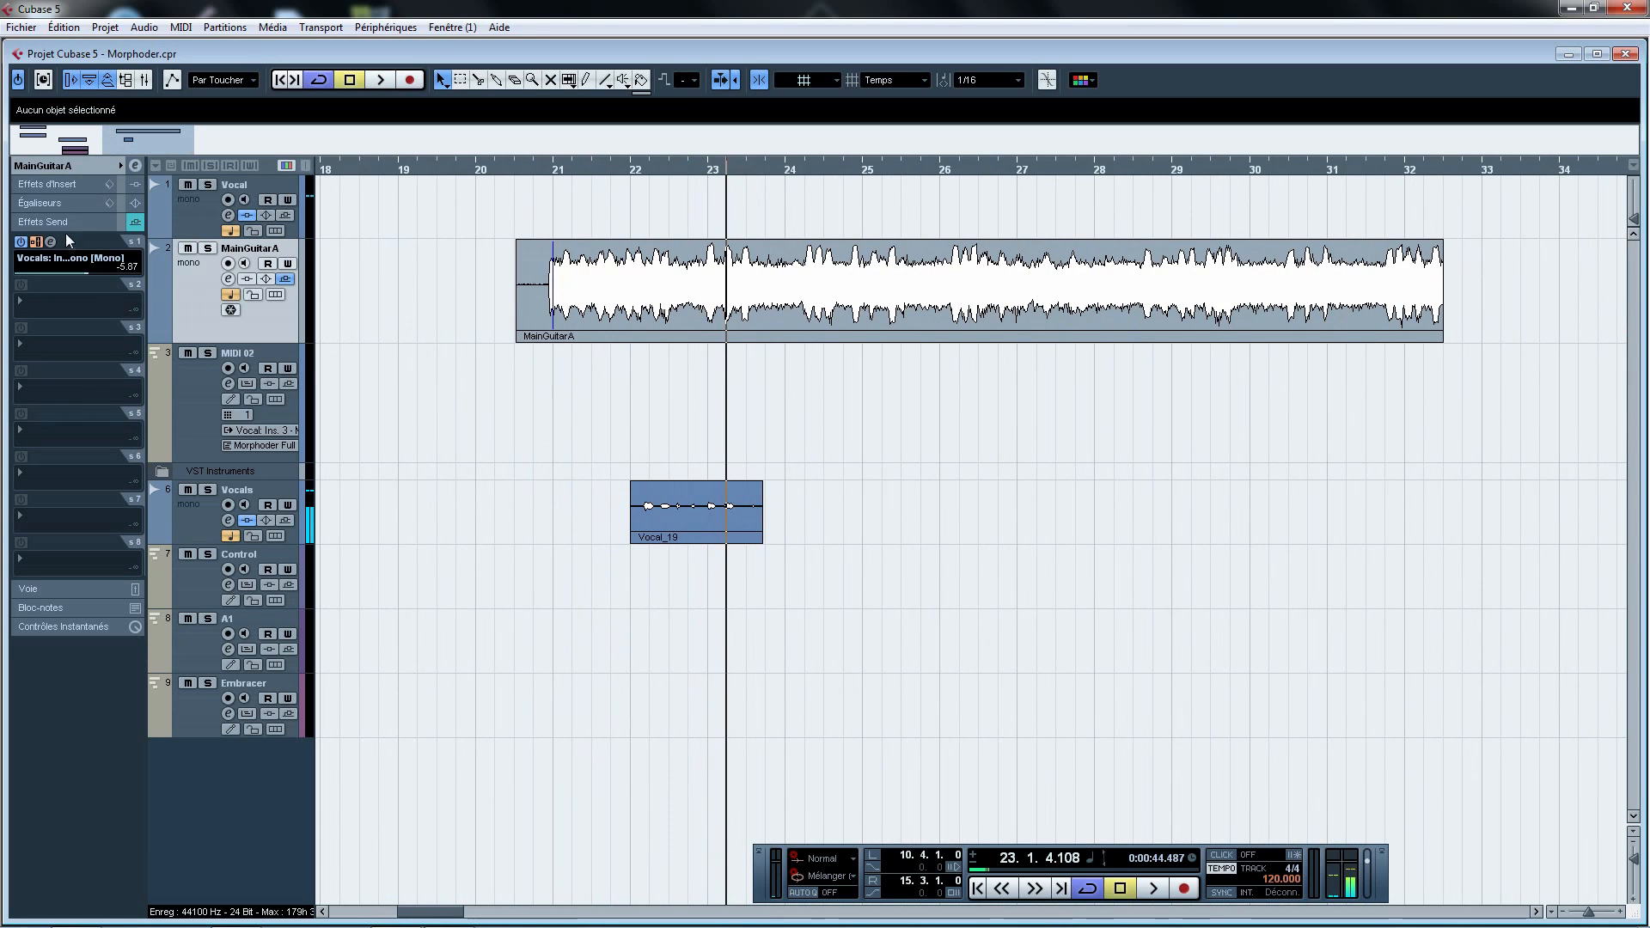
Open the Morphoder on the Vocals track, raise its Carrier output to -22.4 and solo the carrier
left_click(70, 182)
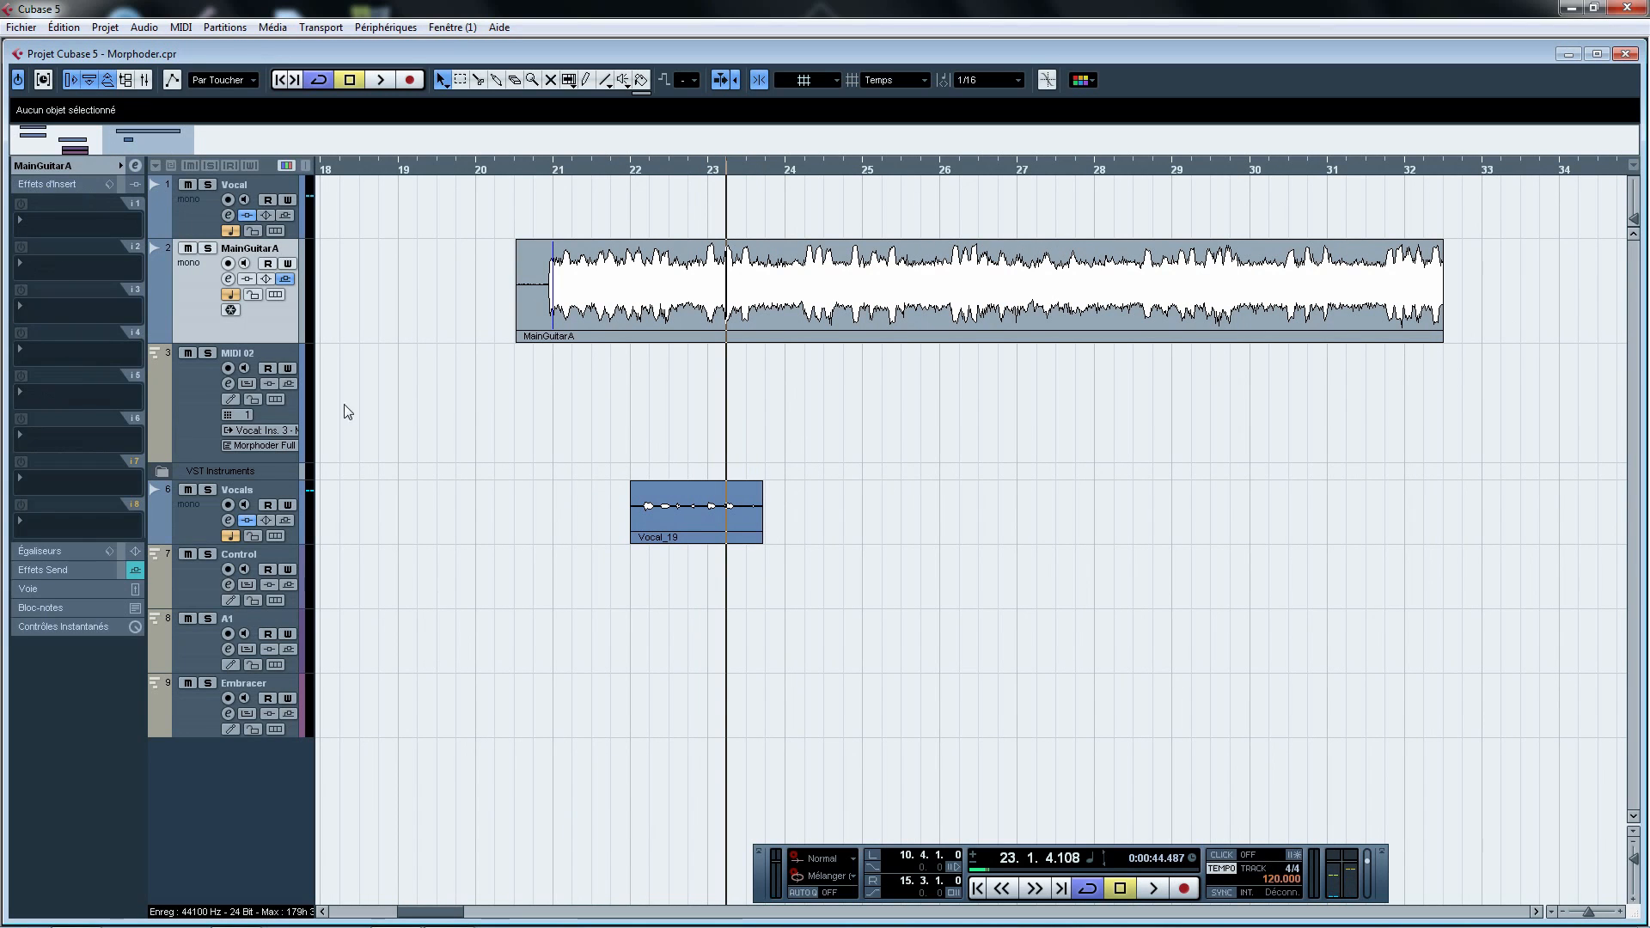
left_click(204, 523)
left_click(50, 334)
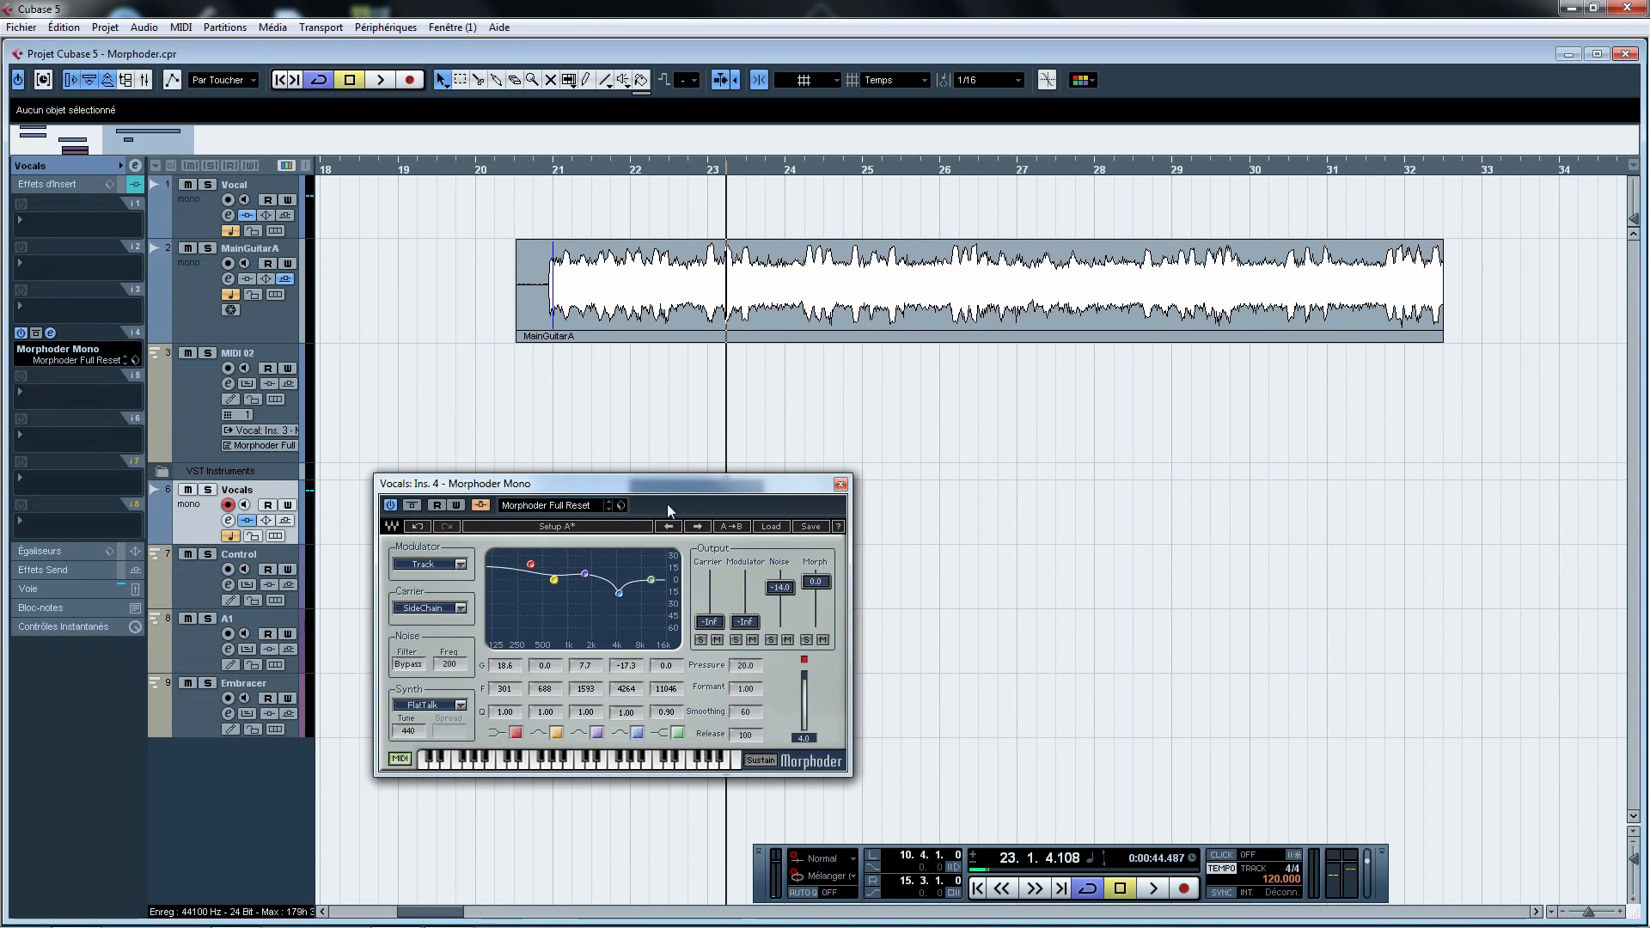
left_click_drag(710, 622, 710, 594)
left_click(701, 640)
Play from bar 21 with the plug-in moved off the clips, and lower the Vocals Morphoder's Carrier output to -40.0
left_click(560, 172)
key("space")
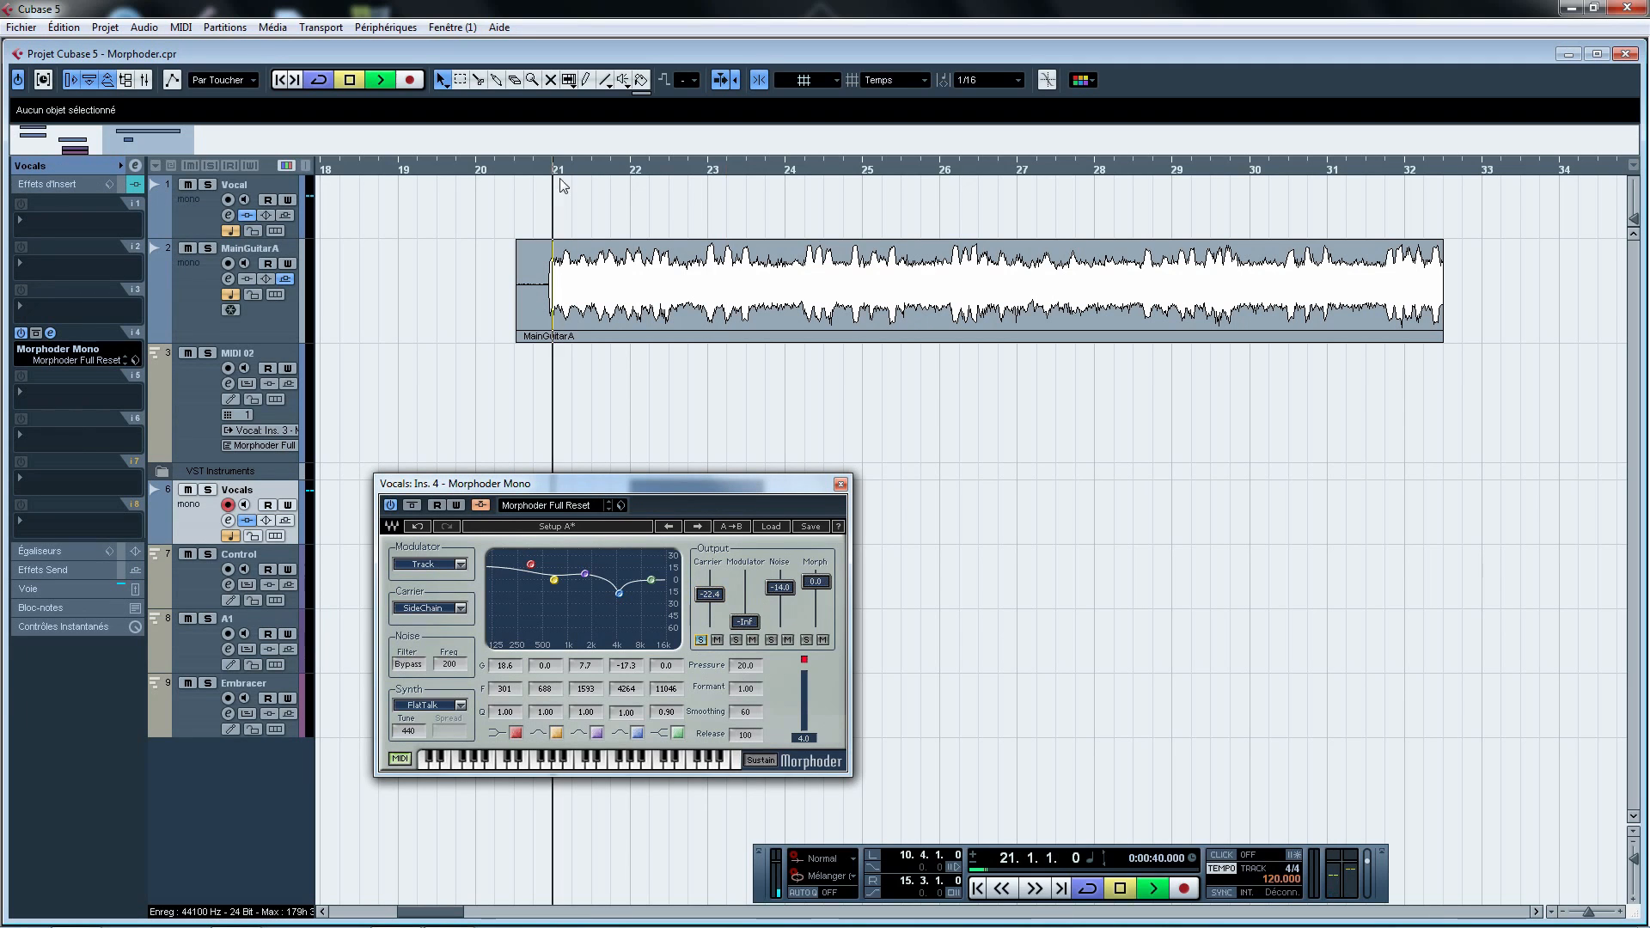
left_click_drag(691, 493, 1151, 439)
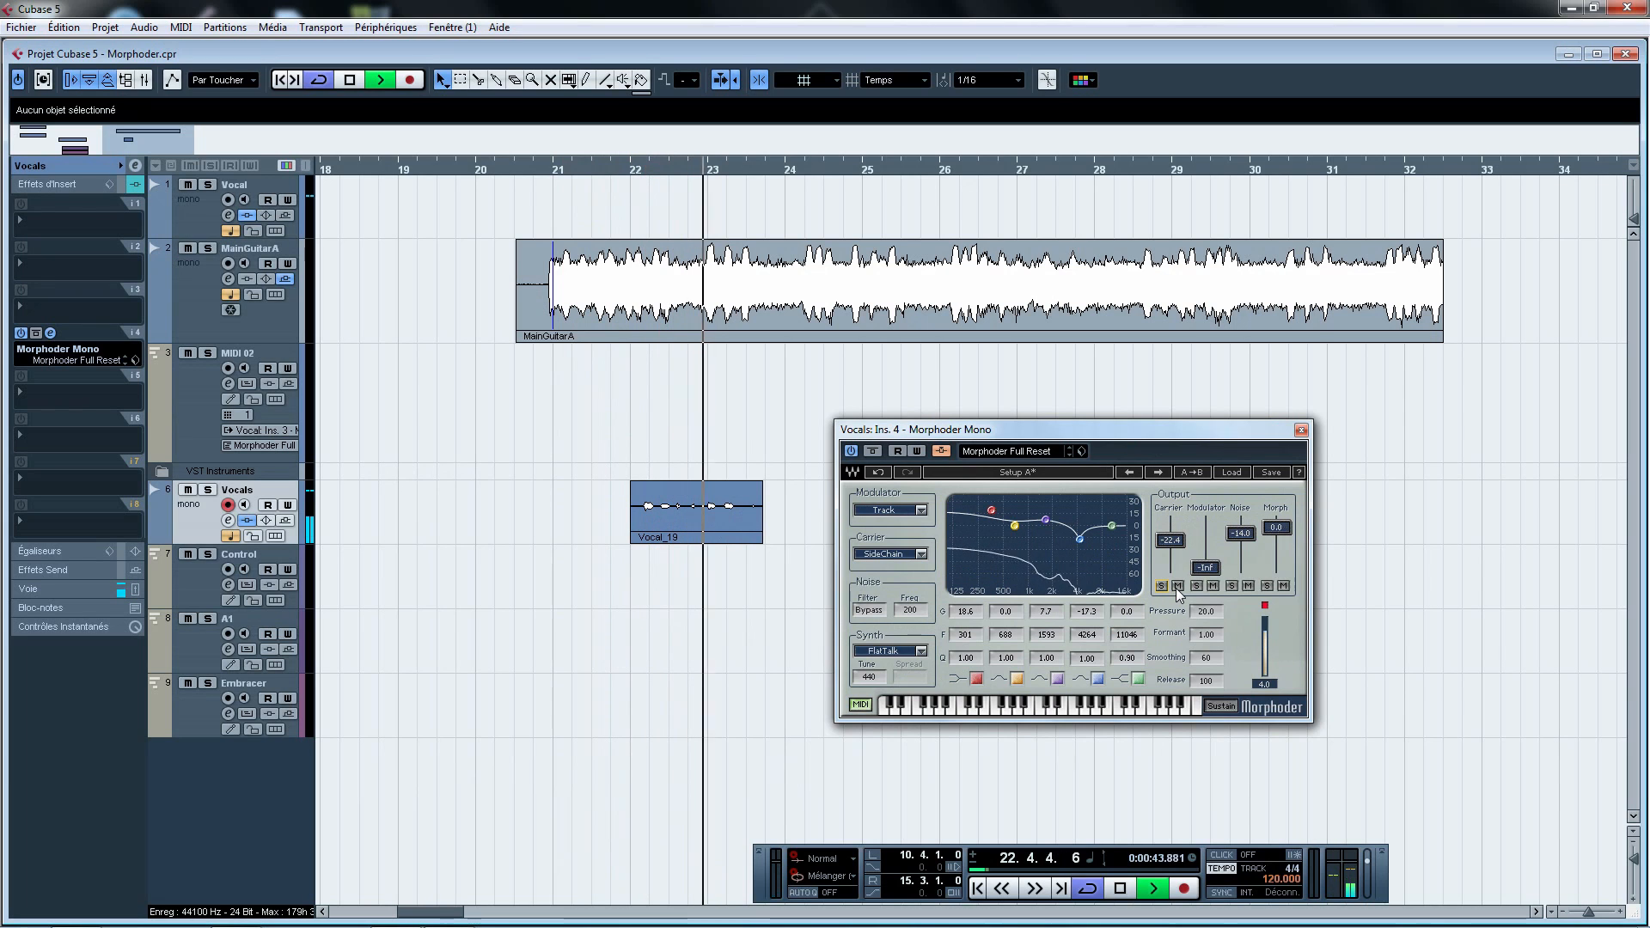
left_click_drag(1170, 542, 1170, 553)
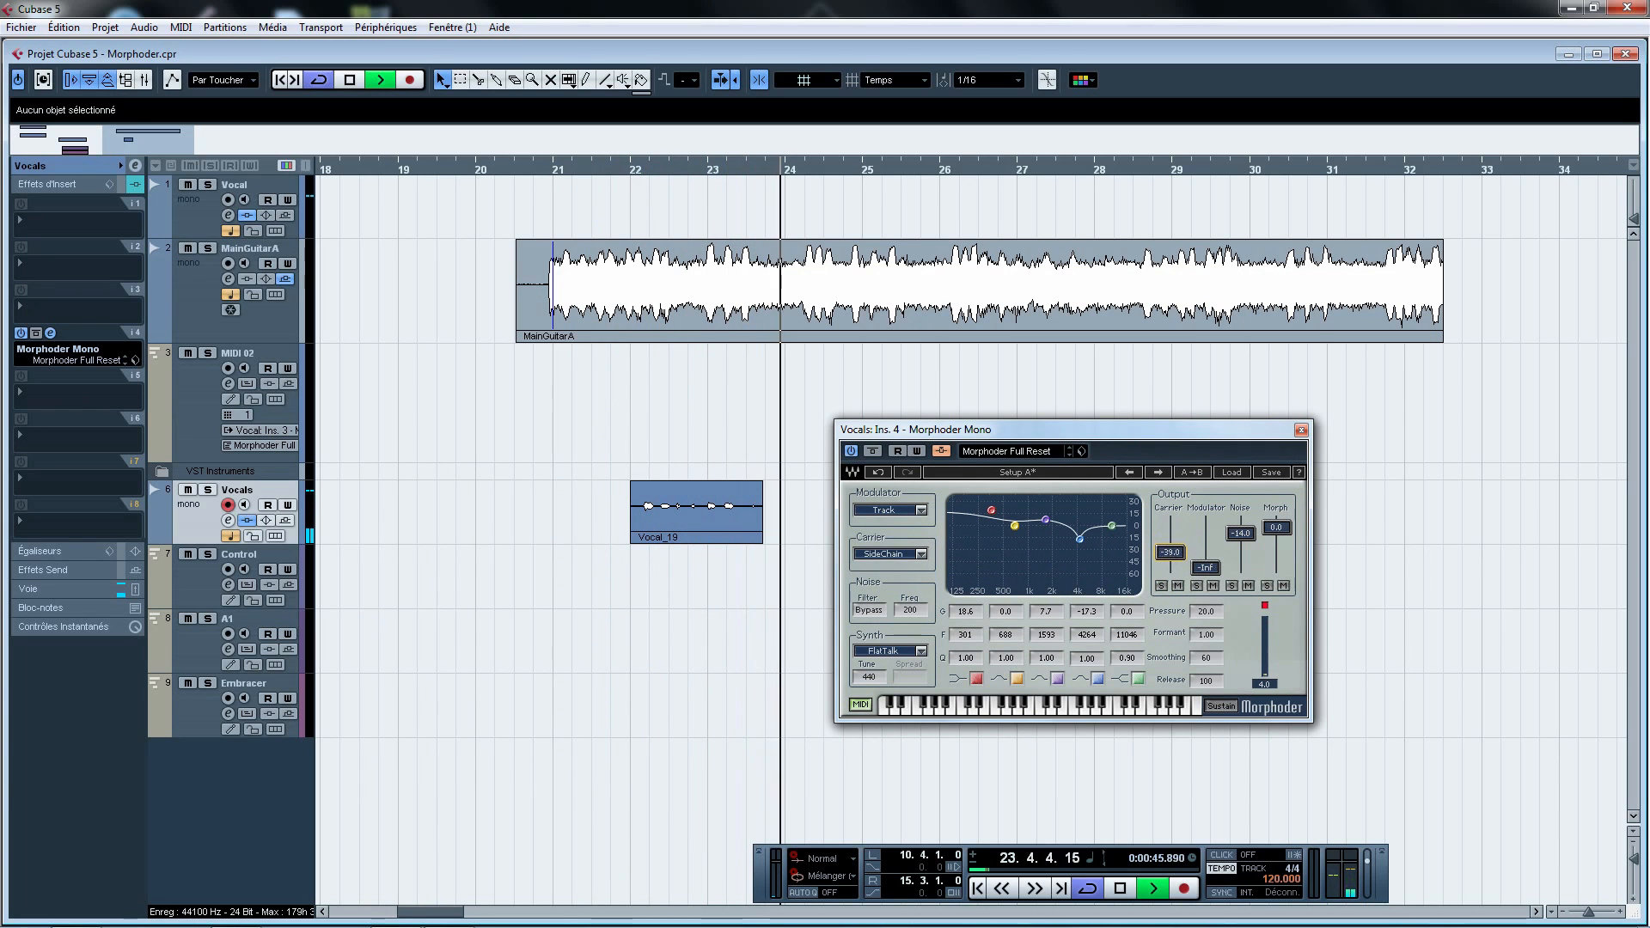
left_click(613, 162)
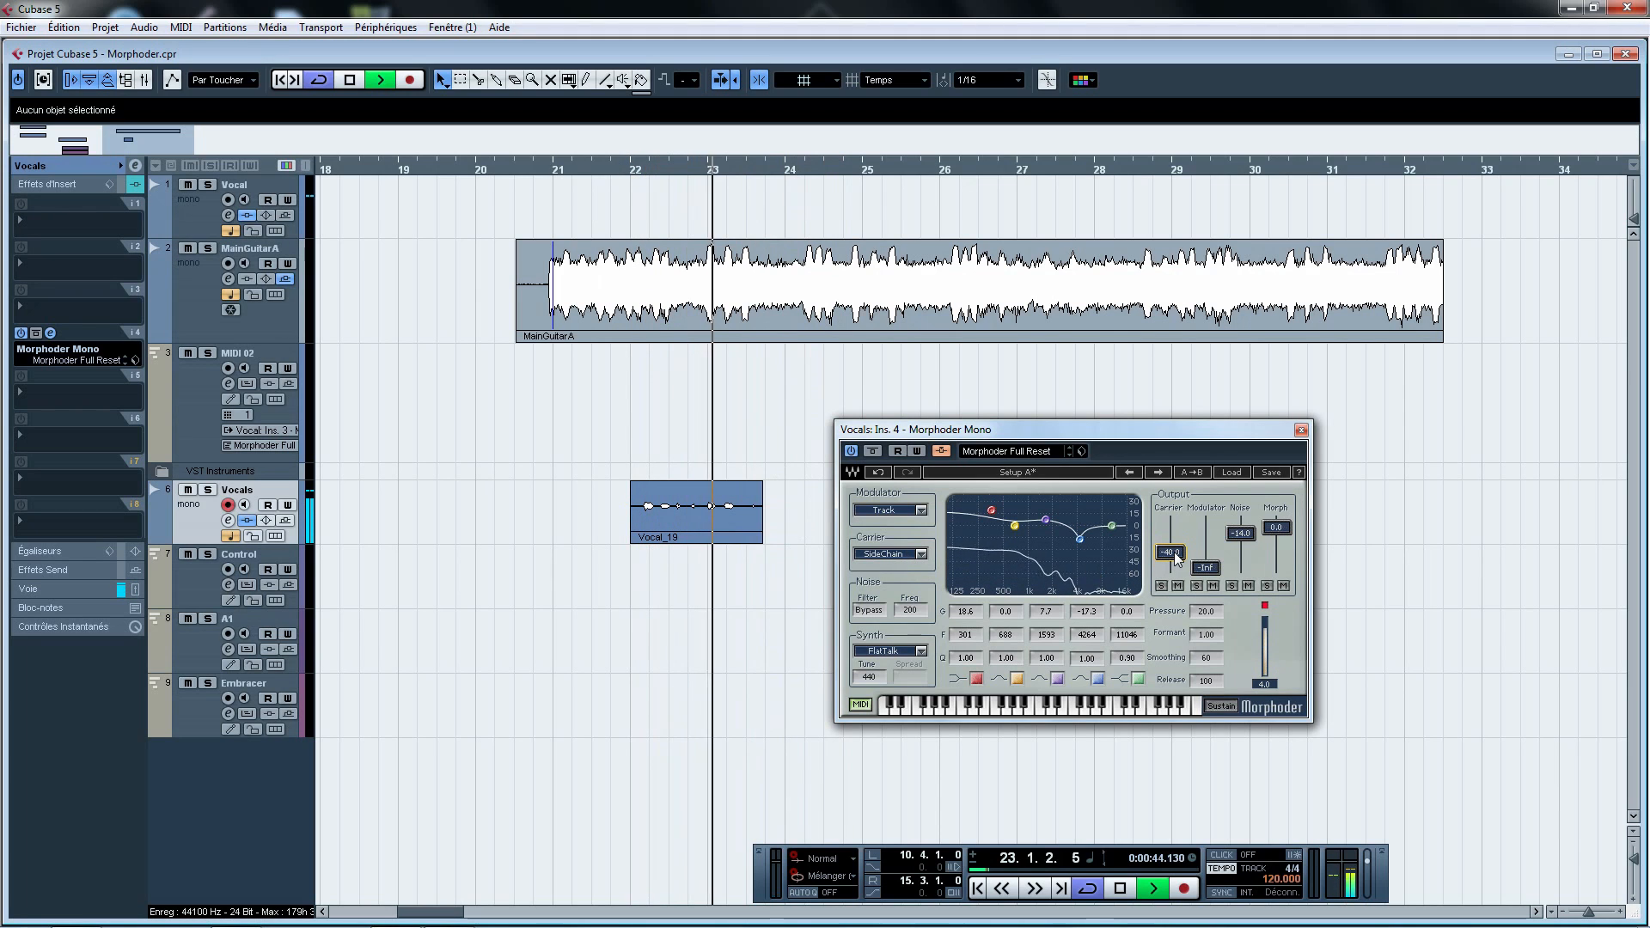
key("space")
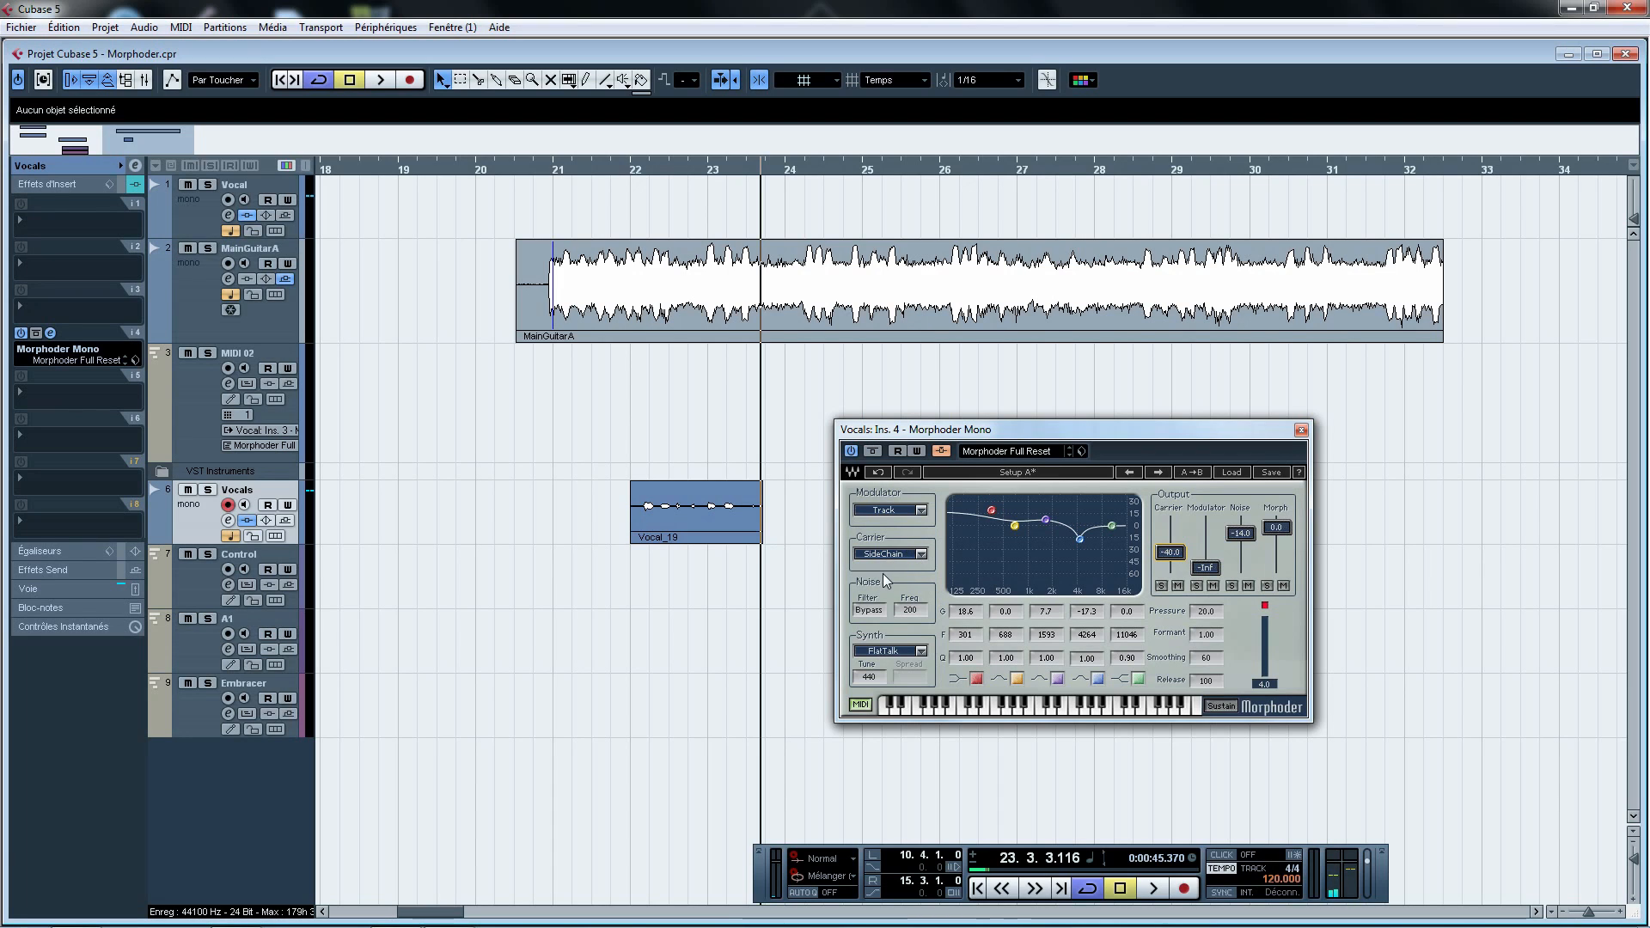
Review the side-chain activation in the Vocals Morphoder, close the plug-in, and show MainGuitarA's send to it
left_click(1302, 431)
left_click_drag(102, 140, 11, 140)
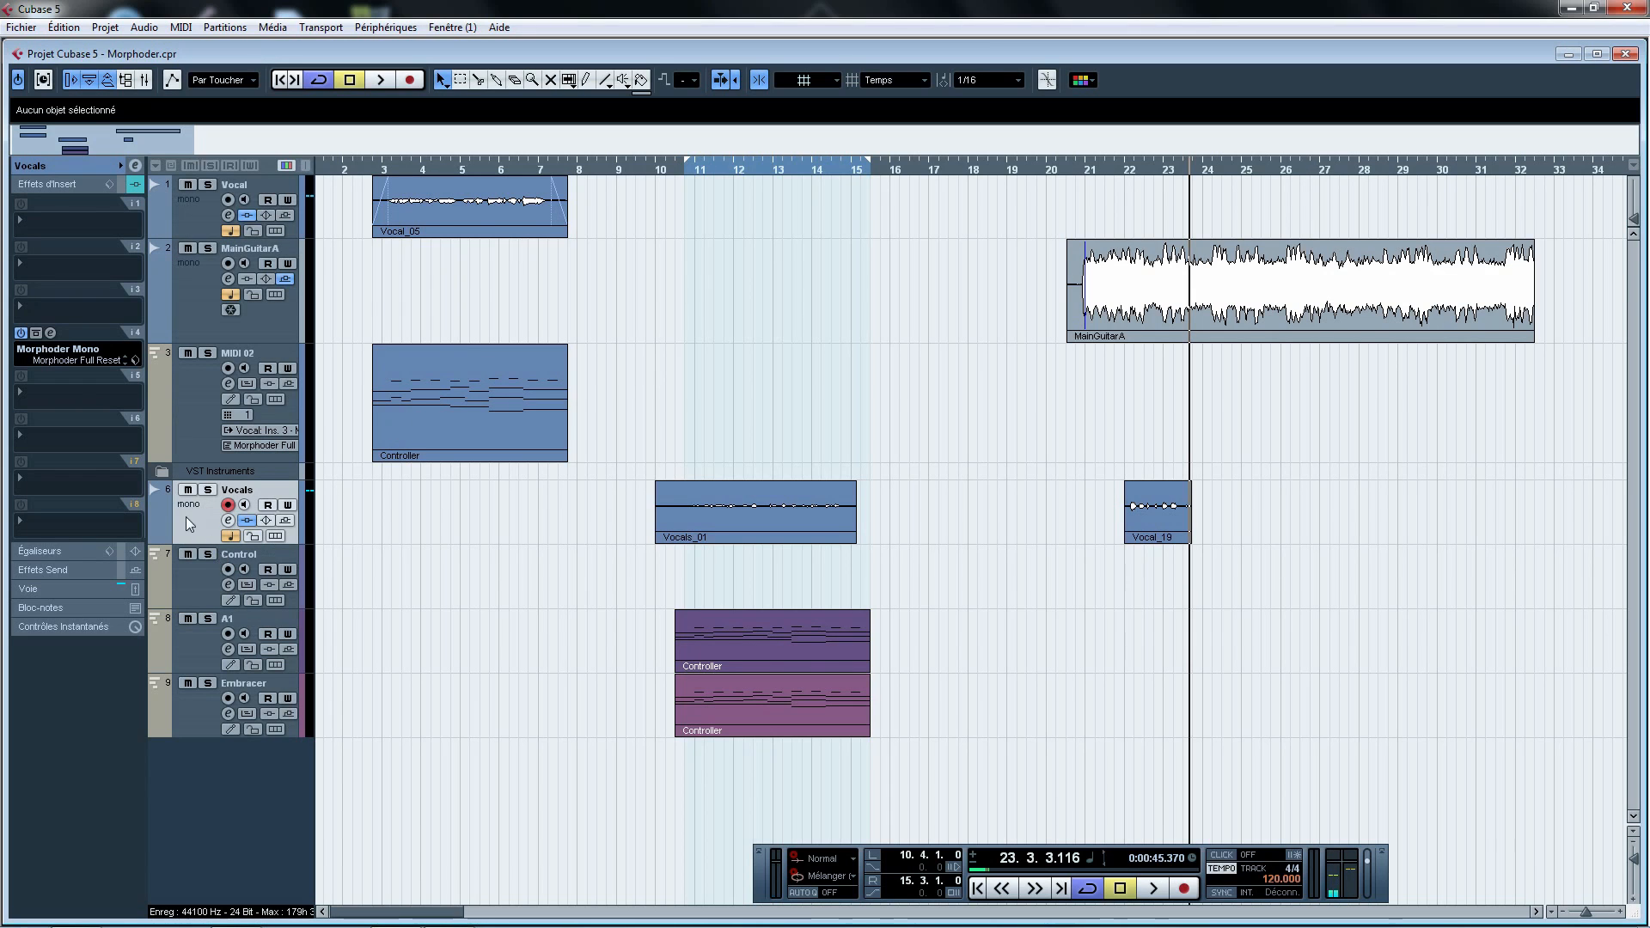
left_click(49, 334)
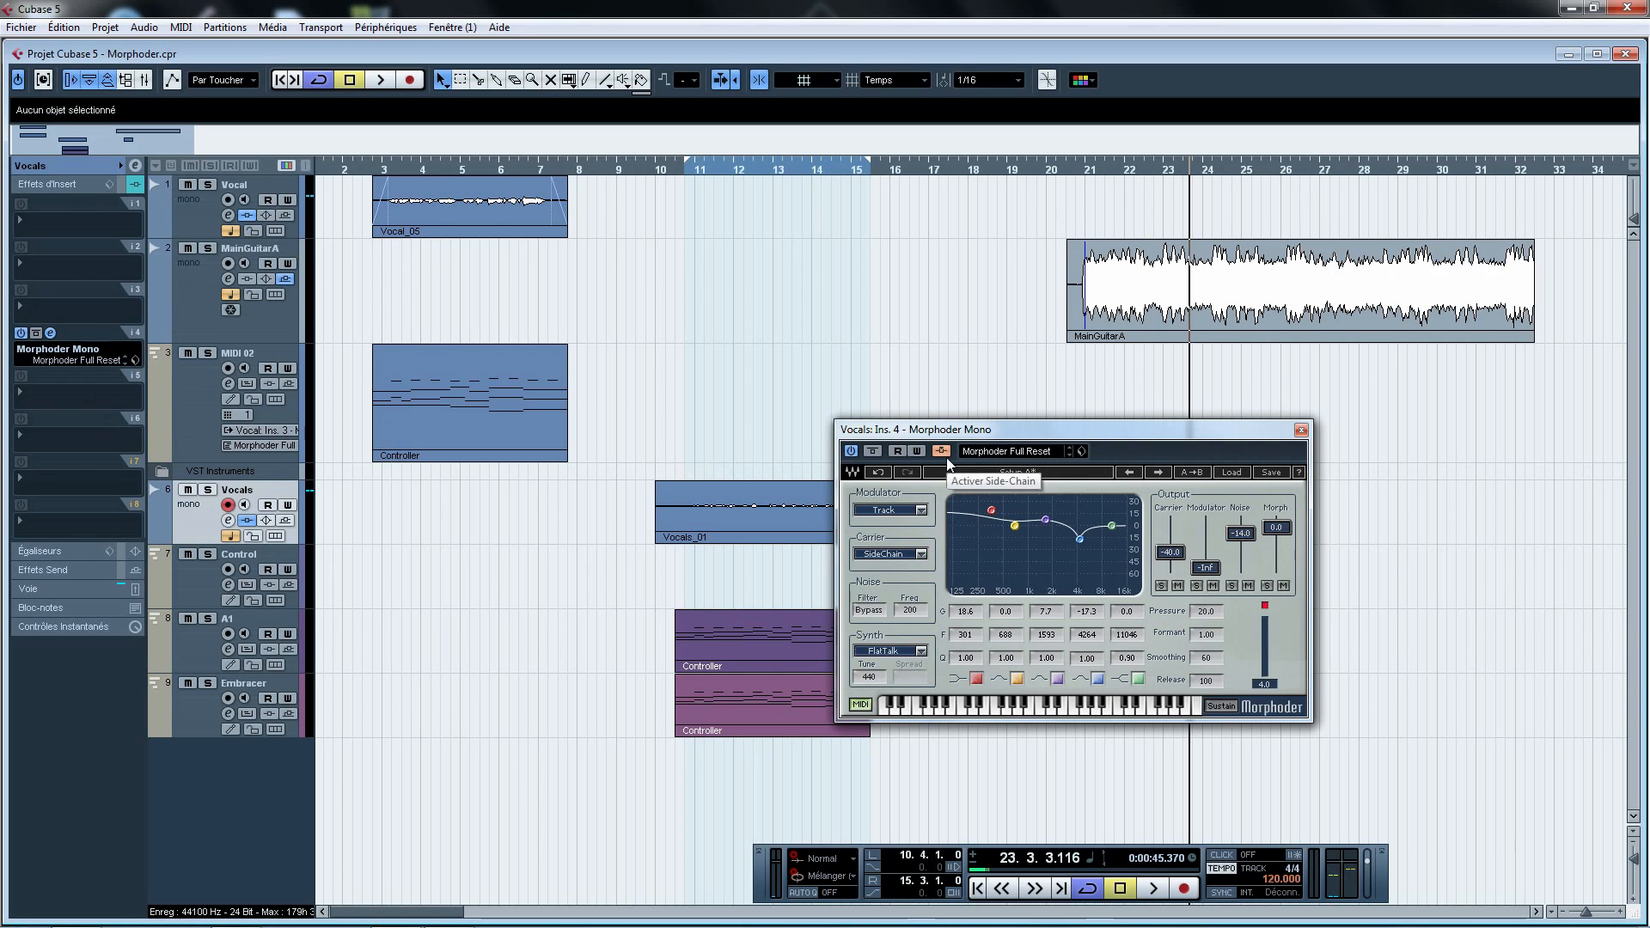
left_click(1302, 430)
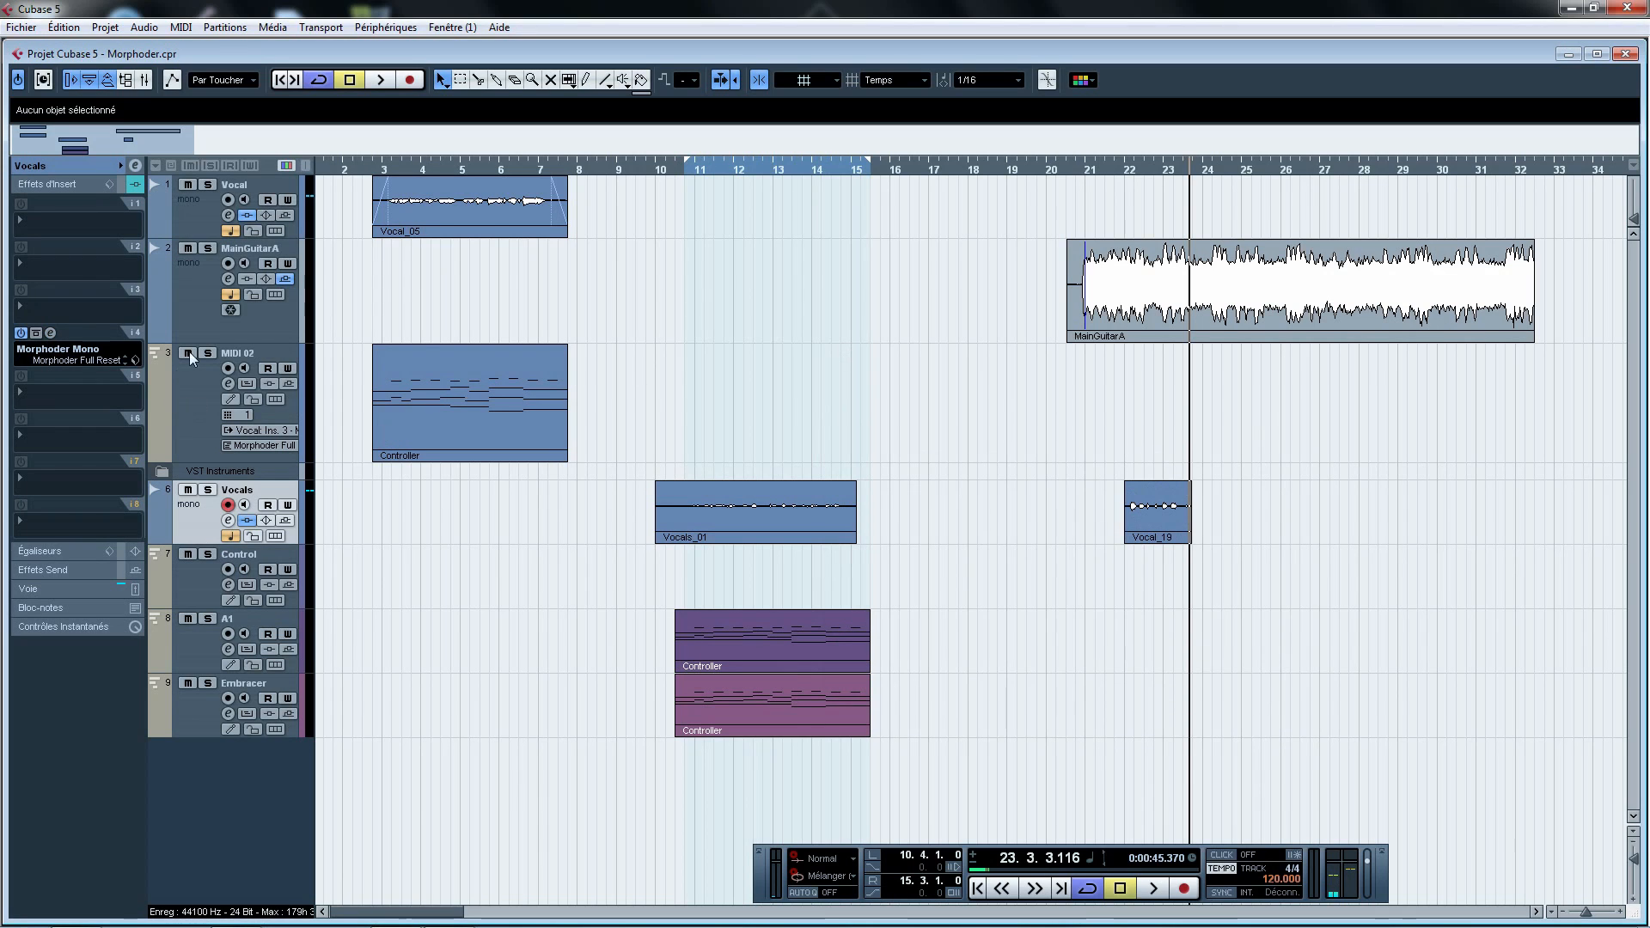
left_click(182, 330)
left_click(57, 570)
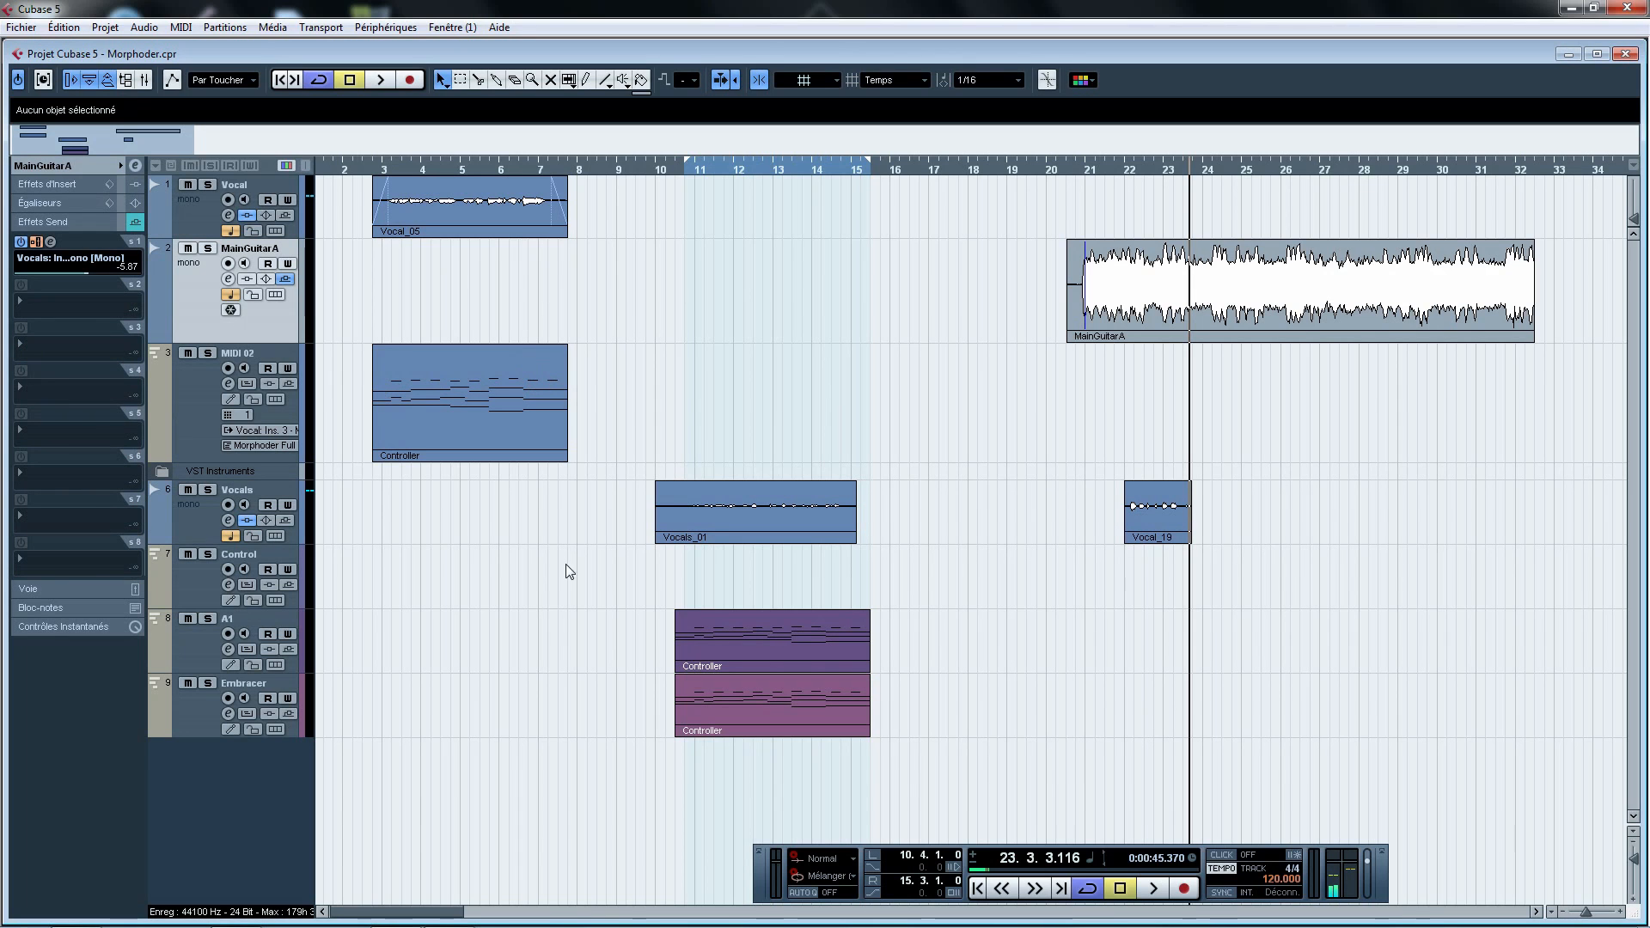
Move the play cursor to 2.4.1 and review the MIDI 02 track's output options without changing the routing
left_click_drag(405, 169, 367, 228)
left_click(240, 361)
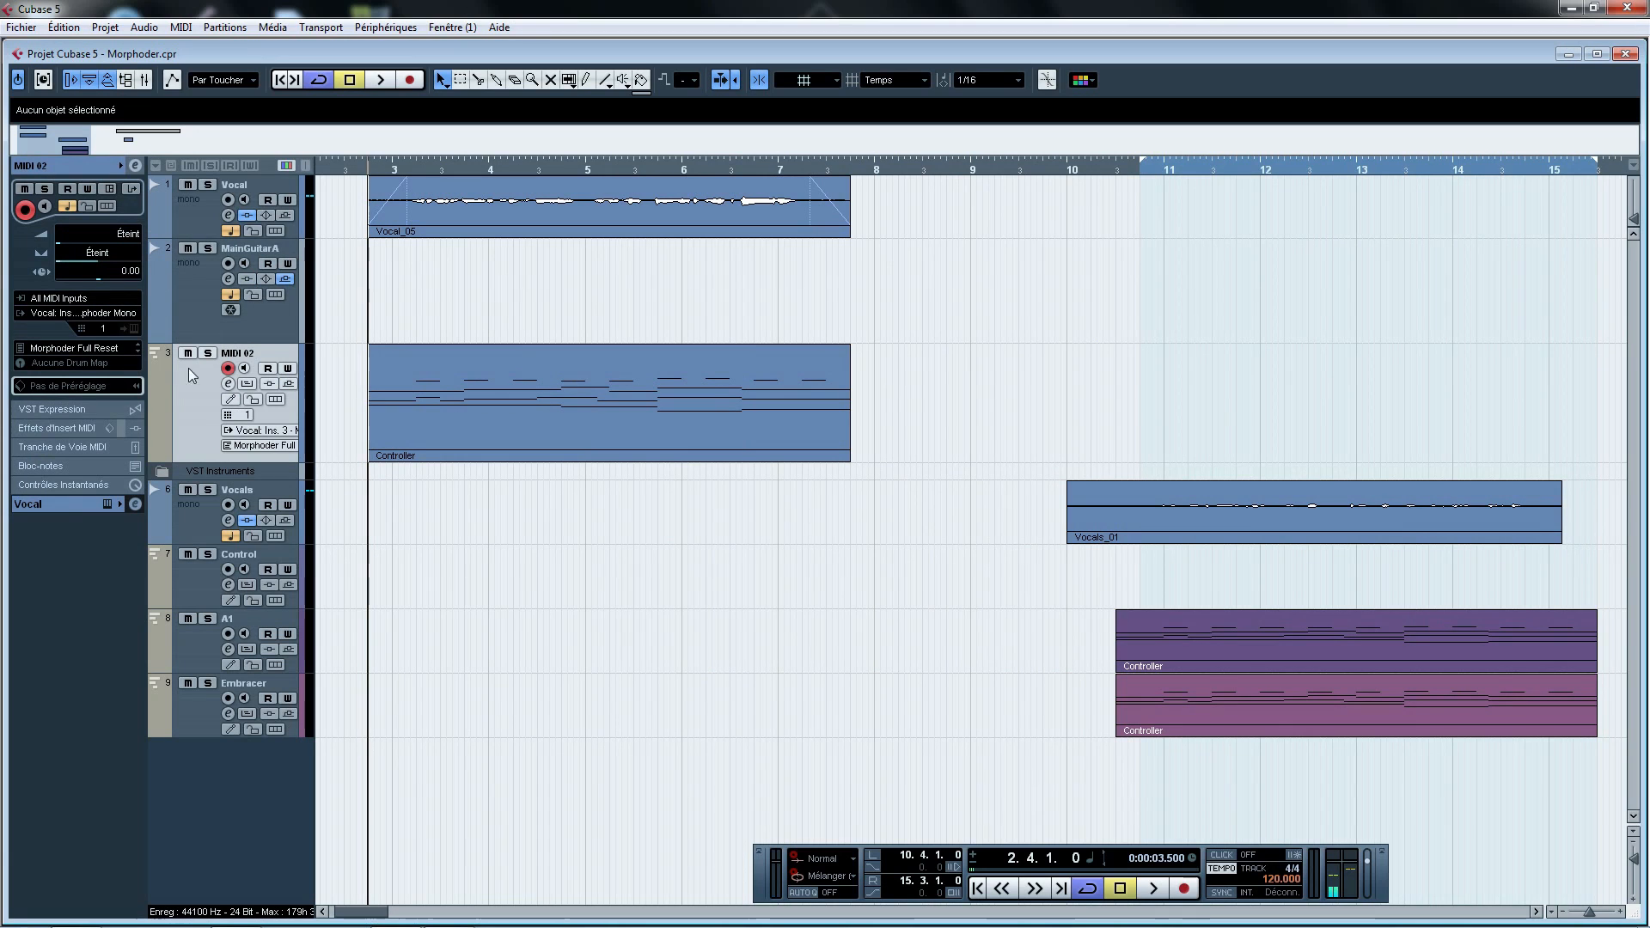
left_click(60, 314)
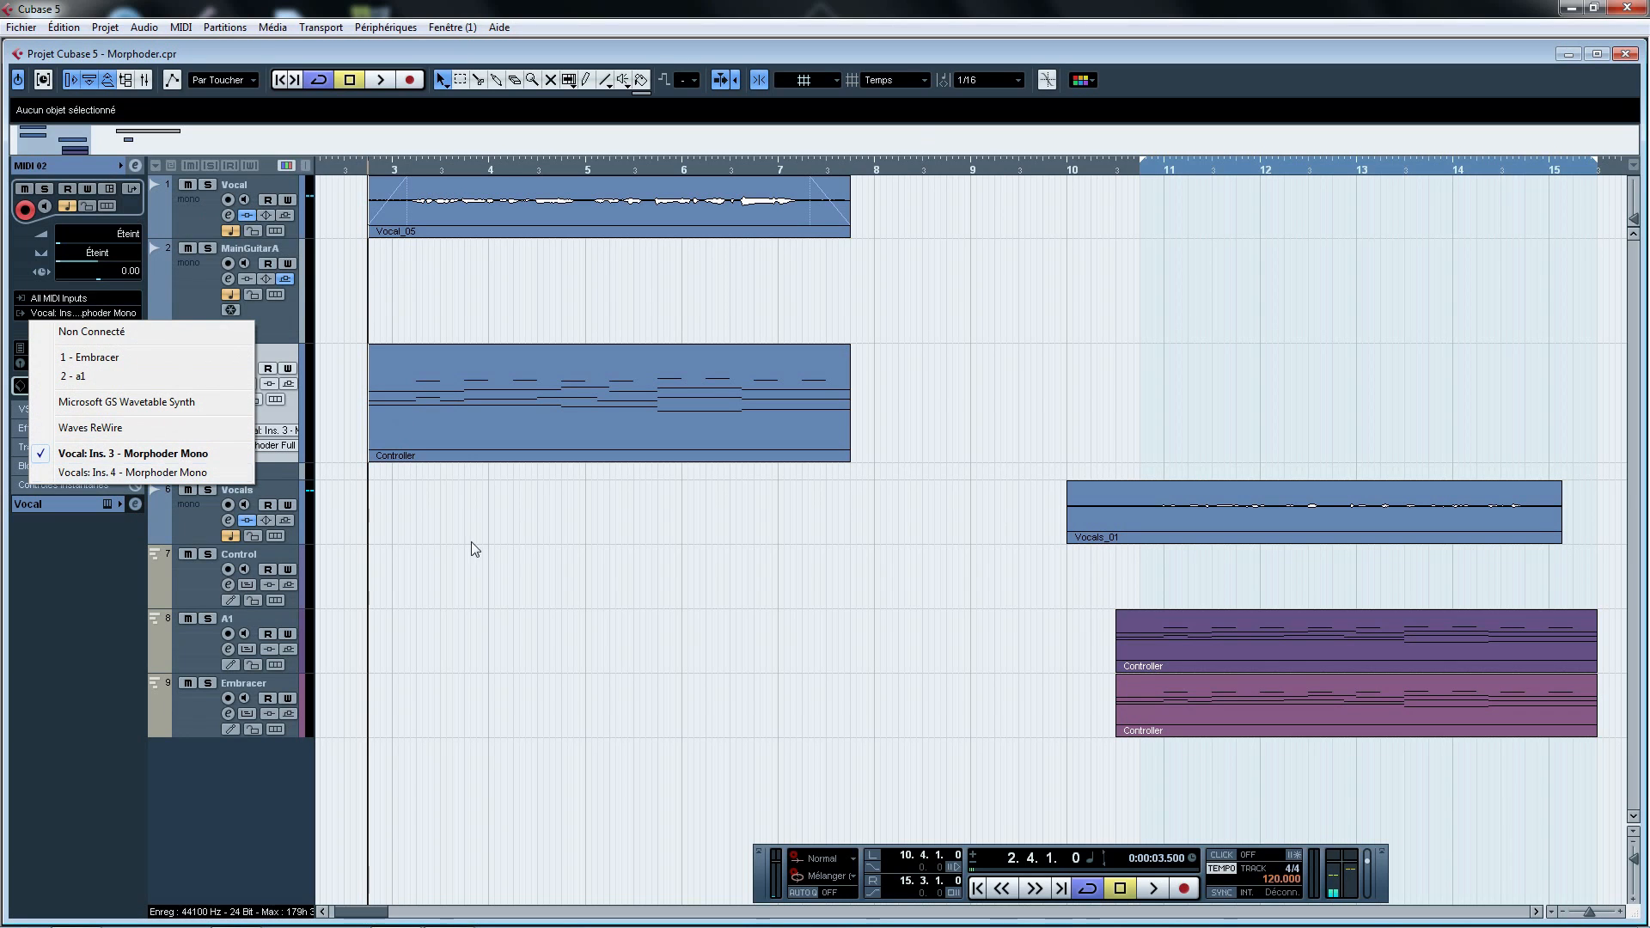
left_click(770, 549)
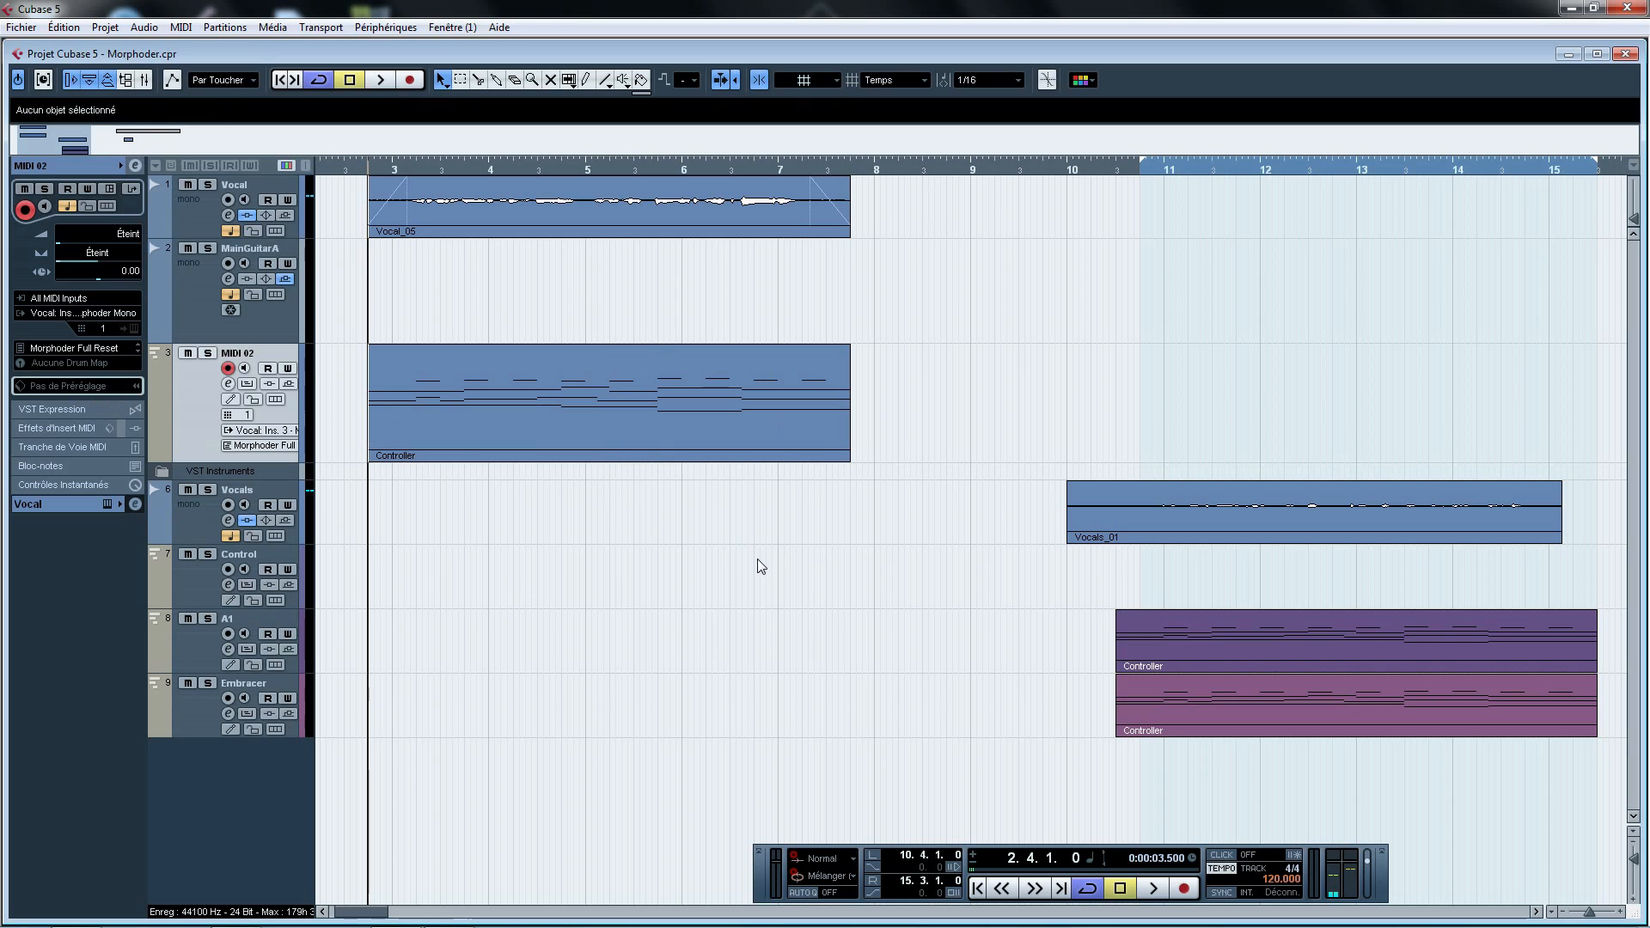
Review the Vocal track's Morphoder settings with the internal carrier, then close the plug-in
left_click(206, 220)
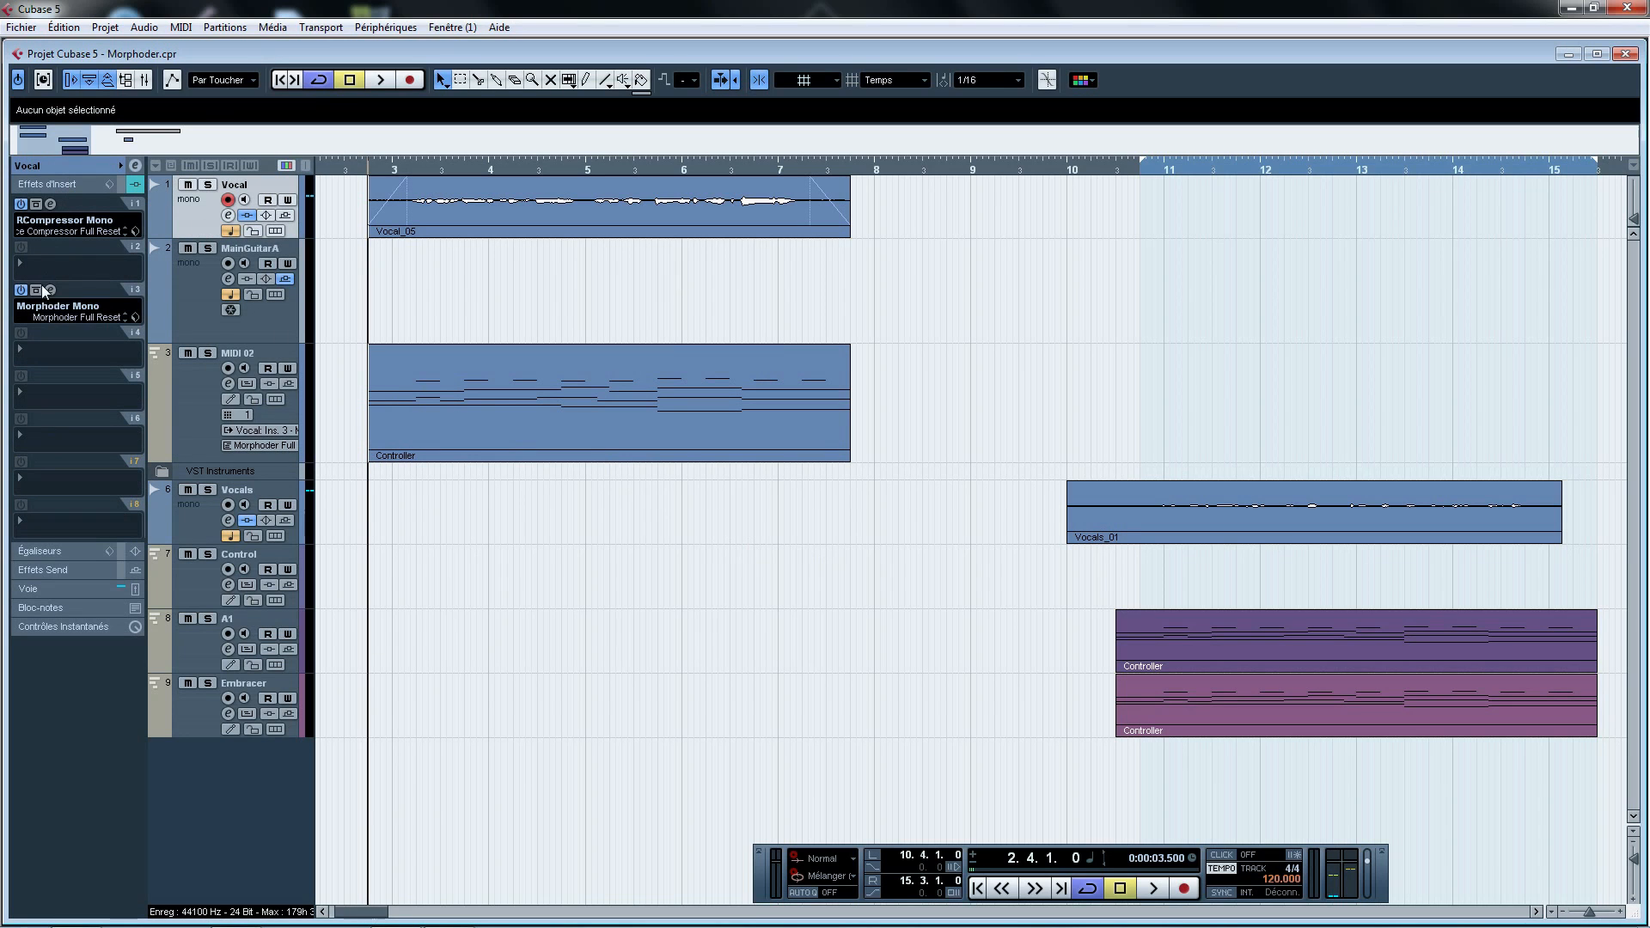
left_click(48, 290)
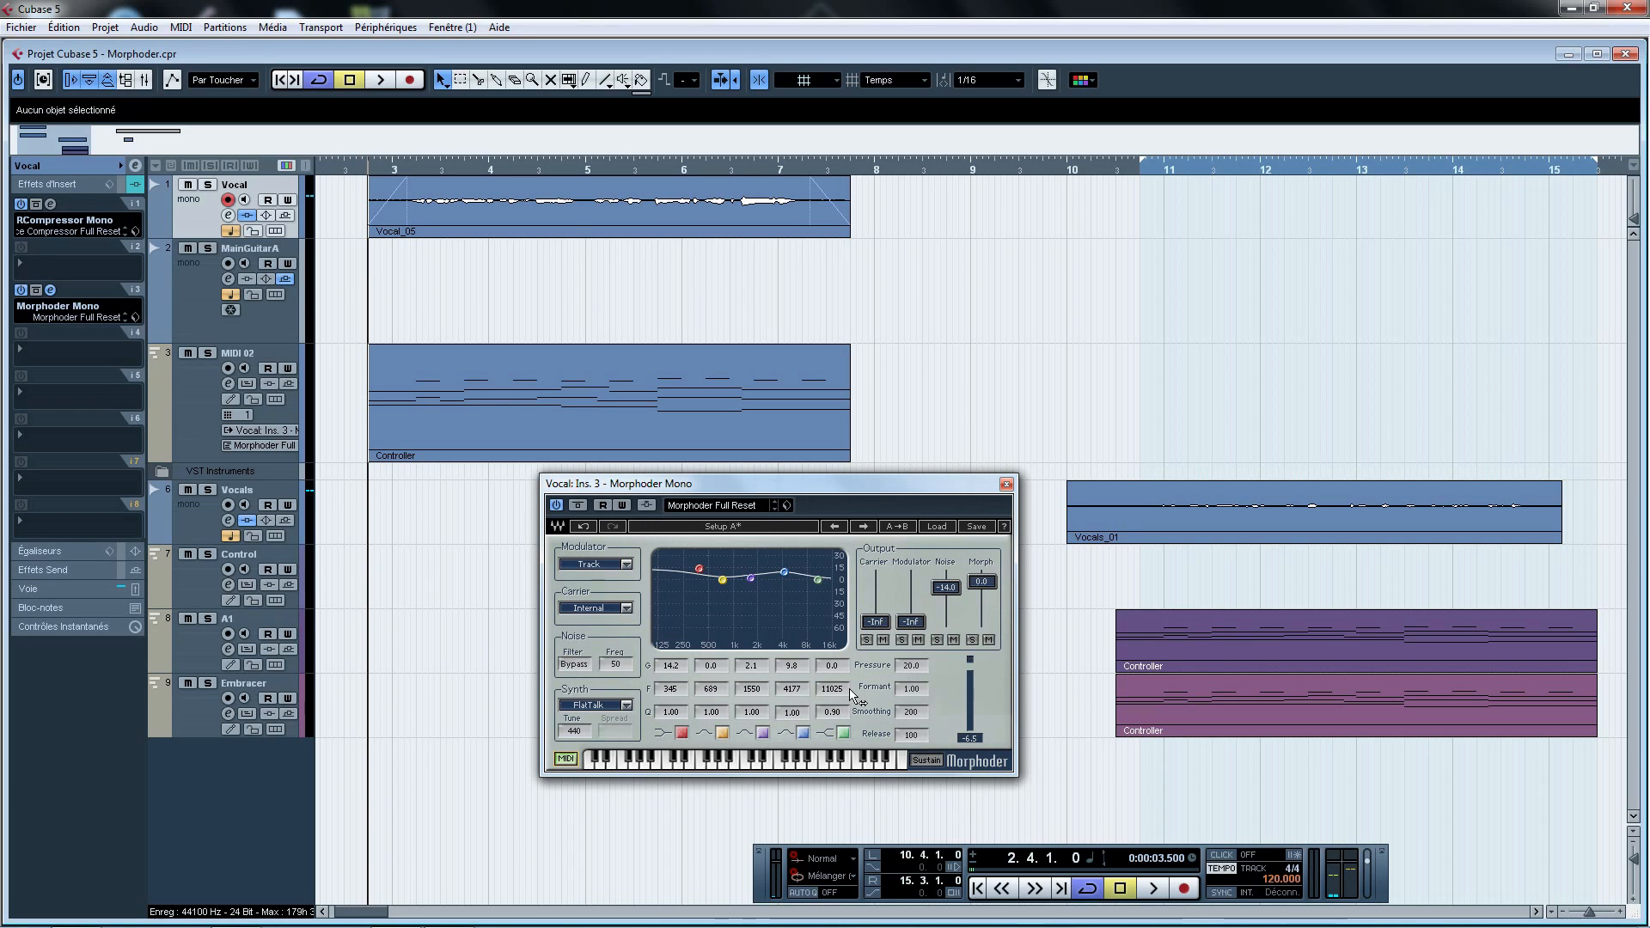
left_click(1007, 484)
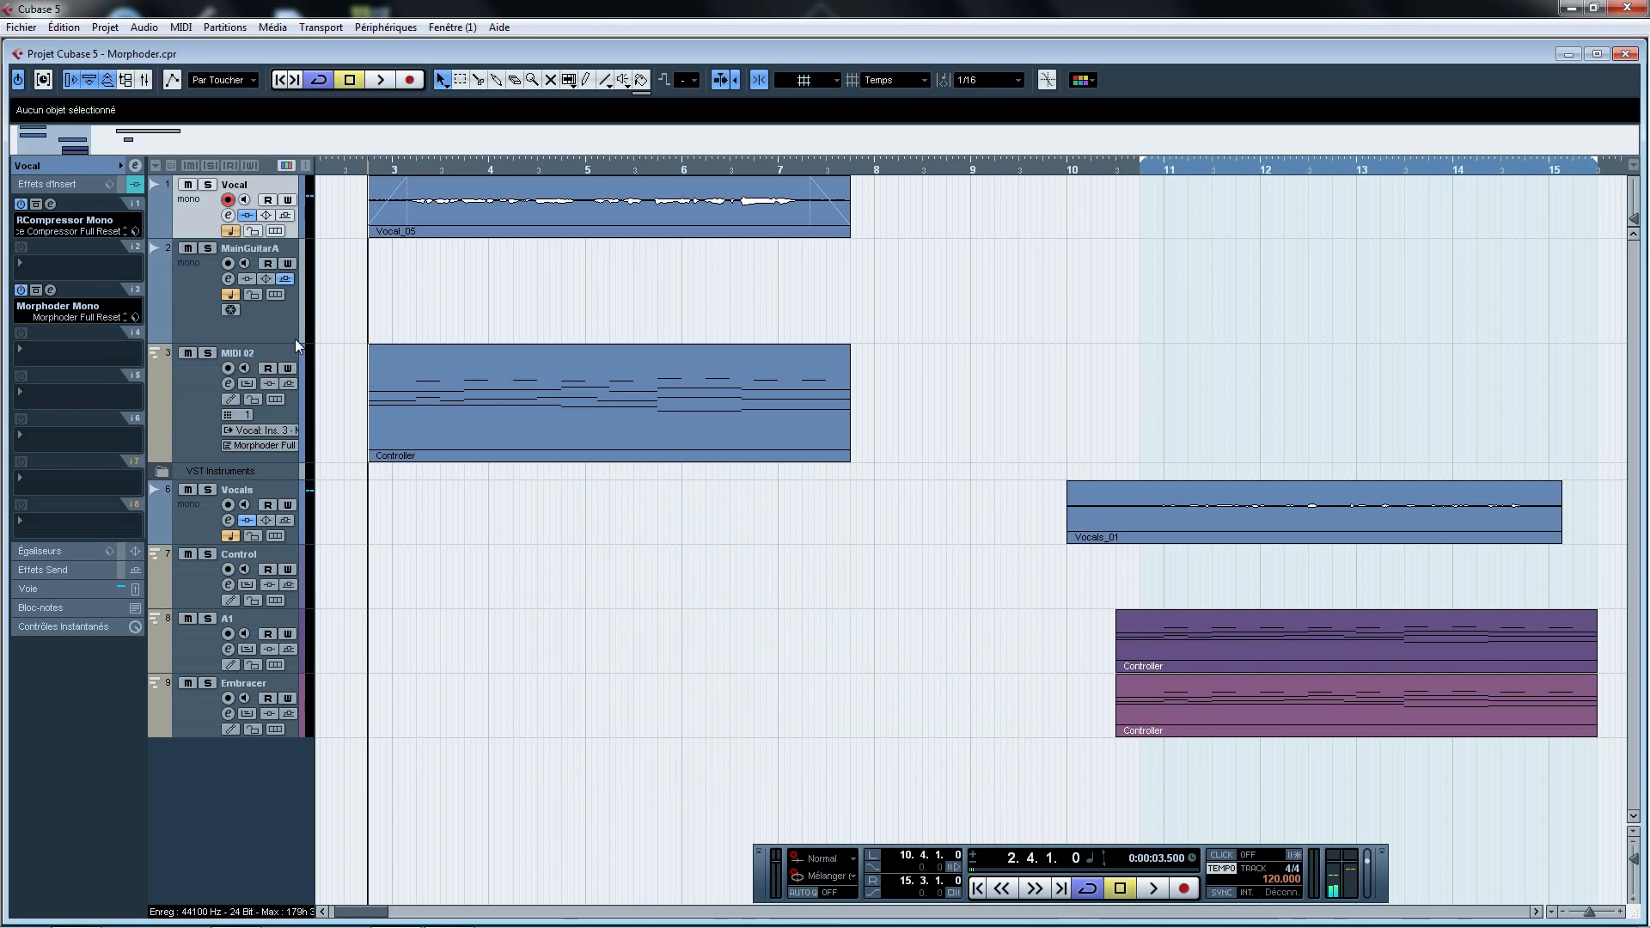
left_click_drag(108, 145, 263, 145)
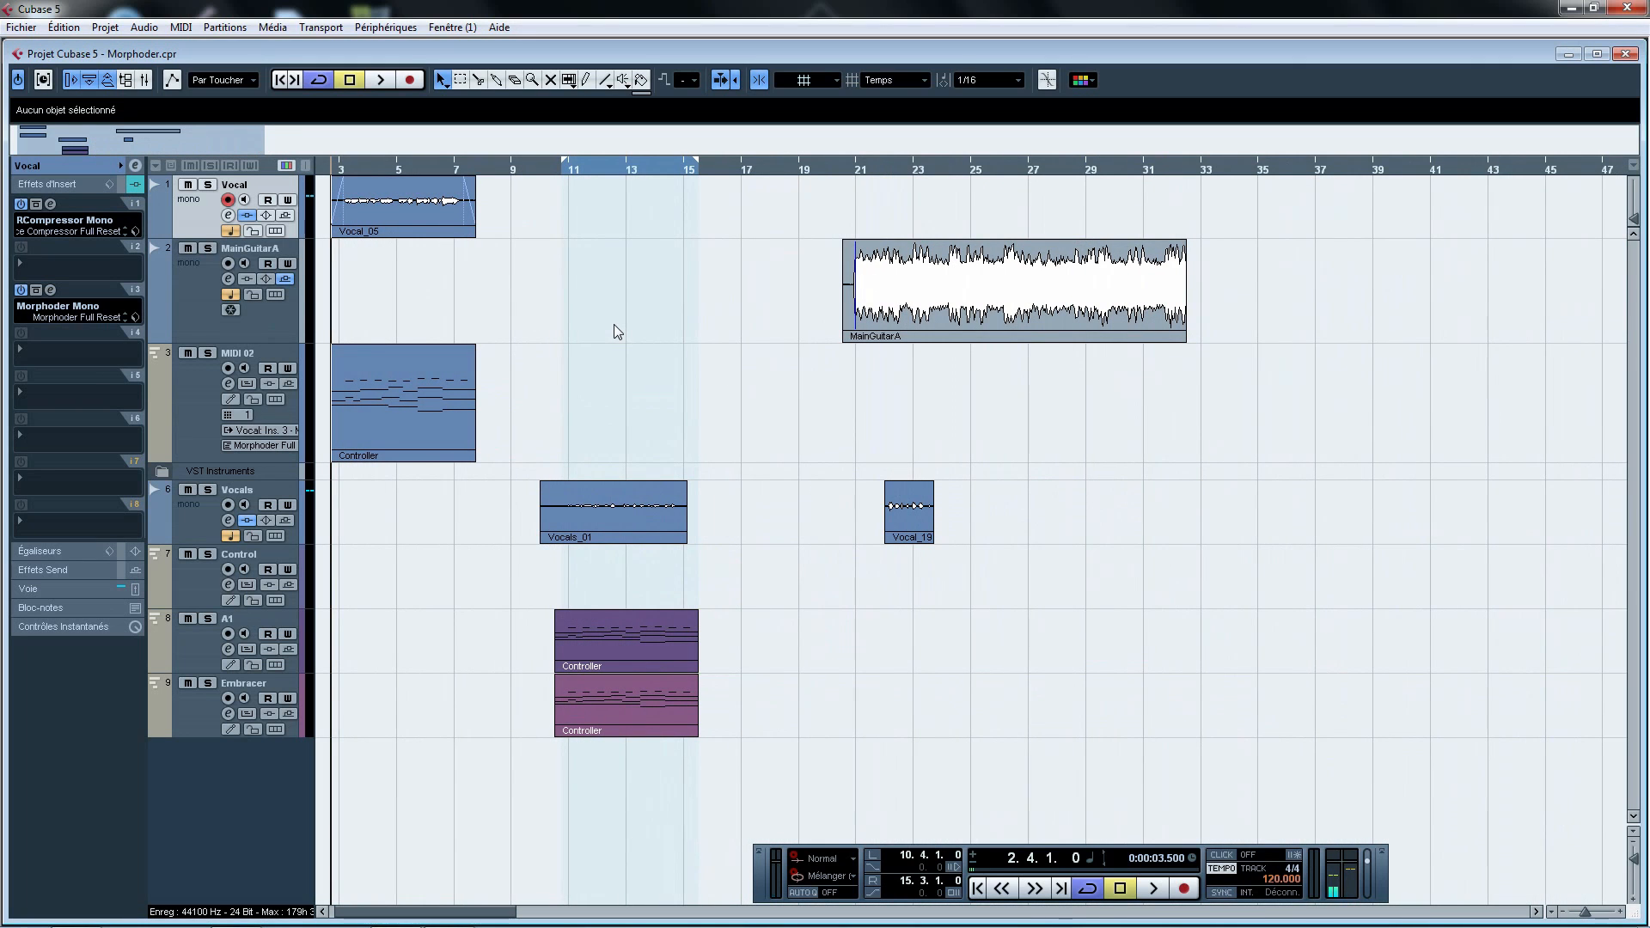
left_click_drag(810, 222, 1298, 435)
mouse_move(1233, 377)
left_mouse_down()
mouse_move(1065, 240)
mouse_move(825, 215)
left_mouse_up()
left_click_drag(806, 210, 806, 209)
left_click(807, 210)
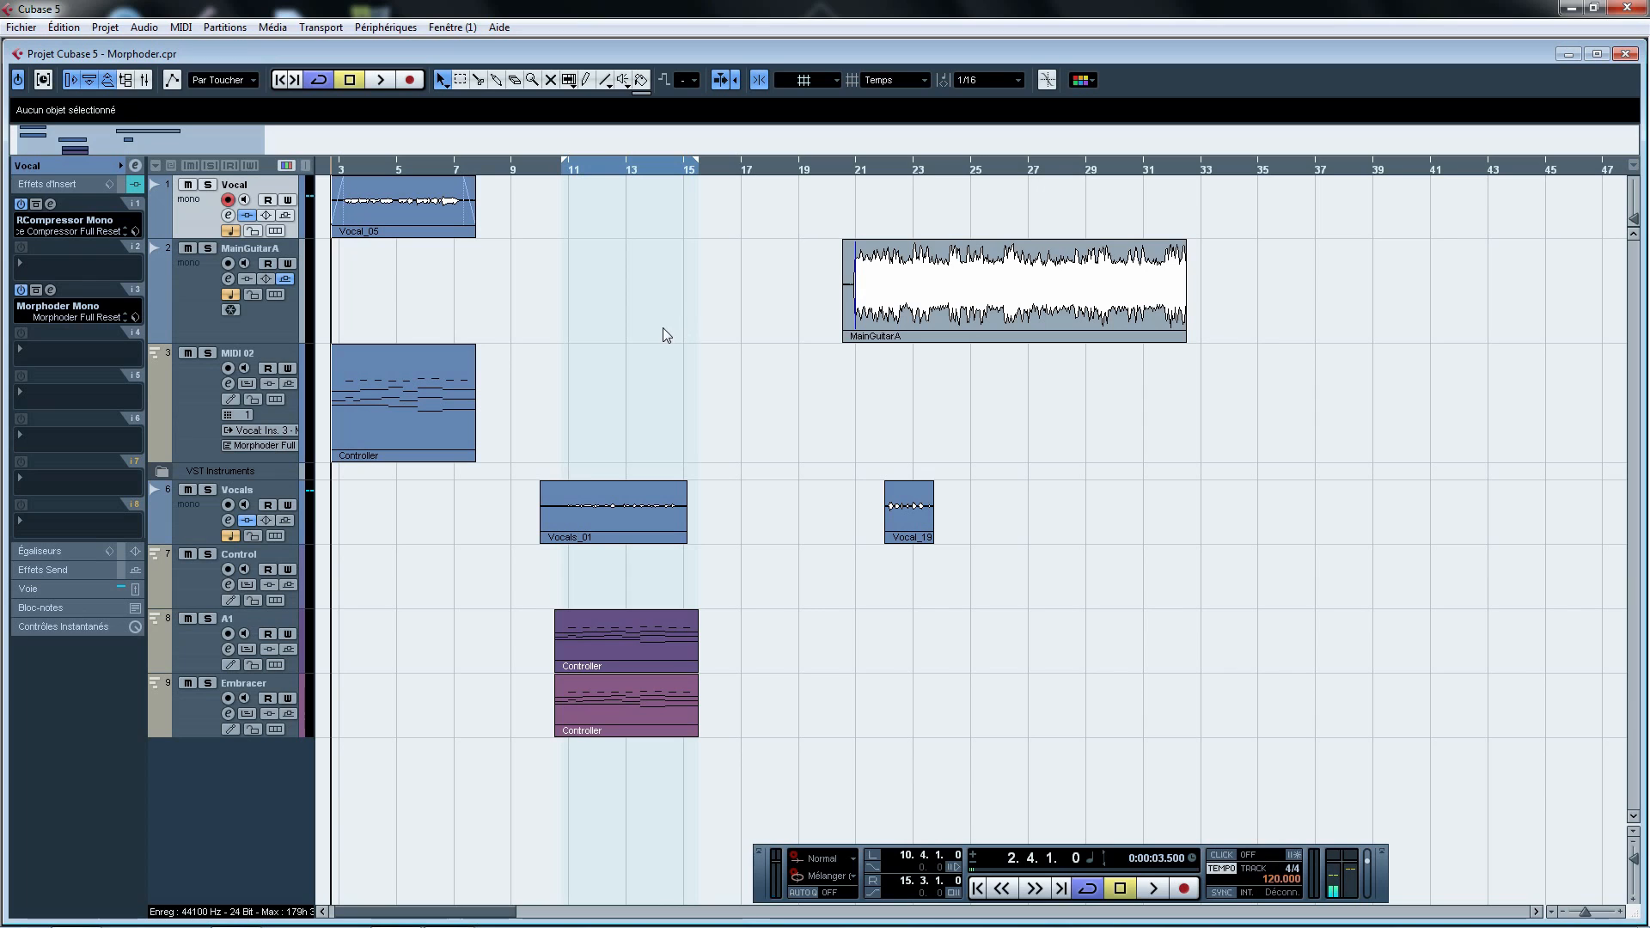
mouse_move(581, 923)
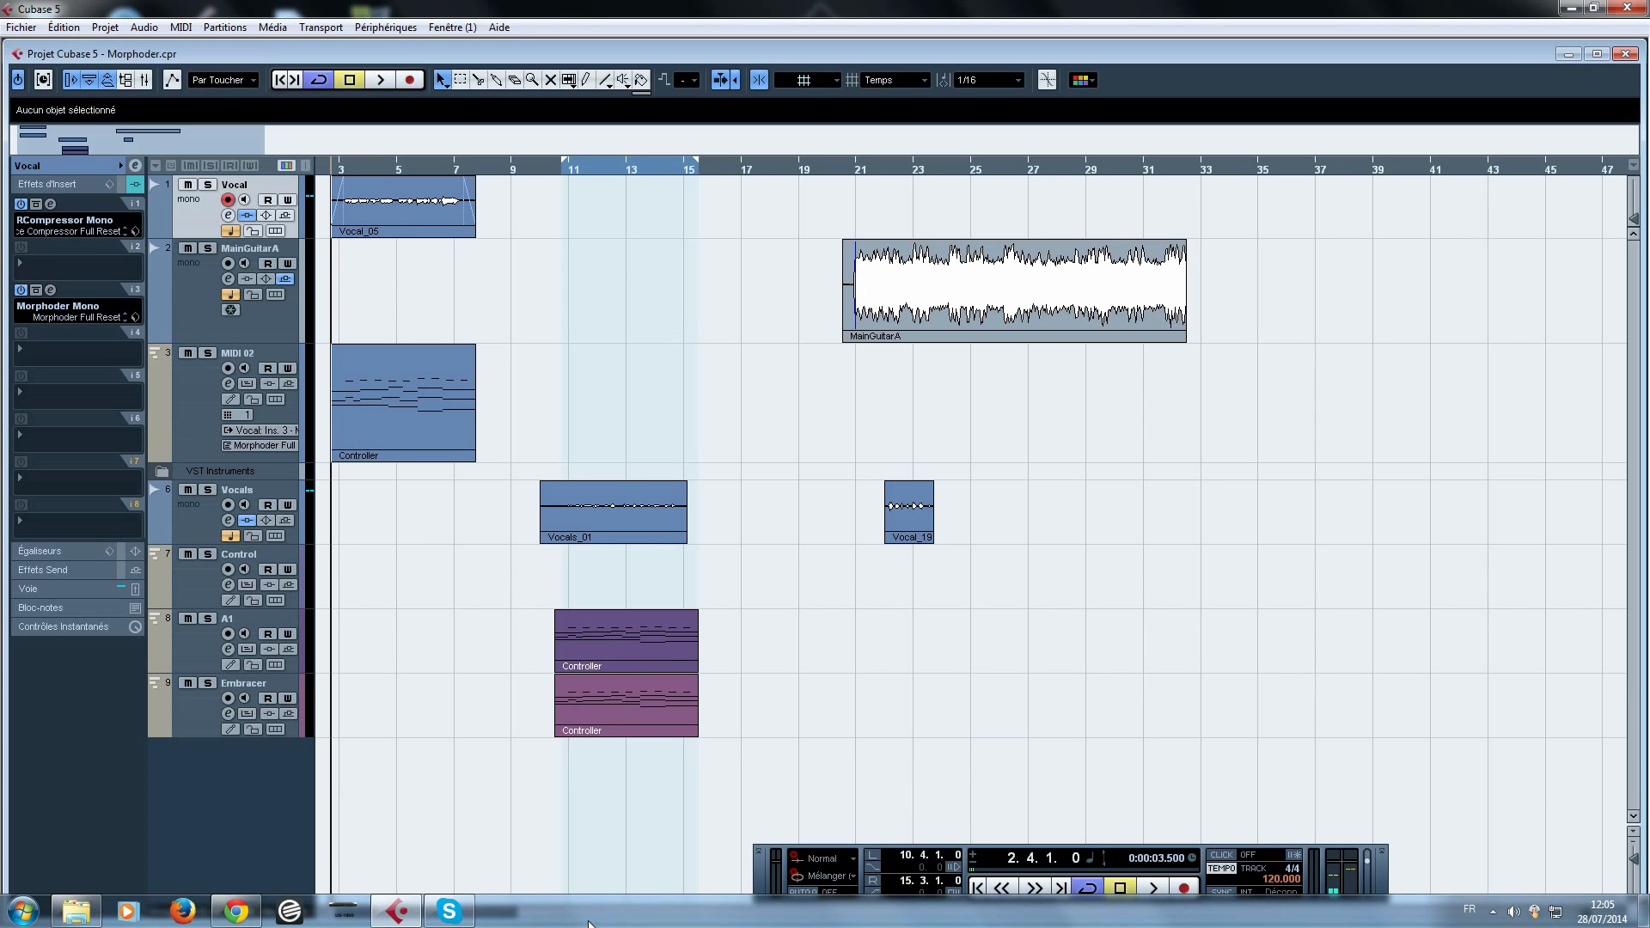